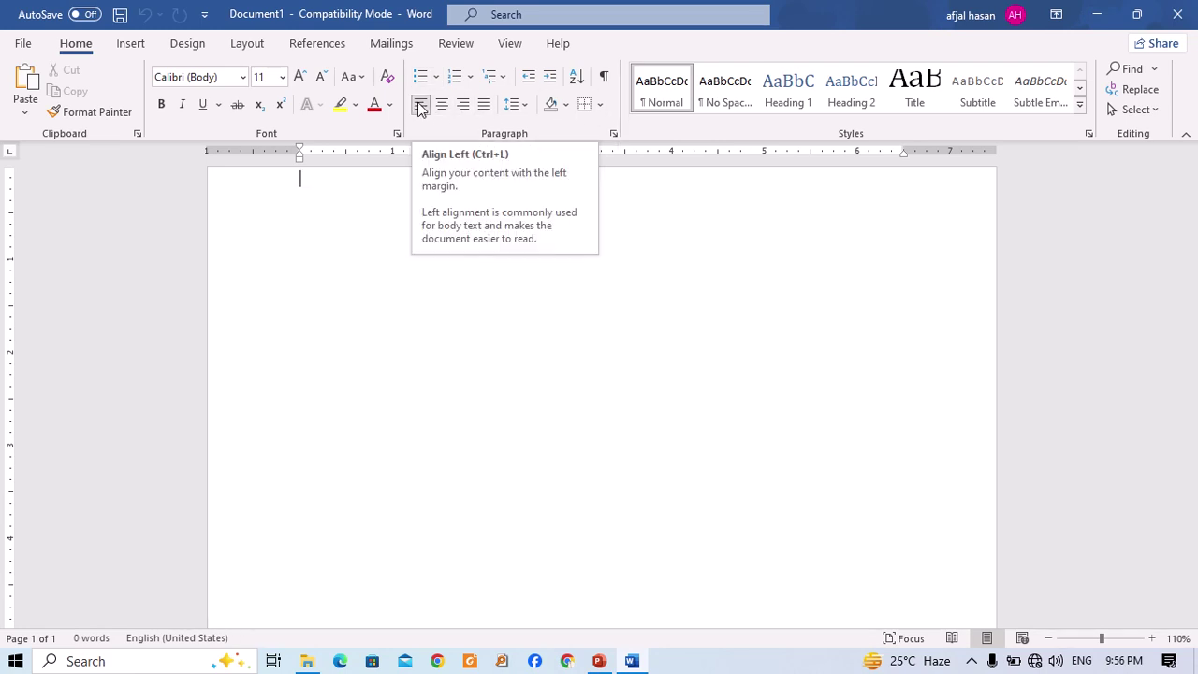
pyautogui.click(519, 110)
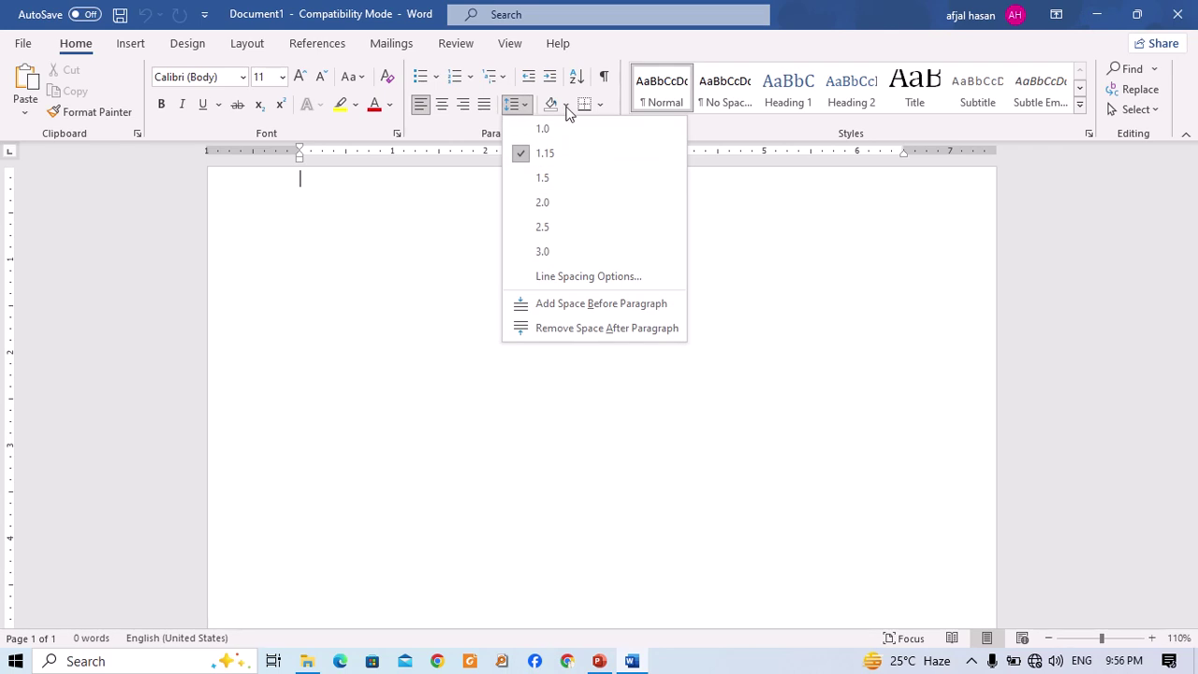
pyautogui.click(566, 105)
pyautogui.click(603, 105)
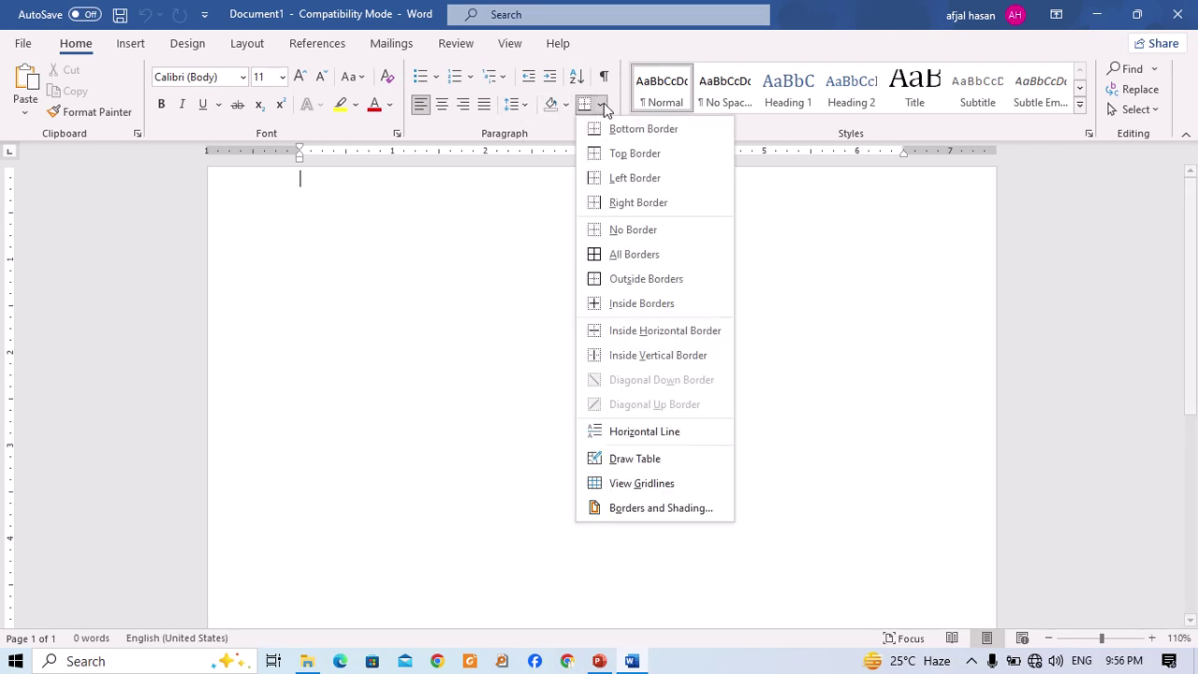
pyautogui.click(471, 121)
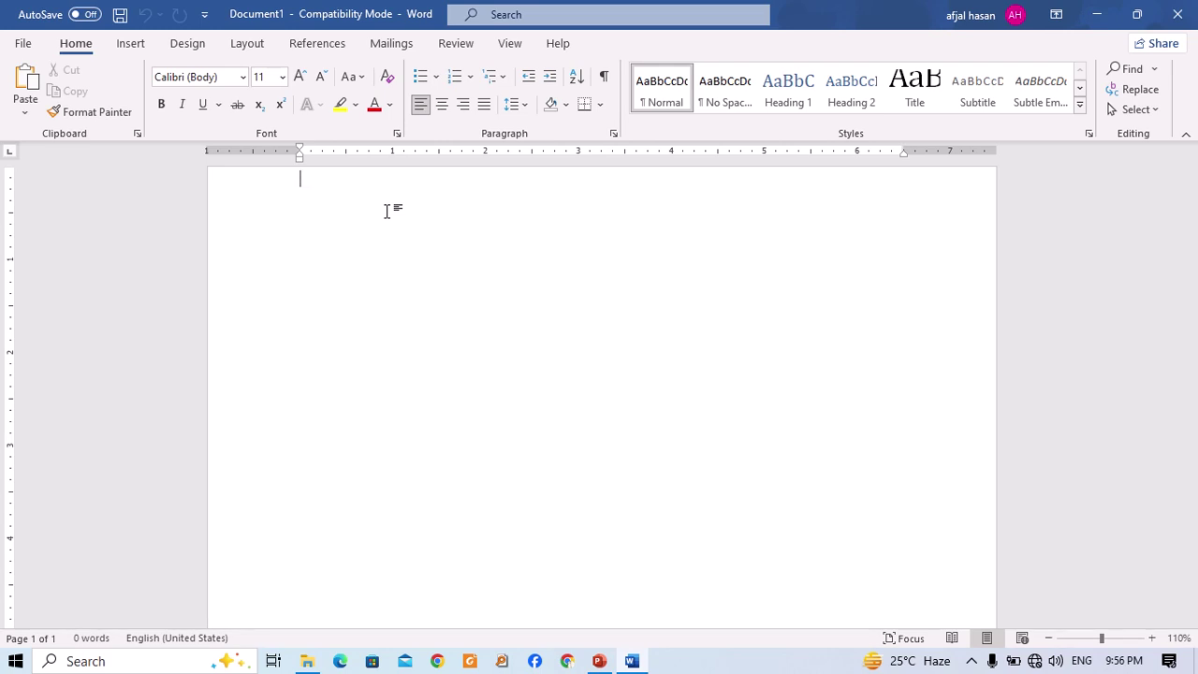
# Enter the title "Fruits Name" on the first line of the document.
pyautogui.write('Frui')
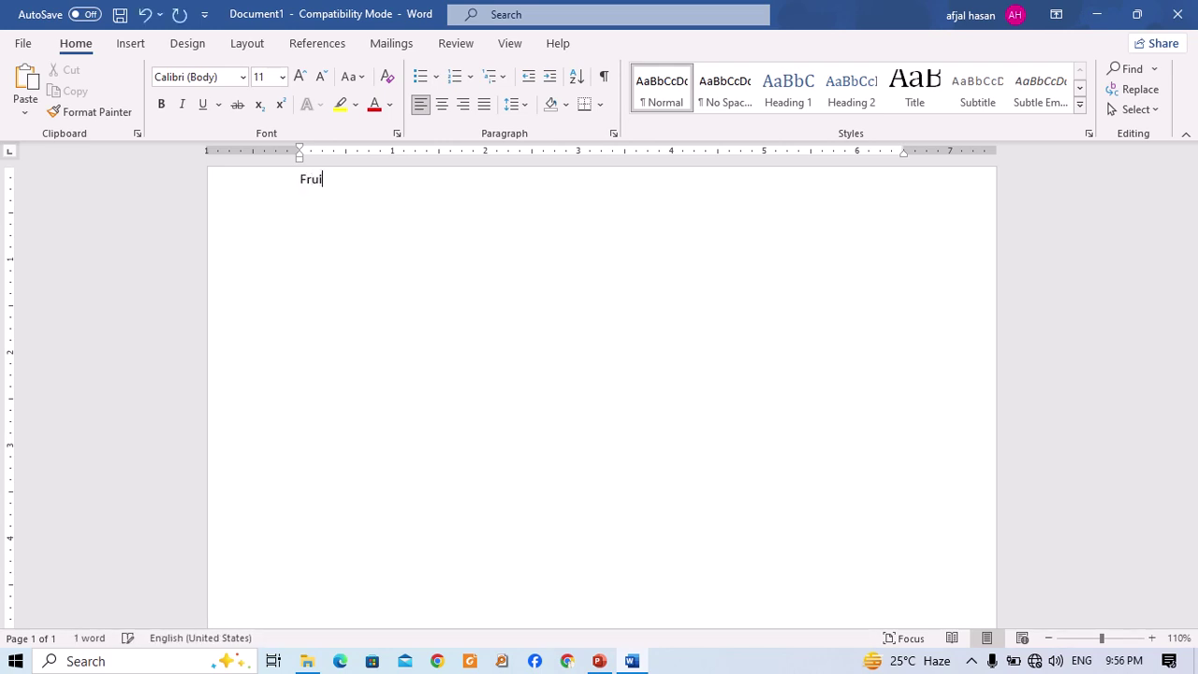
pyautogui.write('ts N')
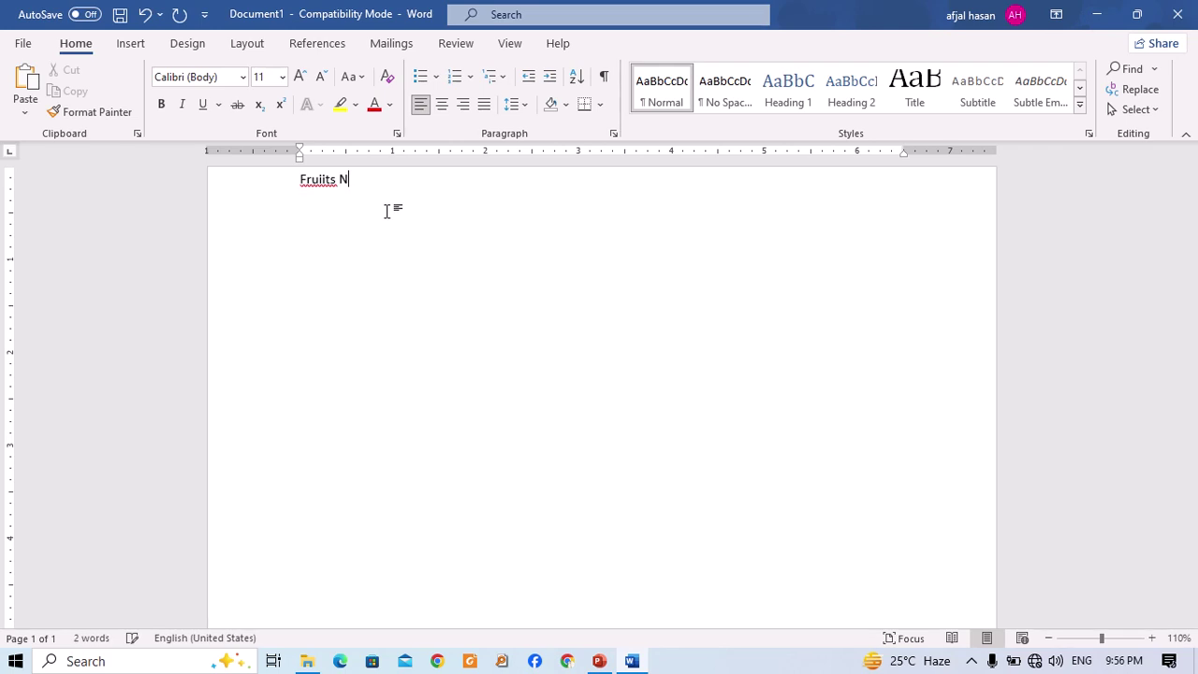
pyautogui.press('BackSpace')
pyautogui.press('BackSpace')
pyautogui.press('BackSpace')
pyautogui.press('BackSpace')
pyautogui.write('ts')
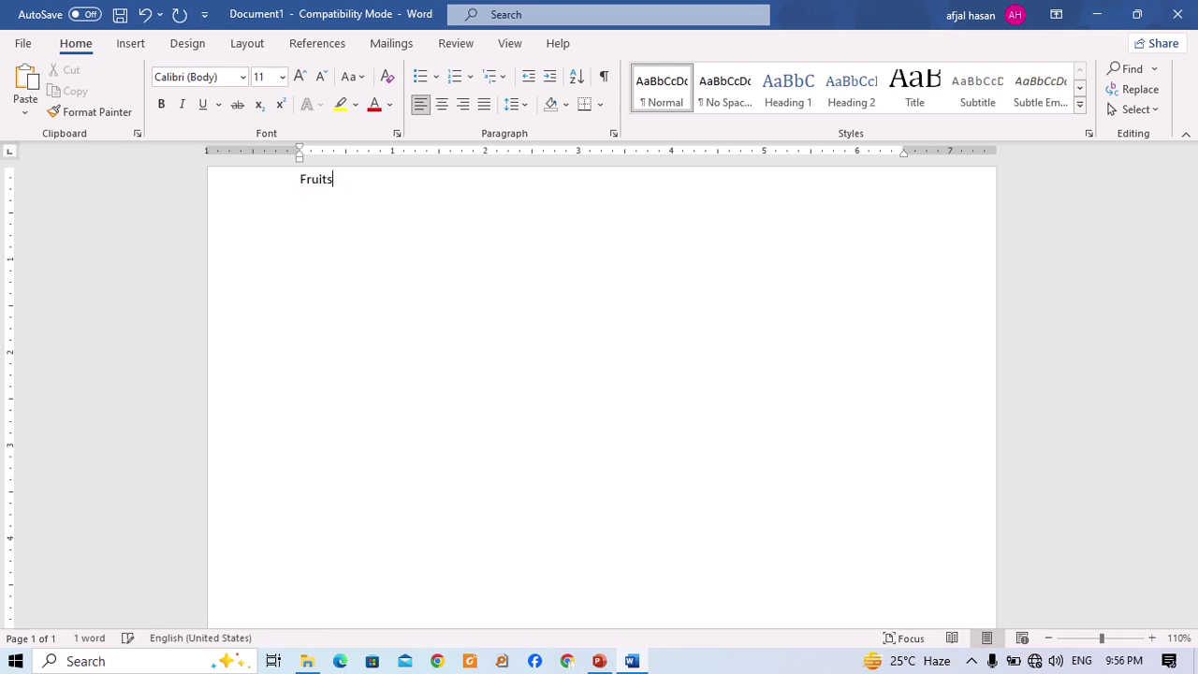
pyautogui.write(' nAME')
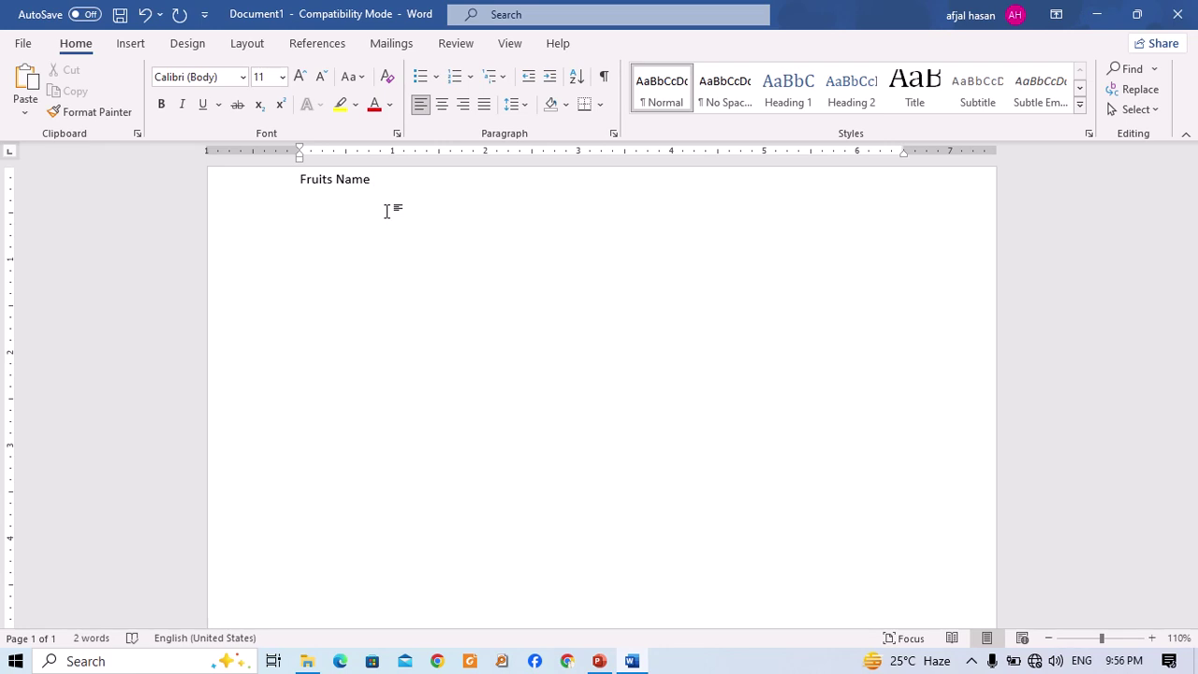
# Apply the Heading 1 style to the "Fruits Name" title.
pyautogui.hotkey('shift', 'Left')
pyautogui.hotkey('shift', 'Left')
pyautogui.hotkey('shift', 'Left')
pyautogui.hotkey('shift', 'Left')
pyautogui.hotkey('shift', 'Left')
pyautogui.hotkey('shift', 'Left')
pyautogui.hotkey('shift', 'Left')
pyautogui.hotkey('shift', 'Left')
pyautogui.hotkey('shift', 'Left')
pyautogui.hotkey('shift', 'Left')
pyautogui.hotkey('shift', 'Left')
pyautogui.hotkey('shift', 'Left')
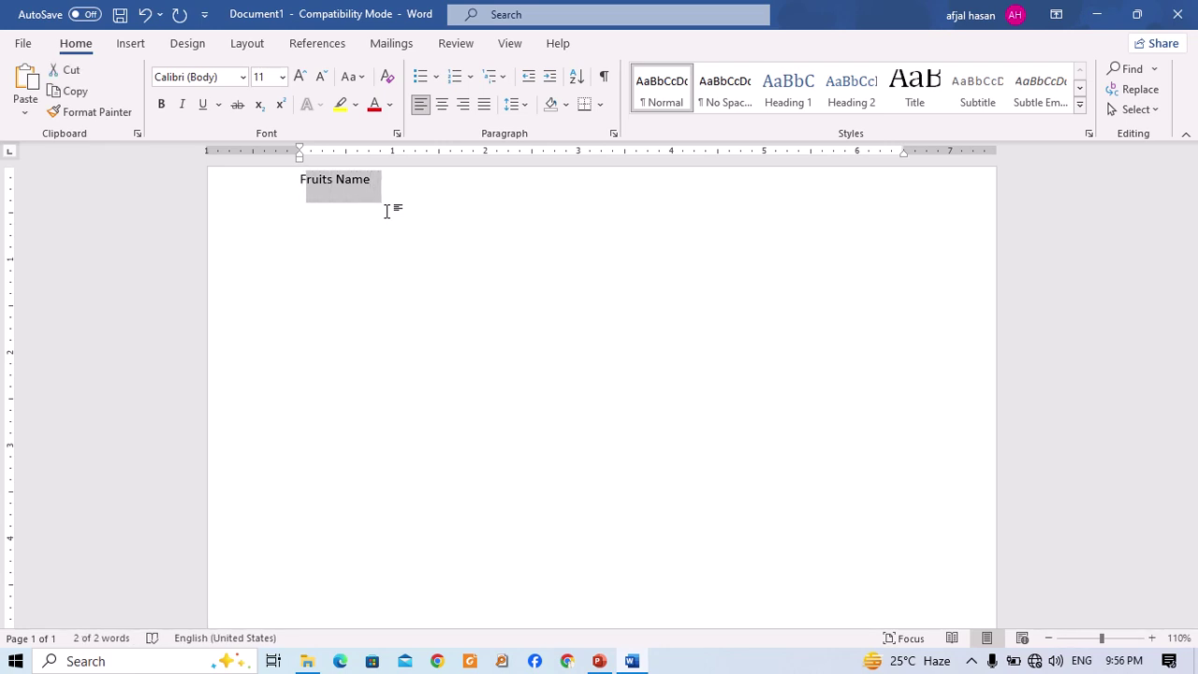
pyautogui.click(780, 96)
pyautogui.click(447, 200)
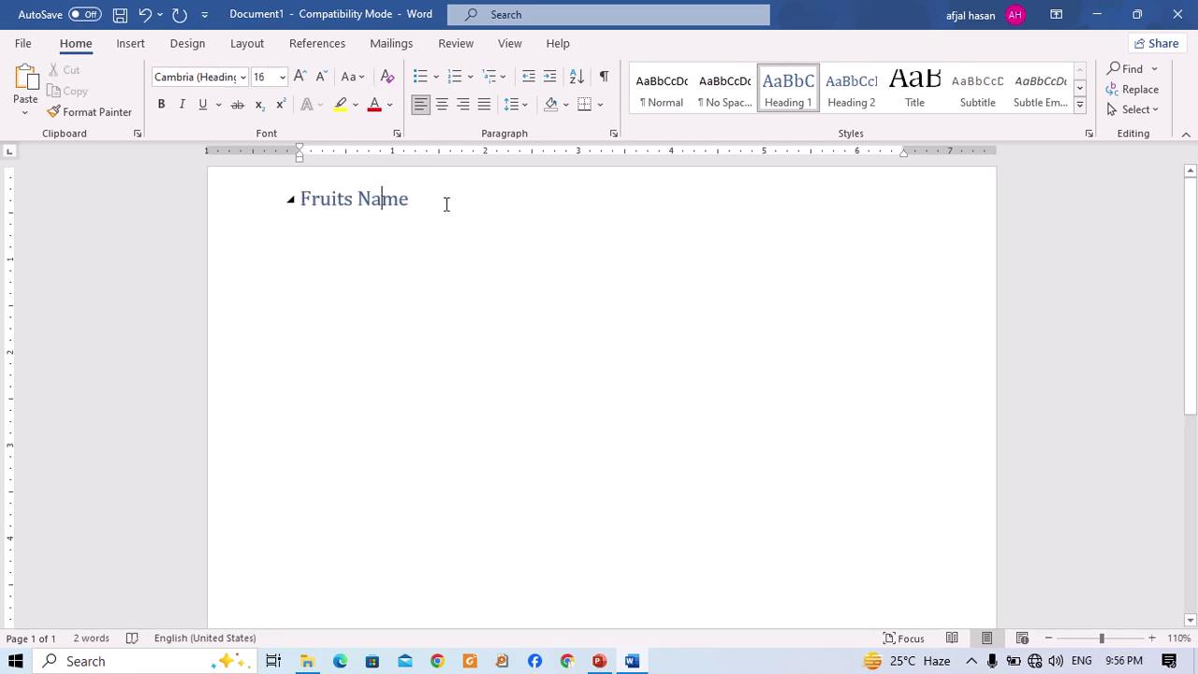
# Enlarge the "Fruits Name" heading to font size 22.
pyautogui.moveTo(446, 200); pyautogui.dragTo(252, 174)
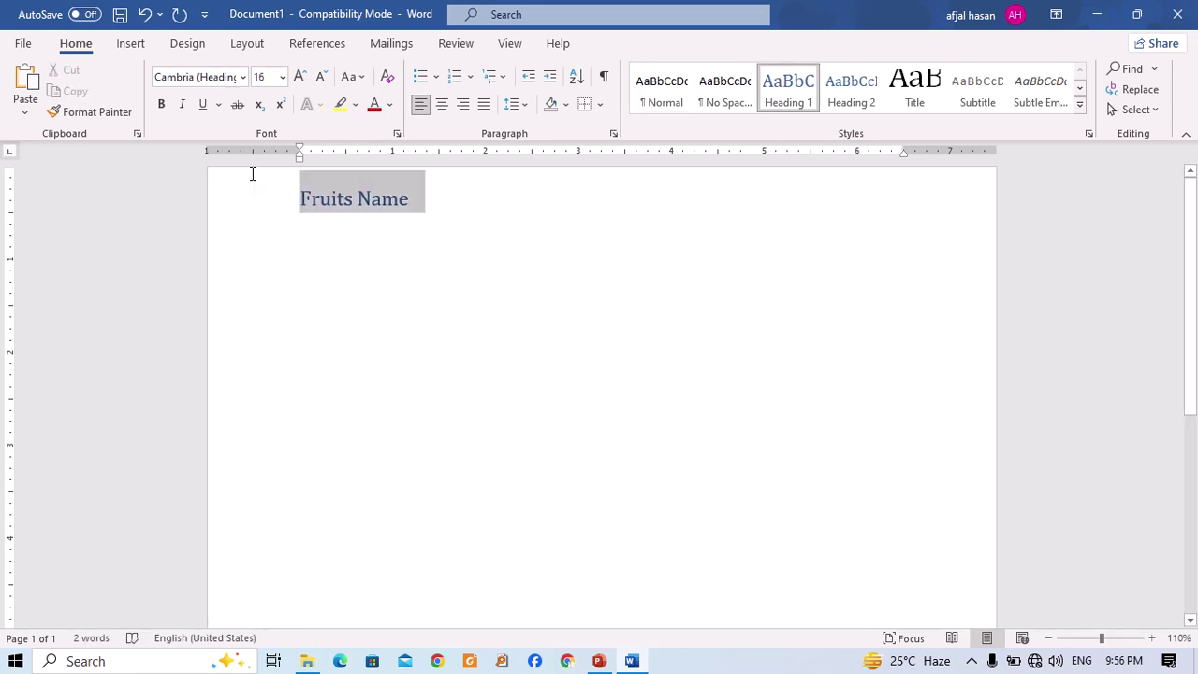
pyautogui.click(296, 78)
pyautogui.click(295, 78)
pyautogui.click(296, 77)
pyautogui.click(535, 206)
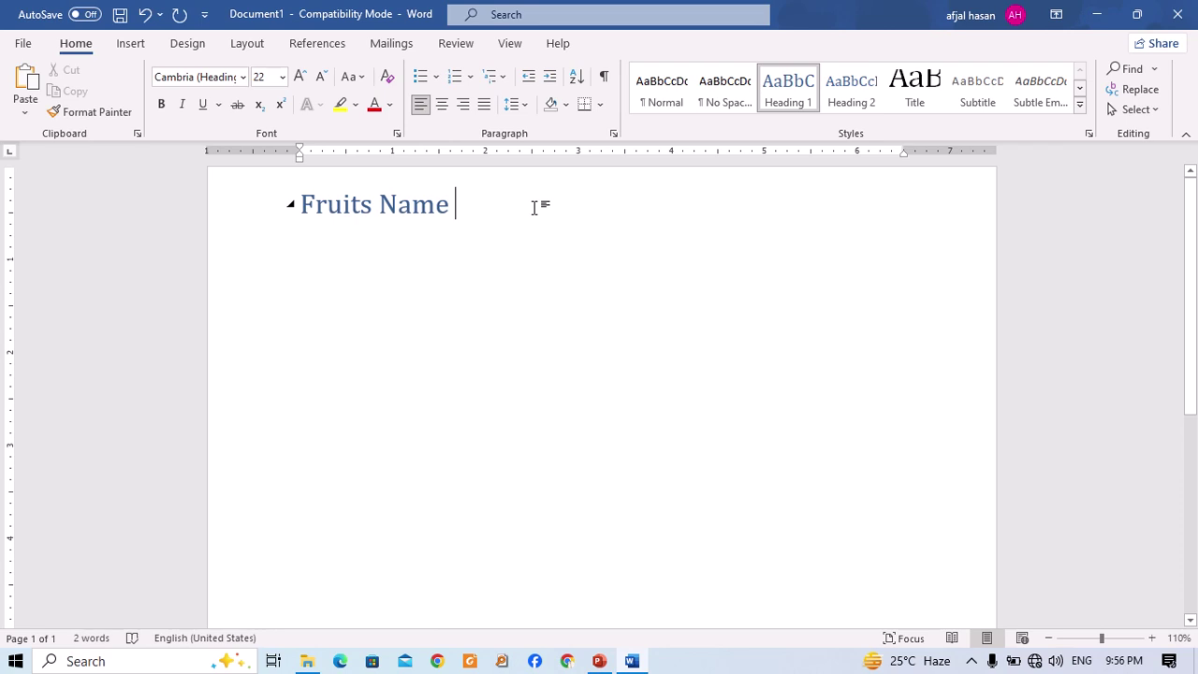
# Below the heading, enter Apple, Orange, Banana, Papaya and Grapes, each on its own line.
pyautogui.press('Return')
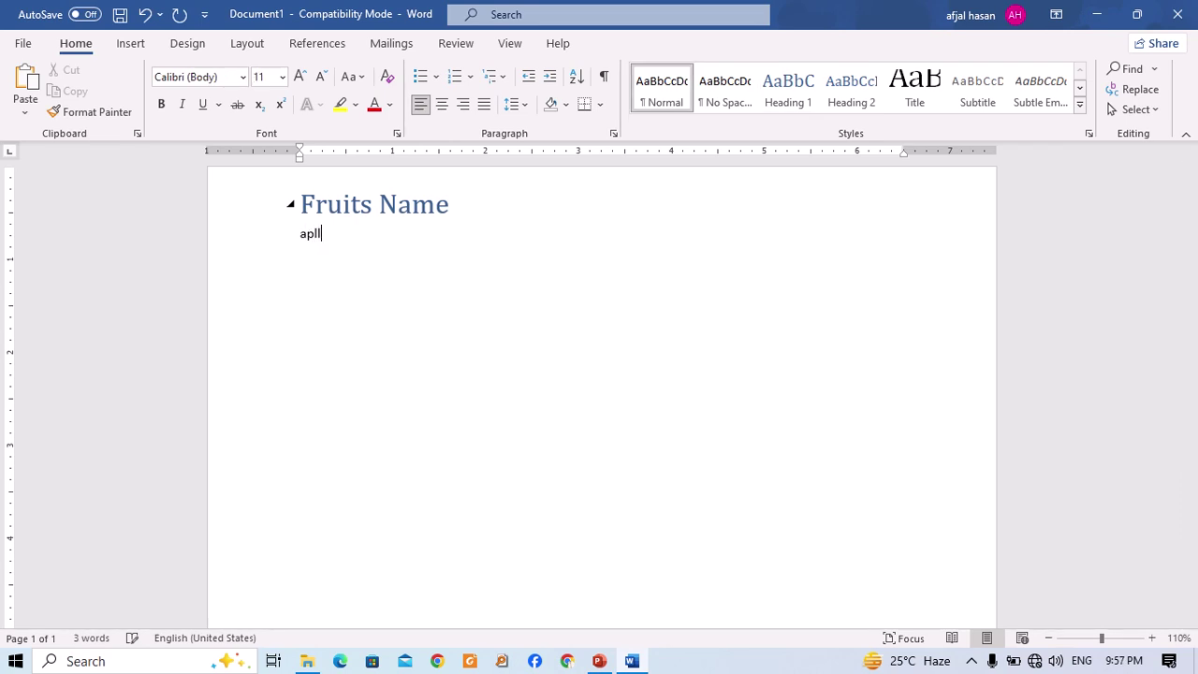
pyautogui.write('apple')
pyautogui.press('Return')
pyautogui.write('orange')
pyautogui.press('Return')
pyautogui.write('banana')
pyautogui.press('Return')
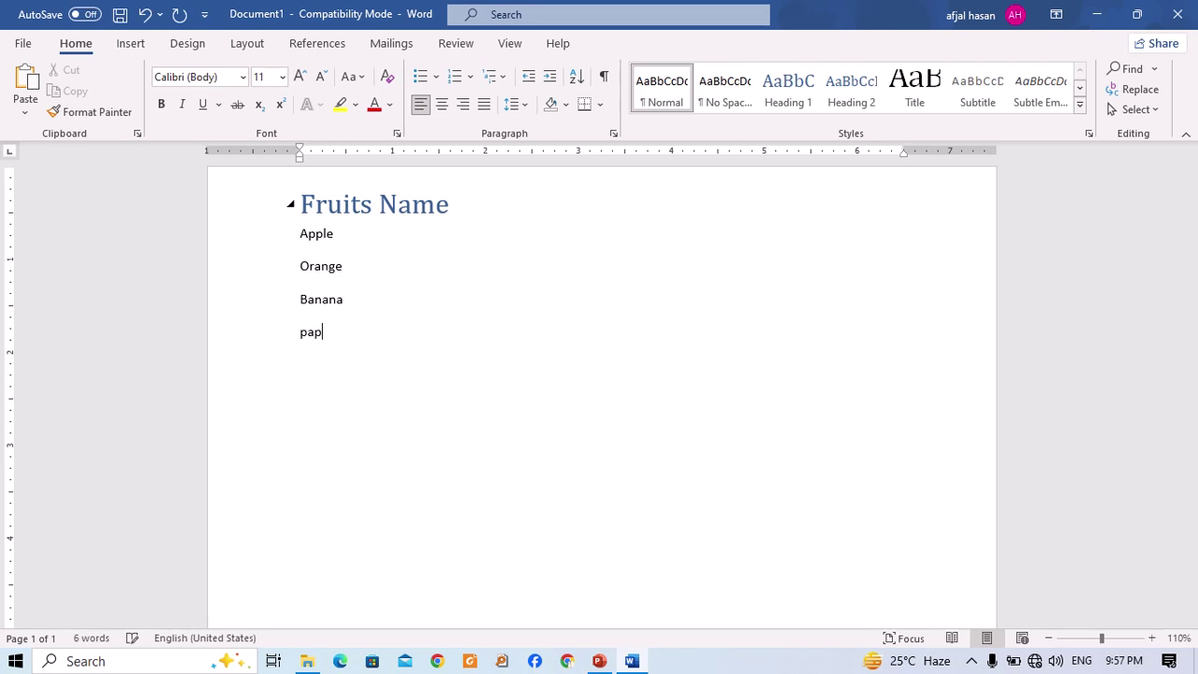
pyautogui.write('papaya')
pyautogui.press('Return')
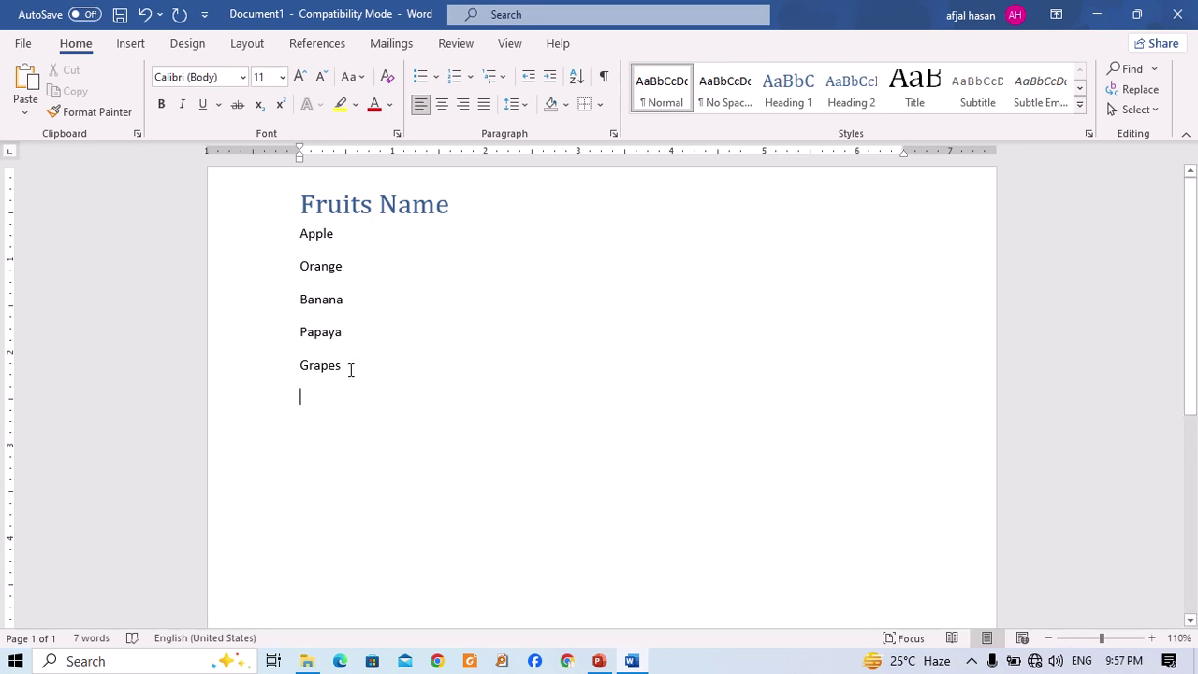
# Start defining a new bullet for the five fruit lines and browse the available bullet symbols.
pyautogui.moveTo(351, 369); pyautogui.dragTo(293, 235)
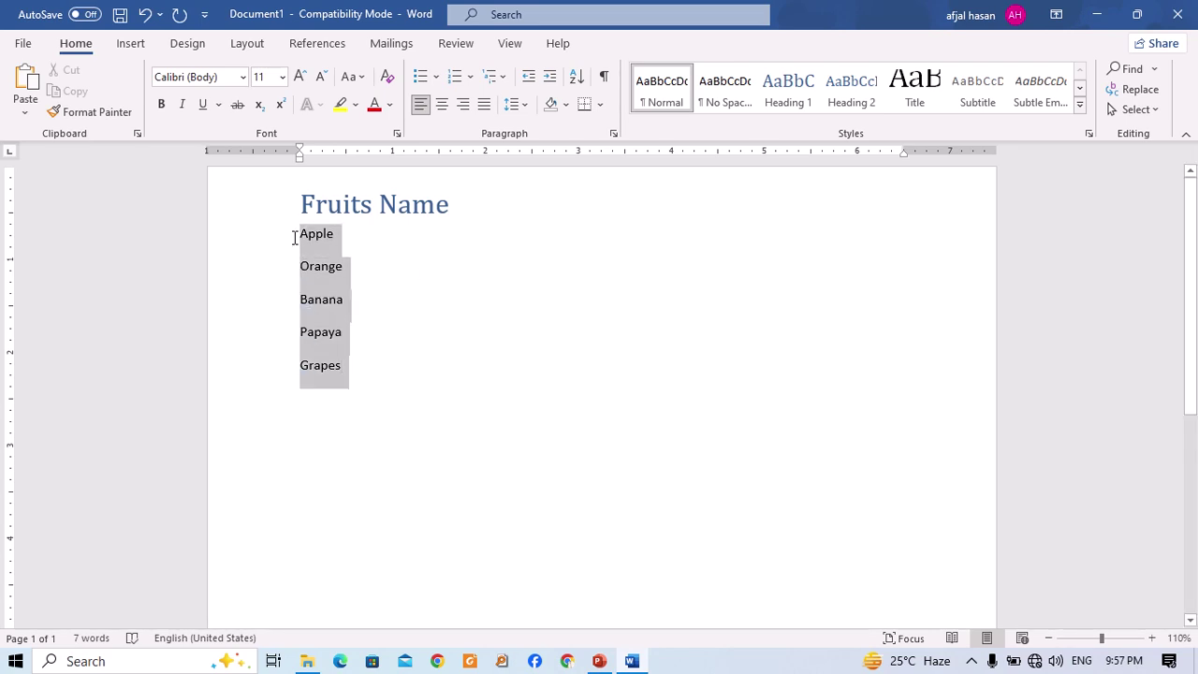
pyautogui.click(436, 76)
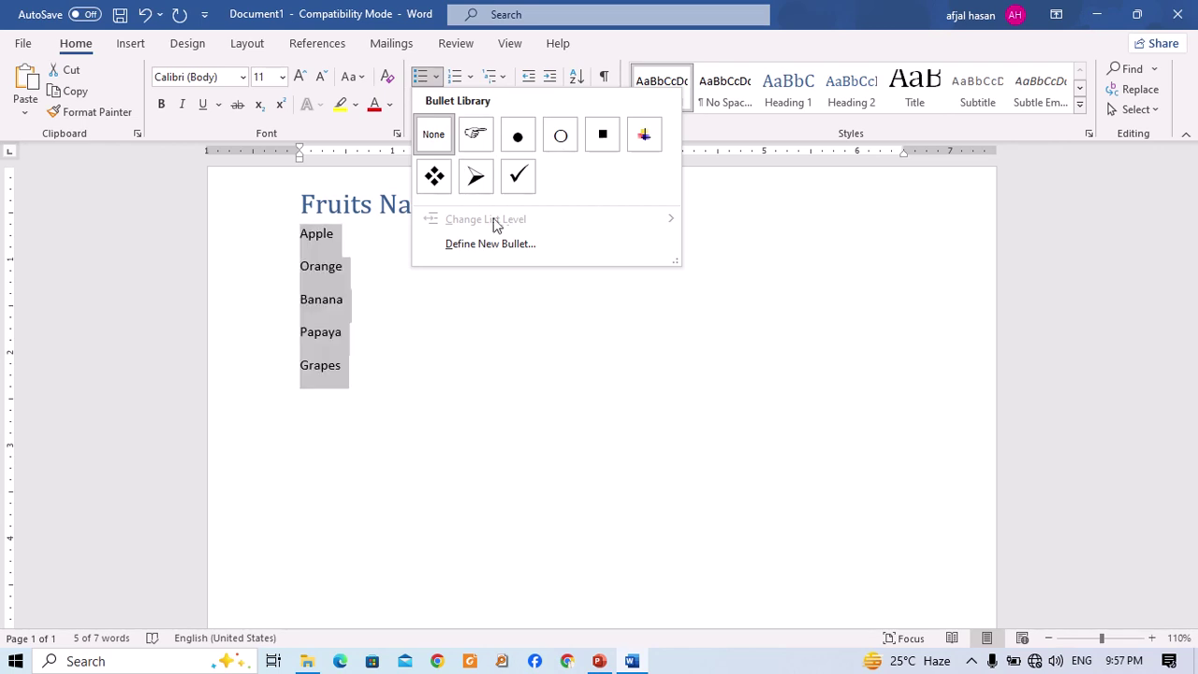
pyautogui.click(482, 245)
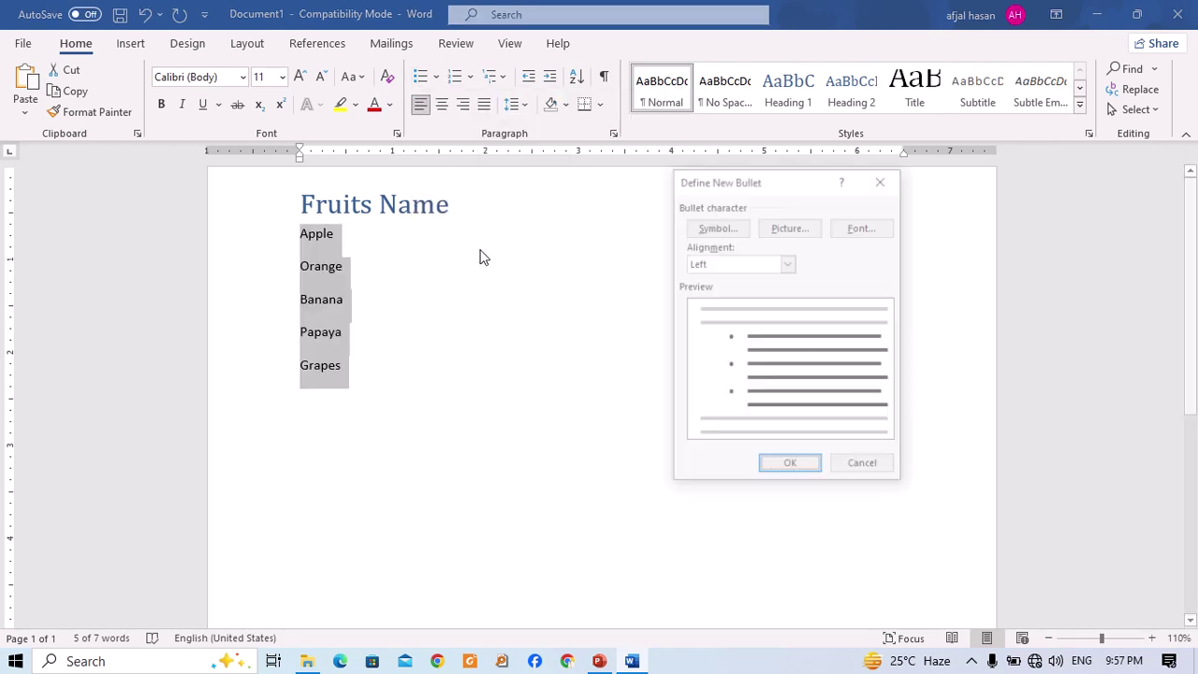
pyautogui.click(709, 233)
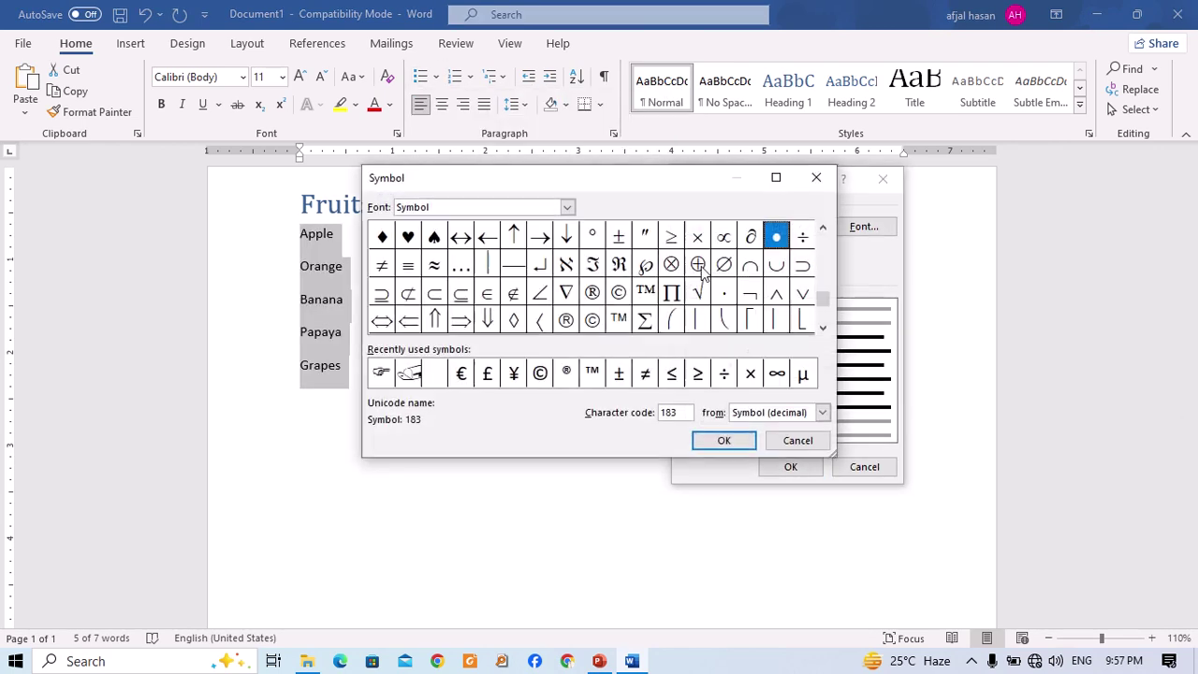
pyautogui.moveTo(823, 299)
pyautogui.mouseDown()
pyautogui.moveTo(821, 221)
pyautogui.moveTo(827, 315)
pyautogui.mouseUp()
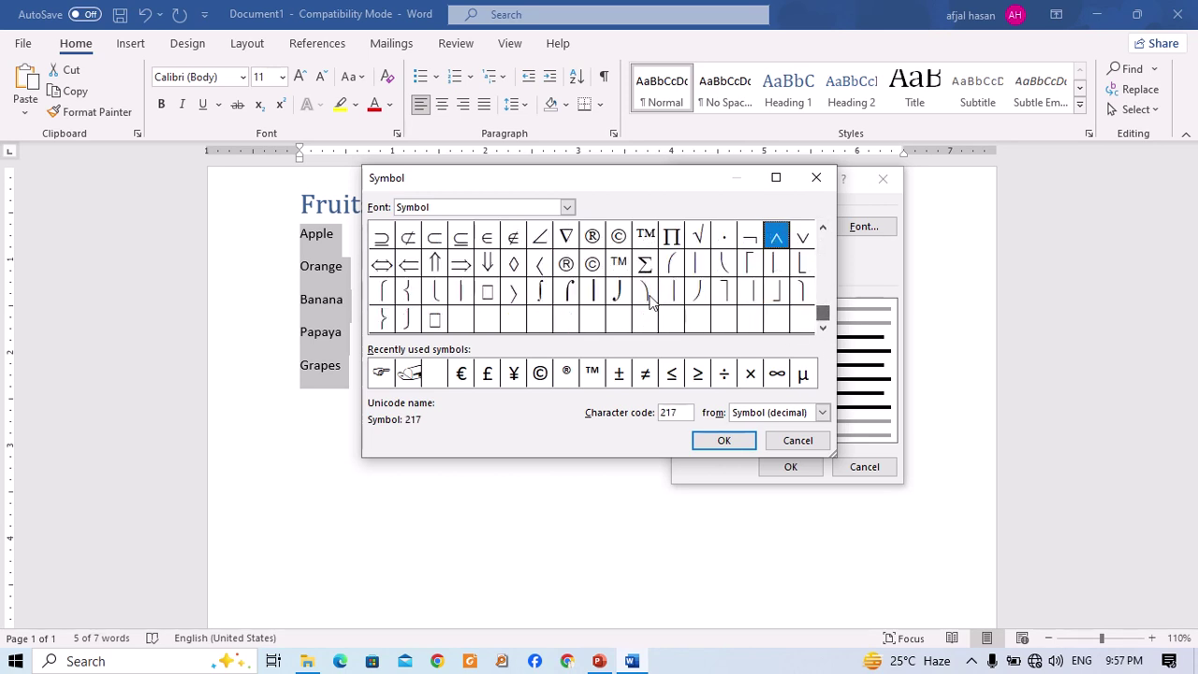
# Set the font of the bullet symbol set to Wingdings.
pyautogui.click(541, 207)
pyautogui.press('BackSpace')
pyautogui.press('BackSpace')
pyautogui.press('BackSpace')
pyautogui.press('BackSpace')
pyautogui.press('BackSpace')
pyautogui.press('BackSpace')
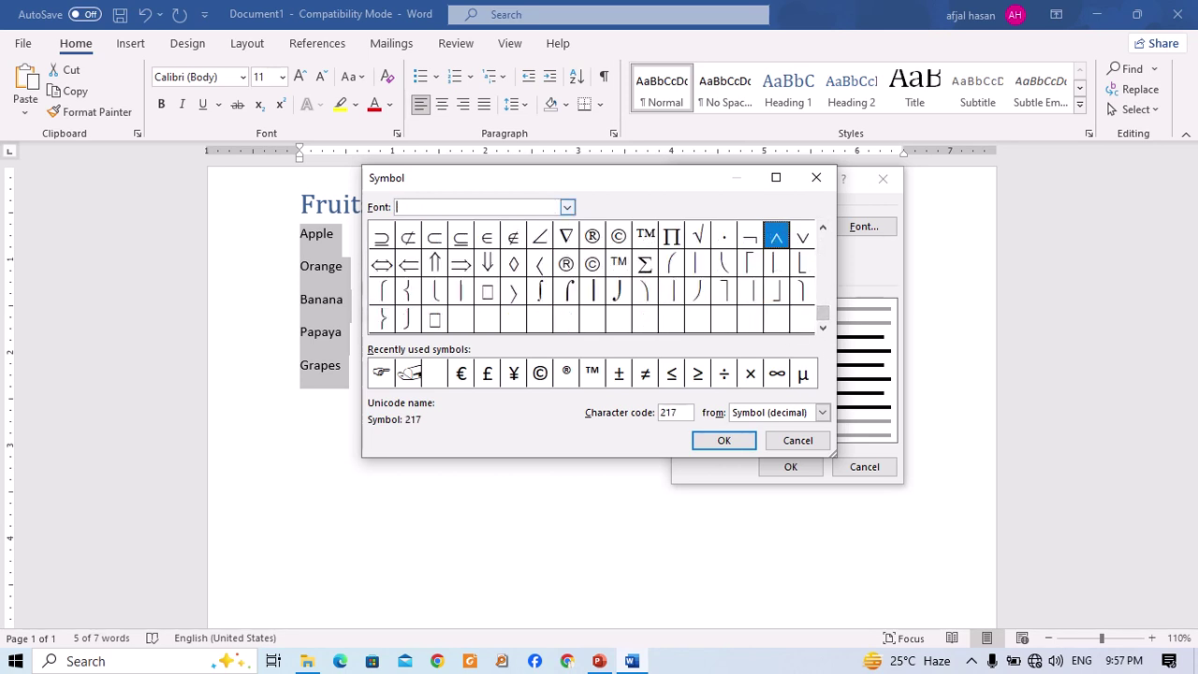
pyautogui.click(567, 206)
pyautogui.scroll(-12, 541, 251)
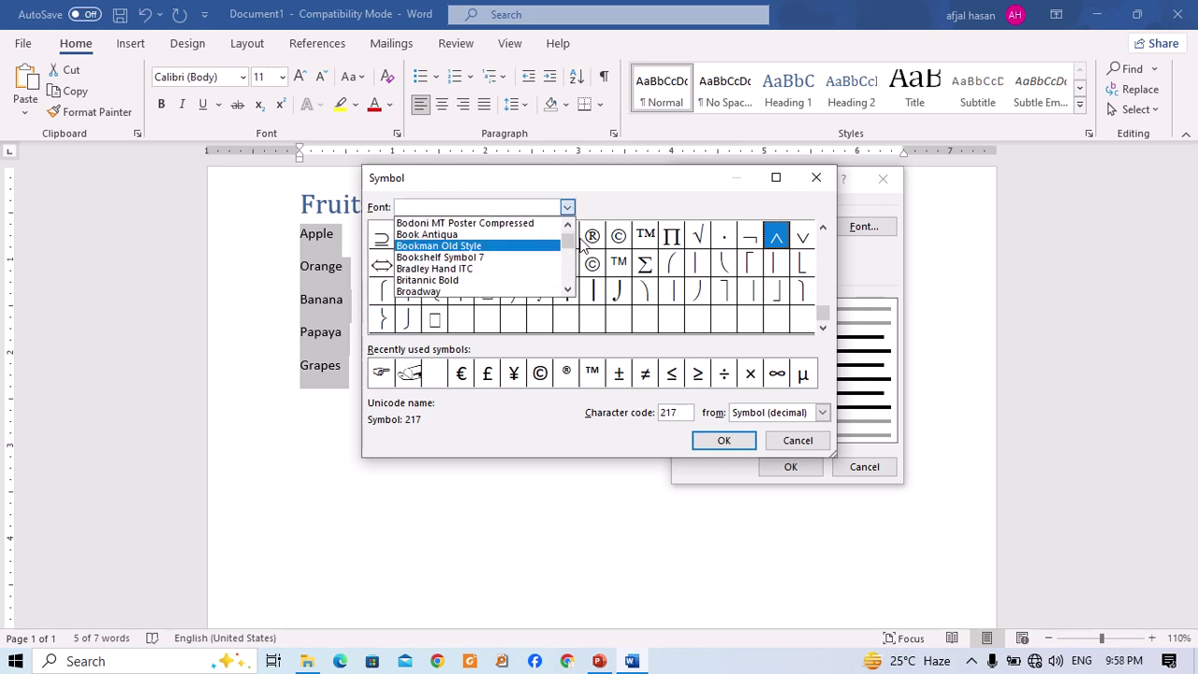
pyautogui.scroll(-20, 543, 255)
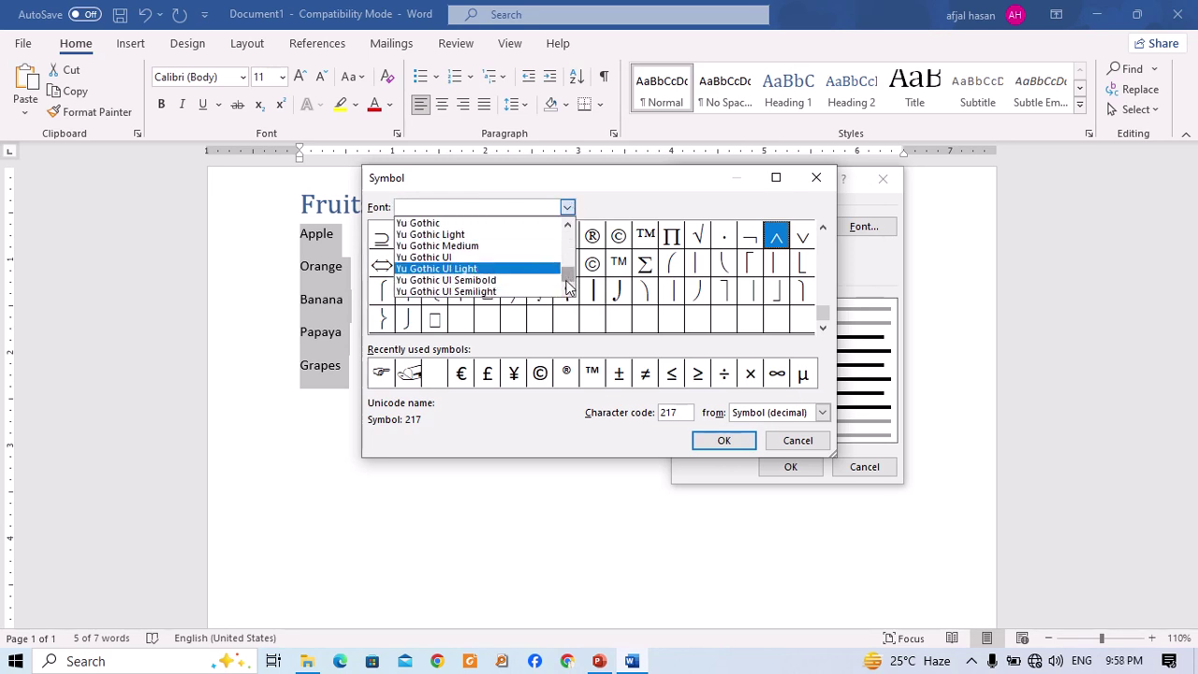
pyautogui.scroll(4, 506, 268)
pyautogui.scroll(3, 448, 266)
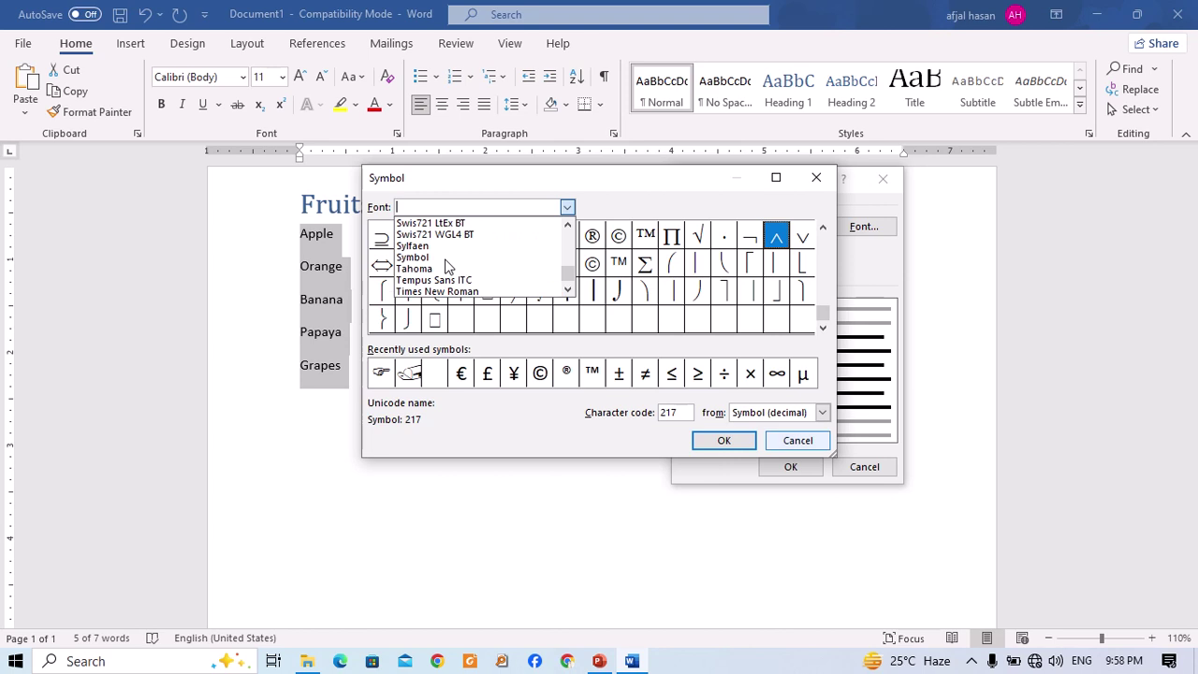
pyautogui.scroll(-13, 448, 265)
pyautogui.scroll(4, 448, 266)
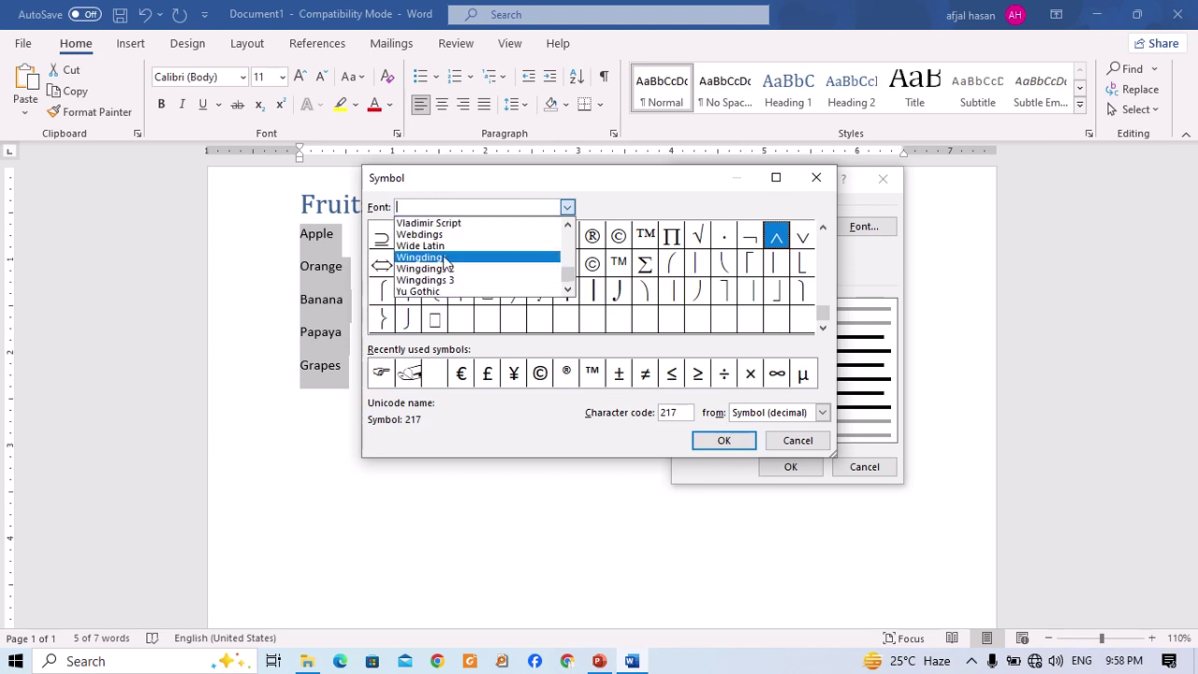
pyautogui.click(458, 258)
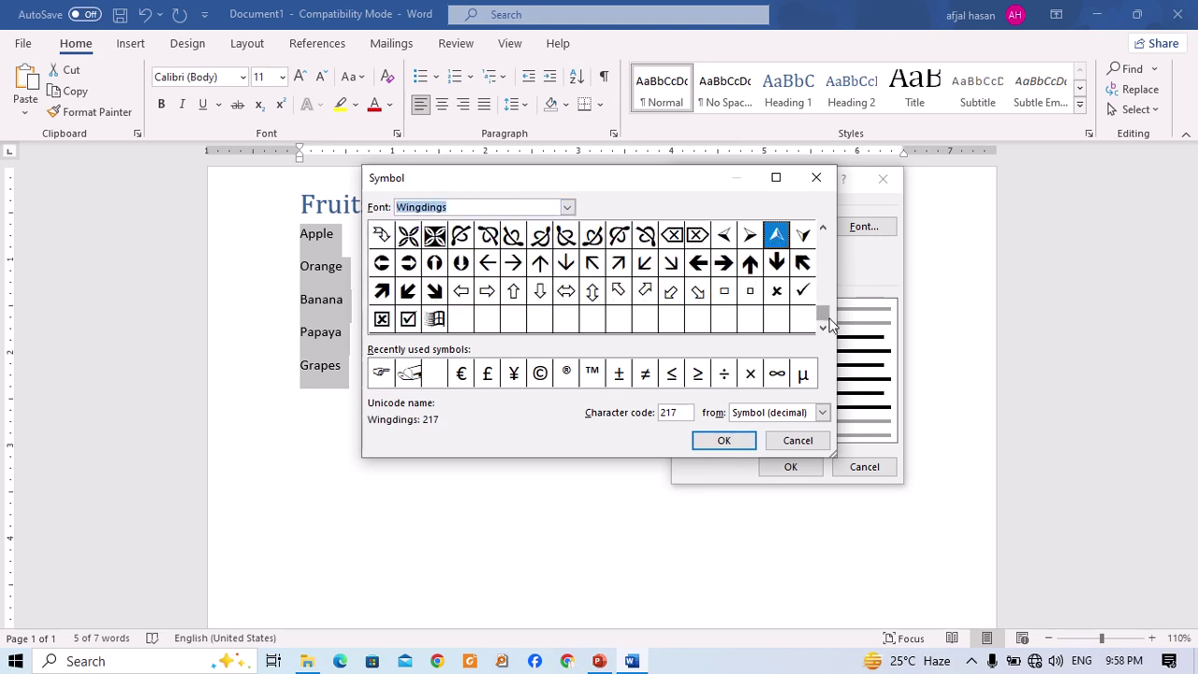
# Select the open scissors symbol, character code 35, from the start of the Wingdings set.
pyautogui.moveTo(822, 316); pyautogui.dragTo(822, 234)
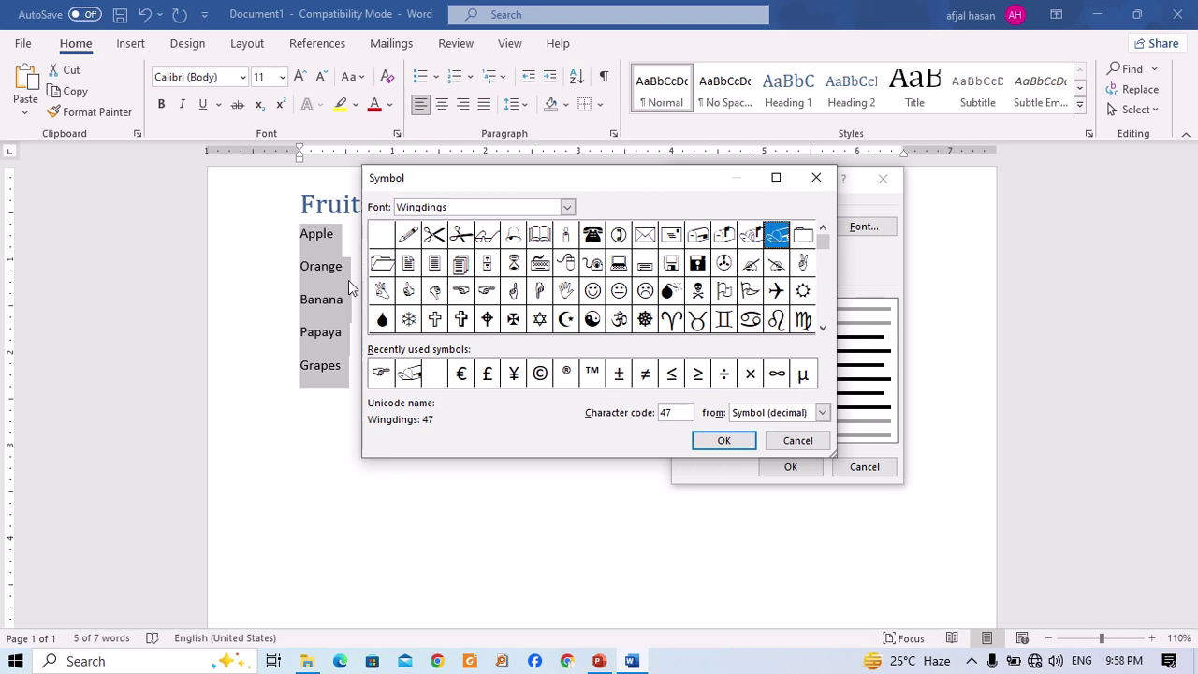
pyautogui.click(408, 235)
pyautogui.click(460, 235)
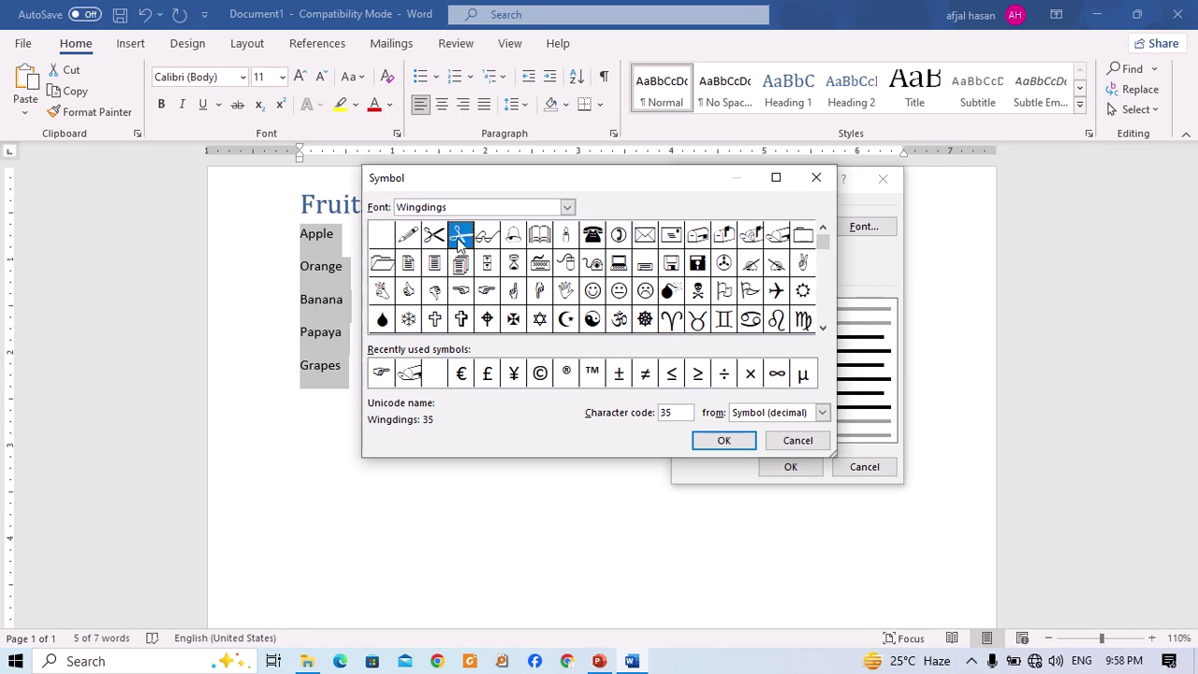
# Choose the solid black pointing-hand symbol from Wingdings 2 as the new bullet and apply it to the fruit list.
pyautogui.click(568, 207)
pyautogui.click(474, 267)
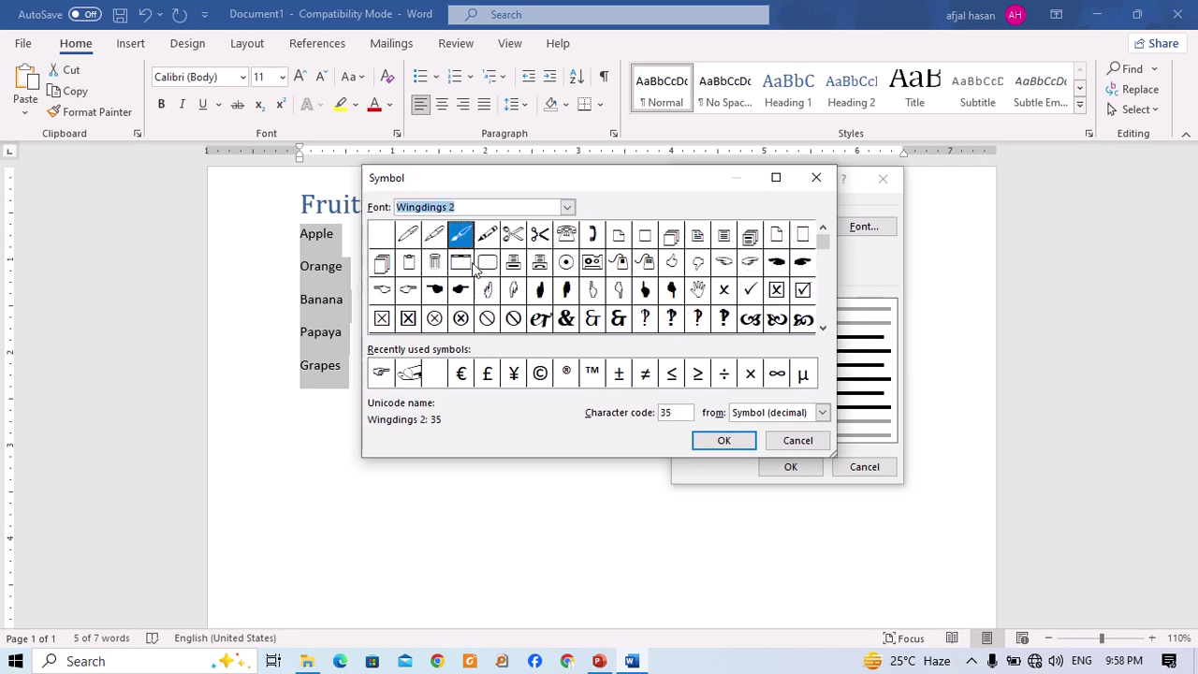
pyautogui.click(802, 262)
pyautogui.click(719, 440)
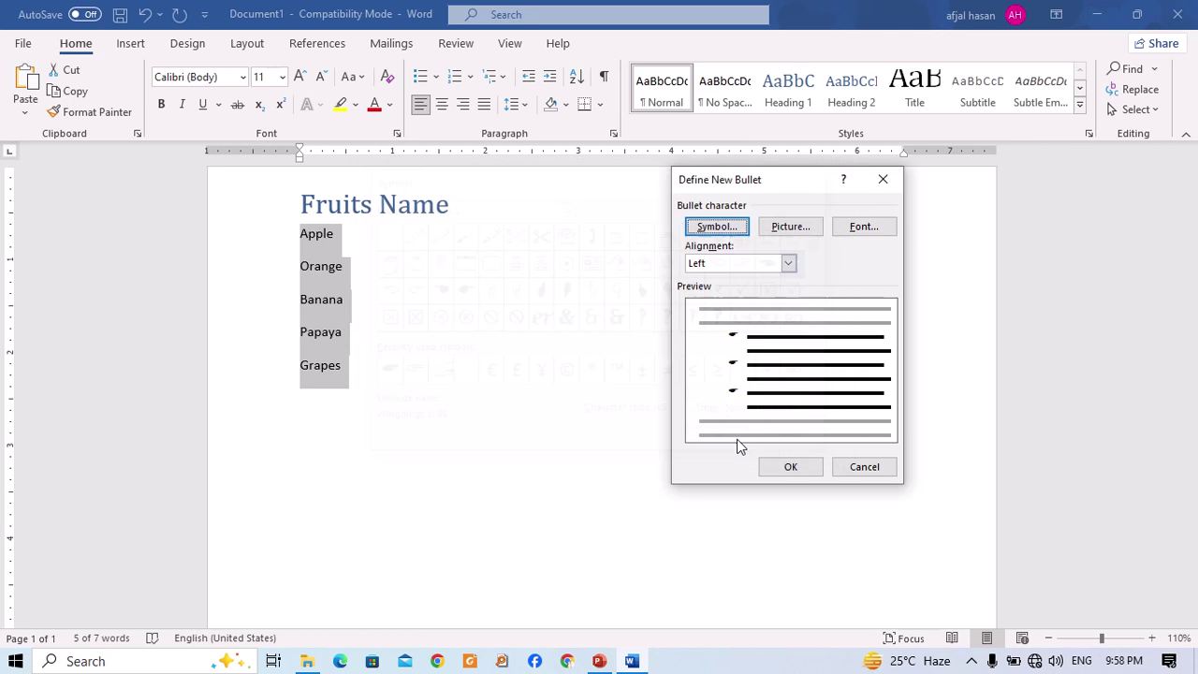
pyautogui.click(786, 464)
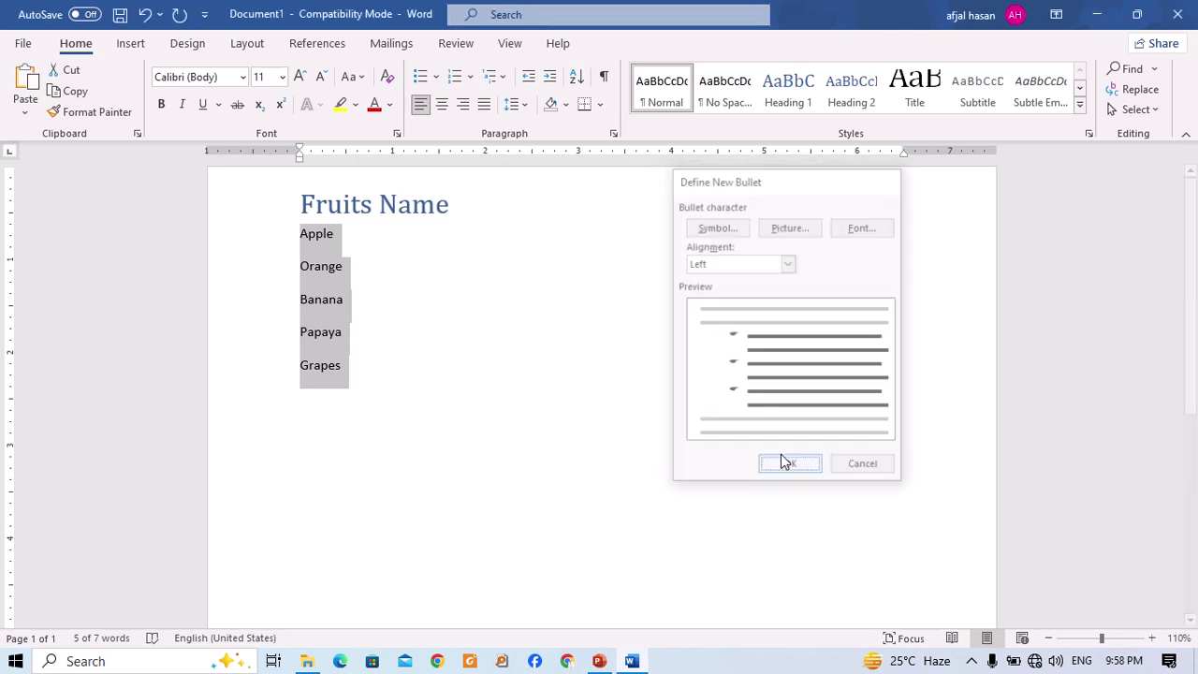
pyautogui.click(413, 322)
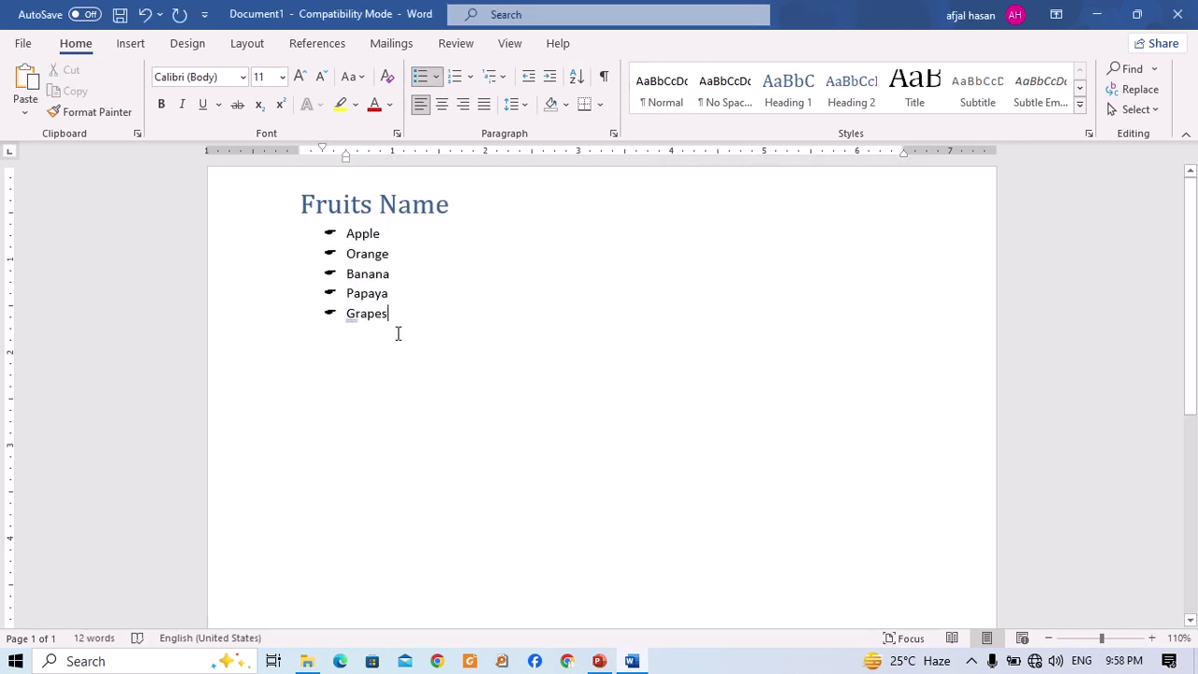
# Examine the number styles available for a new number format and the multilevel list library for the fruit list.
pyautogui.moveTo(400, 318); pyautogui.dragTo(346, 234)
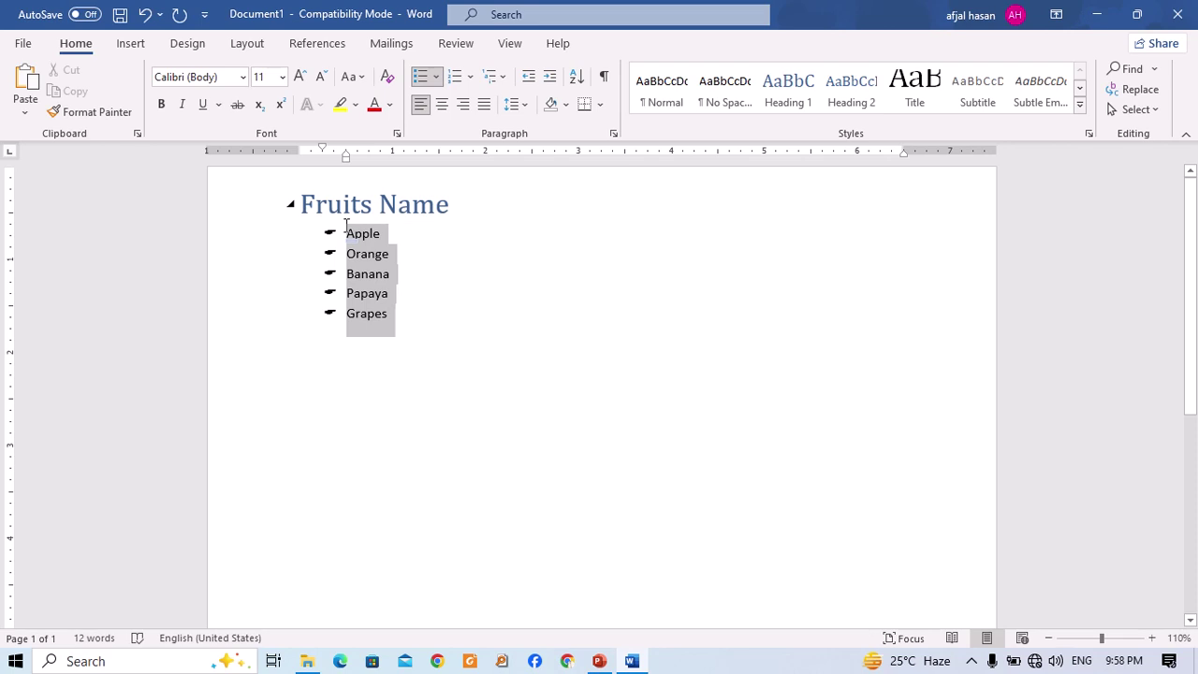
pyautogui.click(470, 77)
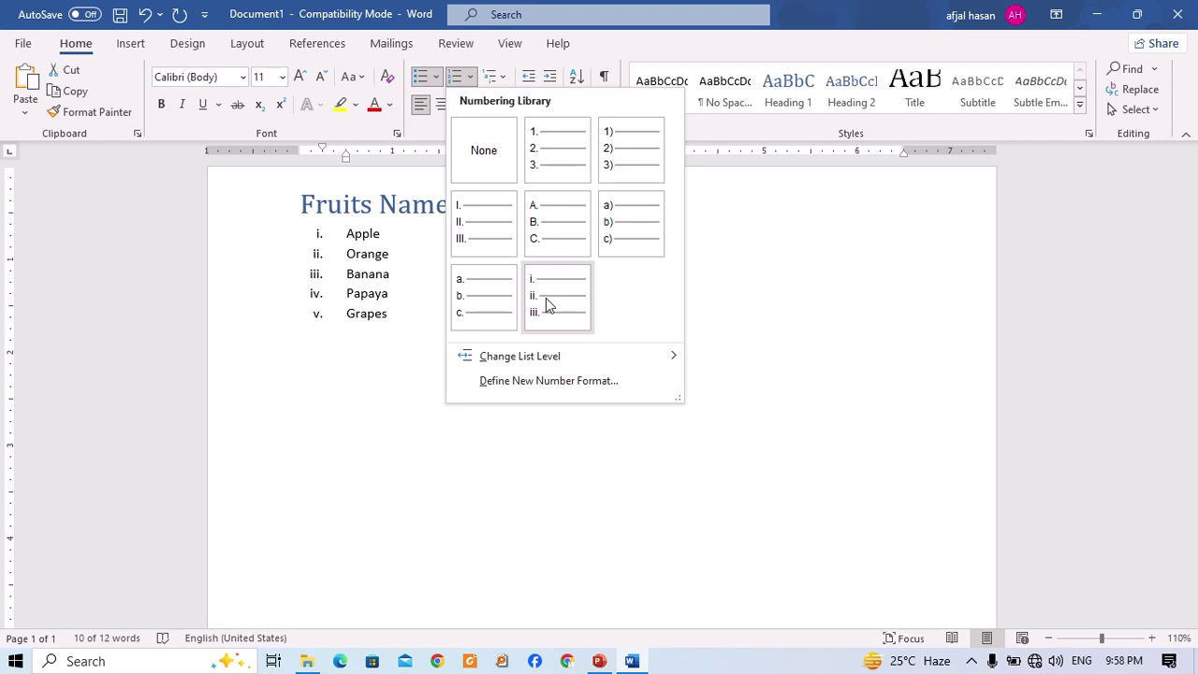
pyautogui.click(580, 393)
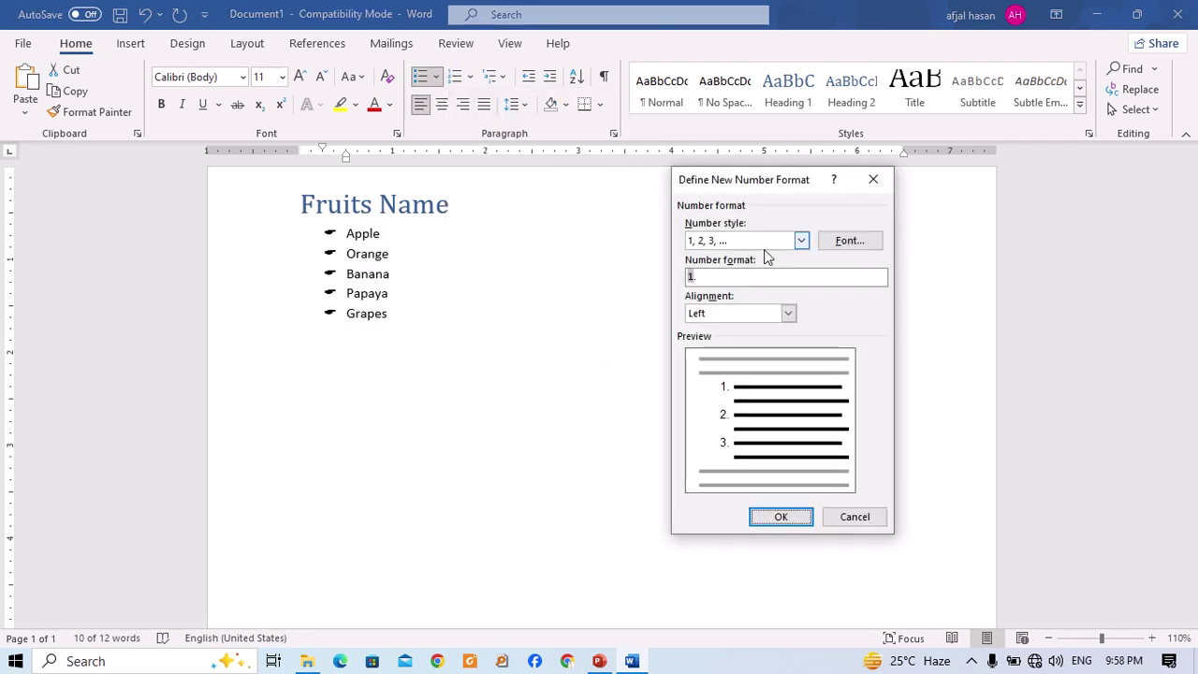
pyautogui.click(801, 241)
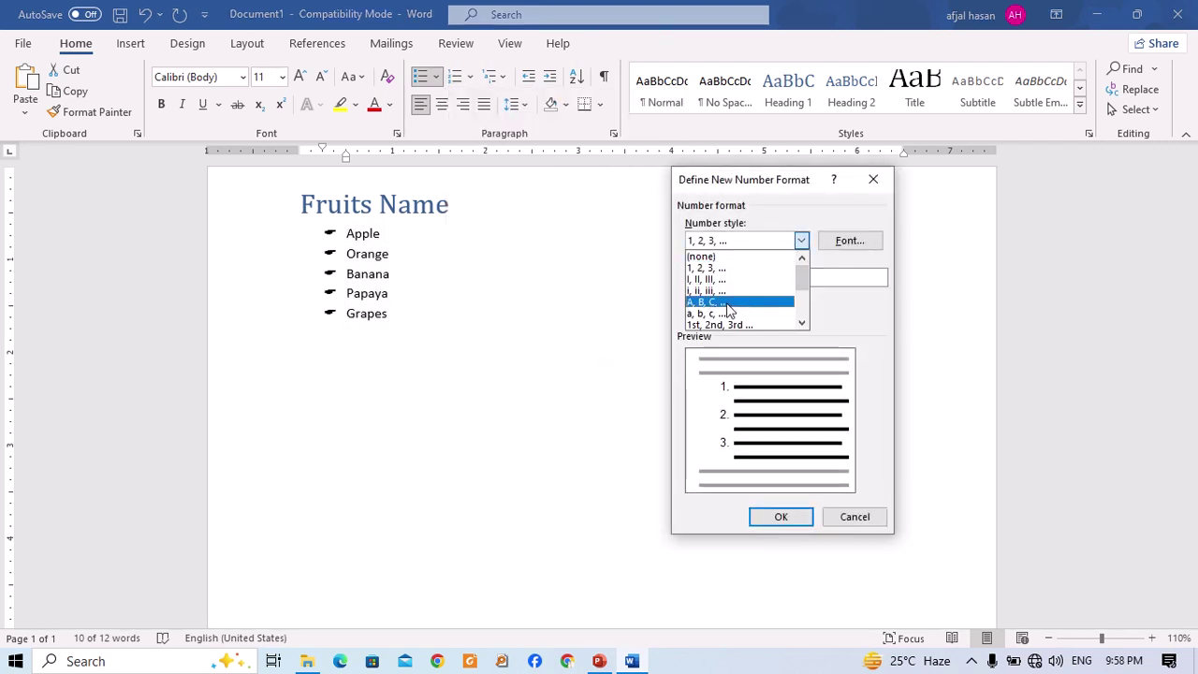
pyautogui.scroll(-3, 741, 314)
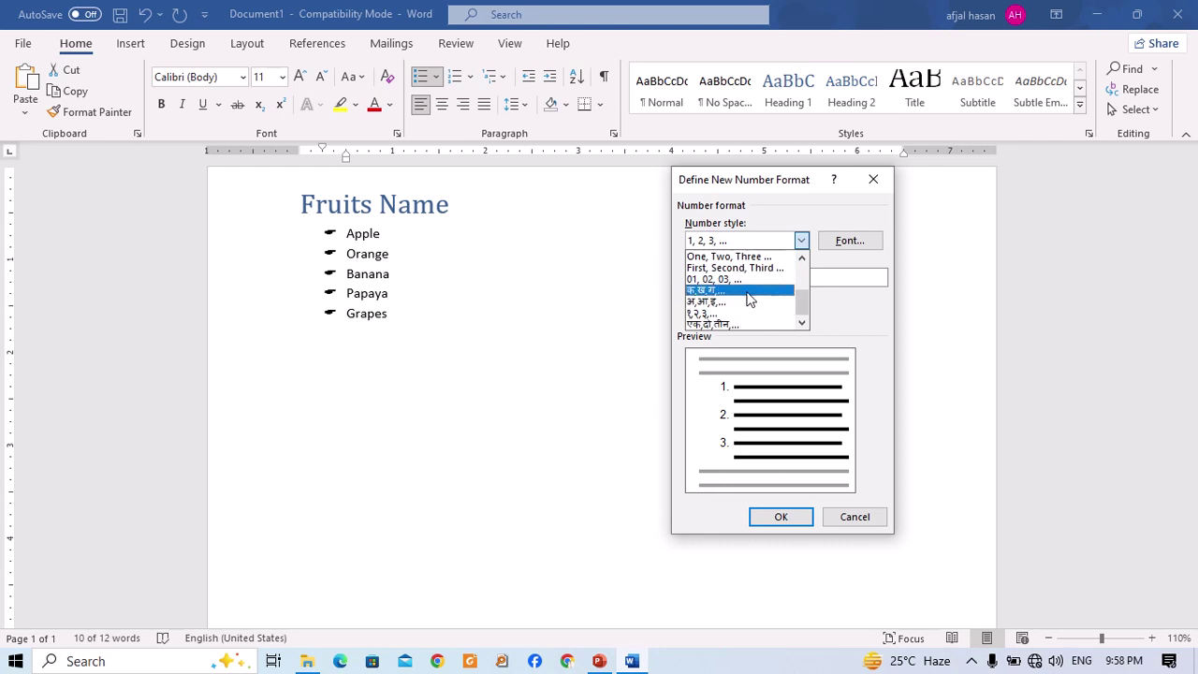
pyautogui.click(888, 372)
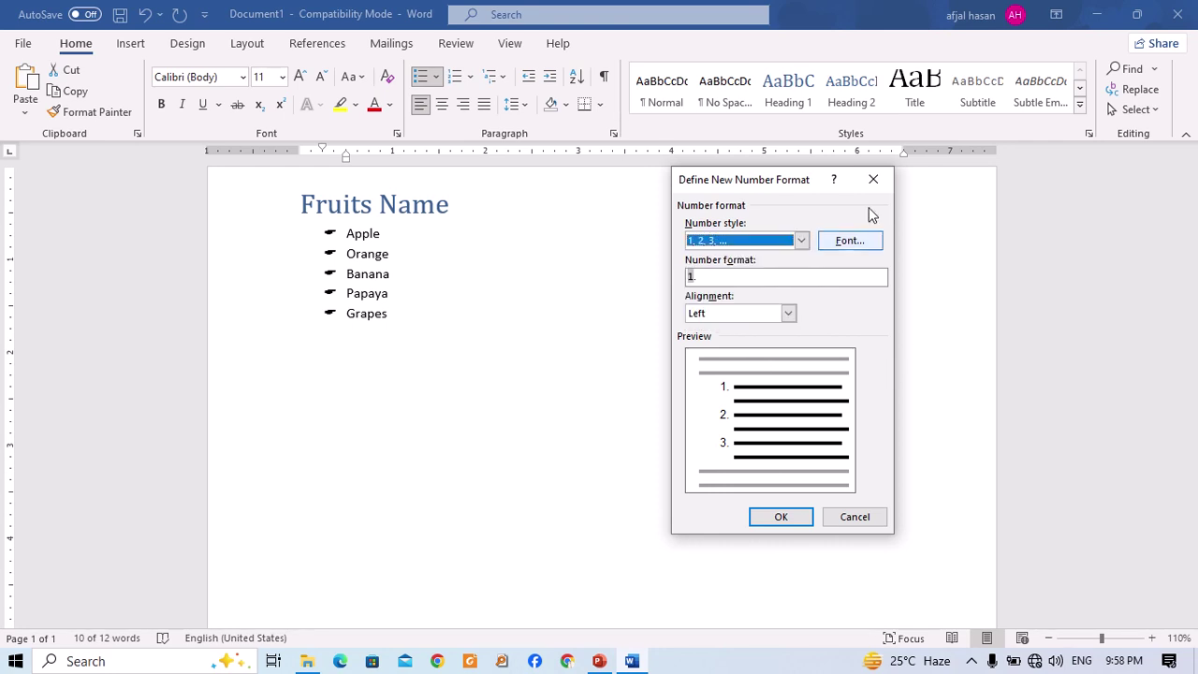
pyautogui.click(874, 179)
pyautogui.click(470, 77)
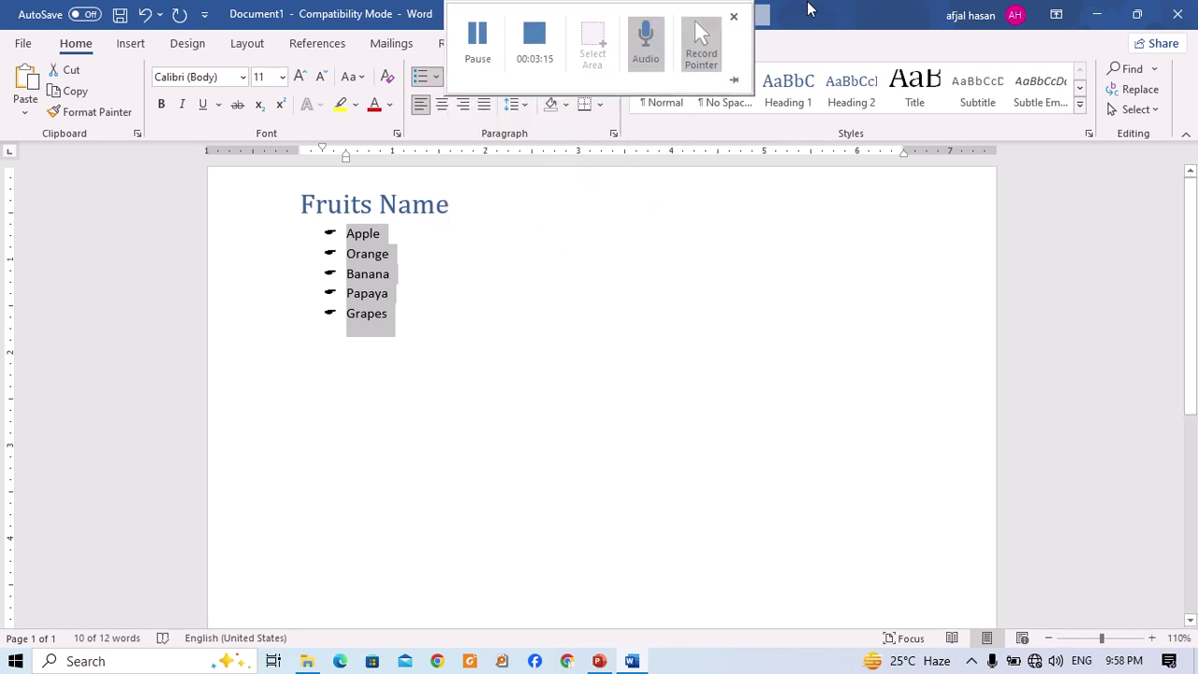
pyautogui.click(655, 285)
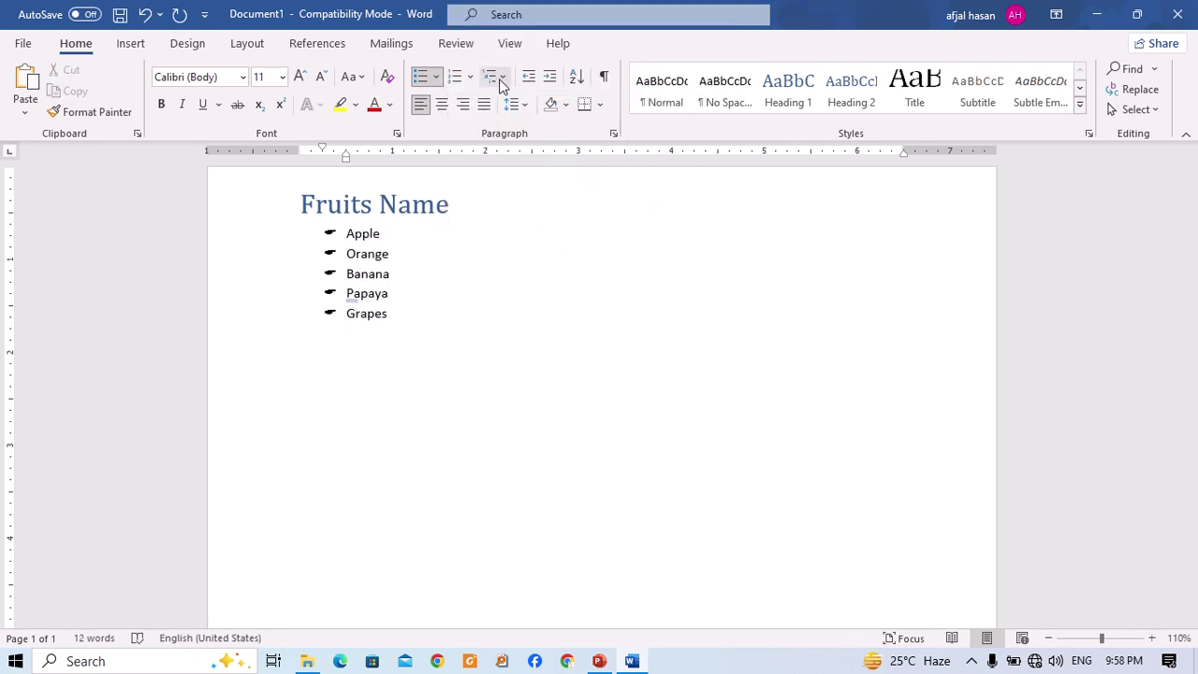
pyautogui.click(503, 78)
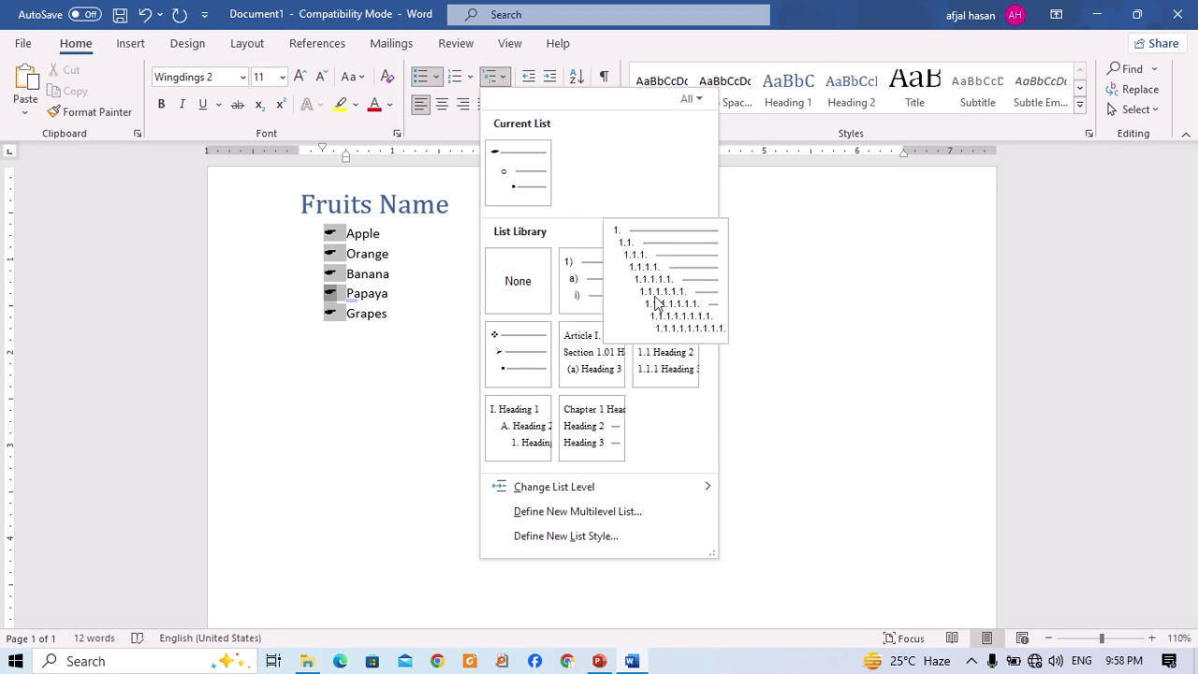
pyautogui.click(432, 292)
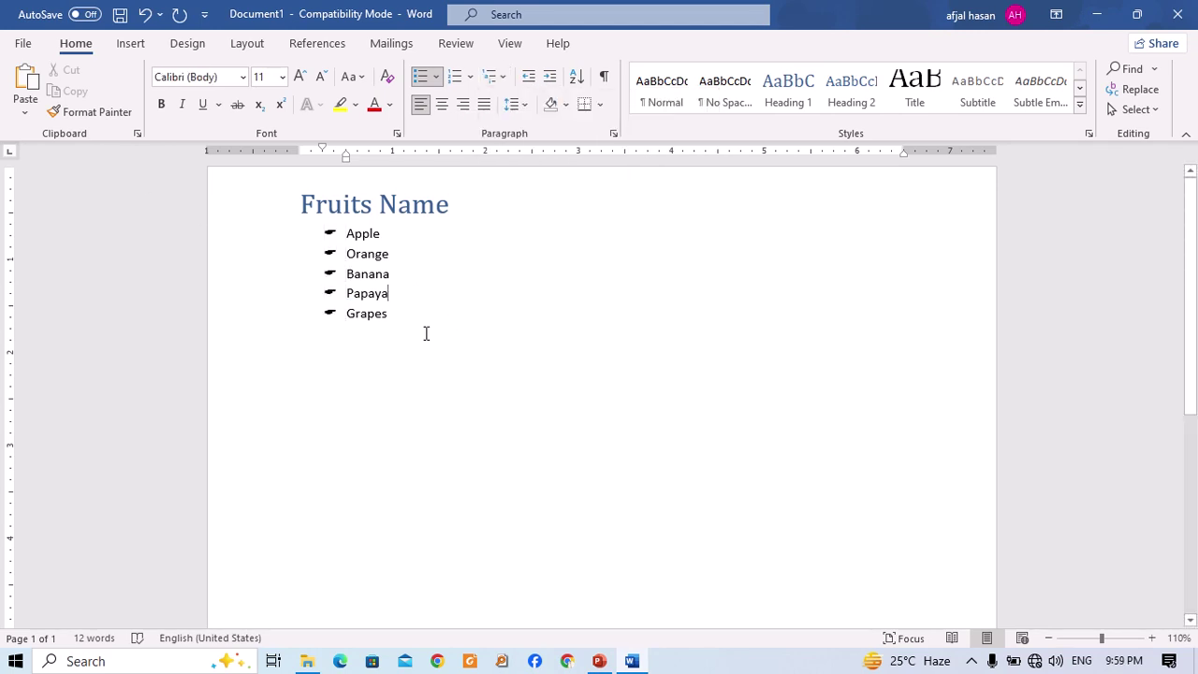
# Delete the five-item fruit list and replace the heading text with "Computer", followed by a new line.
pyautogui.moveTo(426, 333); pyautogui.dragTo(328, 233)
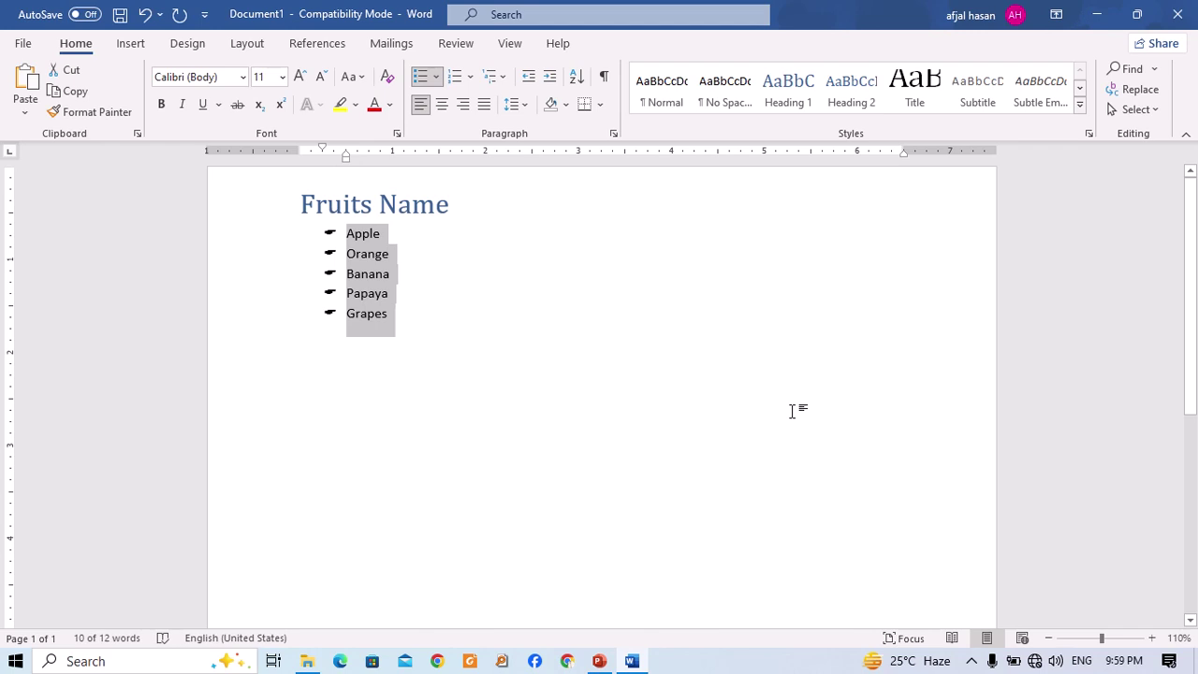
pyautogui.press('Delete')
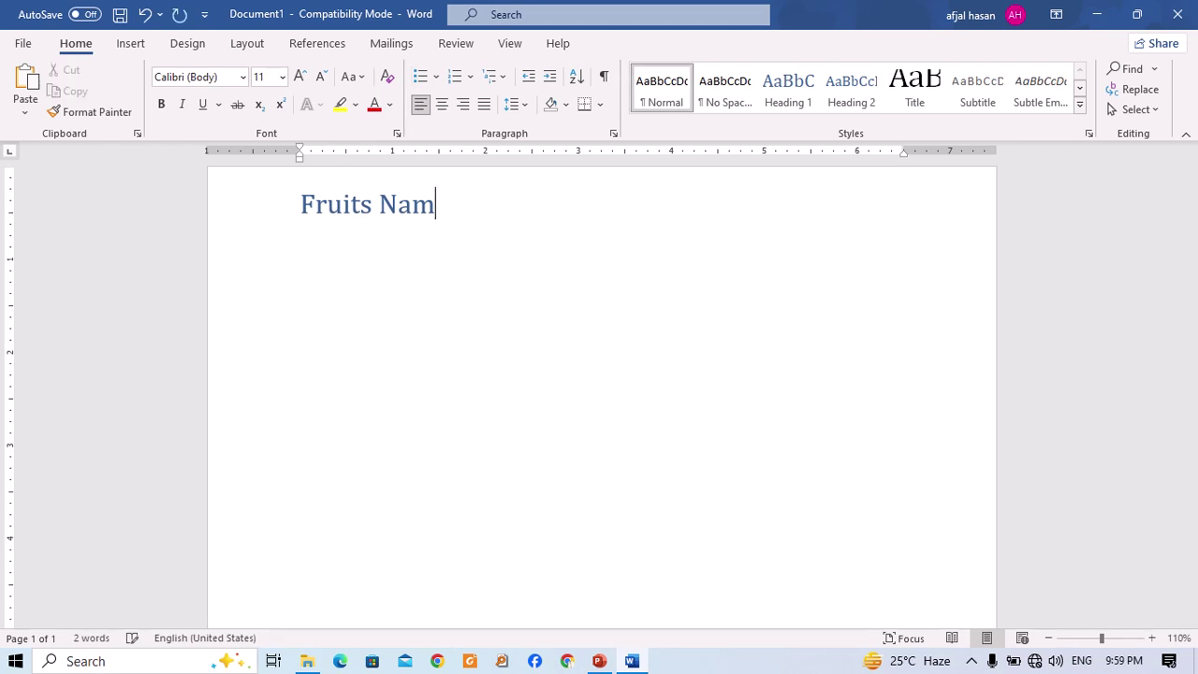
pyautogui.press('BackSpace')
pyautogui.press('BackSpace')
pyautogui.press('BackSpace')
pyautogui.press('BackSpace')
pyautogui.press('BackSpace')
pyautogui.press('BackSpace')
pyautogui.press('BackSpace')
pyautogui.press('BackSpace')
pyautogui.press('BackSpace')
pyautogui.press('BackSpace')
pyautogui.write('Com')
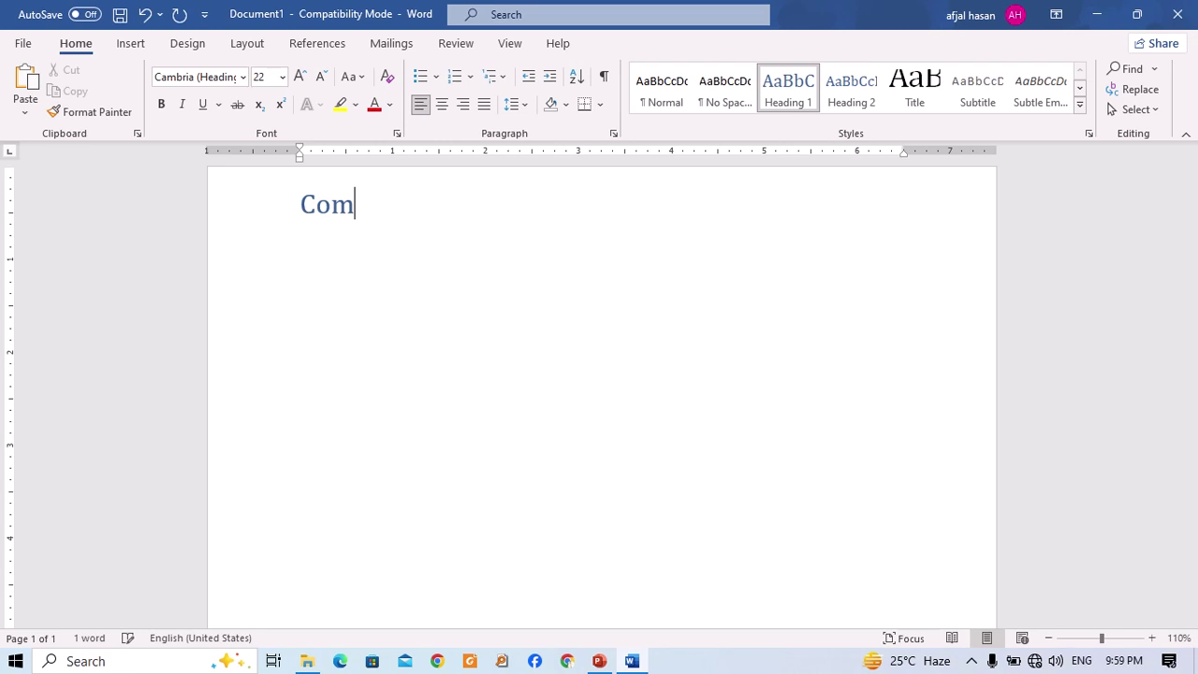
pyautogui.write('puter')
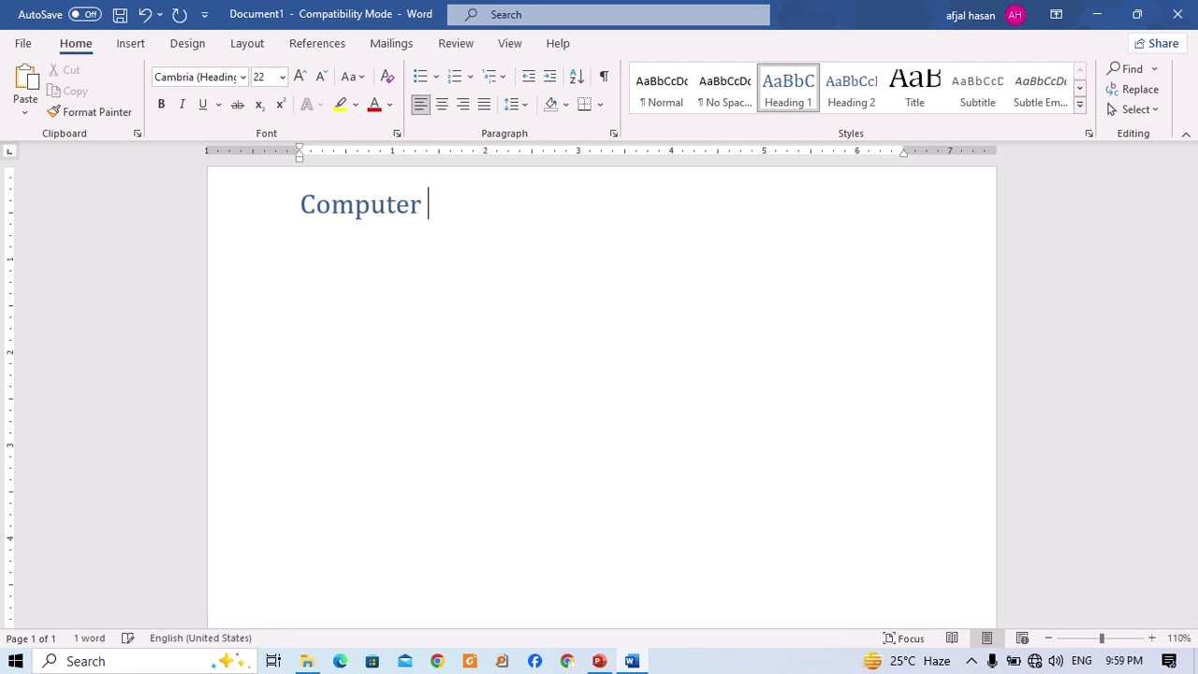
pyautogui.press('Return')
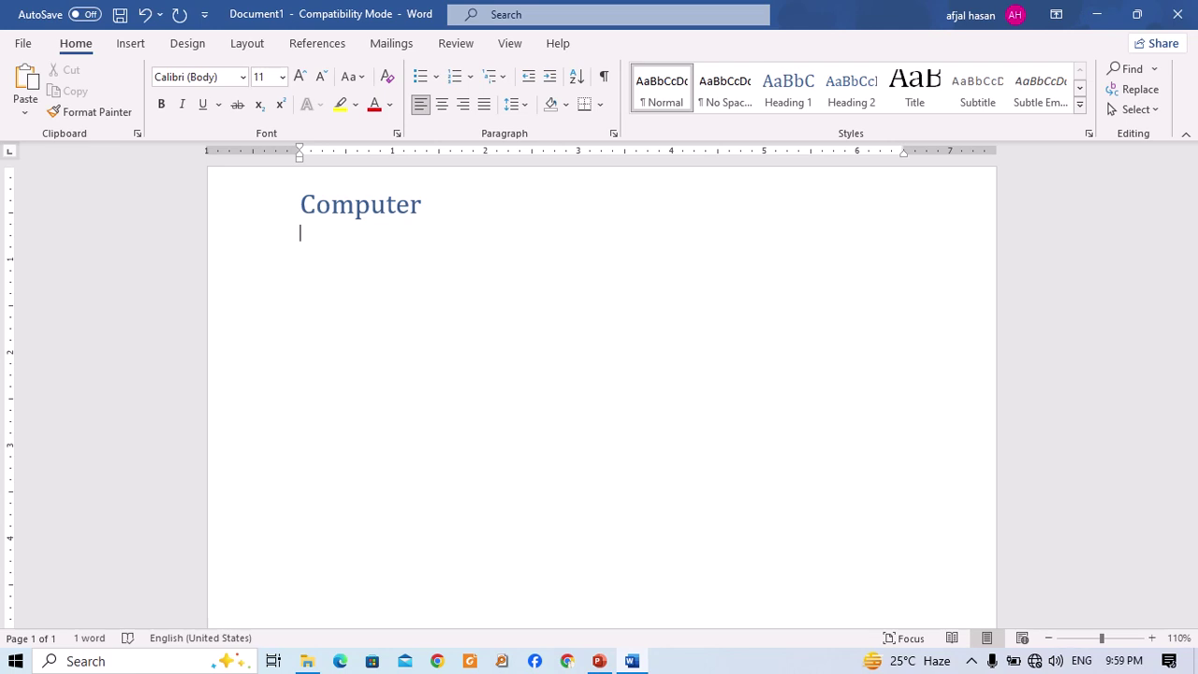
# Start a multilevel list in the 1), a), i) style below the heading with first-level items "Hardware" and "software".
pyautogui.moveTo(703, 6)
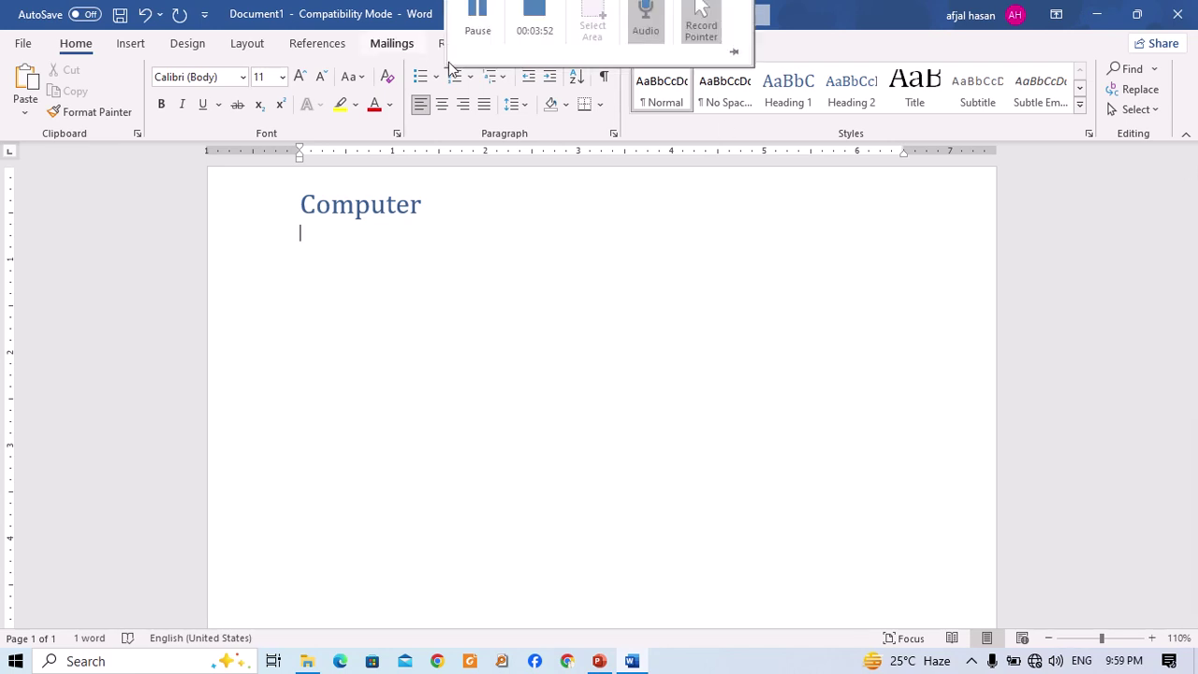
pyautogui.click(505, 79)
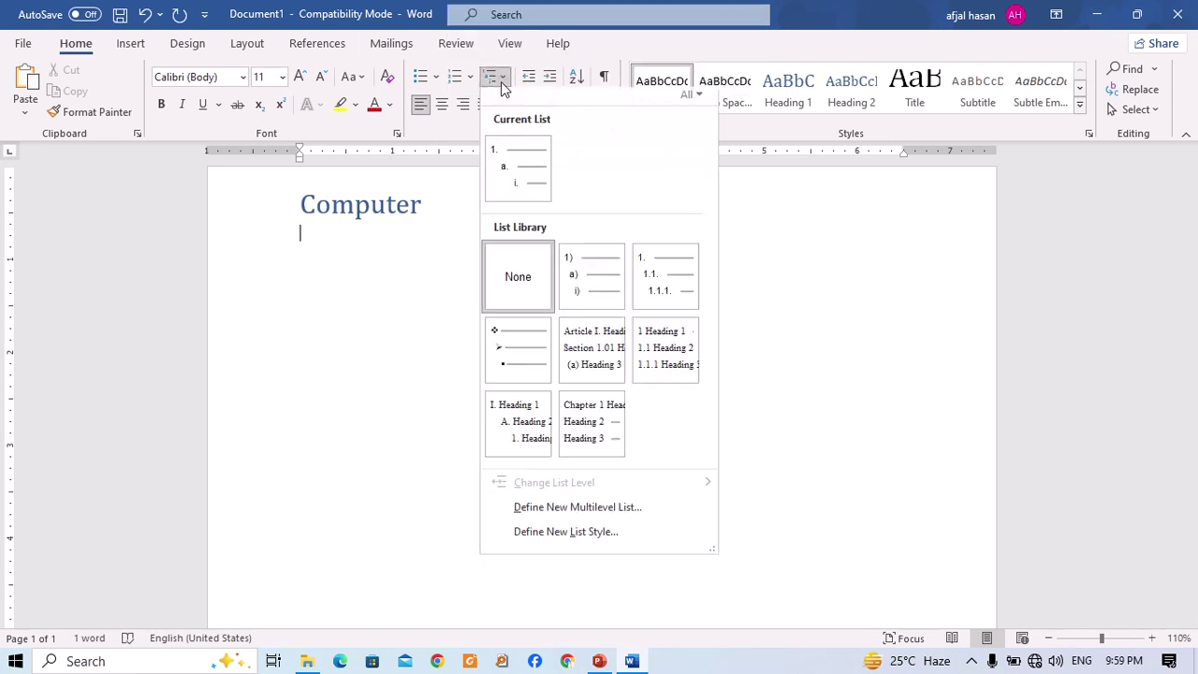
pyautogui.click(608, 285)
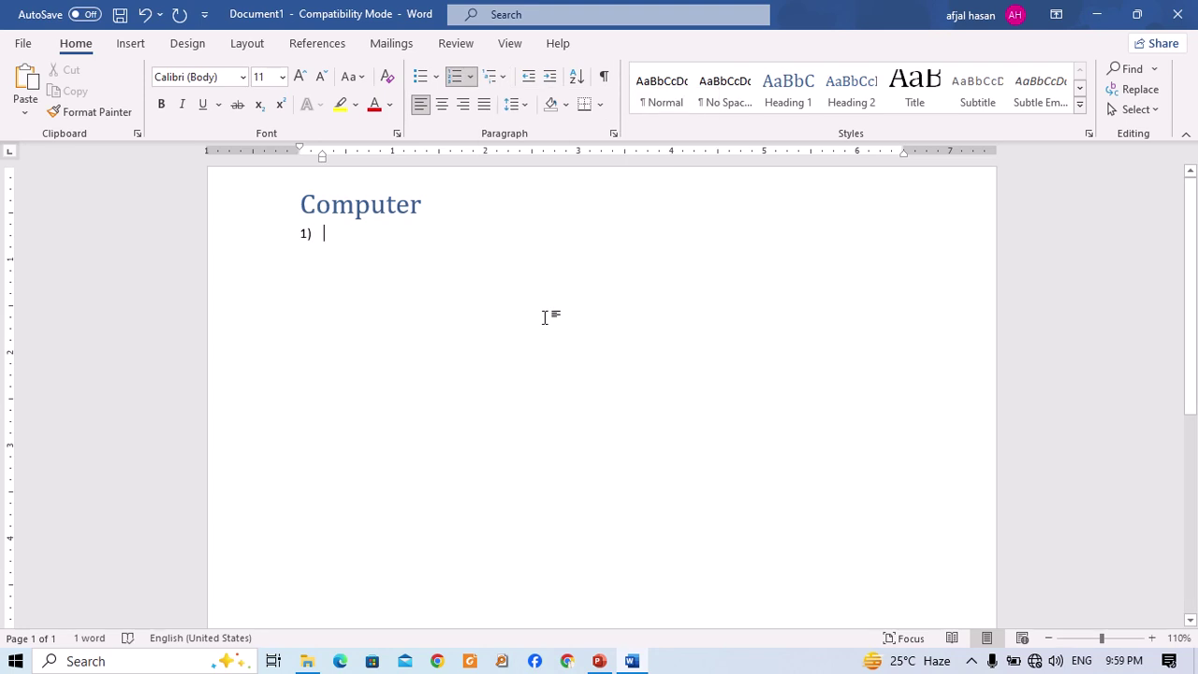
pyautogui.write('hardwa')
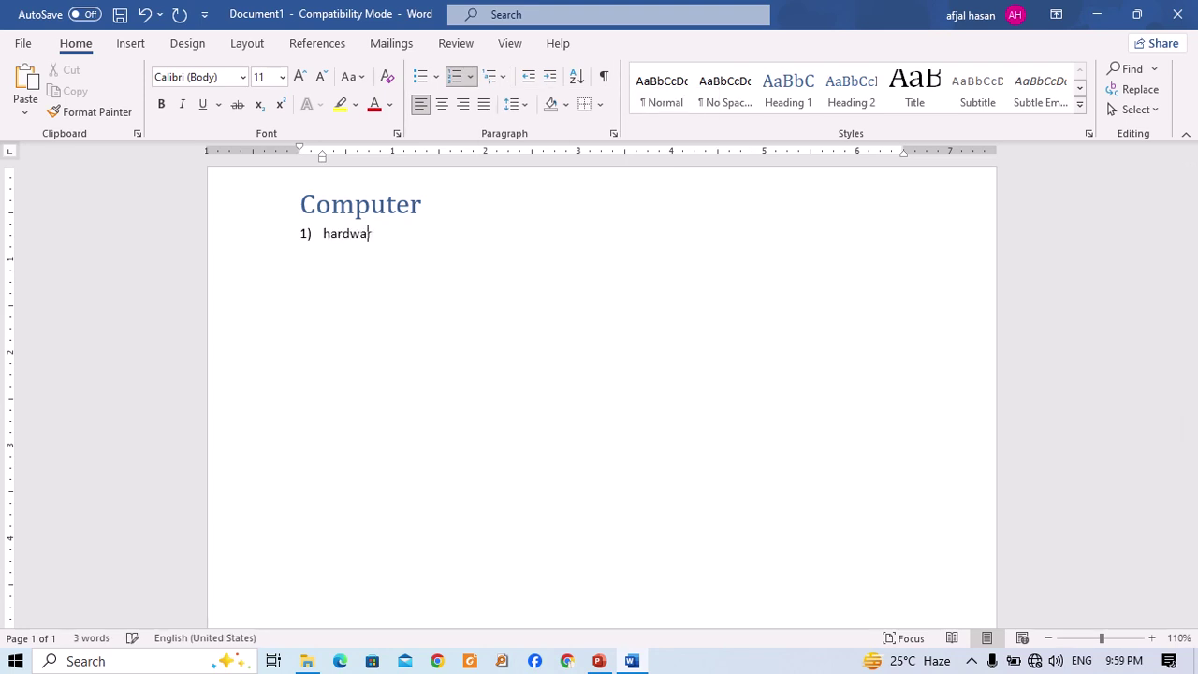
pyautogui.write('re')
pyautogui.press('Return')
pyautogui.write('software')
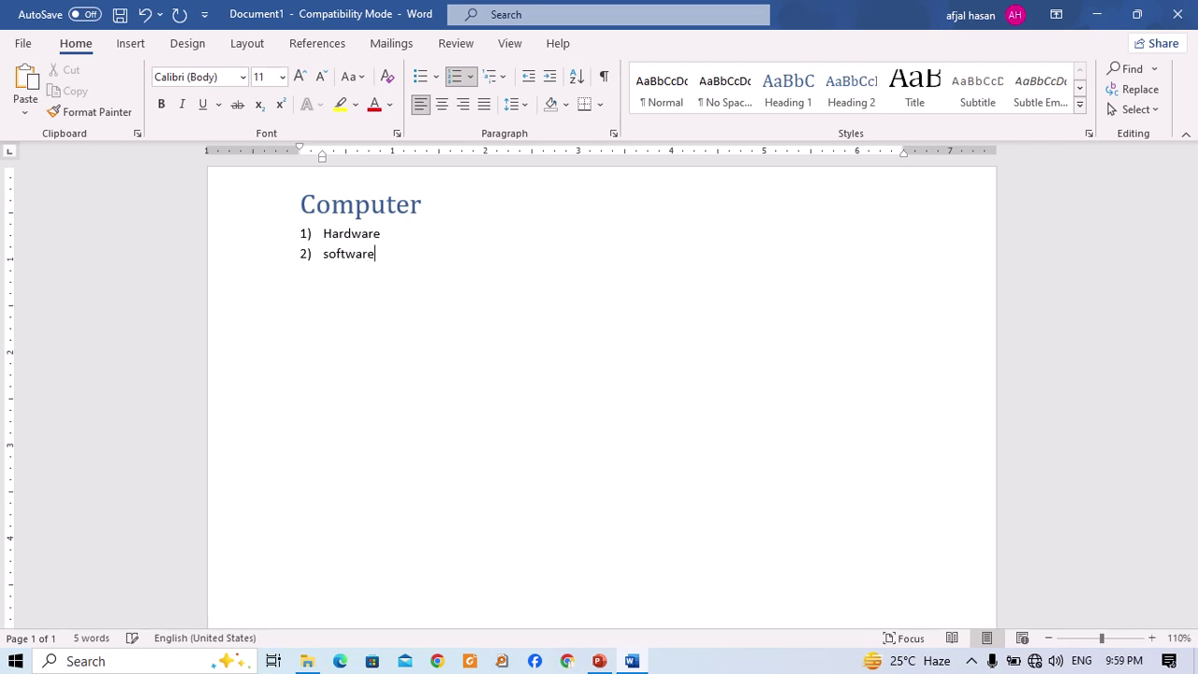
# Add the second-level items "Input devices", "Processing Unit" and "Output device" under Hardware.
pyautogui.press('Up')
pyautogui.press('Return')
pyautogui.press('Tab')
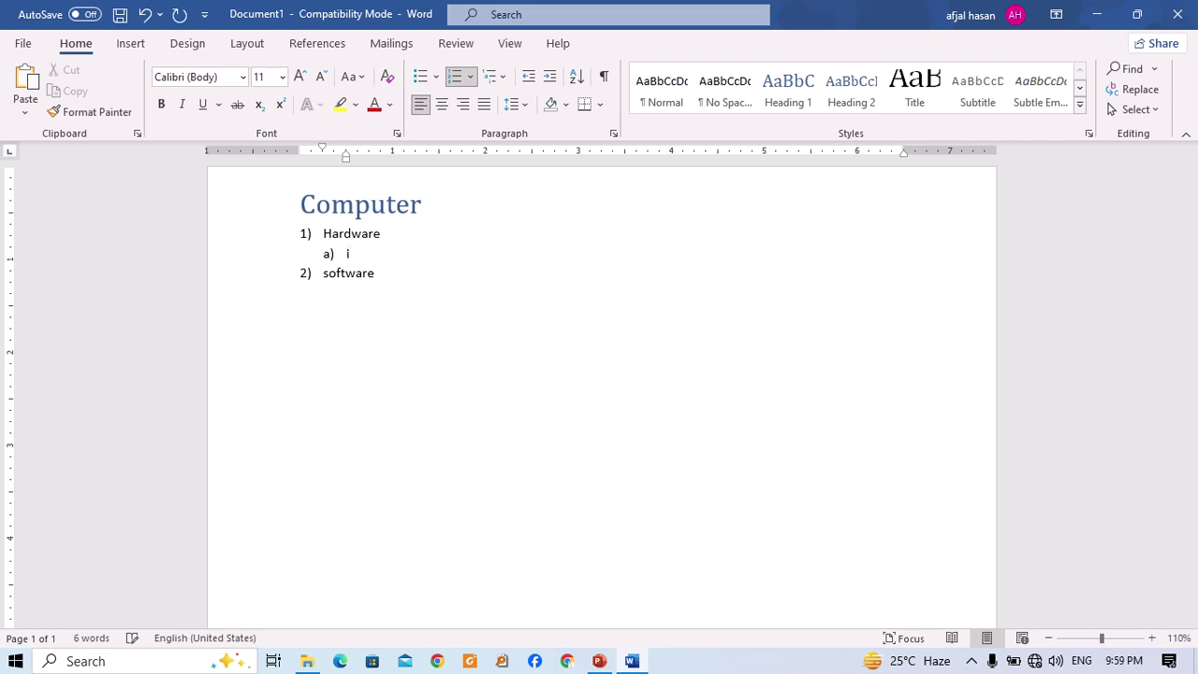
pyautogui.write('input devices')
pyautogui.press('Return')
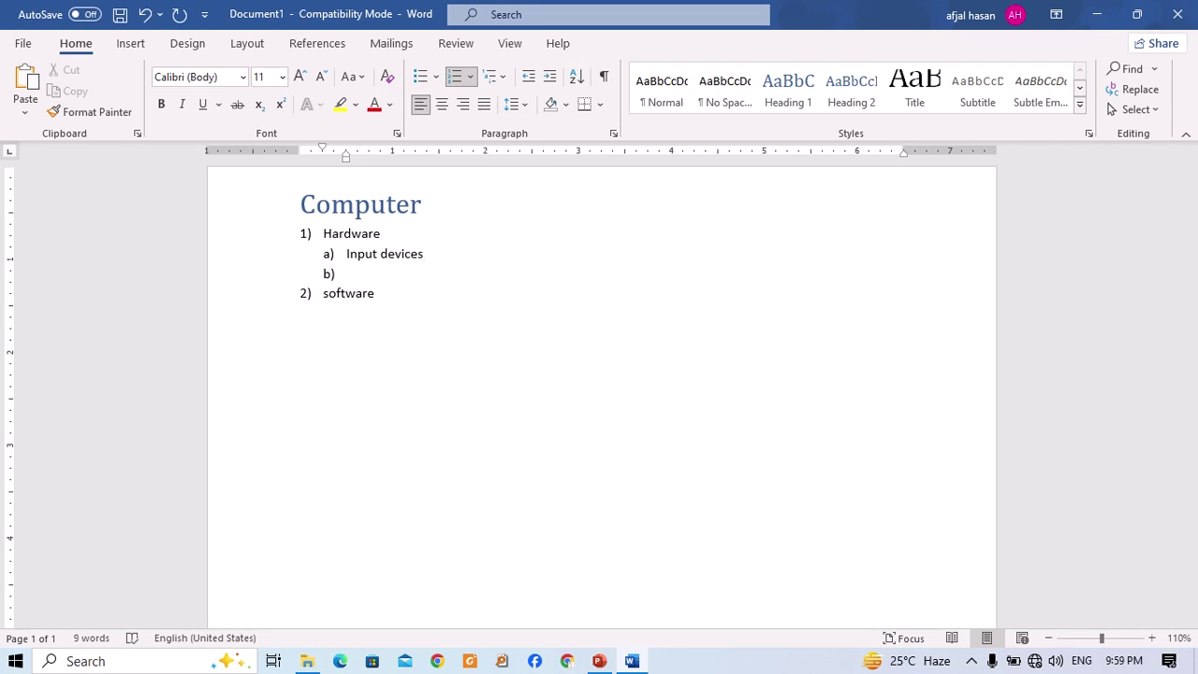
pyautogui.write('Proc')
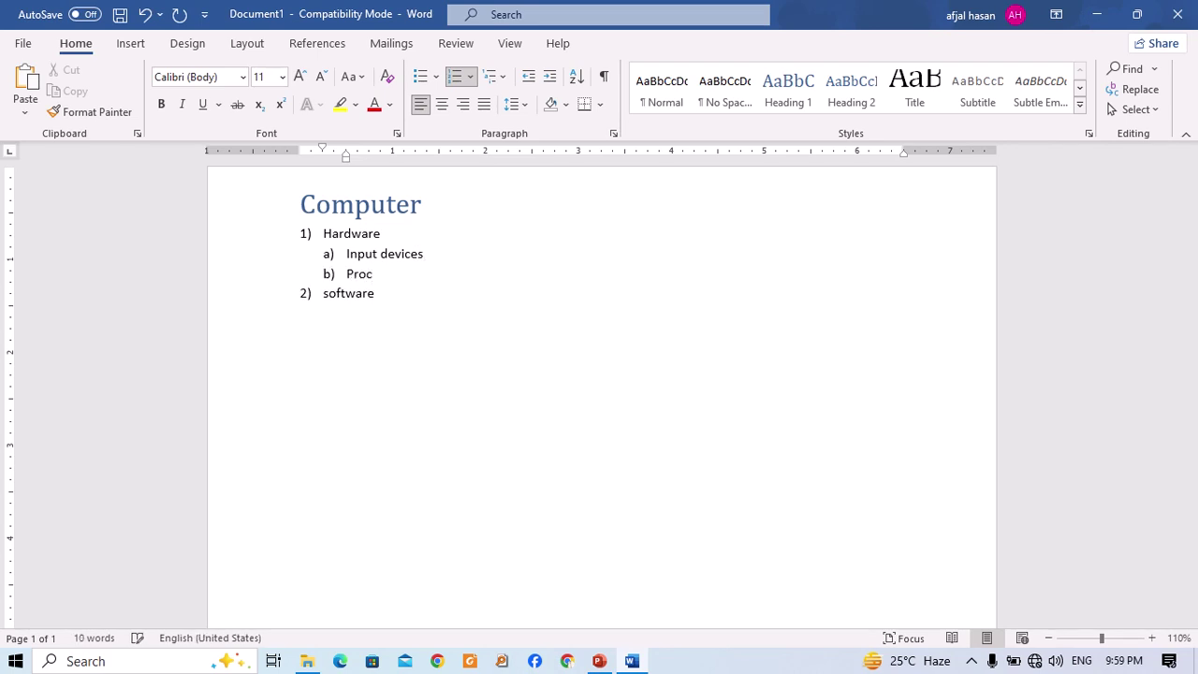
pyautogui.write('essing Unit')
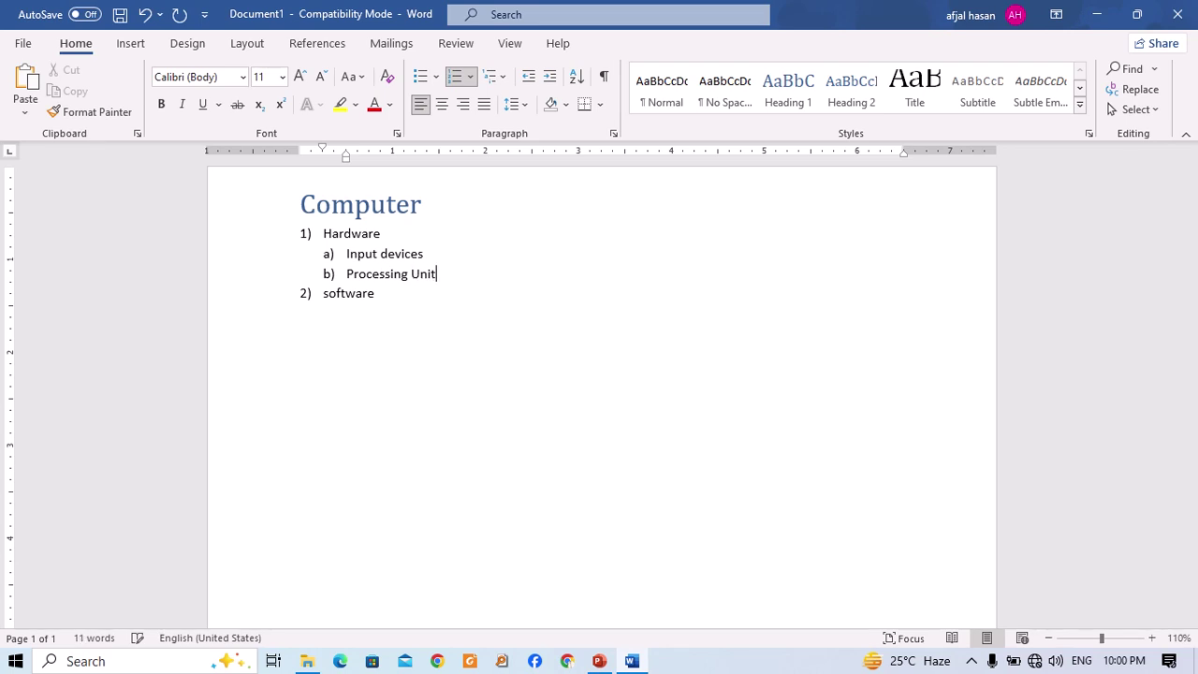
pyautogui.press('Return')
pyautogui.write('Outp')
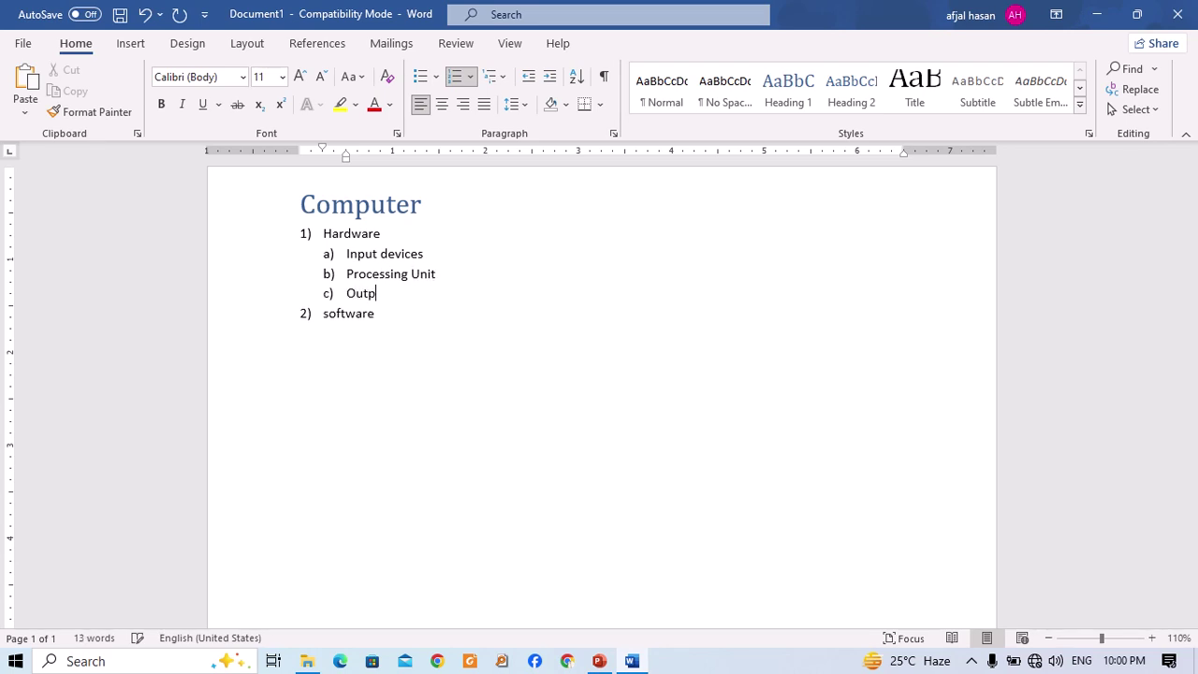
pyautogui.write('ut device')
# Add the third-level items "Keyboard" and "Mouse" under Input devices.
pyautogui.click(427, 273)
pyautogui.press('Return')
pyautogui.press('Tab')
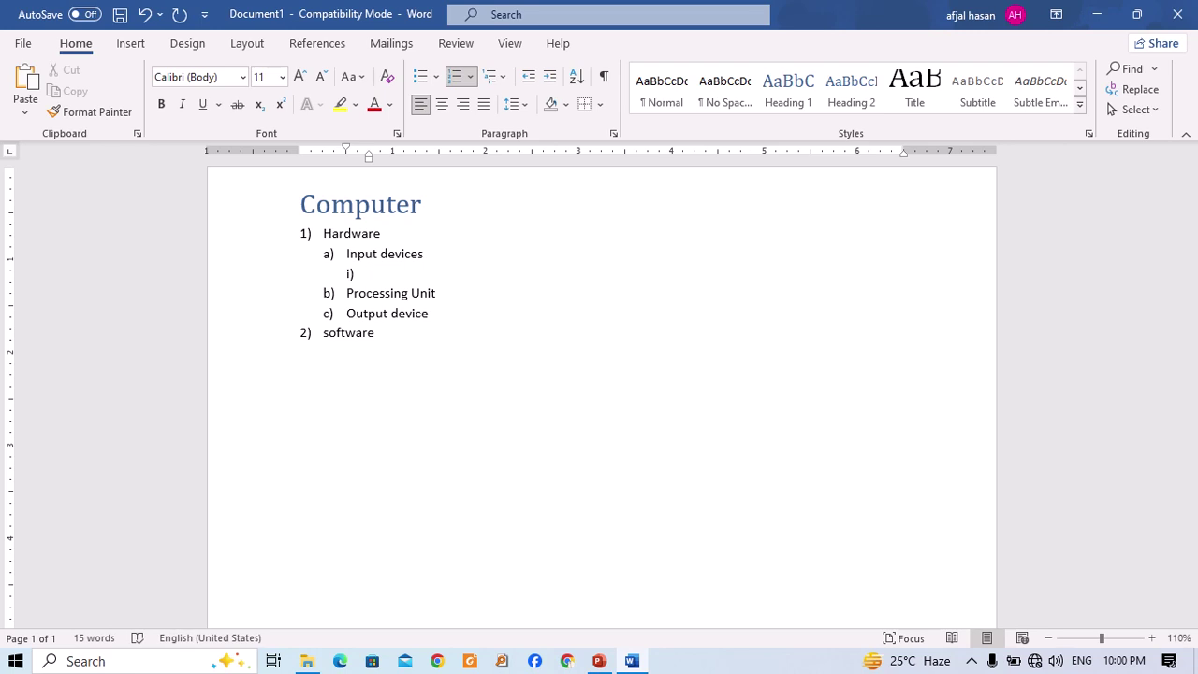
pyautogui.write('keyboard')
pyautogui.press('Return')
pyautogui.write('mouse')
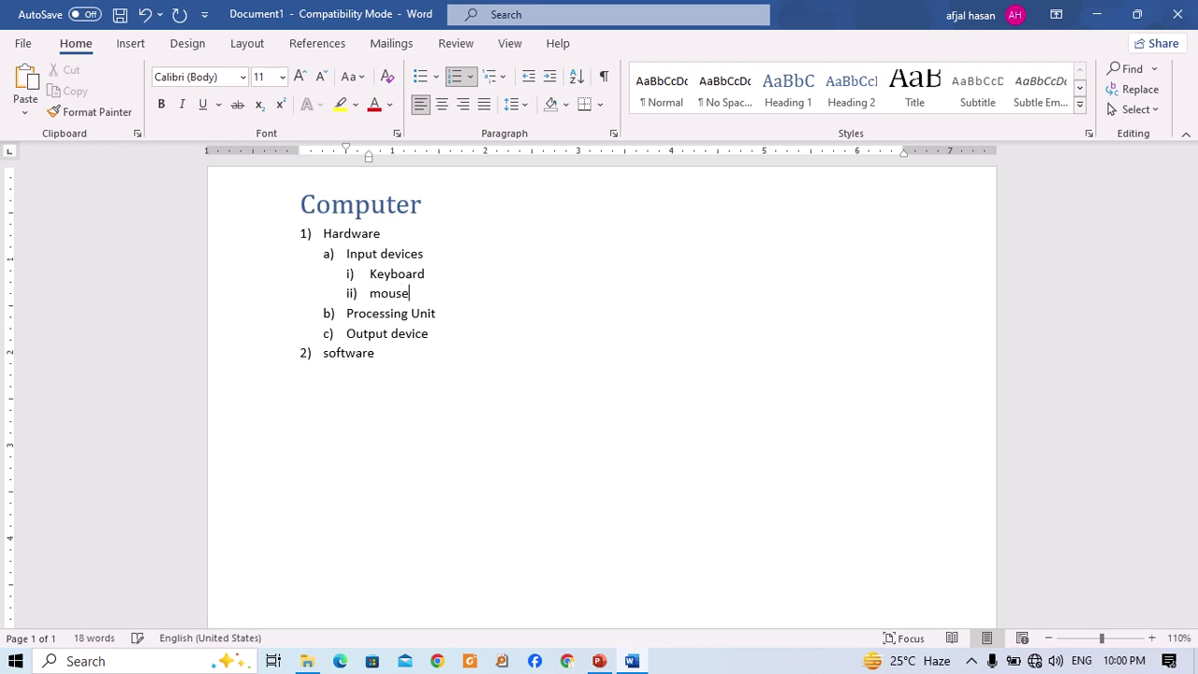
pyautogui.press('Return')
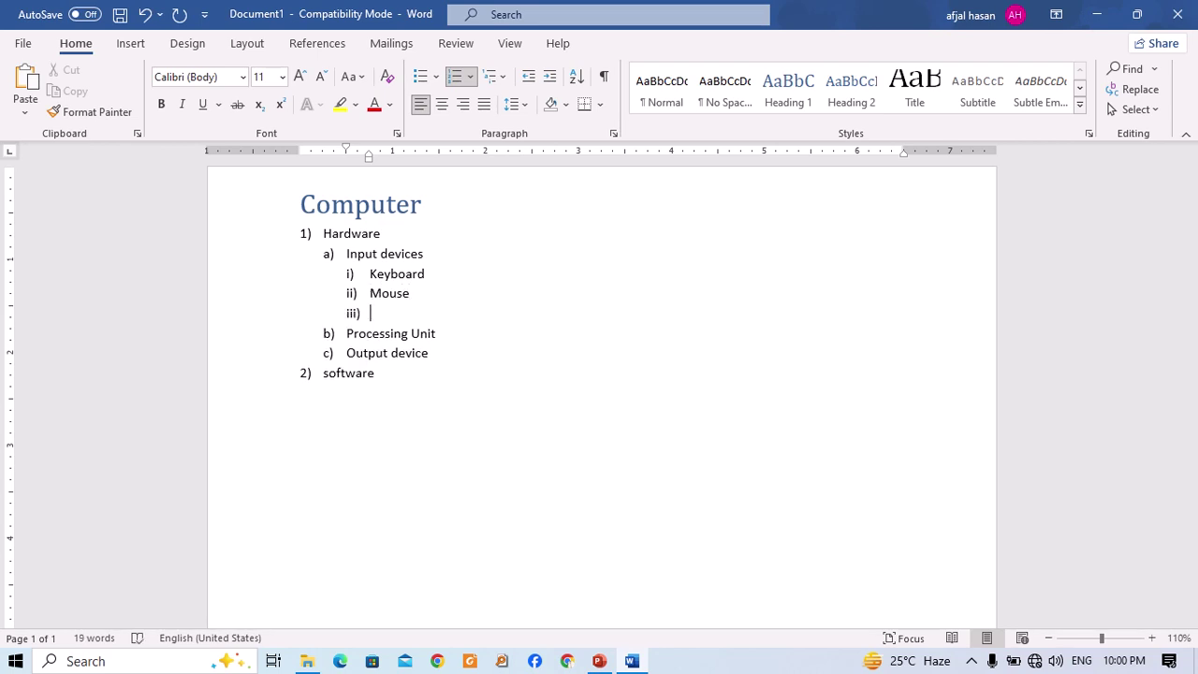
# Continue the third-level items under Input devices with "Micr", "Ocr" and "Mic".
pyautogui.write('Micr')
pyautogui.press('Return')
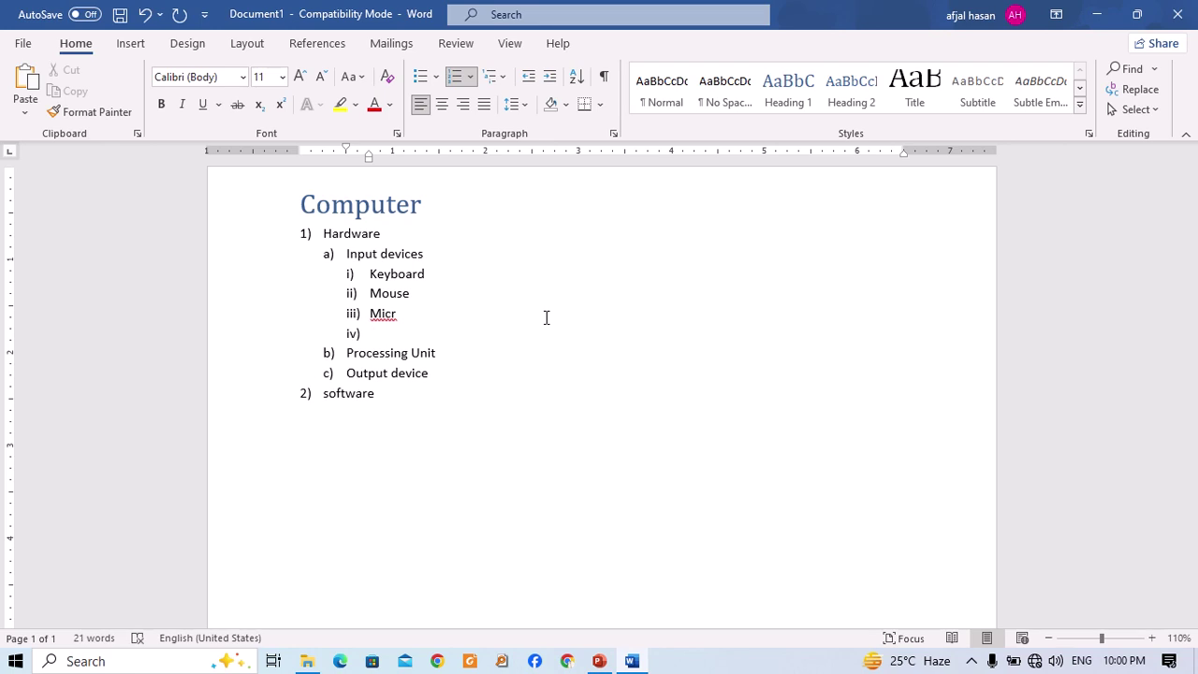
pyautogui.write('Orc')
pyautogui.press('Return')
pyautogui.press('BackSpace')
pyautogui.press('BackSpace')
pyautogui.press('BackSpace')
pyautogui.press('BackSpace')
pyautogui.press('BackSpace')
pyautogui.write('cr')
pyautogui.press('Return')
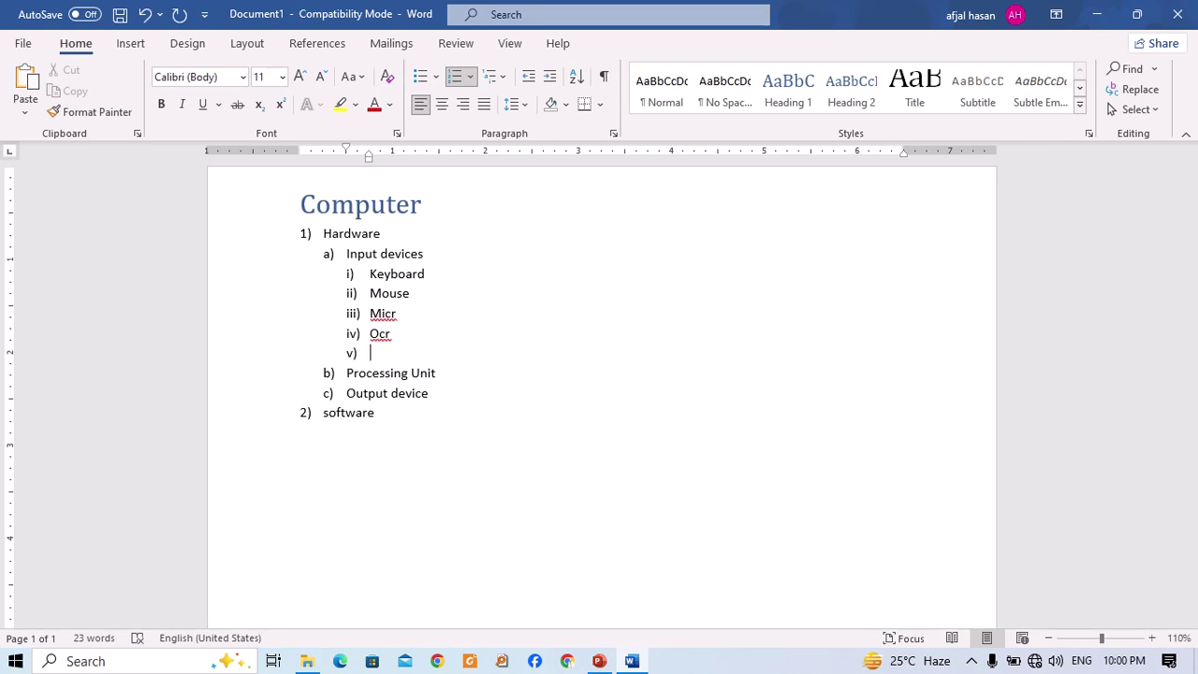
pyautogui.write('Mic')
# Add the third-level item "Control unit" under Processing Unit.
pyautogui.click(327, 393)
pyautogui.press('Left')
pyautogui.press('Return')
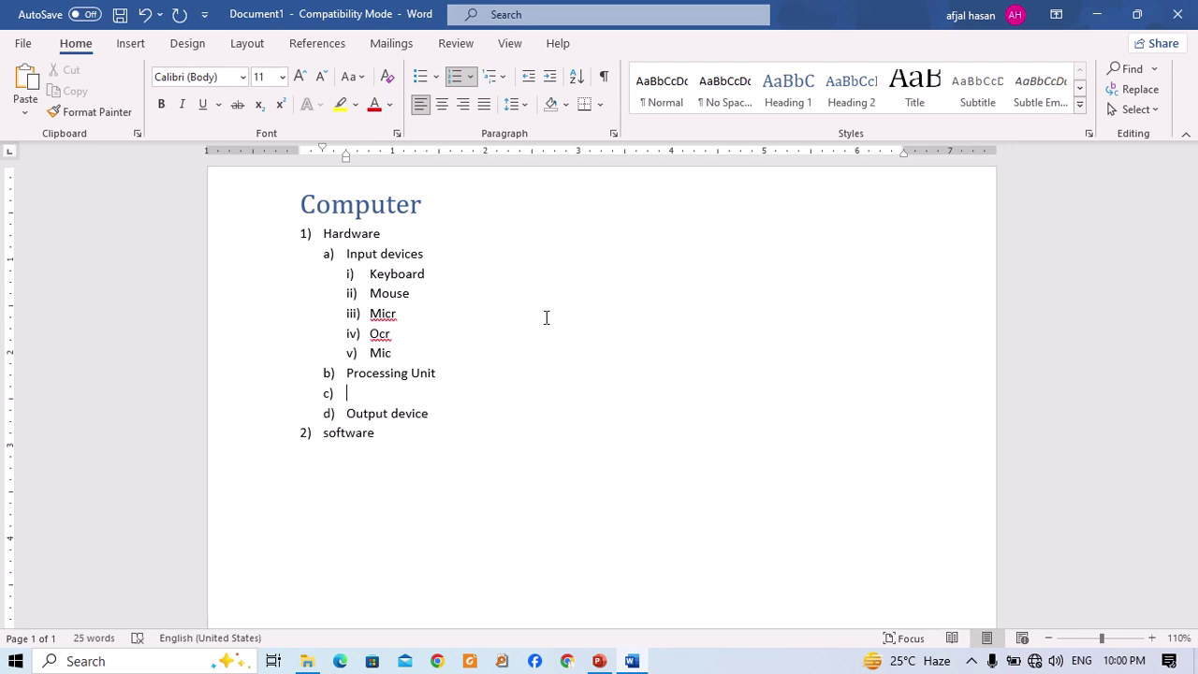
pyautogui.press('Tab')
pyautogui.write('control ')
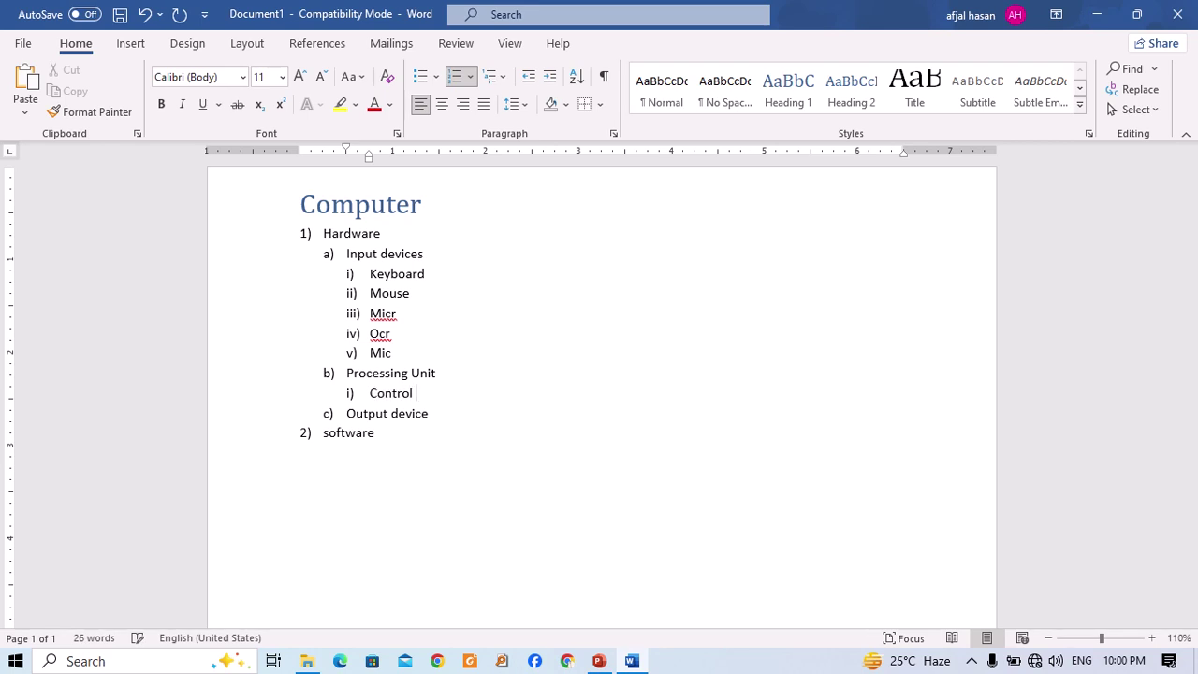
pyautogui.write('unit')
# Add "Memory Unit" below Control unit at the same third list level.
pyautogui.press('Return')
pyautogui.press('Tab')
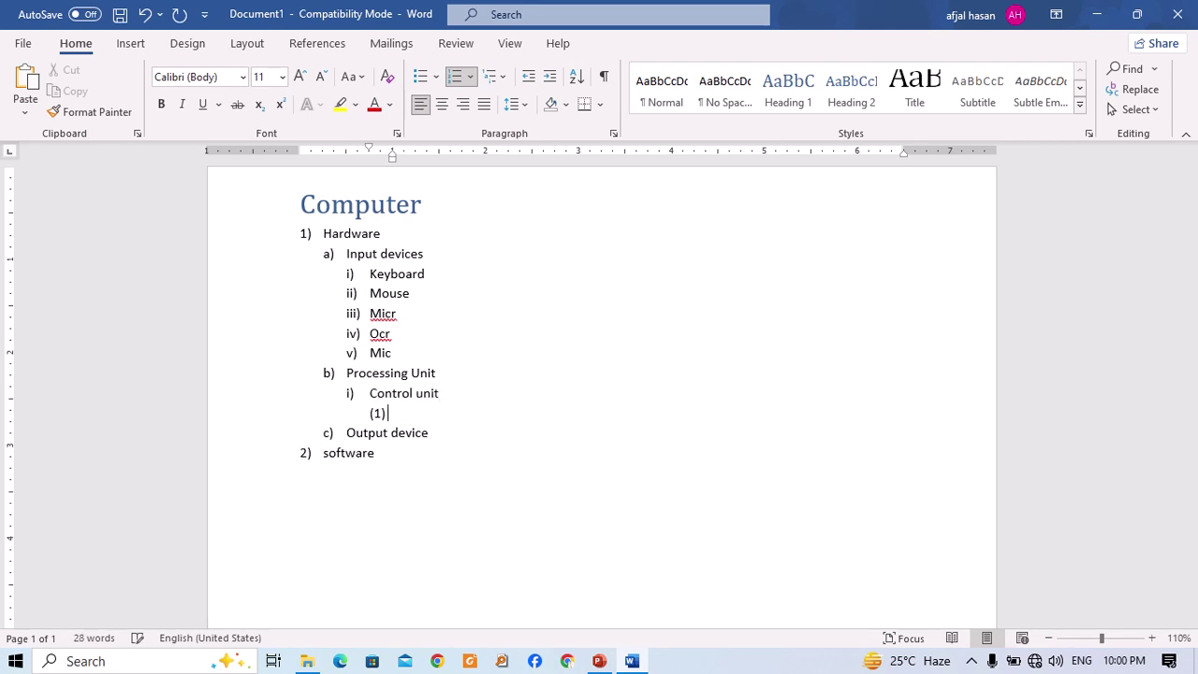
pyautogui.hotkey('shift', 'Tab')
pyautogui.write('P')
pyautogui.press('BackSpace')
pyautogui.write('Memor')
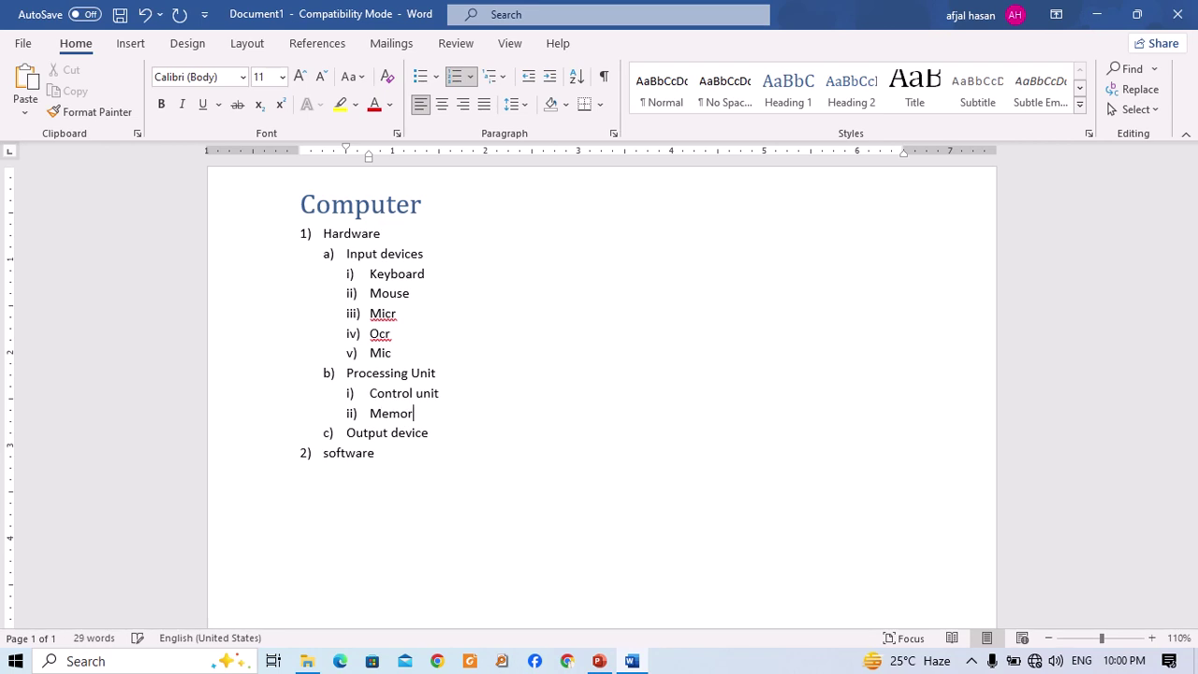
pyautogui.write('y Ui')
pyautogui.write('n')
pyautogui.press('BackSpace')
pyautogui.press('BackSpace')
pyautogui.write('nit')
# Add the fourth-level items "Primary memory" and "Secondary memory" under Memory Unit, leaving no empty item after them.
pyautogui.press('Return')
pyautogui.press('Tab')
pyautogui.write('p')
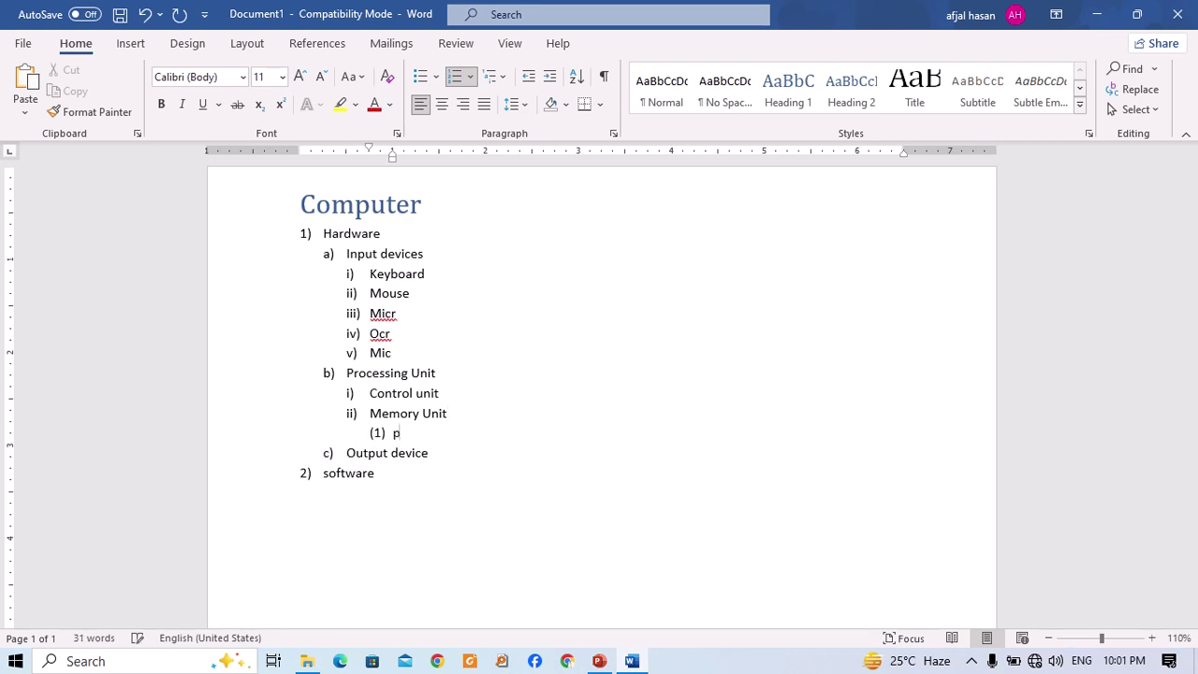
pyautogui.write('rimary memory')
pyautogui.press('Return')
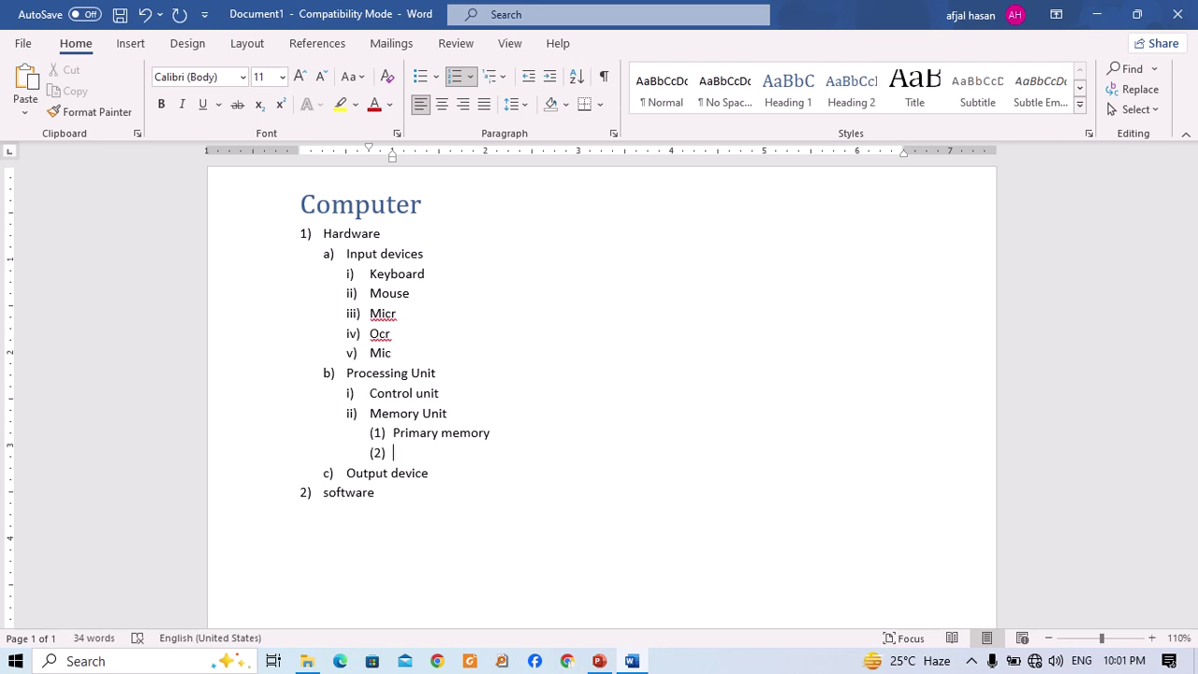
pyautogui.write('se')
pyautogui.write('condary ')
pyautogui.write('memory')
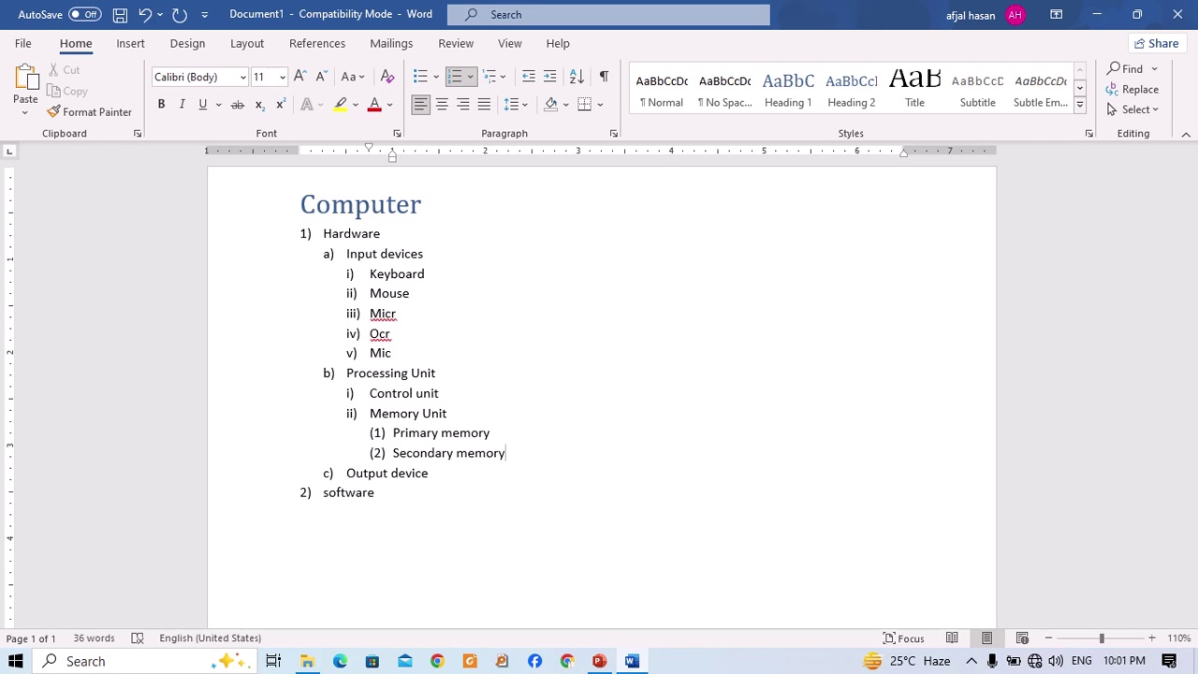
pyautogui.press('Return')
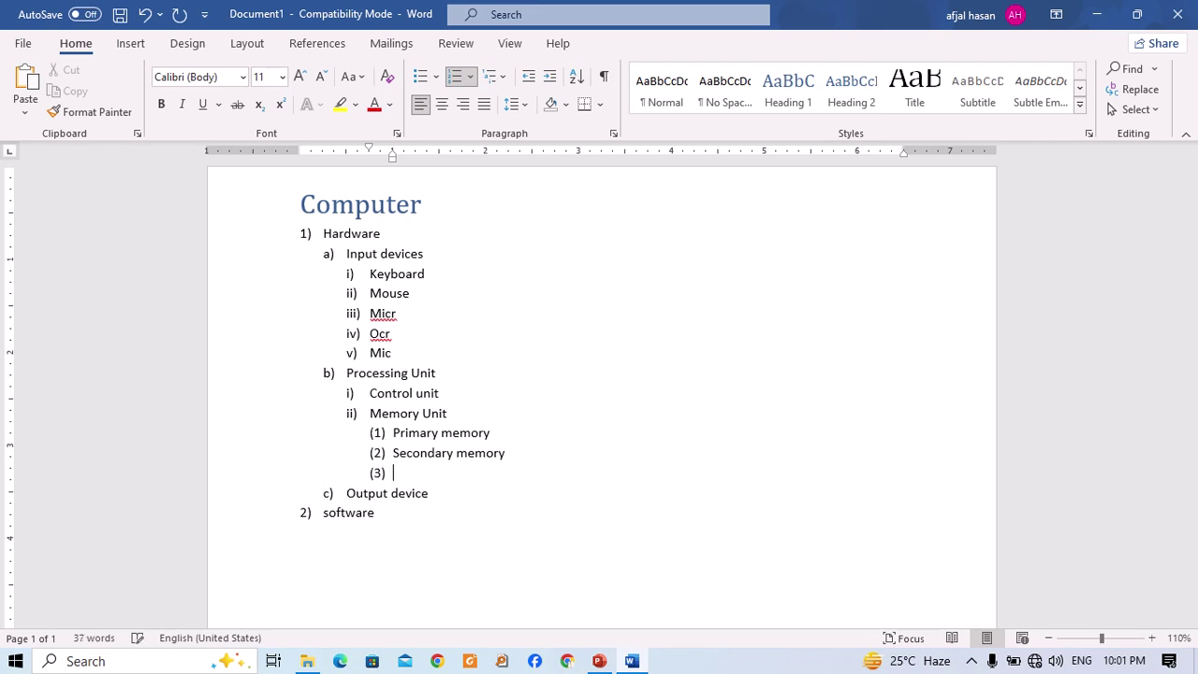
pyautogui.press('BackSpace')
pyautogui.press('BackSpace')
pyautogui.press('BackSpace')
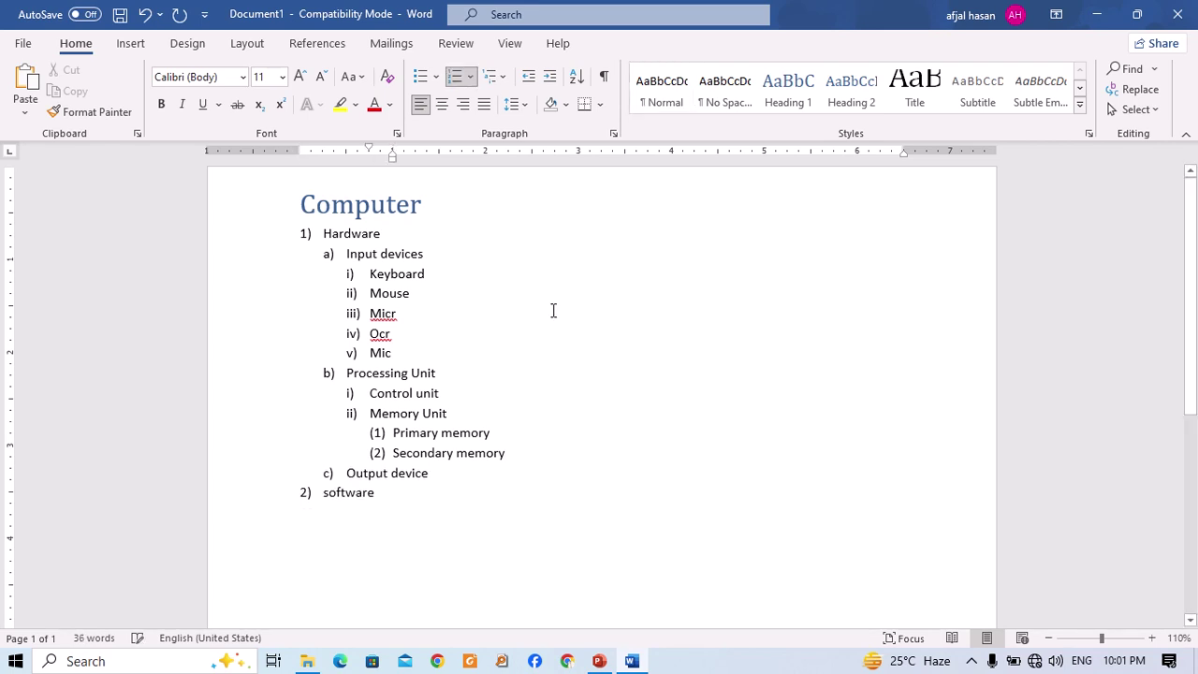
# Add the second-level items "System software" and "Application software" under Software.
pyautogui.press('Down')
pyautogui.press('Down')
pyautogui.press('Return')
pyautogui.press('Tab')
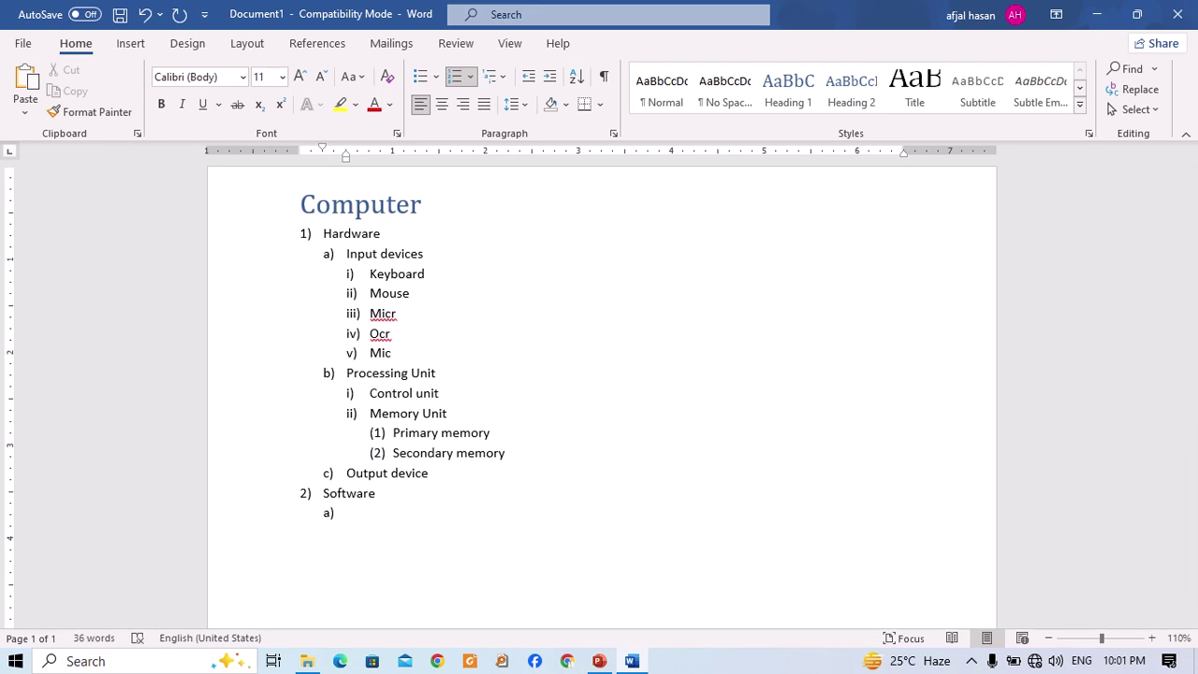
pyautogui.write('system software')
pyautogui.press('Return')
pyautogui.write('applic')
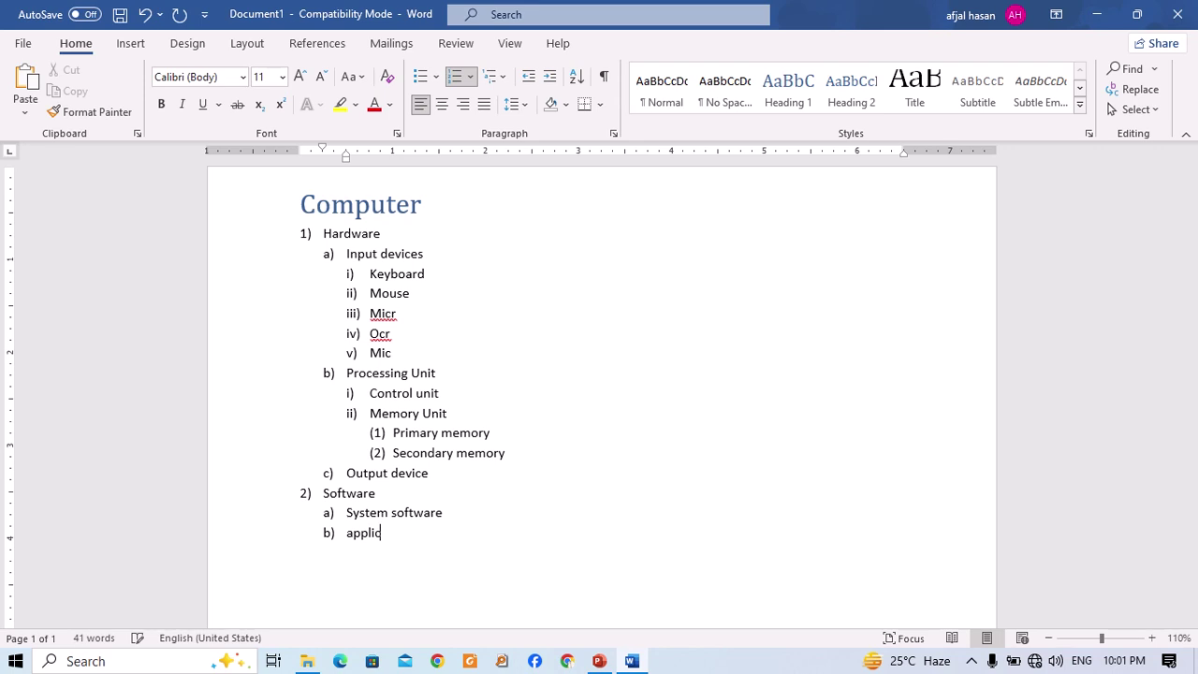
pyautogui.write('ation software')
# Add the second-level item "Utility software" below Application software and correct its spelling.
pyautogui.press('Return')
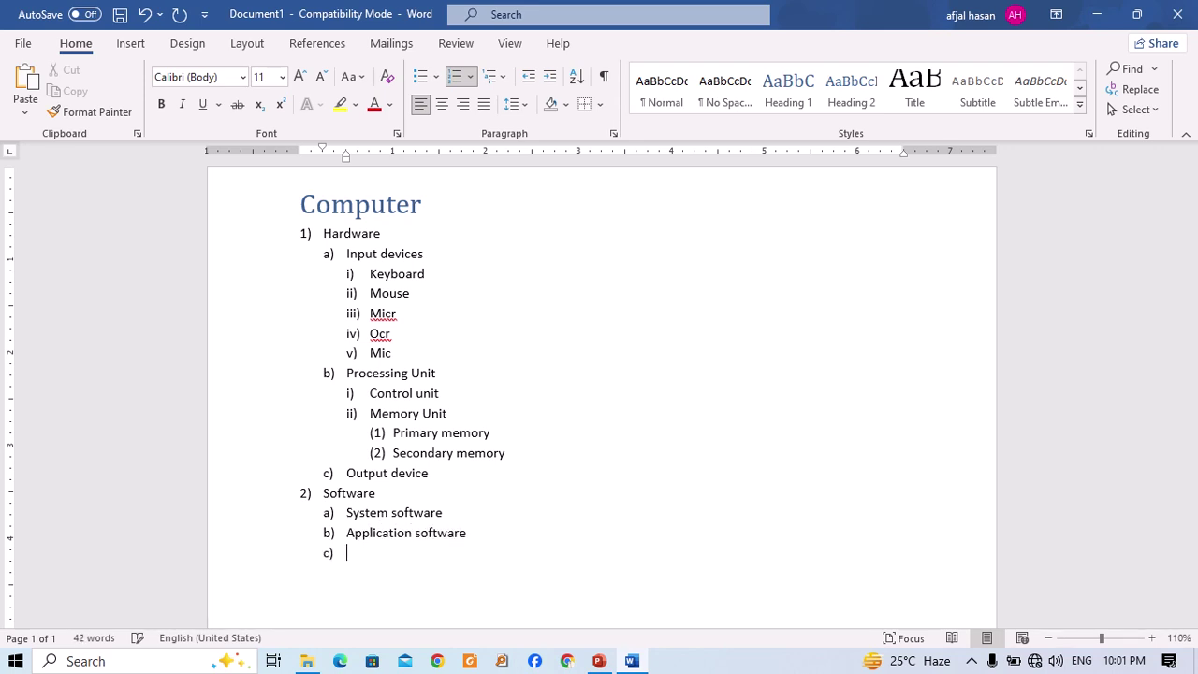
pyautogui.write('uni')
pyautogui.press('BackSpace')
pyautogui.write('tili')
pyautogui.write('ty software')
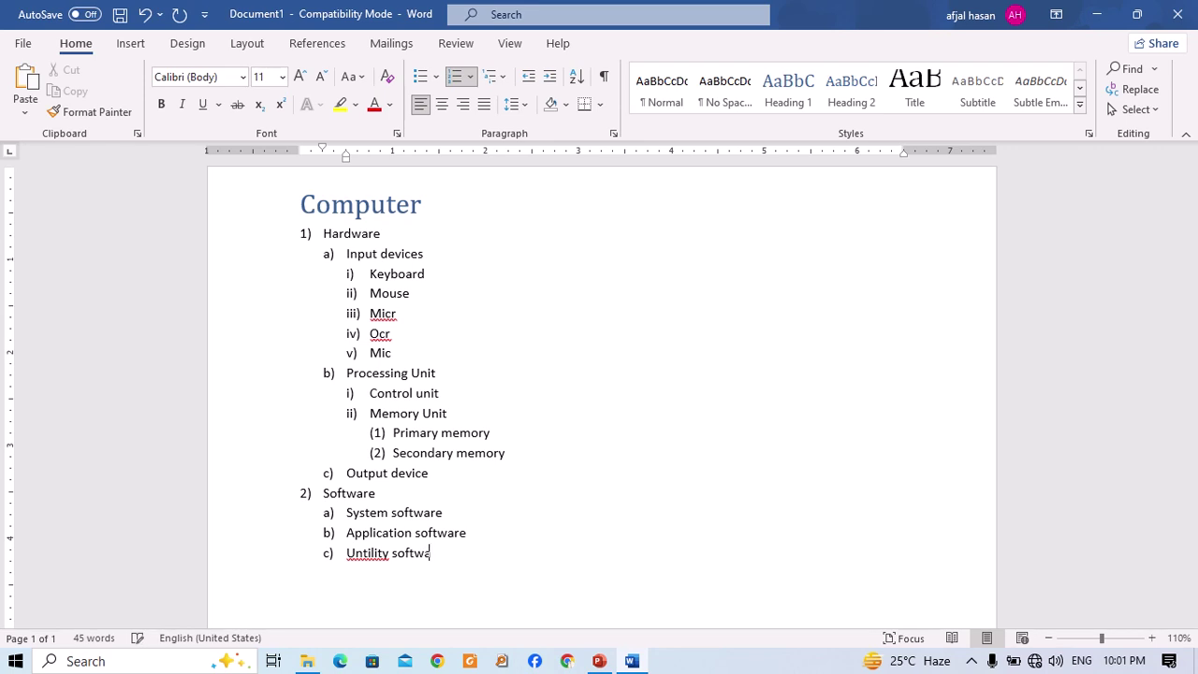
pyautogui.click(362, 553)
pyautogui.press('BackSpace')
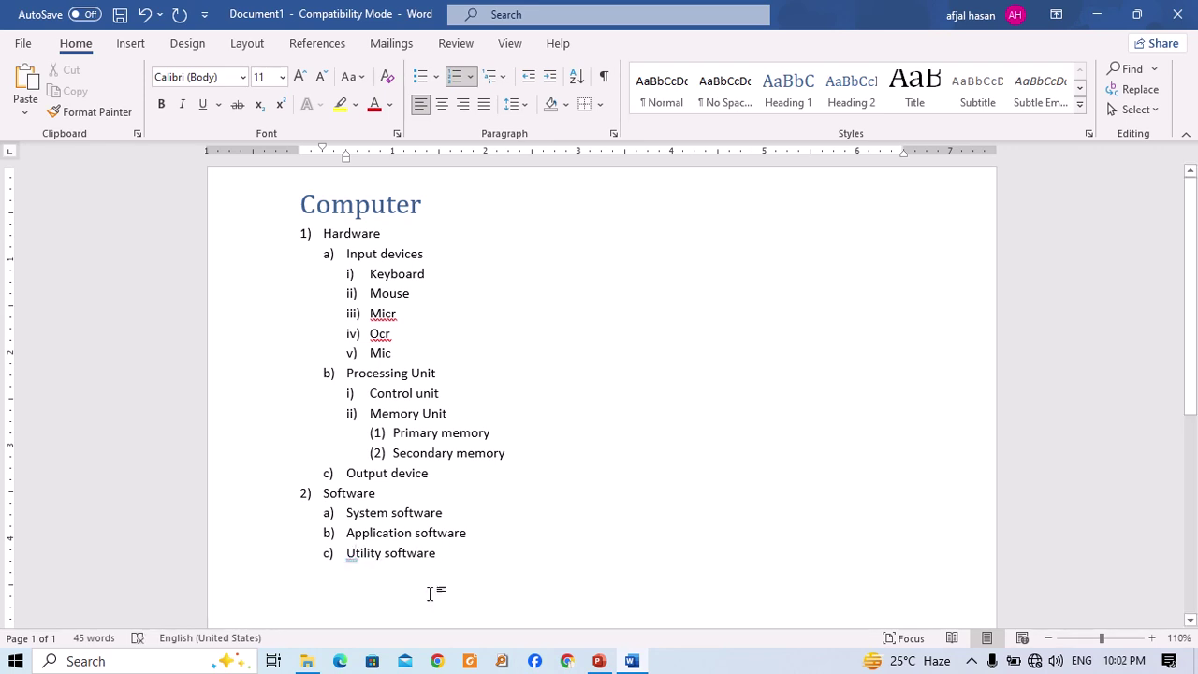
pyautogui.click(456, 572)
pyautogui.scroll(-2, 525, 559)
pyautogui.scroll(2, 524, 556)
pyautogui.scroll(-3, 364, 364)
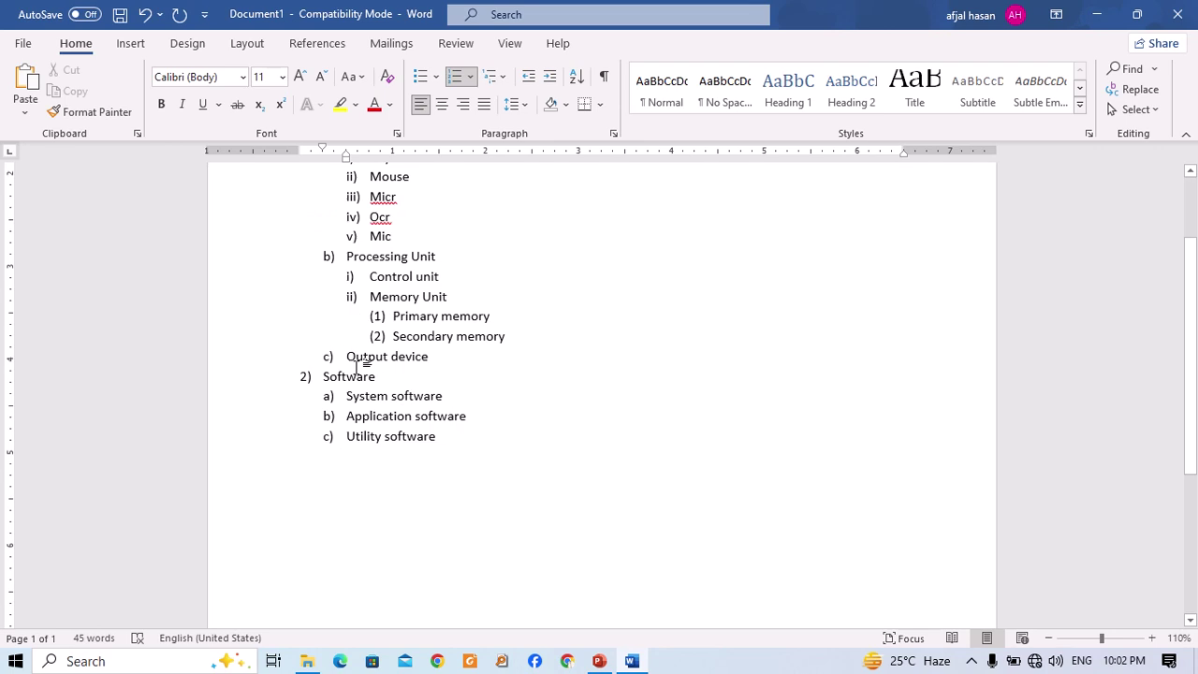
pyautogui.scroll(3, 367, 362)
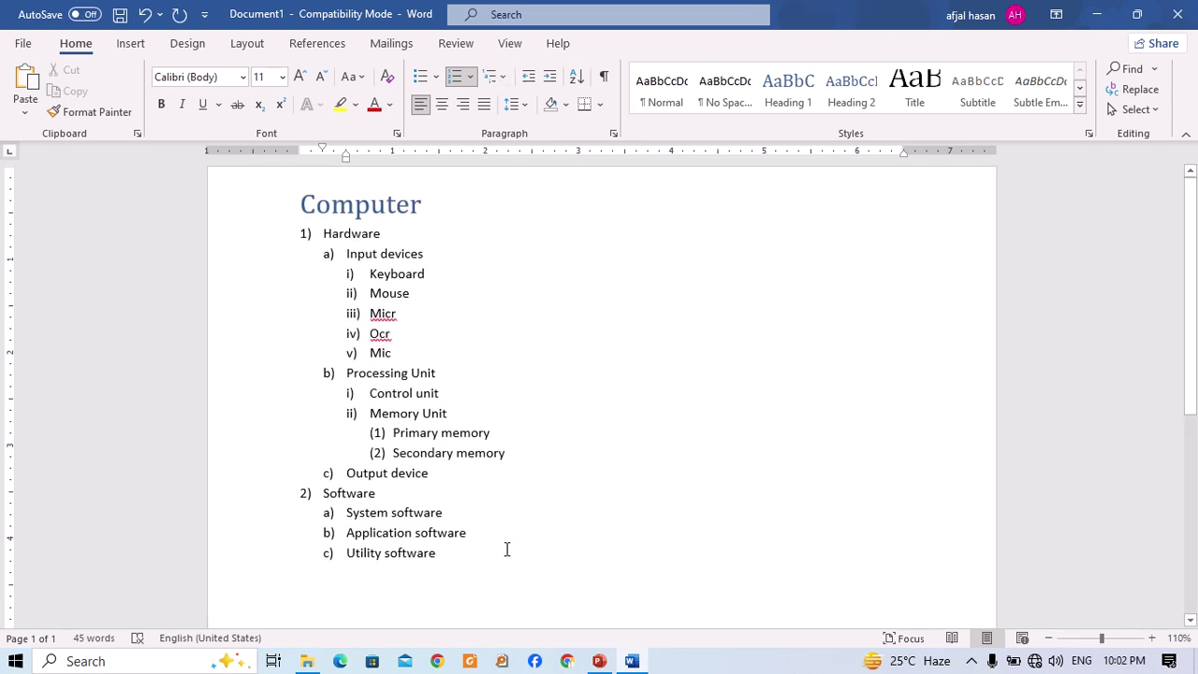
pyautogui.moveTo(483, 580); pyautogui.dragTo(278, 161)
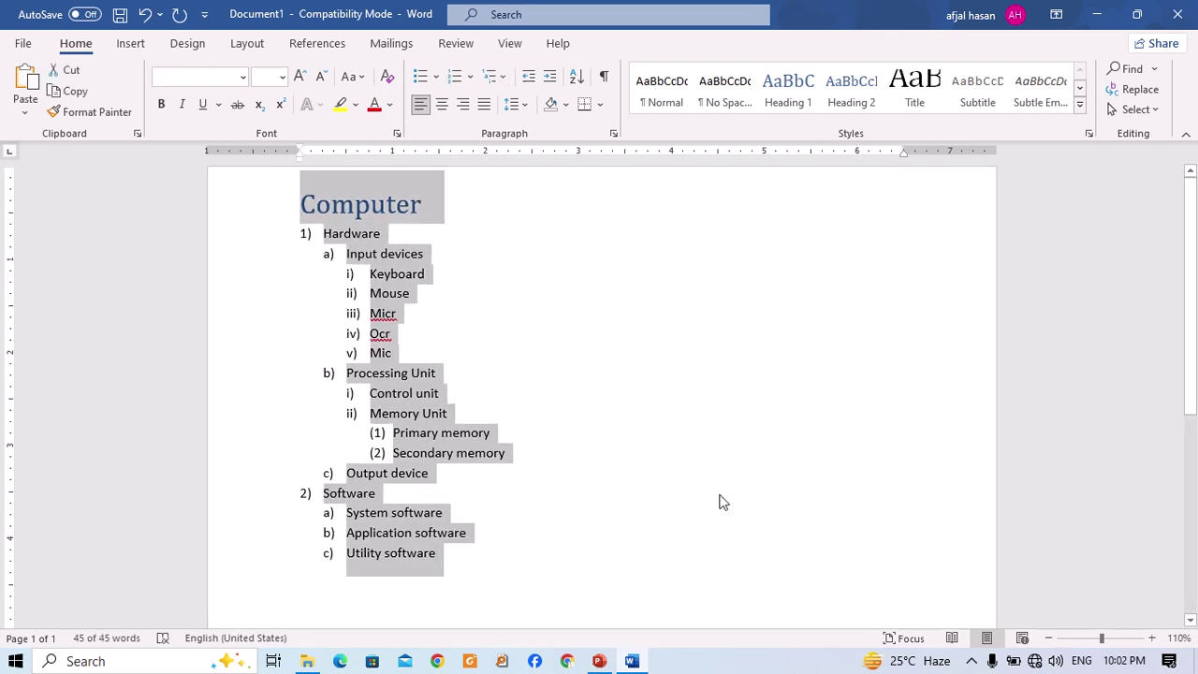
pyautogui.scroll(-3, 569, 442)
pyautogui.click(569, 442)
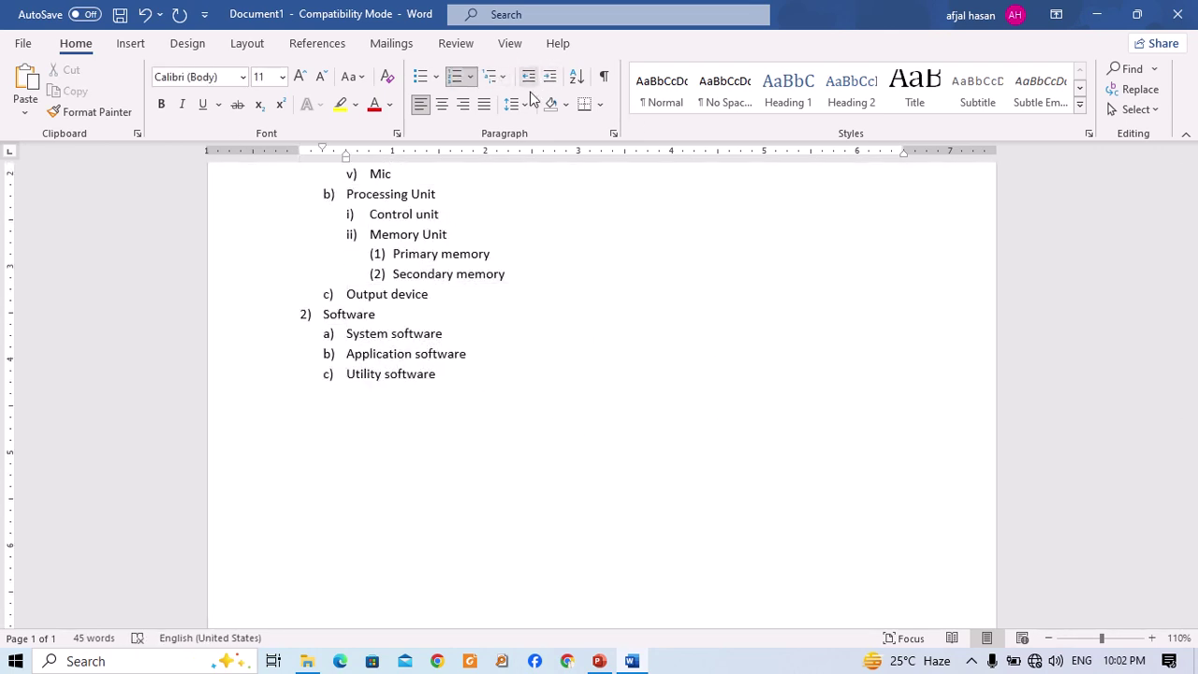
pyautogui.scroll(3, 460, 255)
# Try increasing the indent of the whole multilevel list from its Hardware item, and decrease it back to the margin, twice.
pyautogui.click(321, 233)
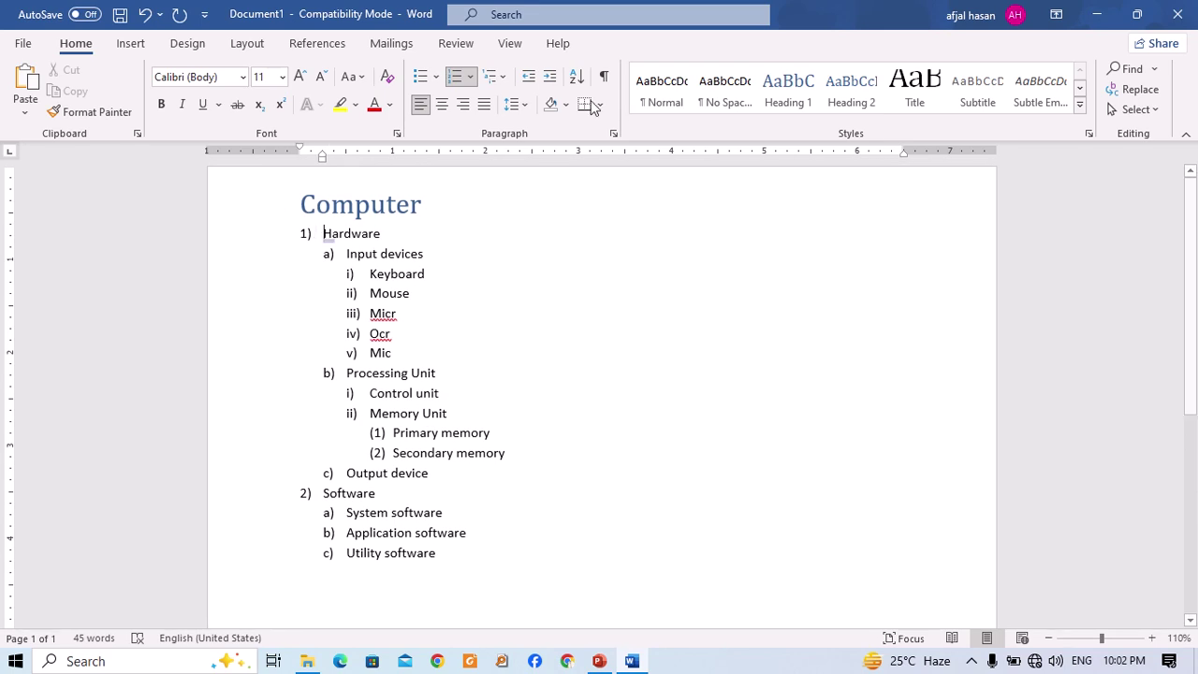
pyautogui.click(552, 77)
pyautogui.click(552, 78)
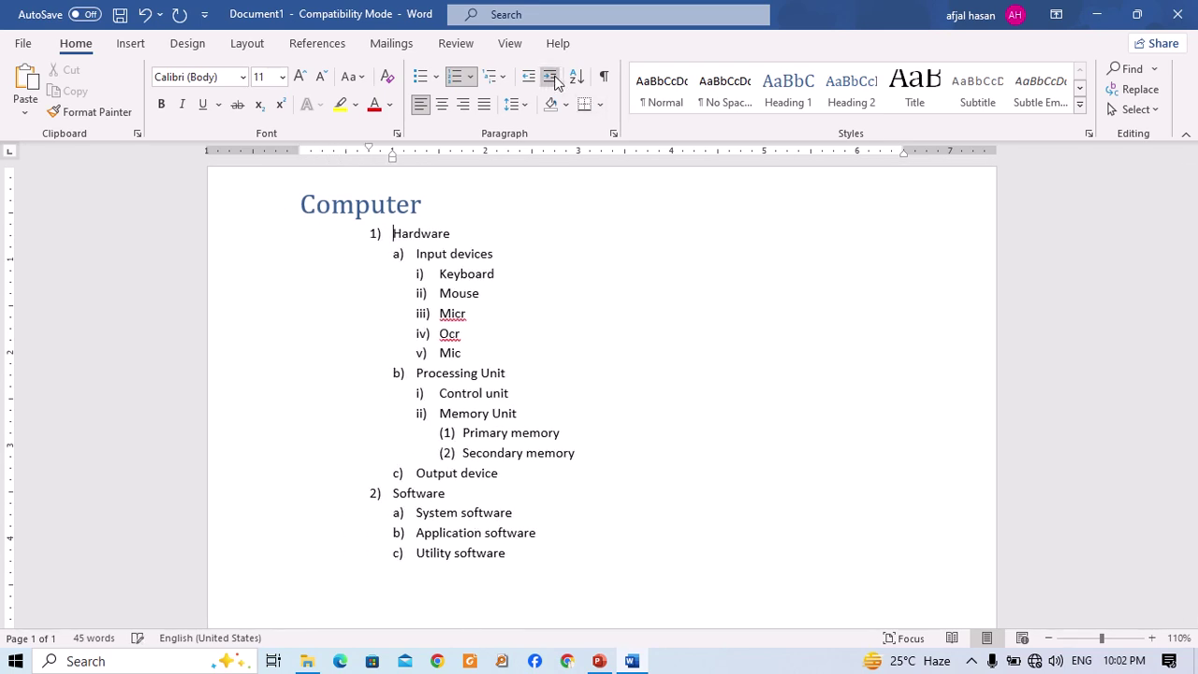
pyautogui.click(553, 78)
pyautogui.click(552, 78)
pyautogui.click(532, 78)
pyautogui.click(530, 78)
pyautogui.click(530, 78)
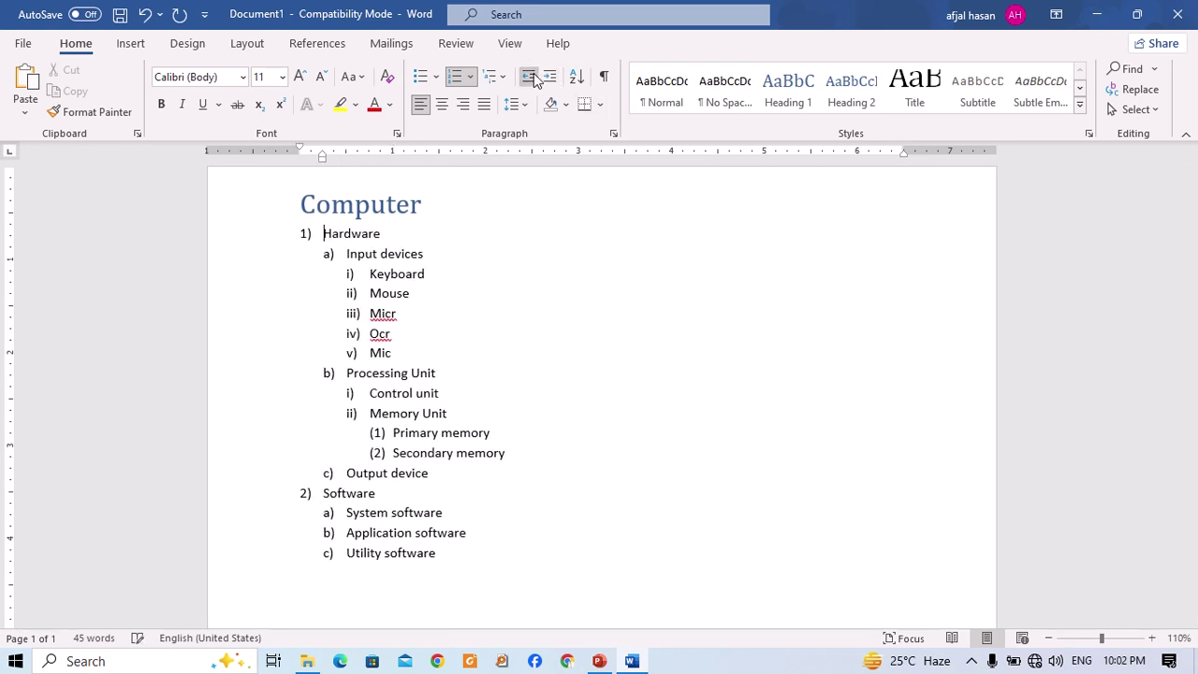
pyautogui.click(549, 79)
pyautogui.click(550, 79)
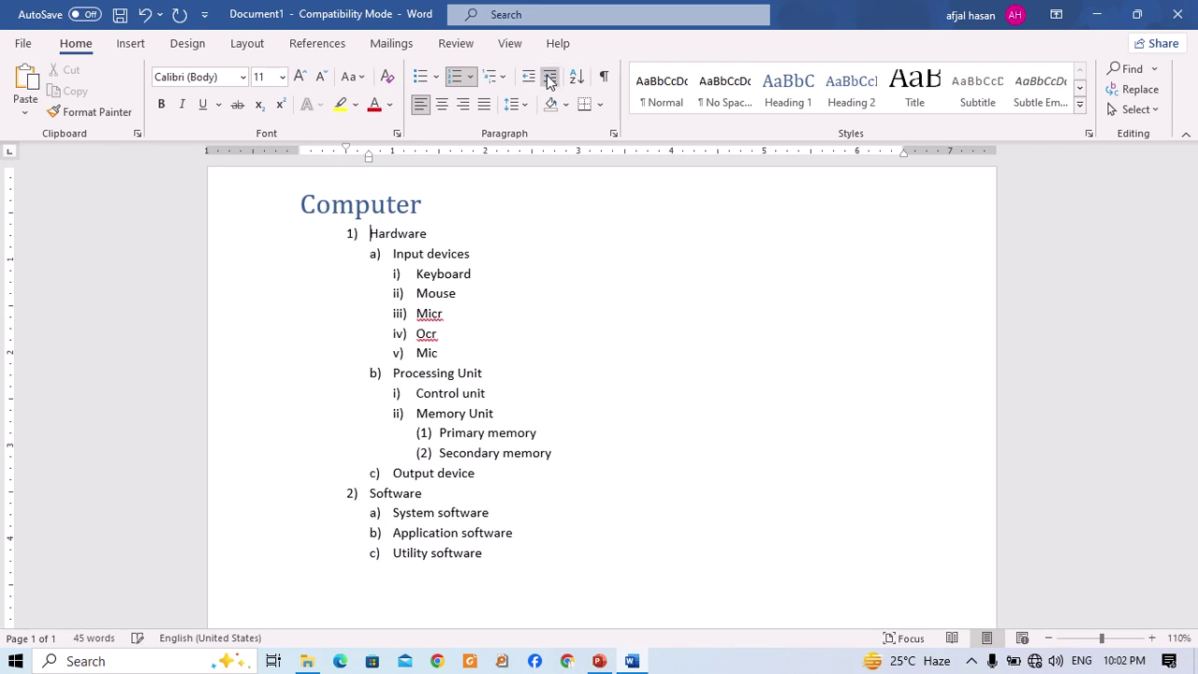
pyautogui.click(549, 79)
pyautogui.click(549, 79)
pyautogui.click(532, 78)
pyautogui.click(531, 78)
pyautogui.click(532, 79)
pyautogui.click(531, 78)
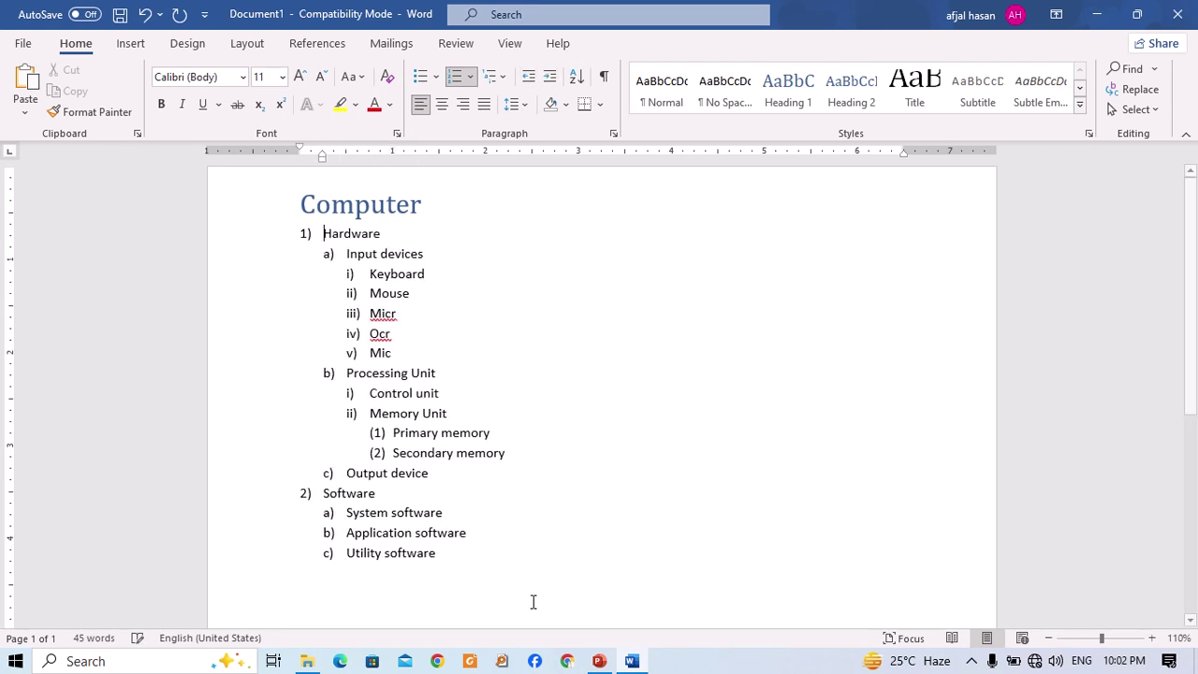
# Delete the Computer heading with its entire outline and remove the leftover list numbering from the empty paragraph.
pyautogui.moveTo(533, 602); pyautogui.dragTo(206, 187)
pyautogui.press('Delete')
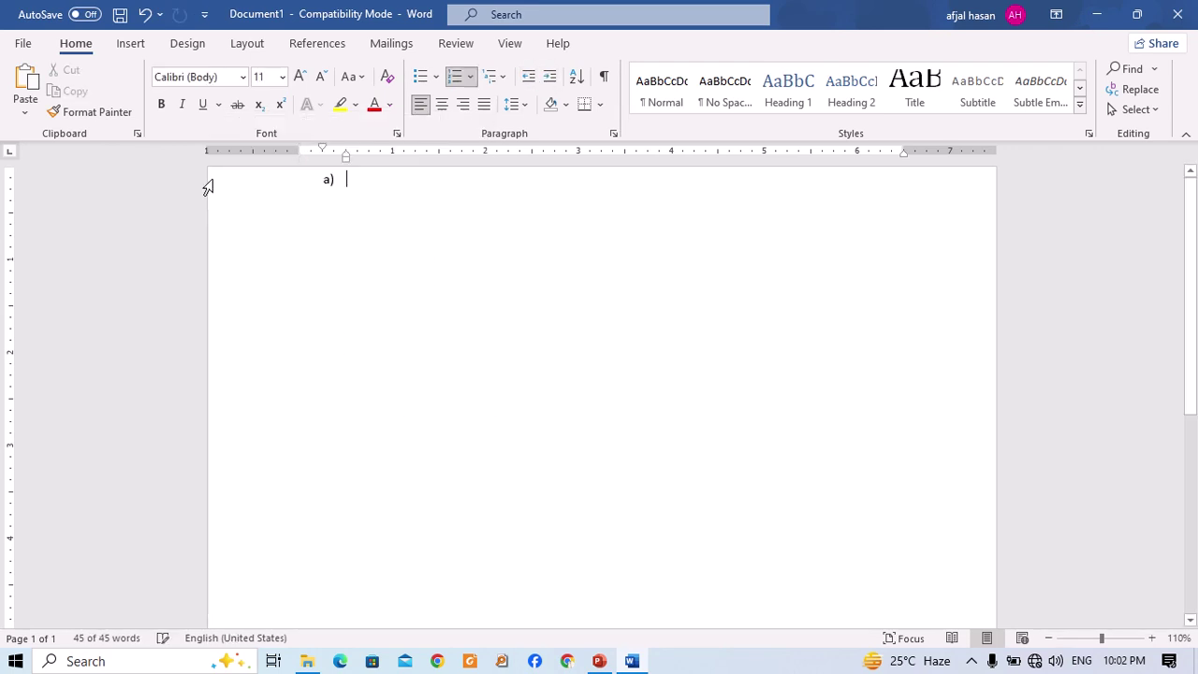
pyautogui.press('BackSpace')
pyautogui.press('BackSpace')
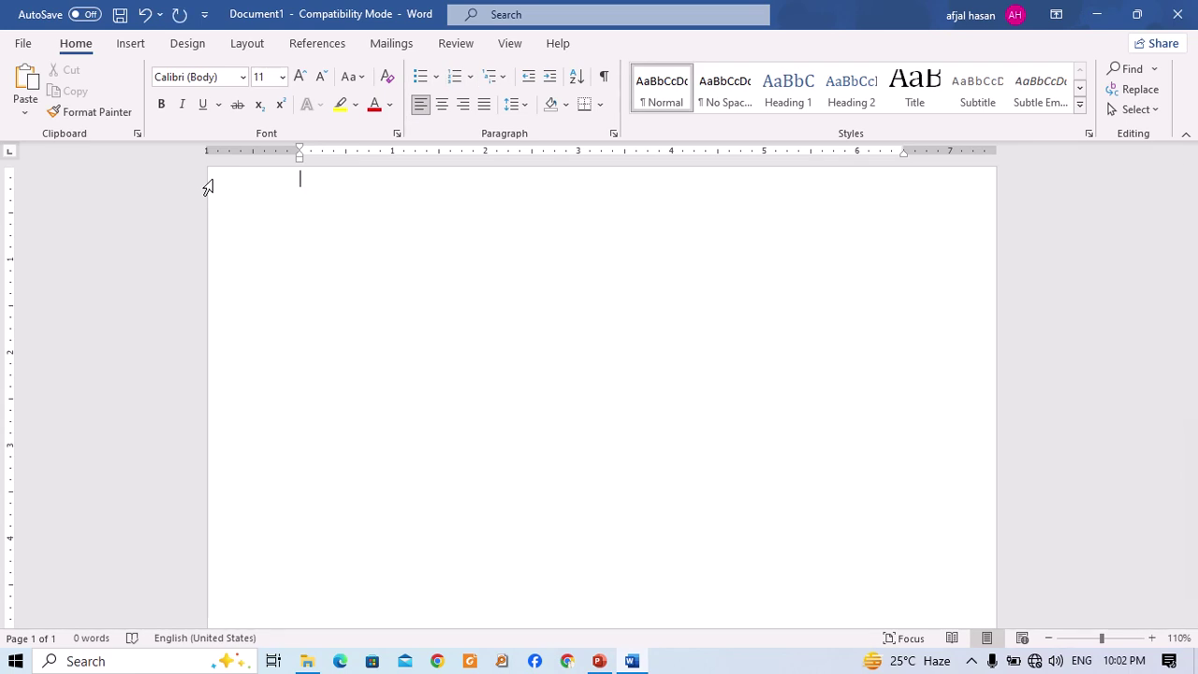
pyautogui.write('rom a')
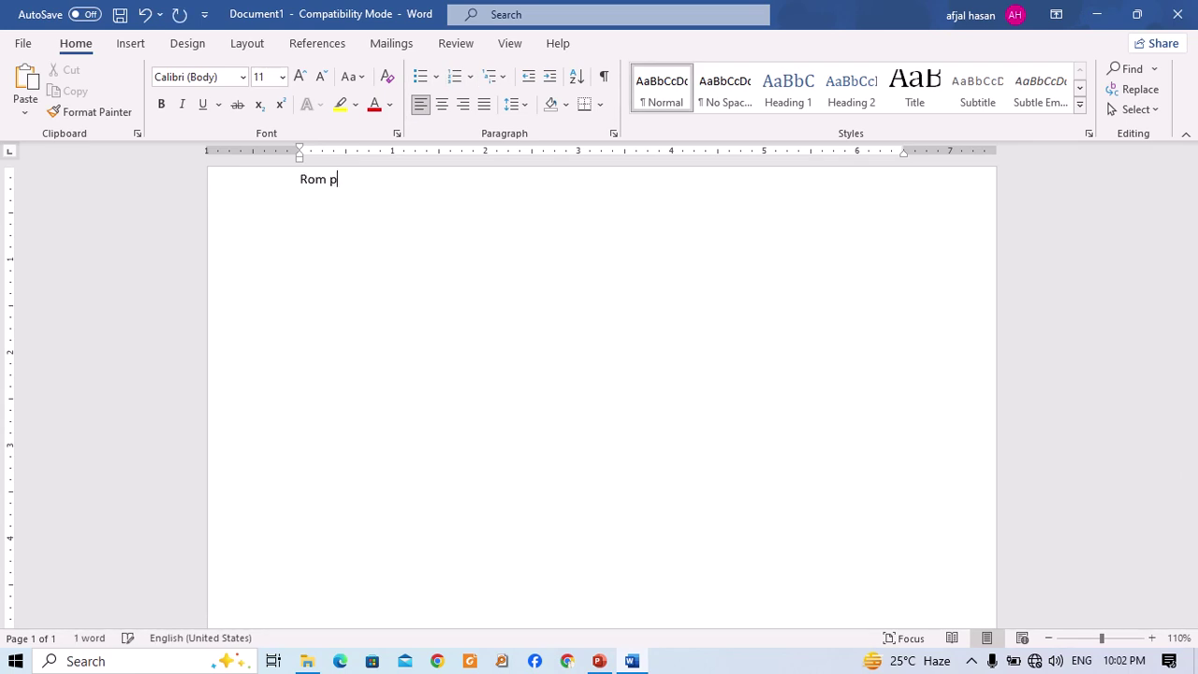
pyautogui.press('BackSpace')
pyautogui.press('BackSpace')
pyautogui.press('BackSpace')
pyautogui.press('BackSpace')
pyautogui.press('BackSpace')
# Enter six people's names in the empty document, each in its own paragraph.
pyautogui.write('om pr')
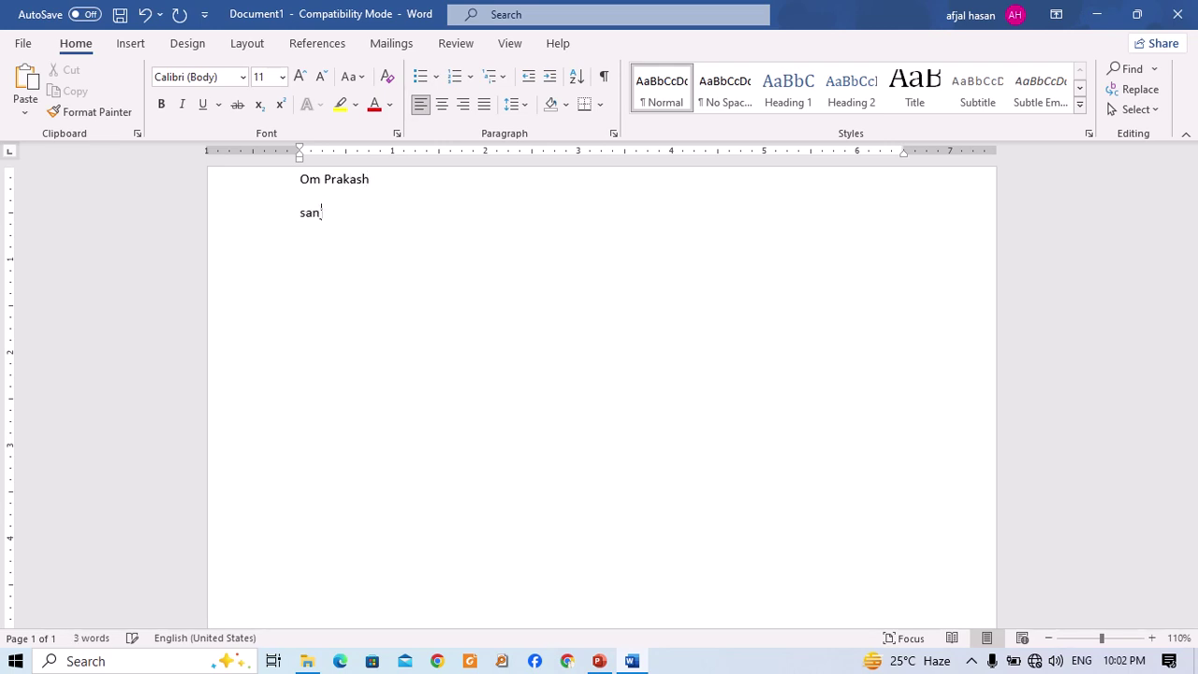
pyautogui.press('Return')
pyautogui.write('hari')
pyautogui.press('Return')
pyautogui.write('ajay')
pyautogui.press('Return')
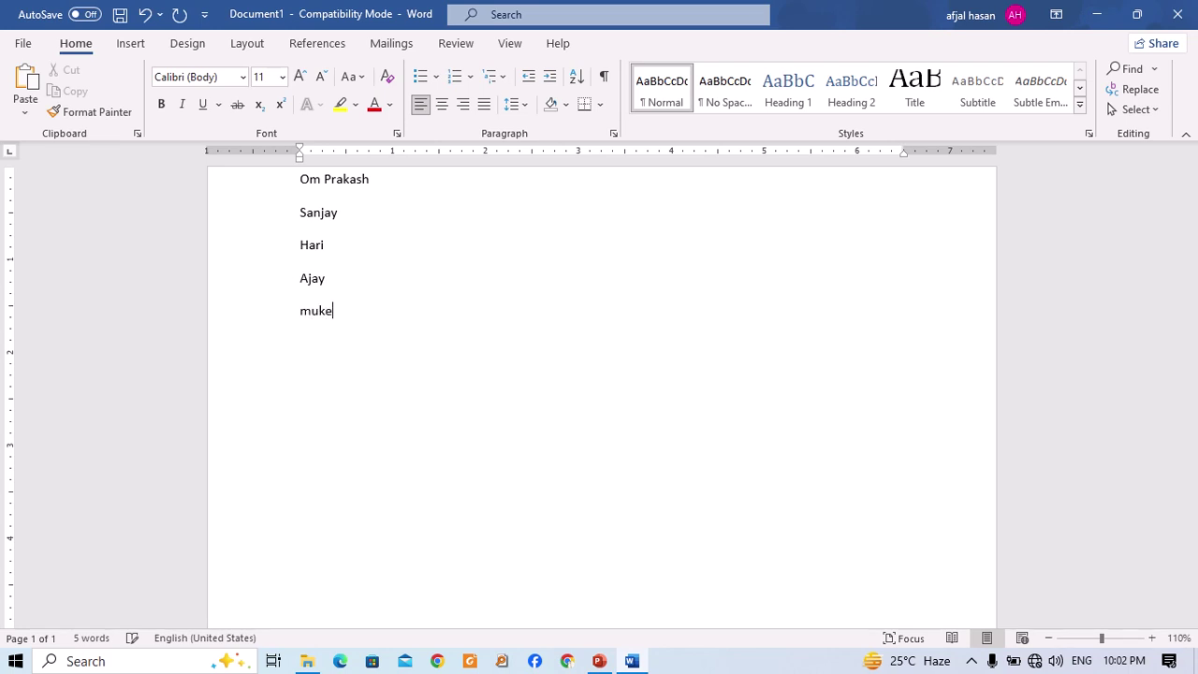
pyautogui.write('mukesh\\')
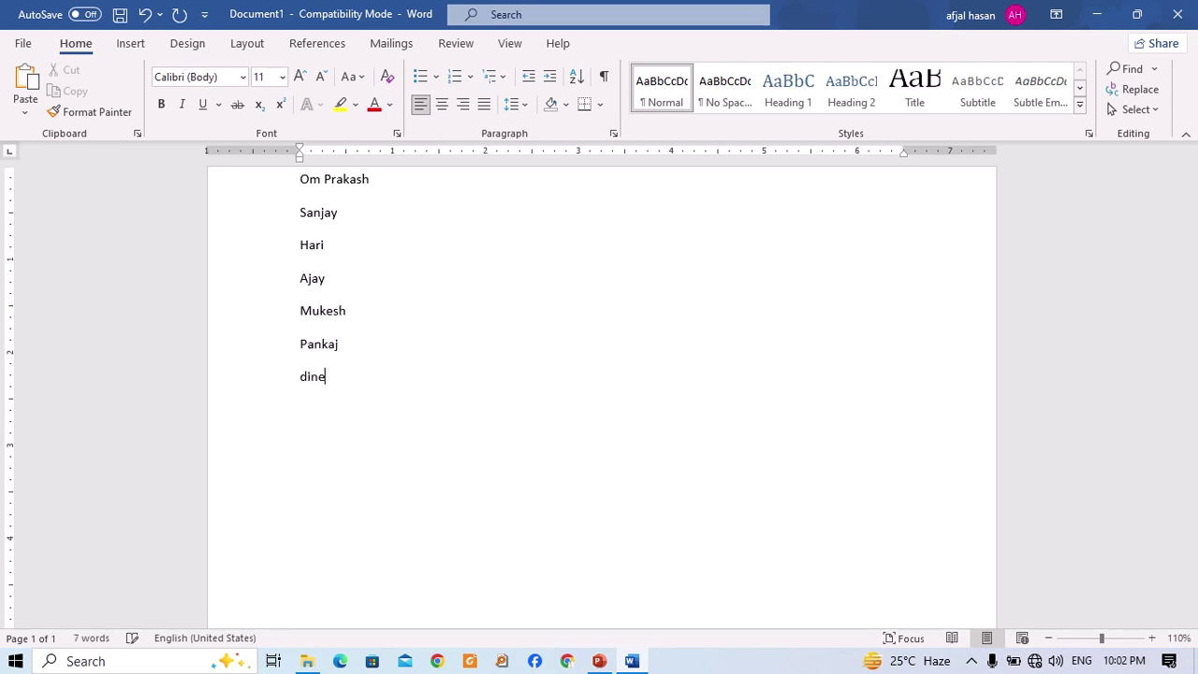
# Extend the list with four more people's names, one per paragraph, for a total of ten.
pyautogui.write('sh')
pyautogui.press('Return')
pyautogui.write('narayan')
pyautogui.press('Return')
pyautogui.write('mahima')
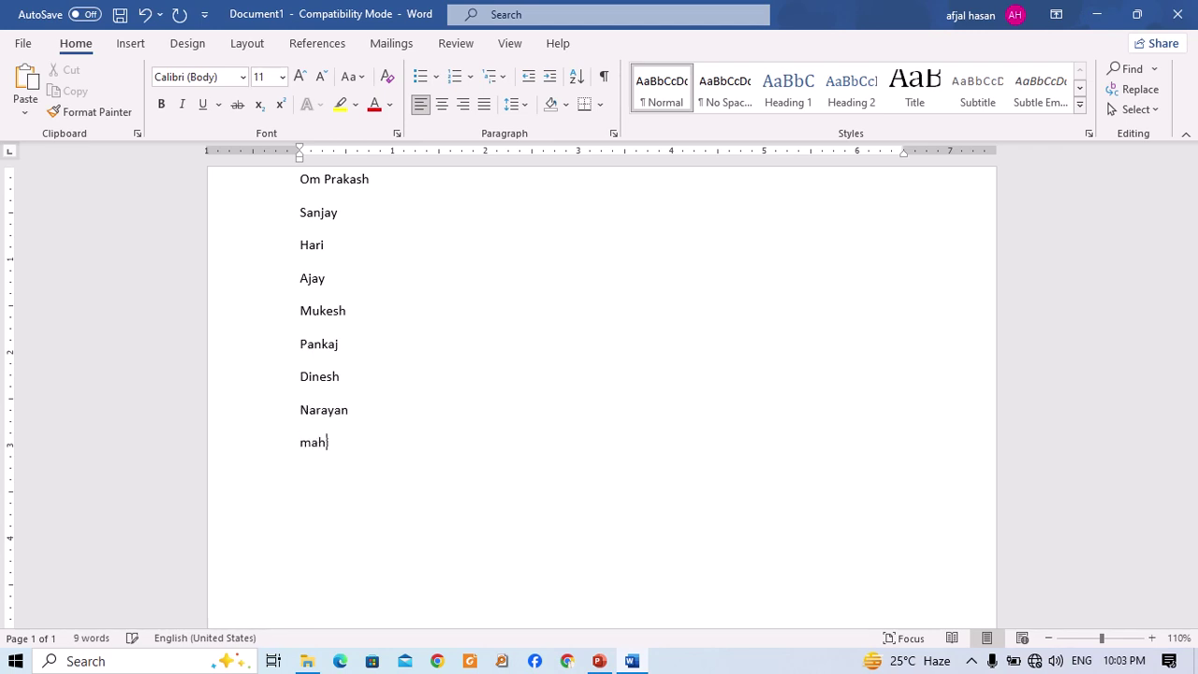
pyautogui.press('Return')
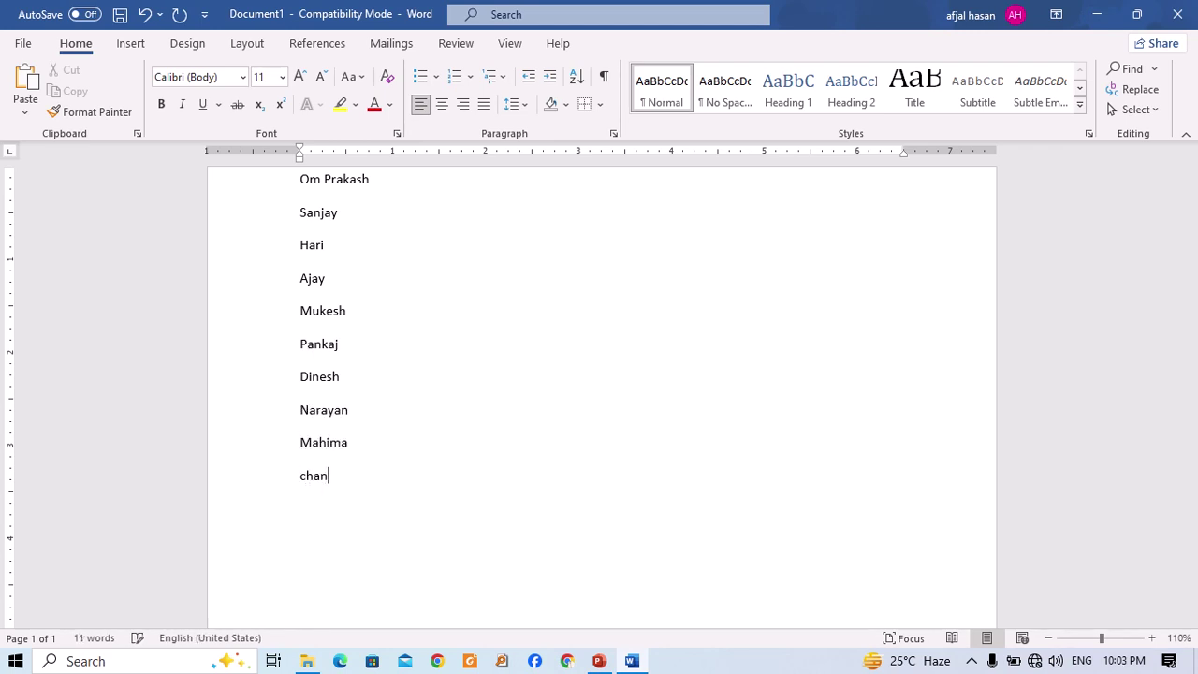
pyautogui.write('chanchal')
pyautogui.press('Return')
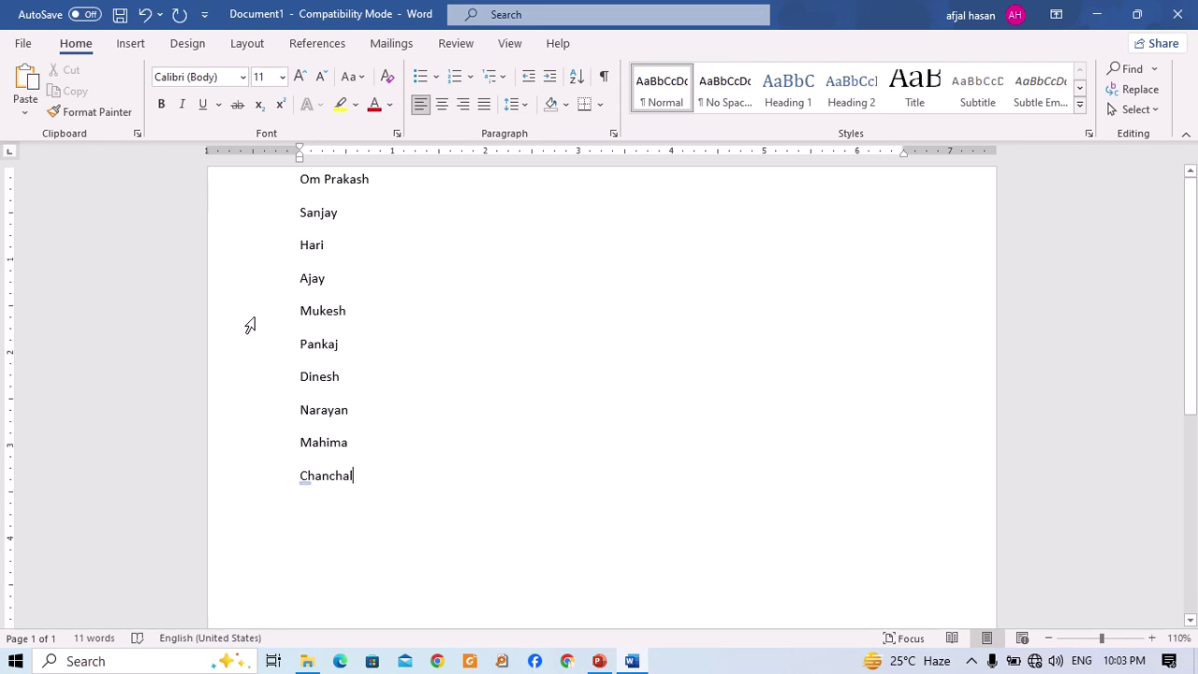
# Select all ten names and sort them by paragraphs as text in ascending order.
pyautogui.doubleClick(302, 216)
pyautogui.click(356, 485)
pyautogui.moveTo(356, 482); pyautogui.dragTo(299, 178)
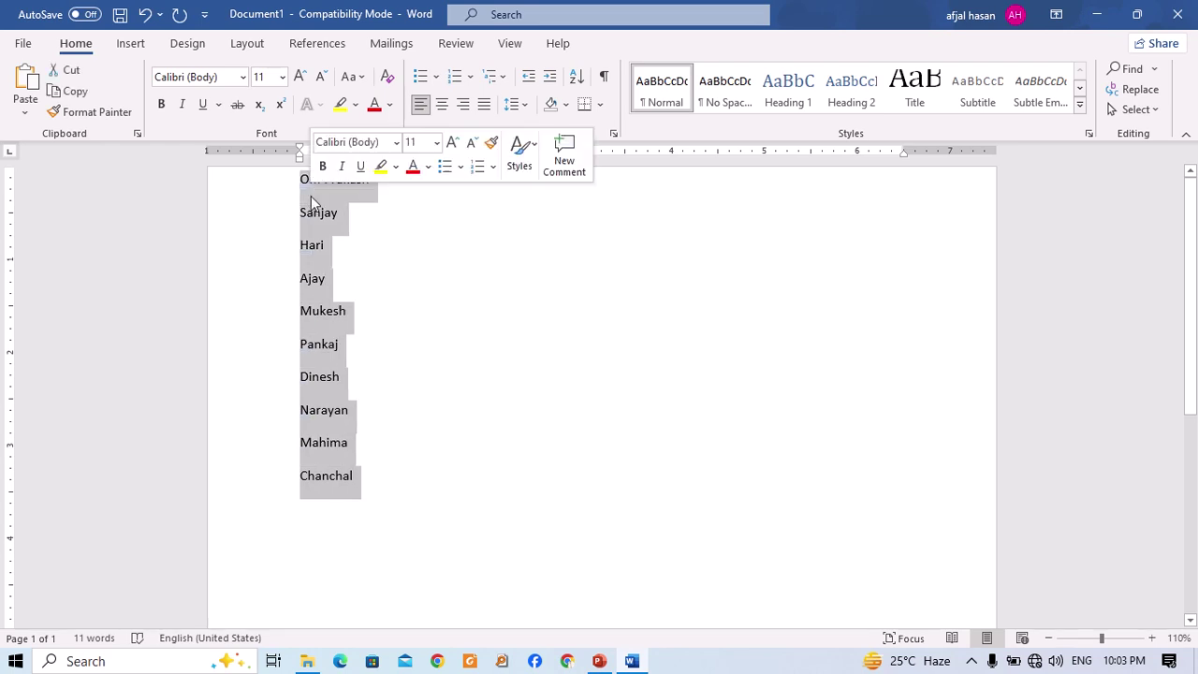
pyautogui.click(578, 77)
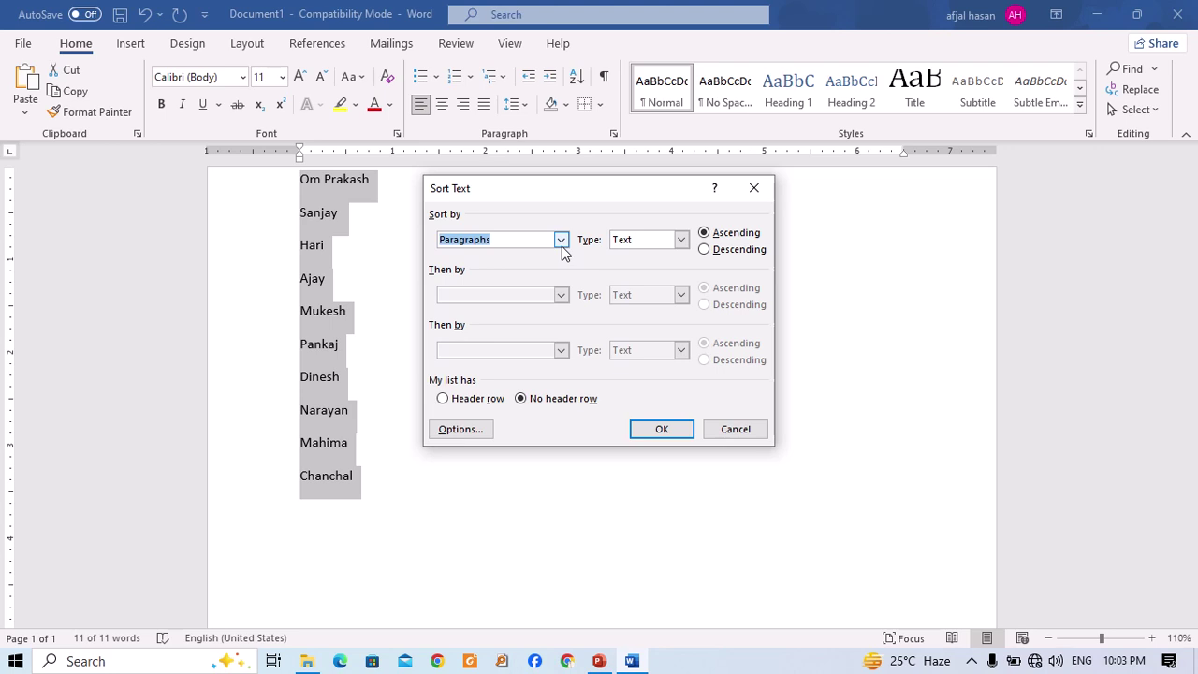
pyautogui.click(666, 428)
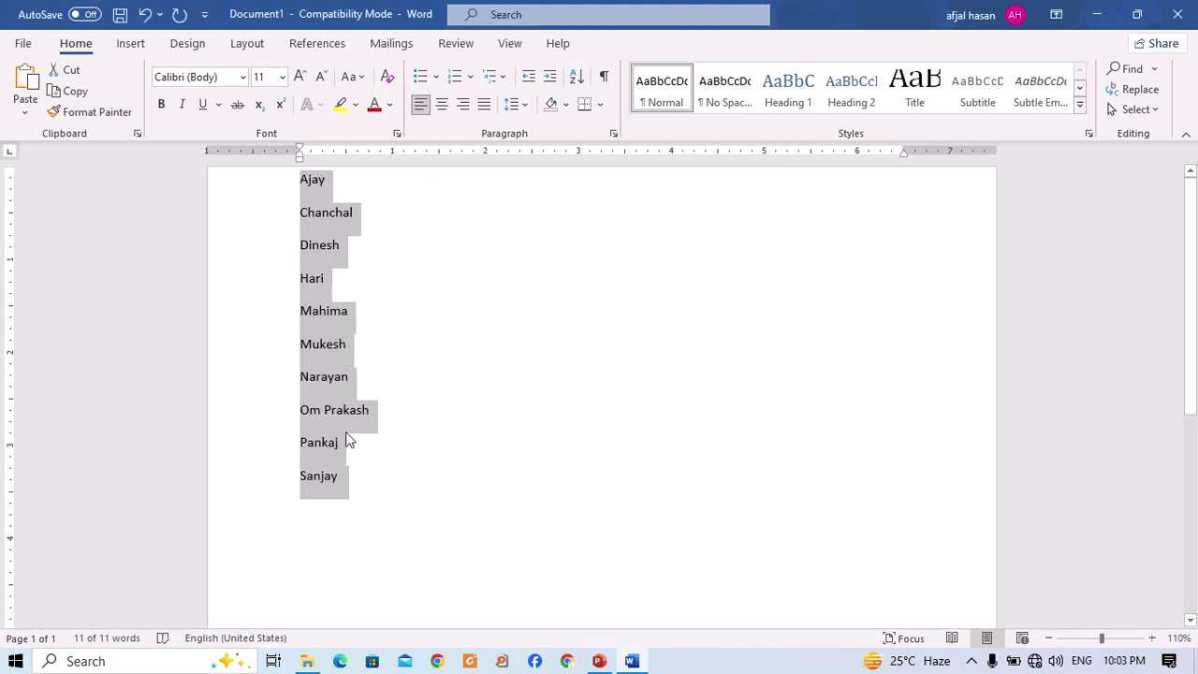
# Sort the selected names by paragraphs as text in descending order.
pyautogui.click(578, 77)
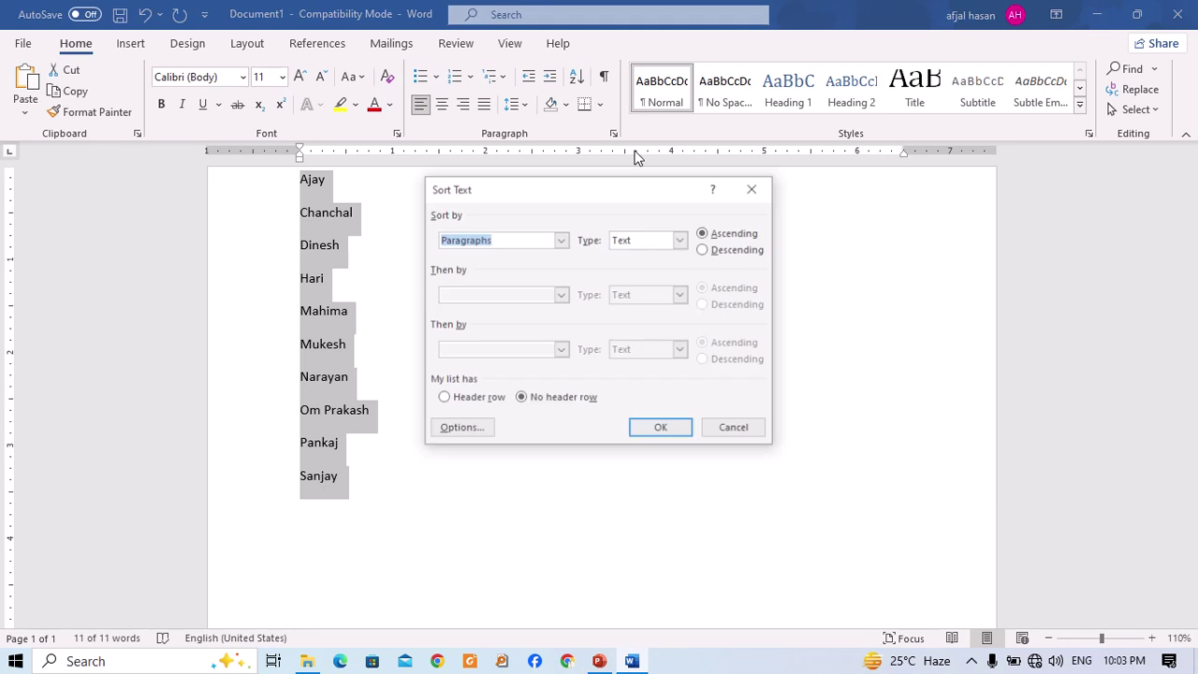
pyautogui.click(703, 249)
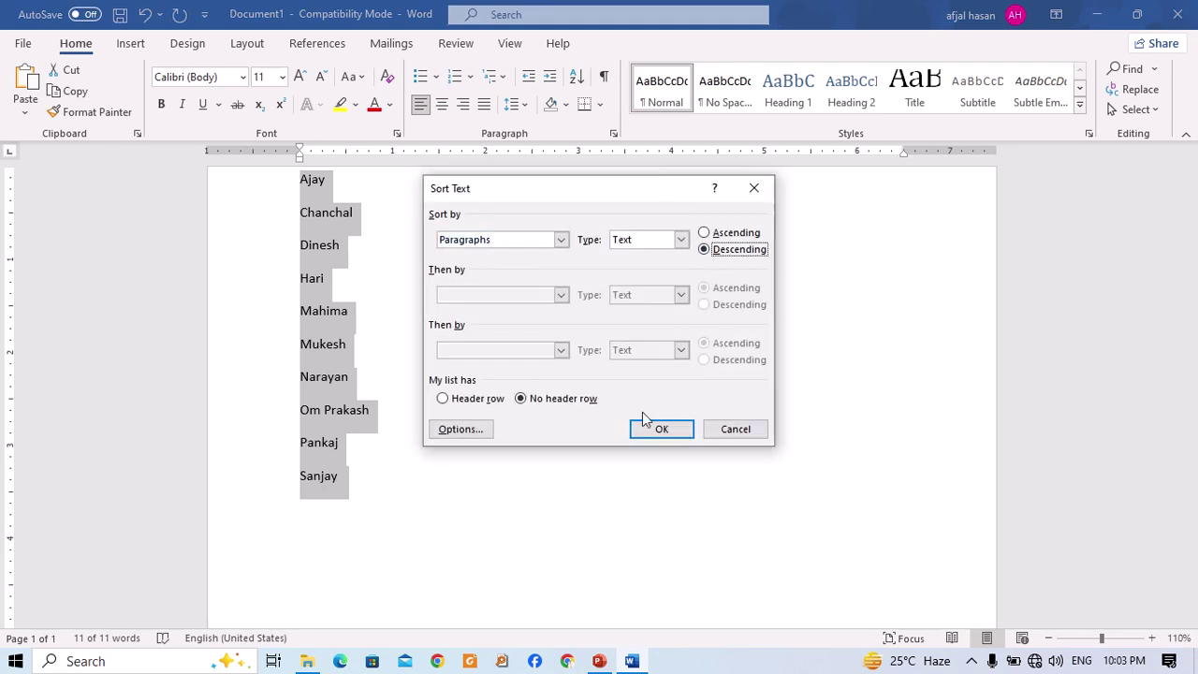
pyautogui.click(661, 429)
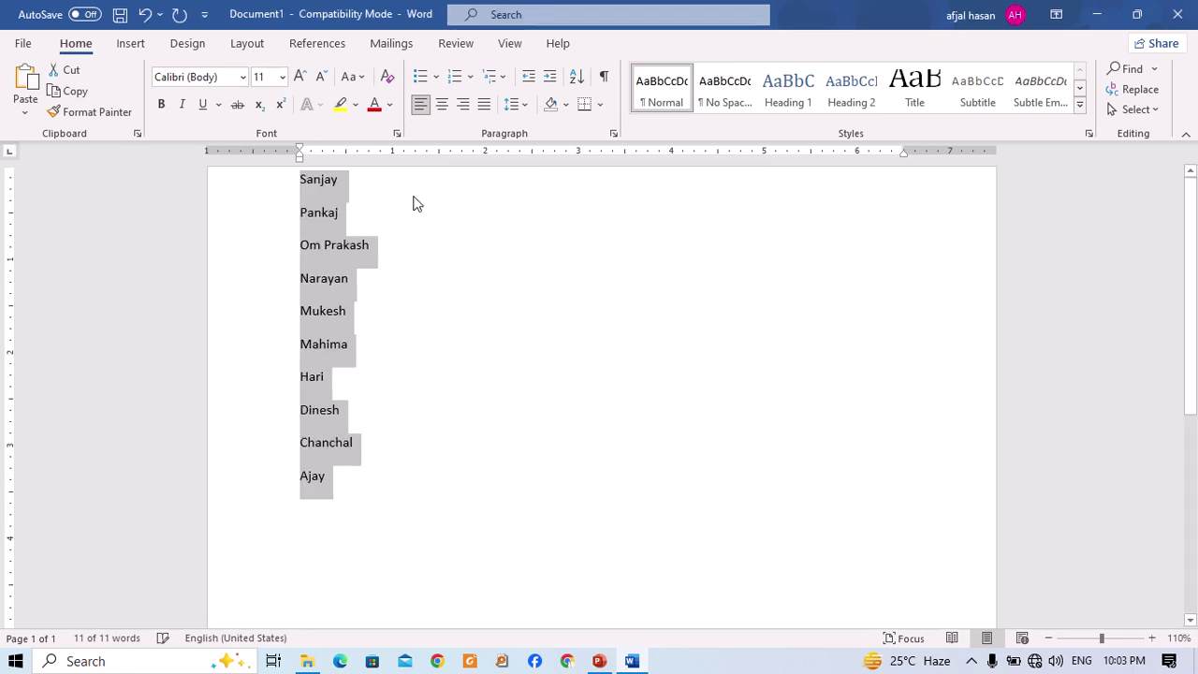
# Sort the selected names by paragraphs as text in ascending order.
pyautogui.click(578, 77)
pyautogui.click(703, 233)
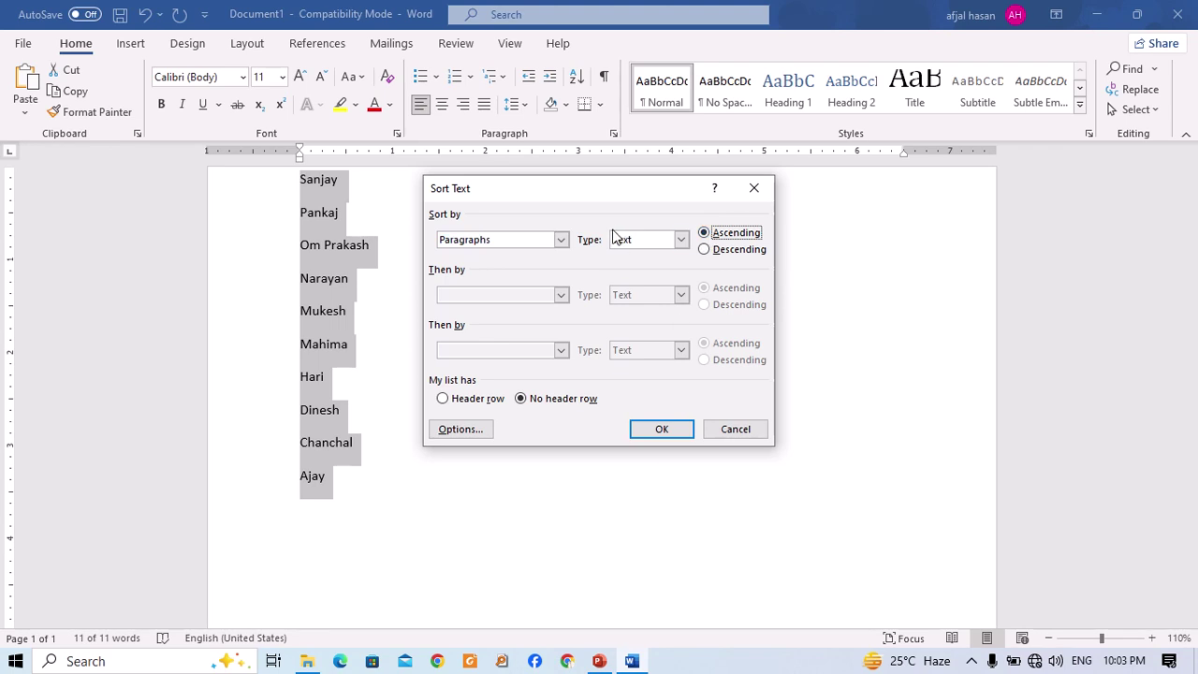
pyautogui.click(680, 435)
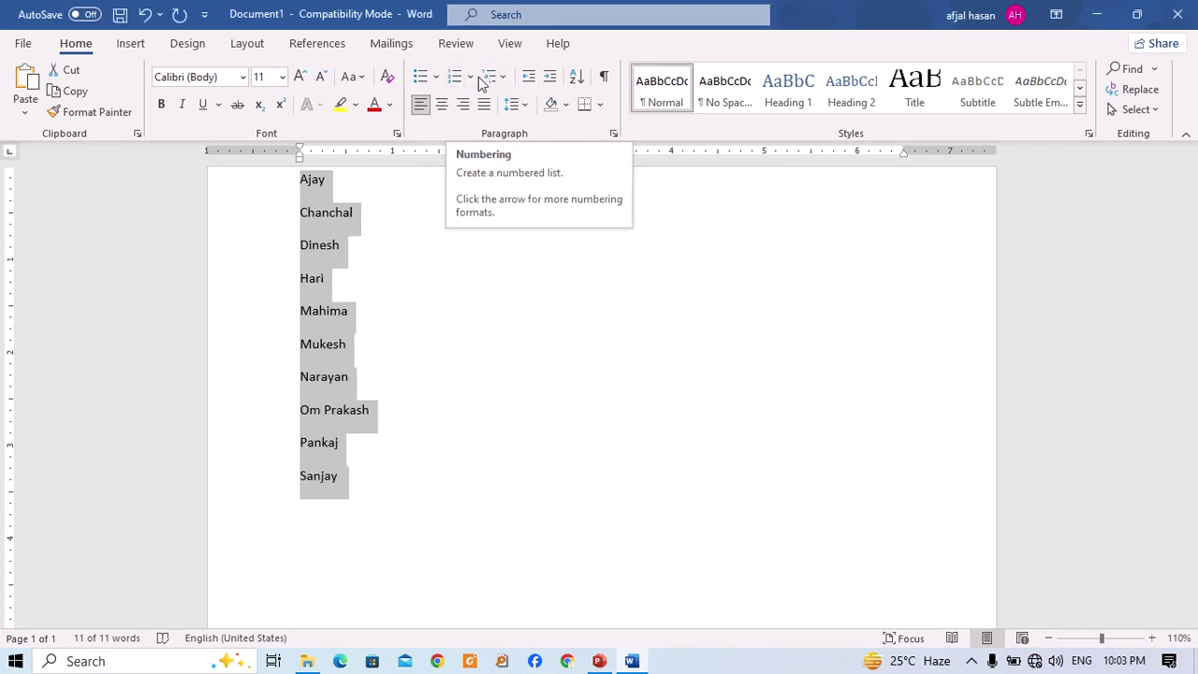
# Format the ten names as a bulleted list using the solid black pointing-hand bullet.
pyautogui.click(436, 77)
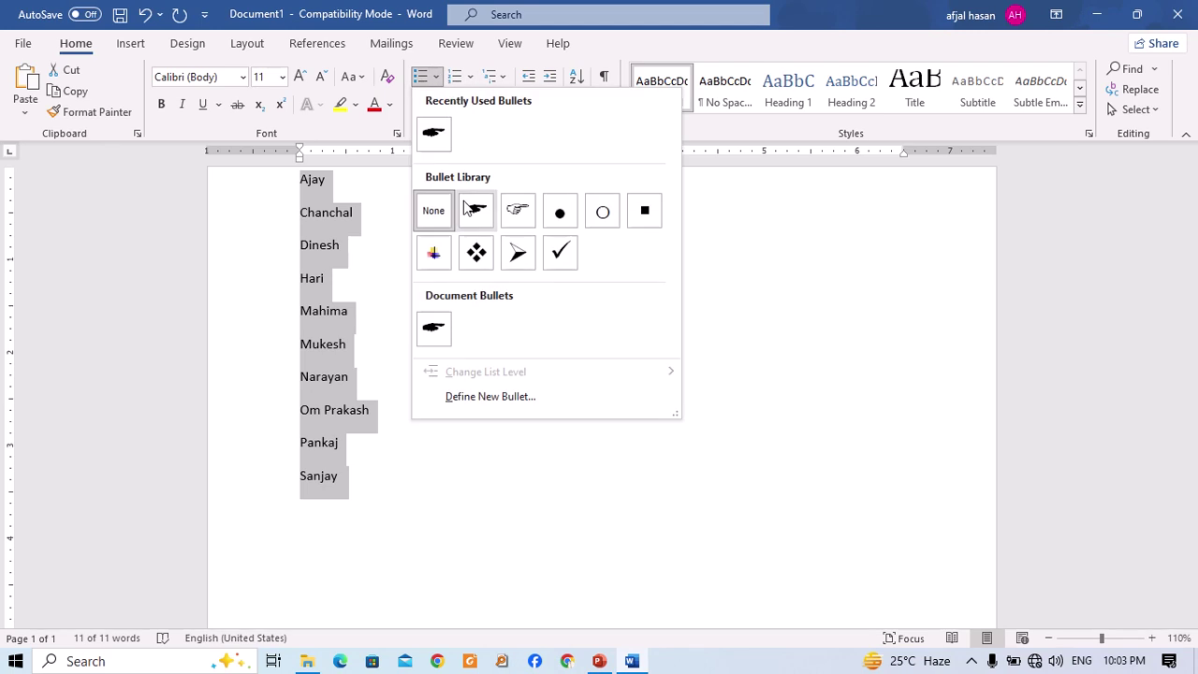
pyautogui.click(475, 210)
pyautogui.click(485, 359)
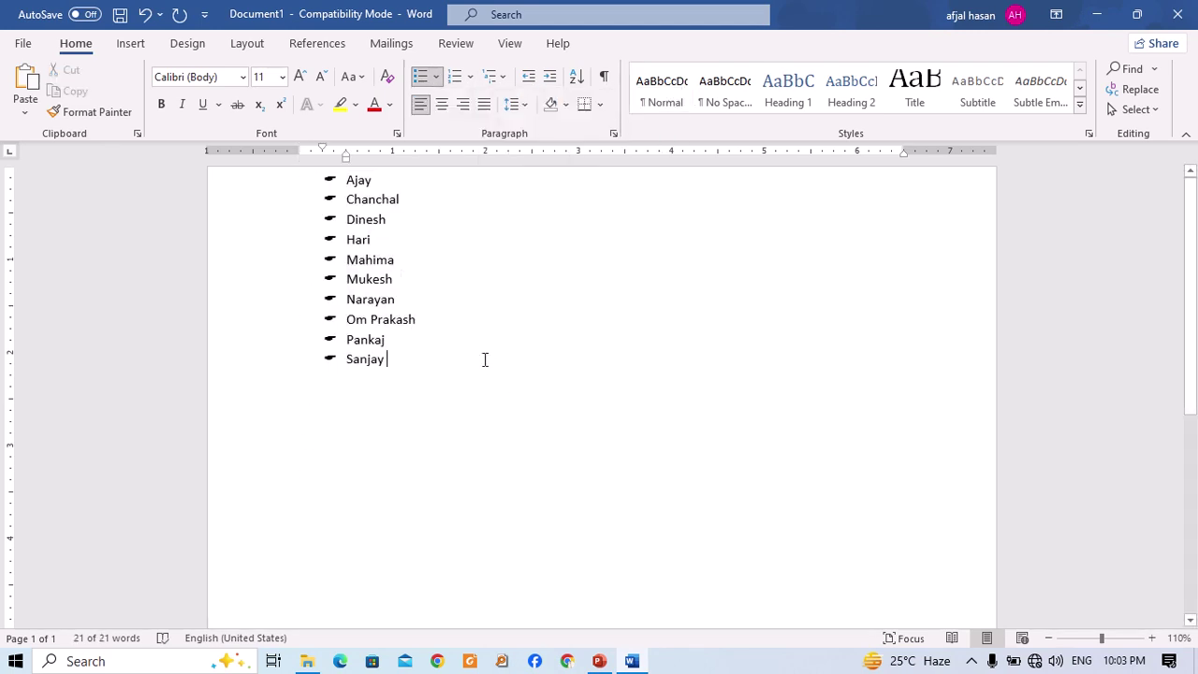
# Select the whole bulleted list and enlarge its font size to 16.
pyautogui.hotkey('ctrl', 'a')
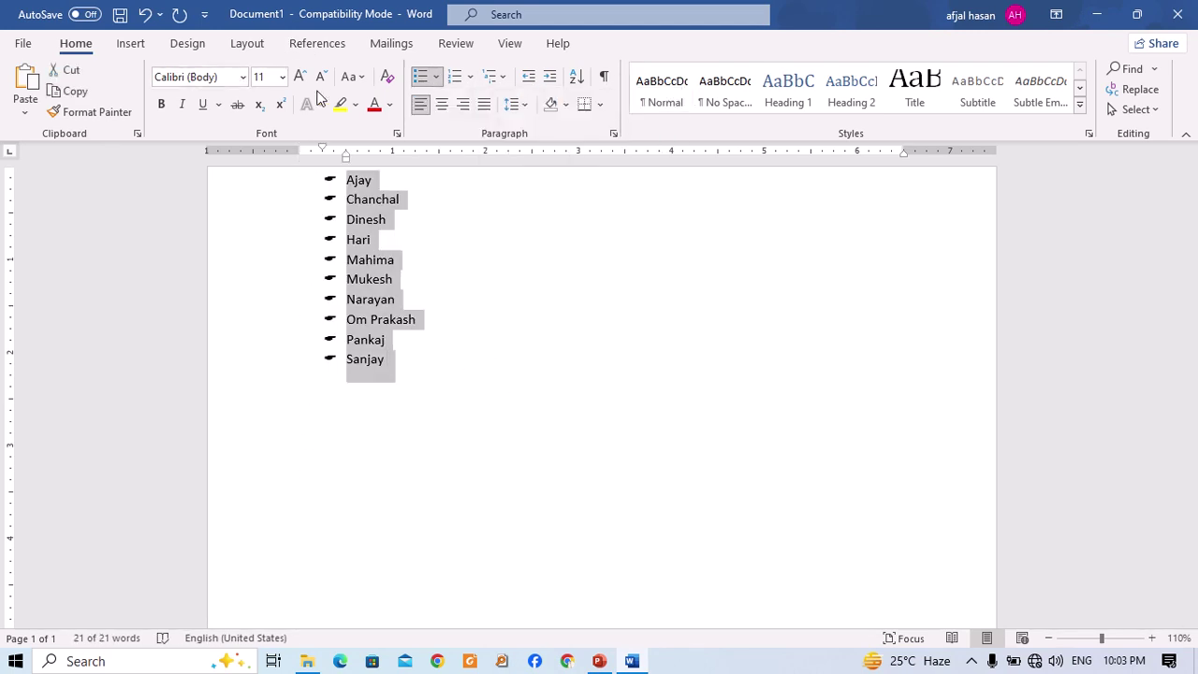
pyautogui.click(299, 75)
pyautogui.click(299, 76)
pyautogui.click(299, 75)
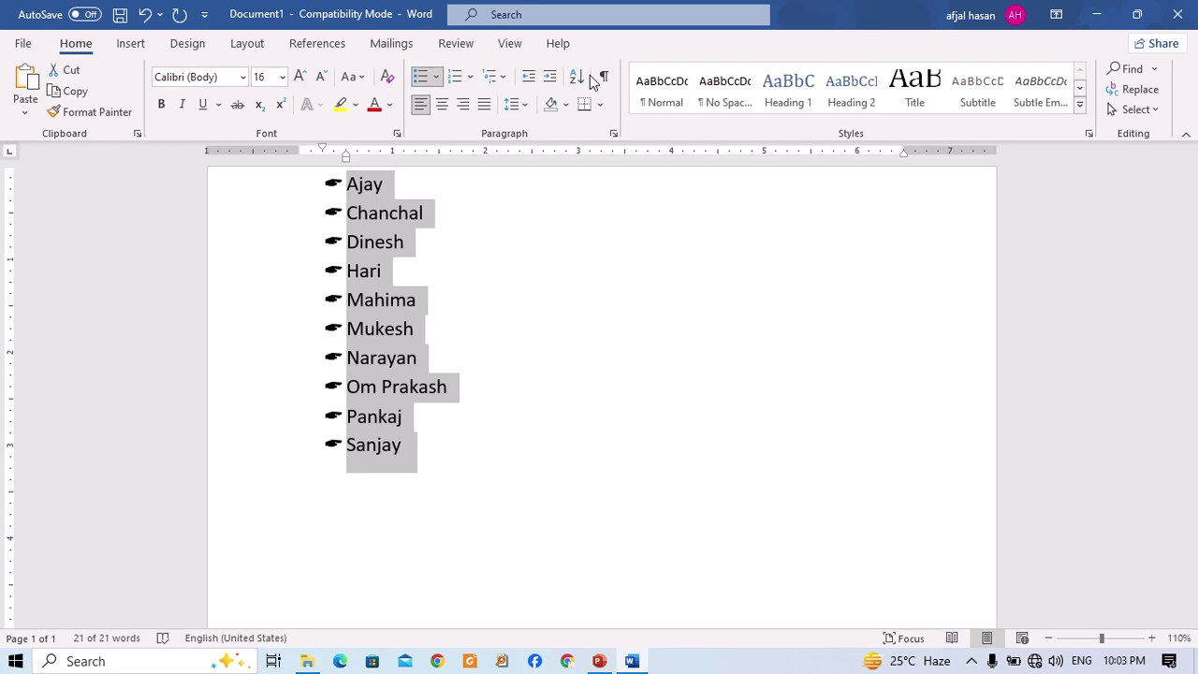
pyautogui.click(459, 494)
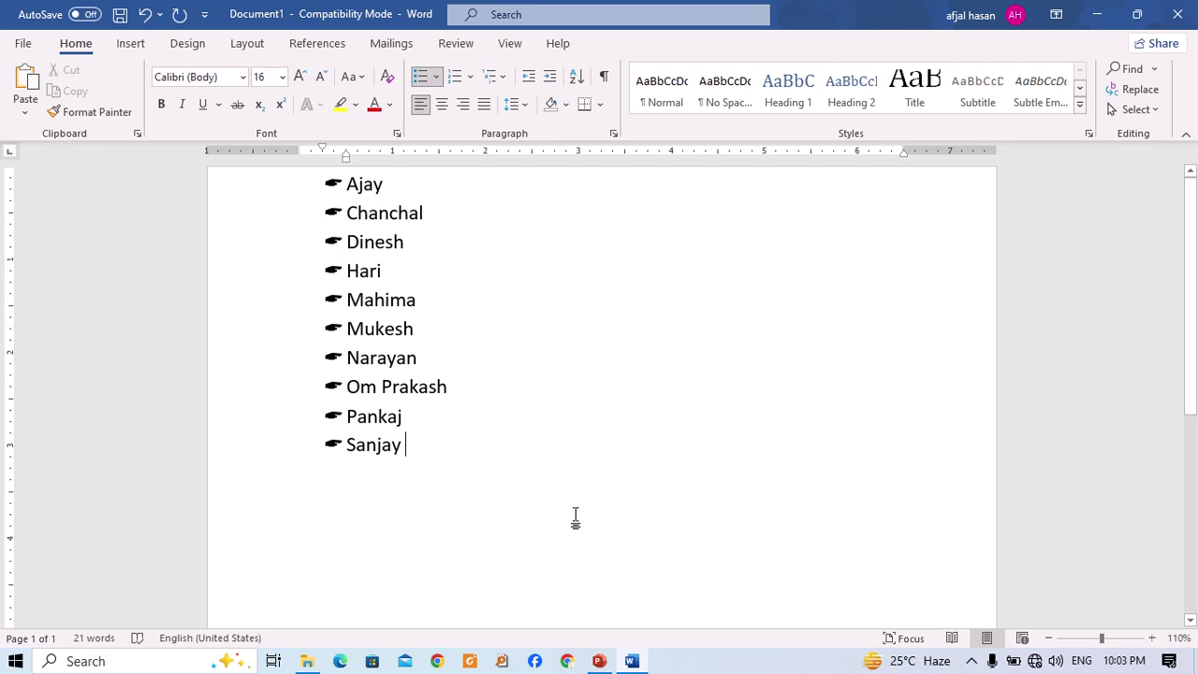
# Delete the entire list of names and generate sample text in the empty document with =rand(3,10).
pyautogui.moveTo(492, 476); pyautogui.dragTo(393, 184)
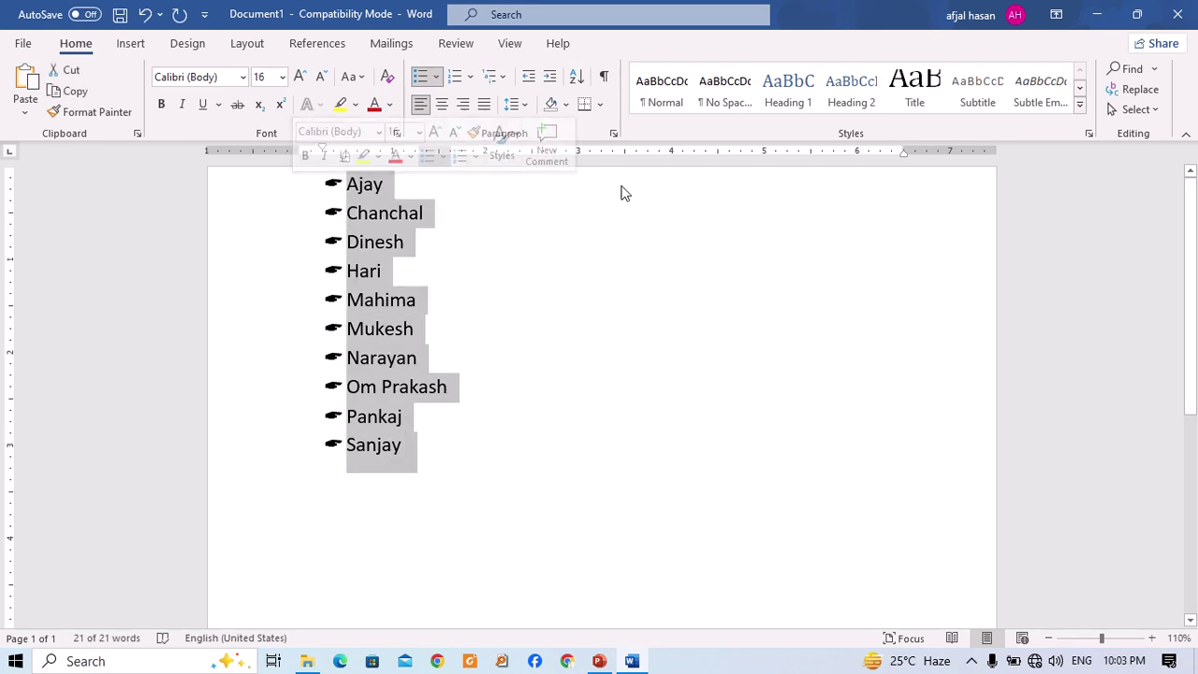
pyautogui.press('Delete')
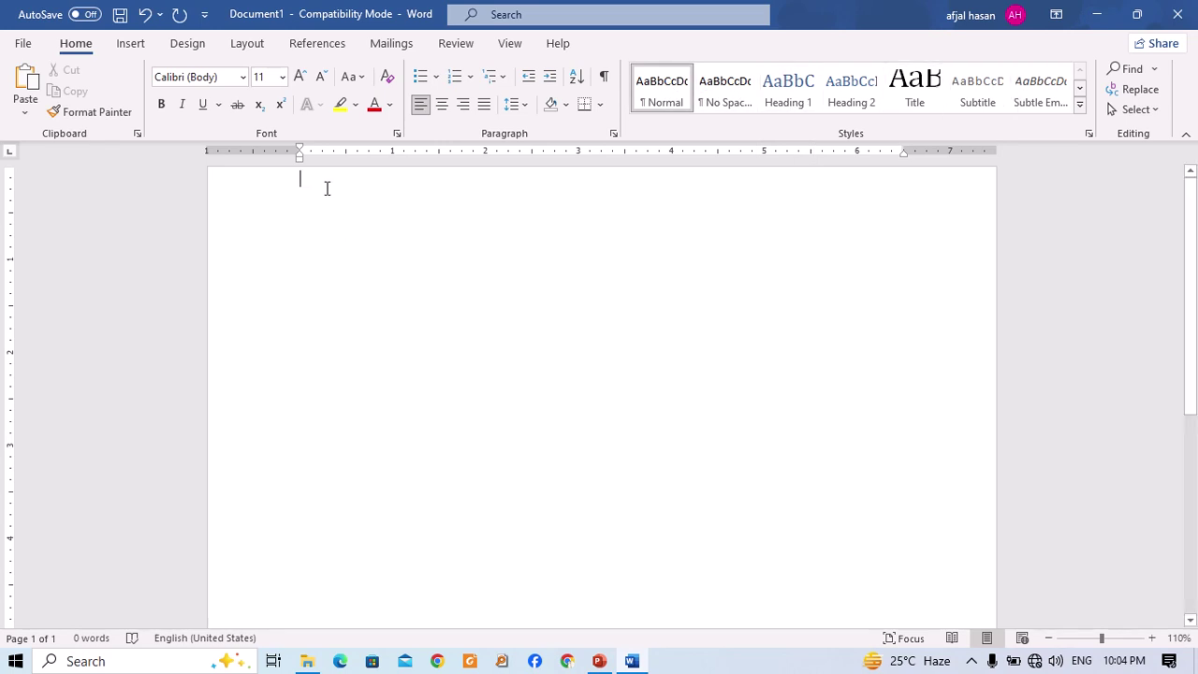
pyautogui.write('=rar')
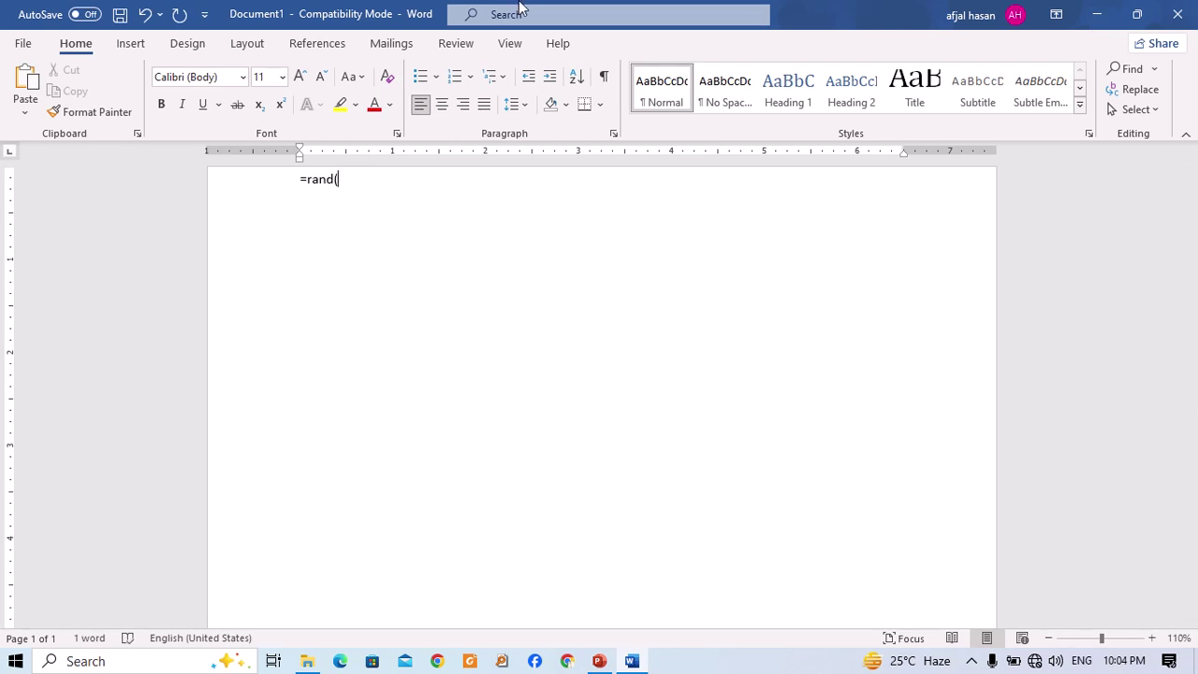
pyautogui.moveTo(528, 8)
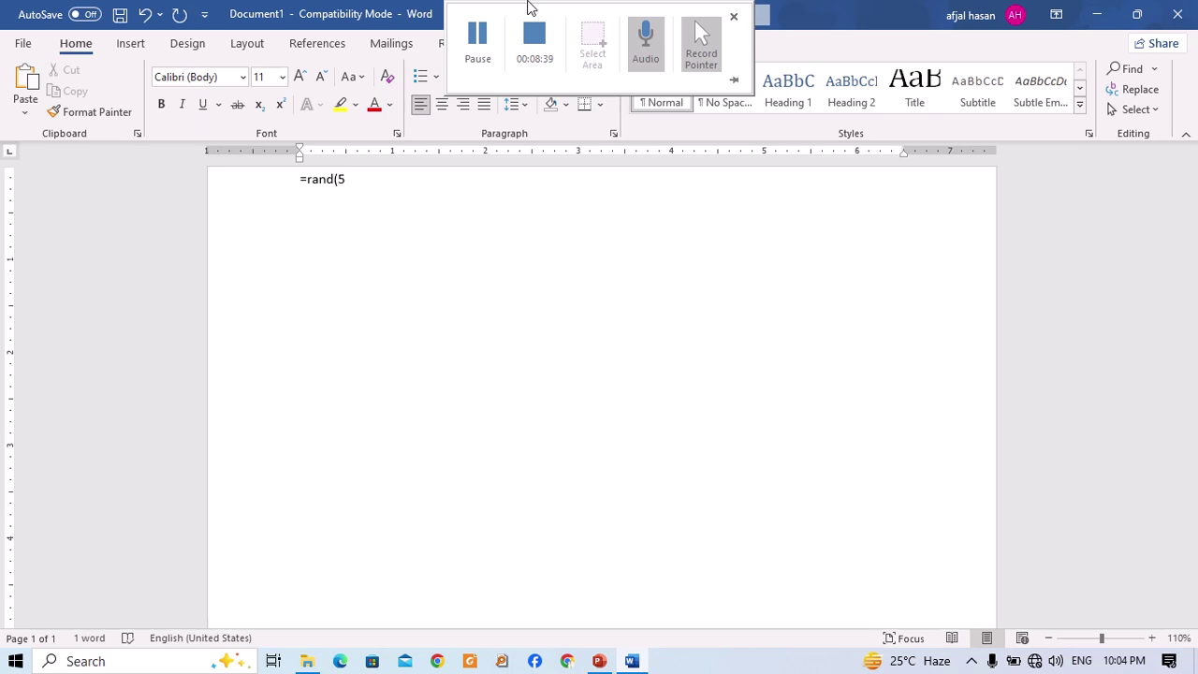
pyautogui.press('BackSpace')
pyautogui.write('3,10)')
pyautogui.press('Return')
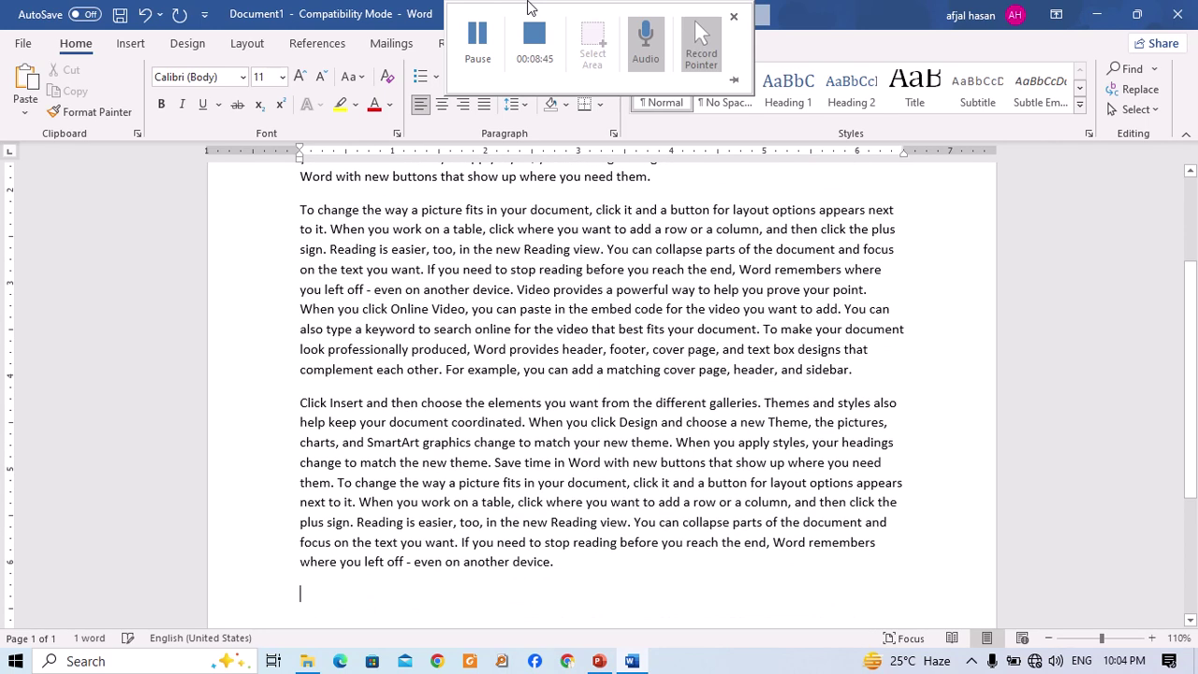
# Split "Video provides a powerful" off the first paragraph onto its own line and give it the Heading 1 style.
pyautogui.scroll(3, 535, 353)
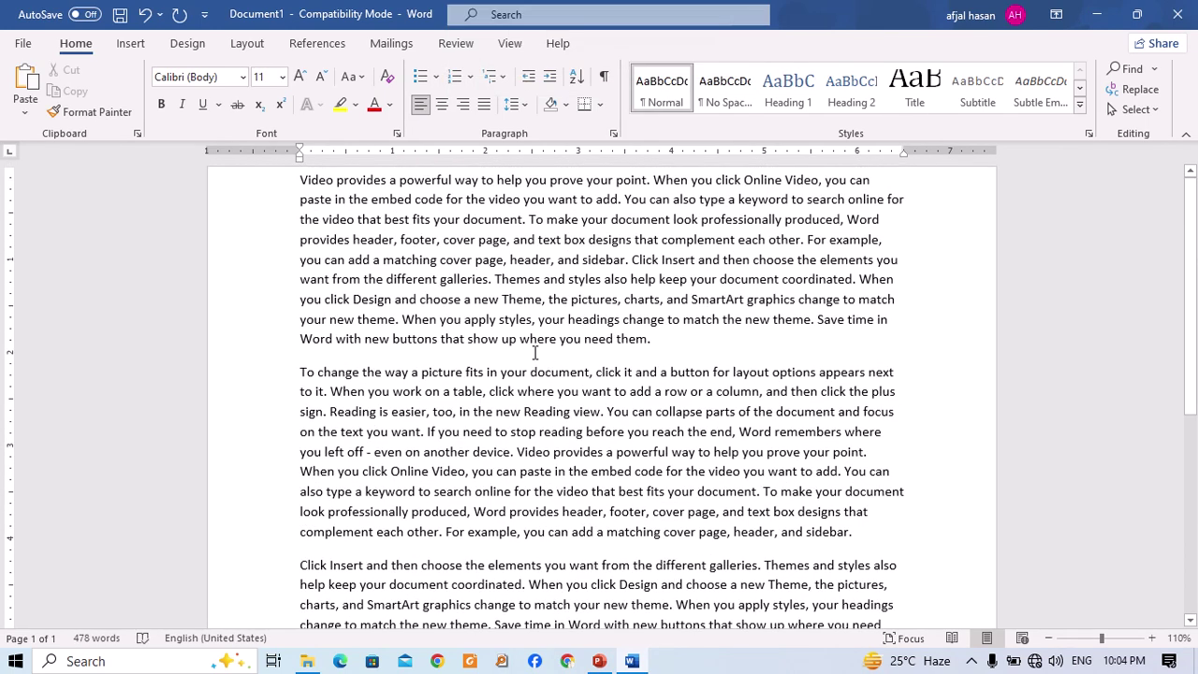
pyautogui.click(459, 182)
pyautogui.press('Return')
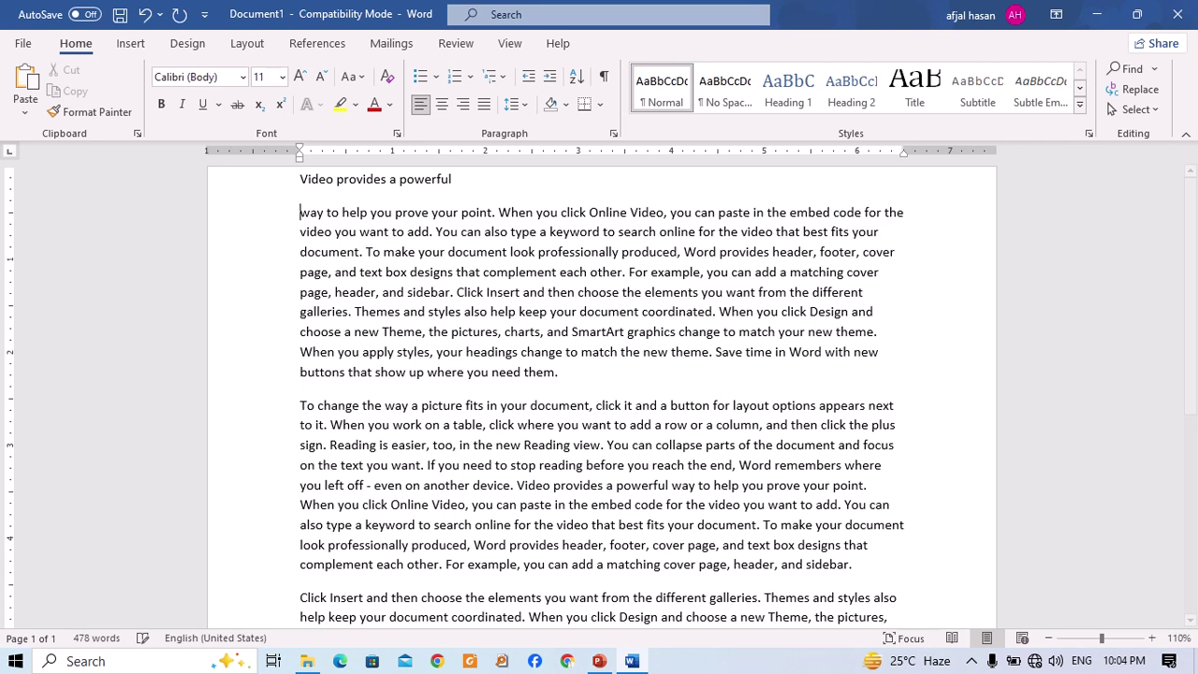
pyautogui.click(795, 96)
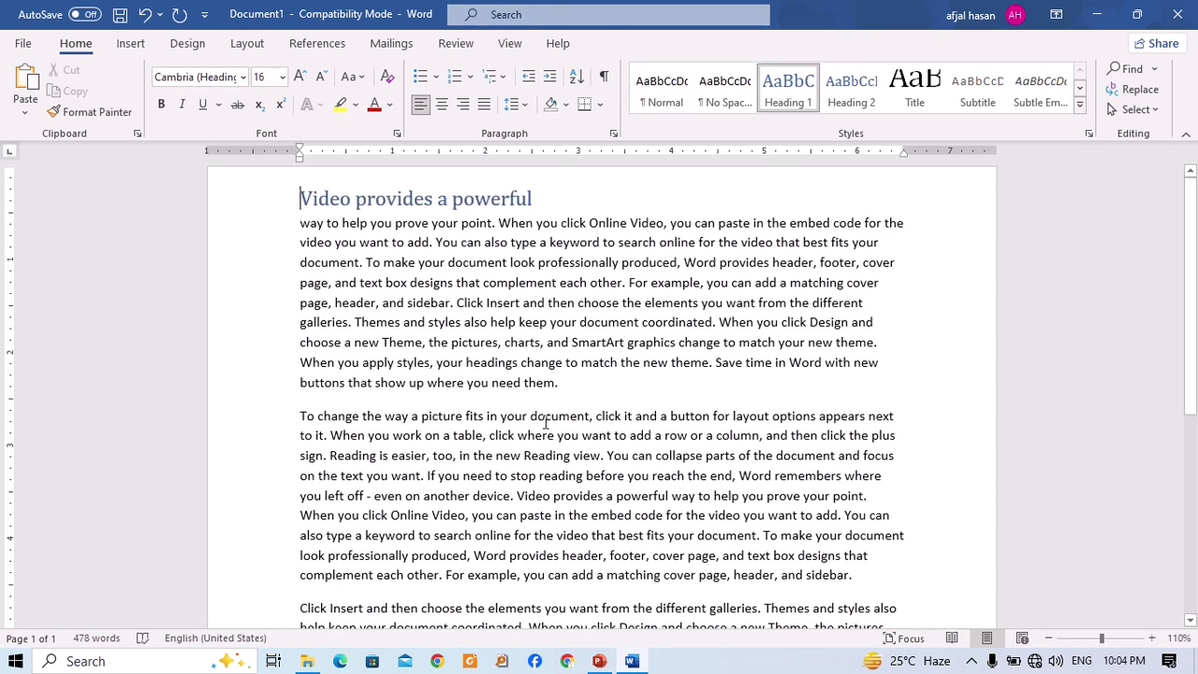
# Split "To change the way a" off the second paragraph onto its own line and give it the Heading 2 style.
pyautogui.click(422, 419)
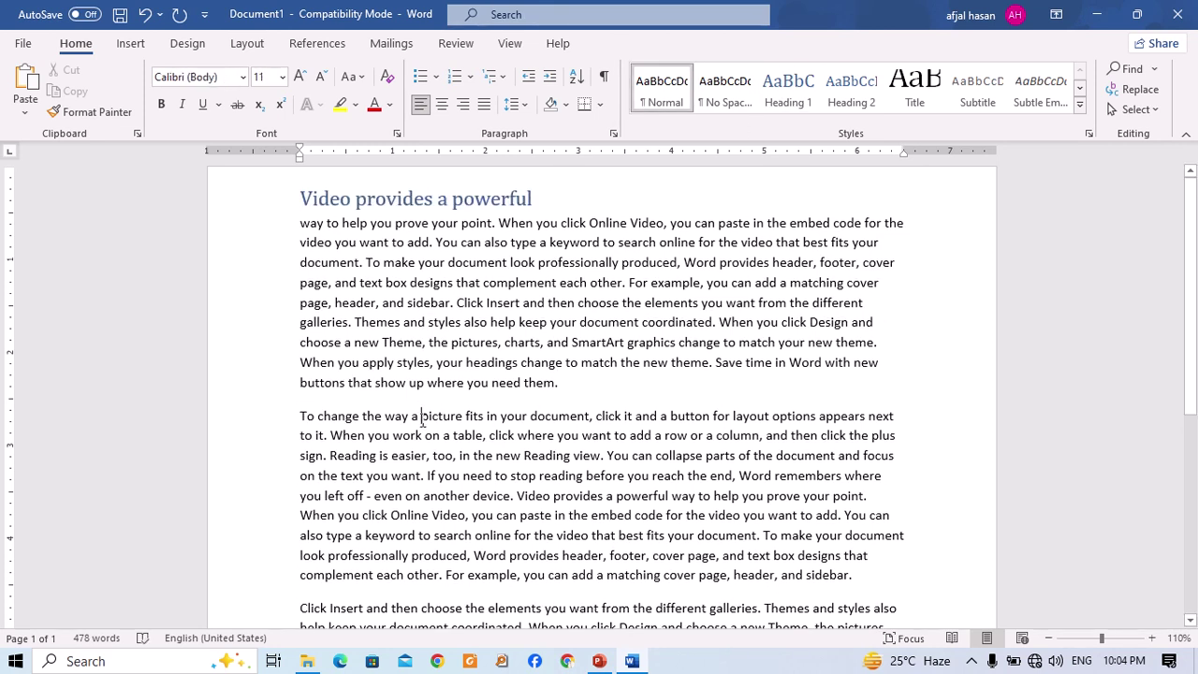
pyautogui.press('Return')
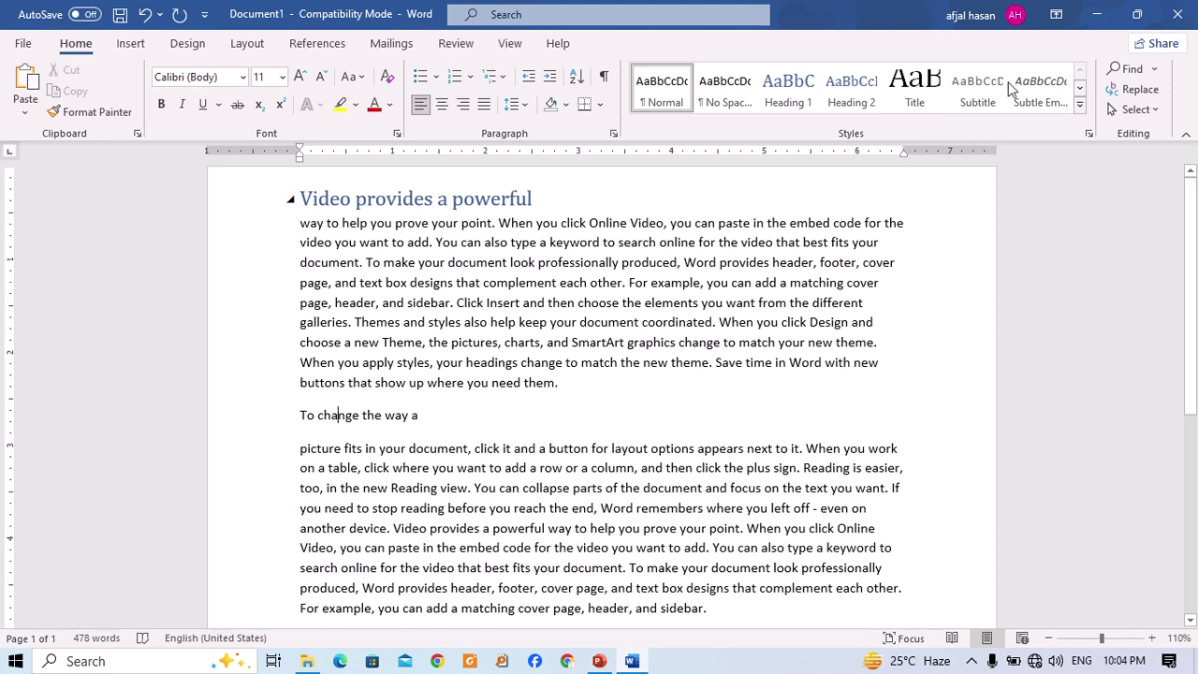
pyautogui.click(876, 91)
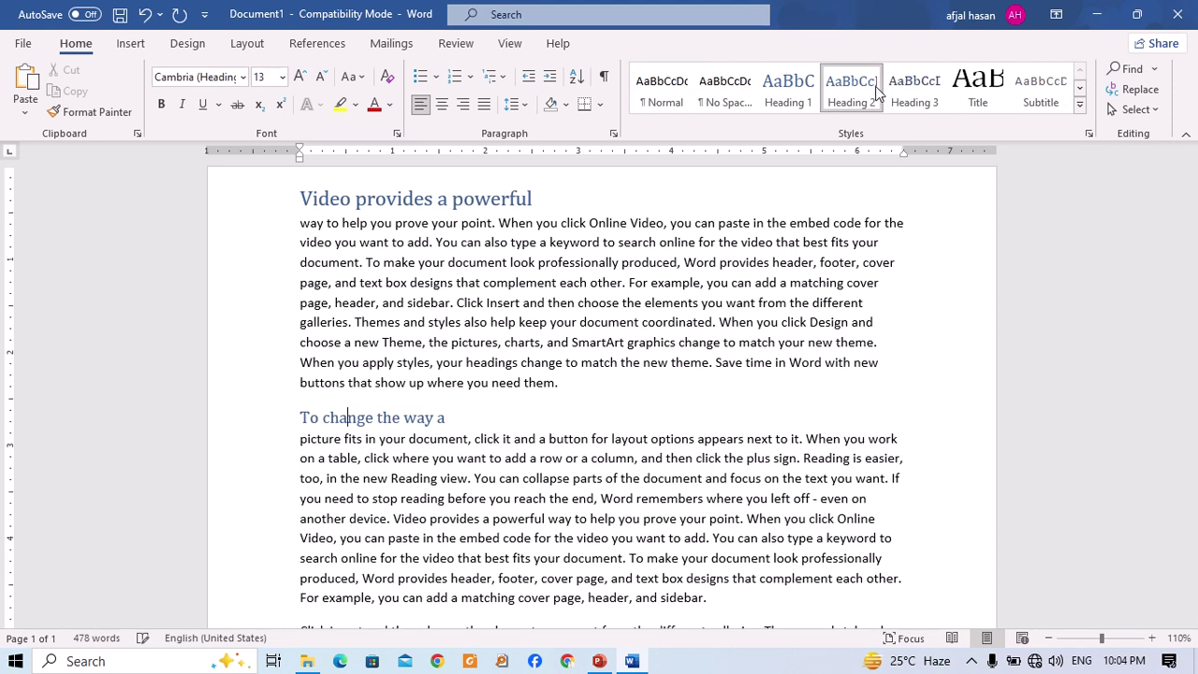
# Separate "Click Insert and then" from the third paragraph, remove the leftover leading space, and apply Heading 1 to the new line.
pyautogui.scroll(-3, 548, 420)
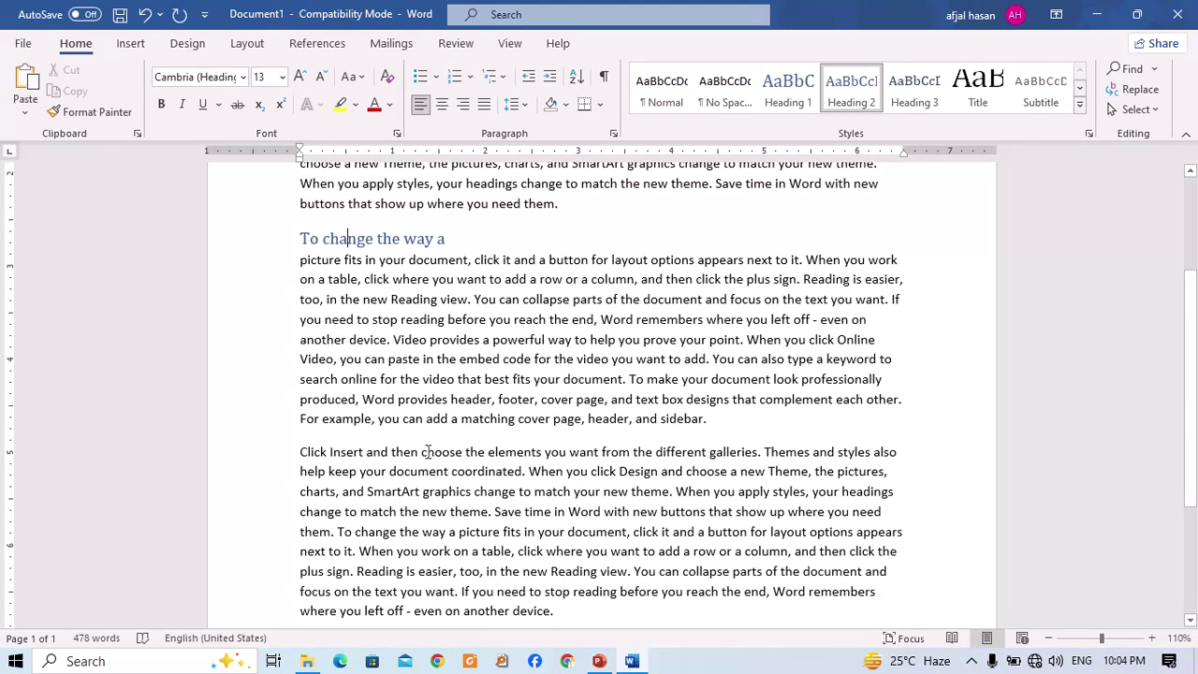
pyautogui.click(421, 452)
pyautogui.press('Return')
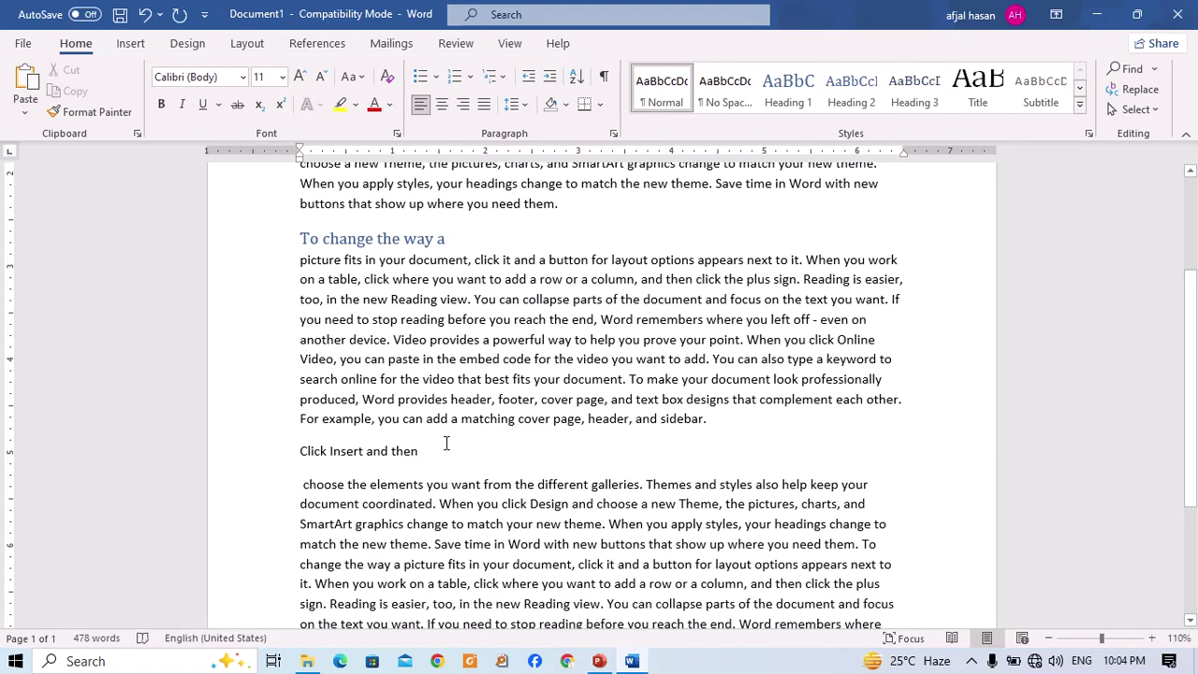
pyautogui.press('Delete')
pyautogui.click(342, 452)
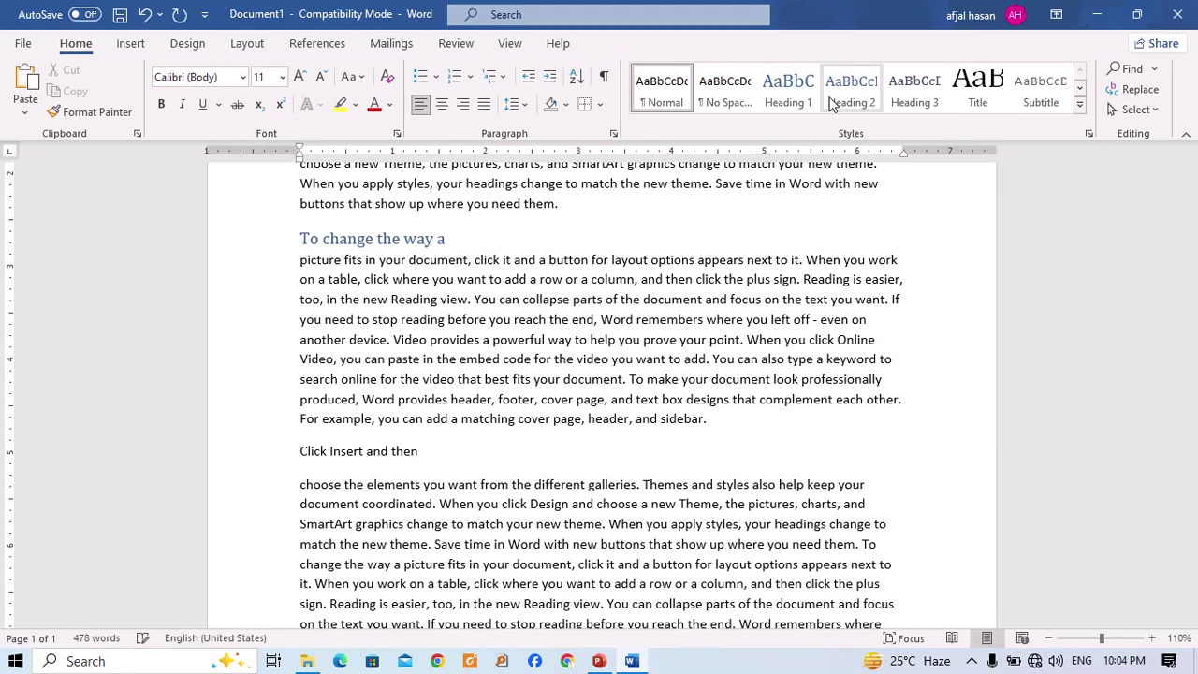
pyautogui.scroll(3, 346, 224)
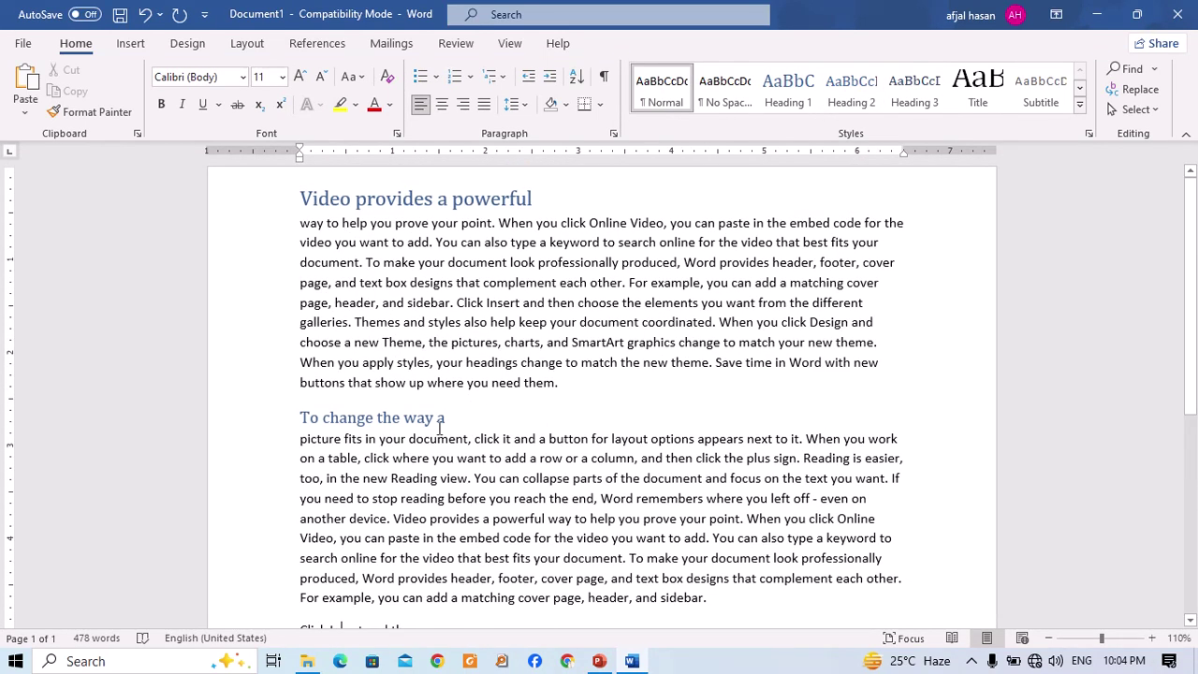
pyautogui.scroll(-2, 374, 410)
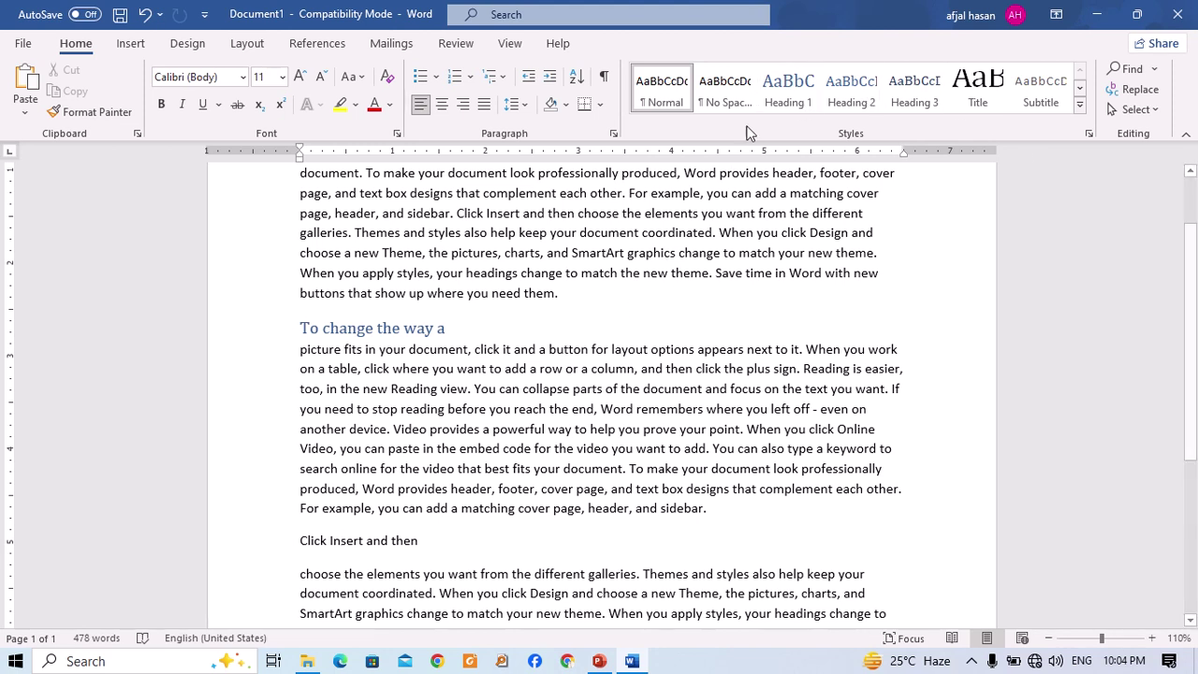
pyautogui.click(775, 91)
# Justify the text of the whole document, including headings and body paragraphs, and clear the selection.
pyautogui.scroll(2, 441, 259)
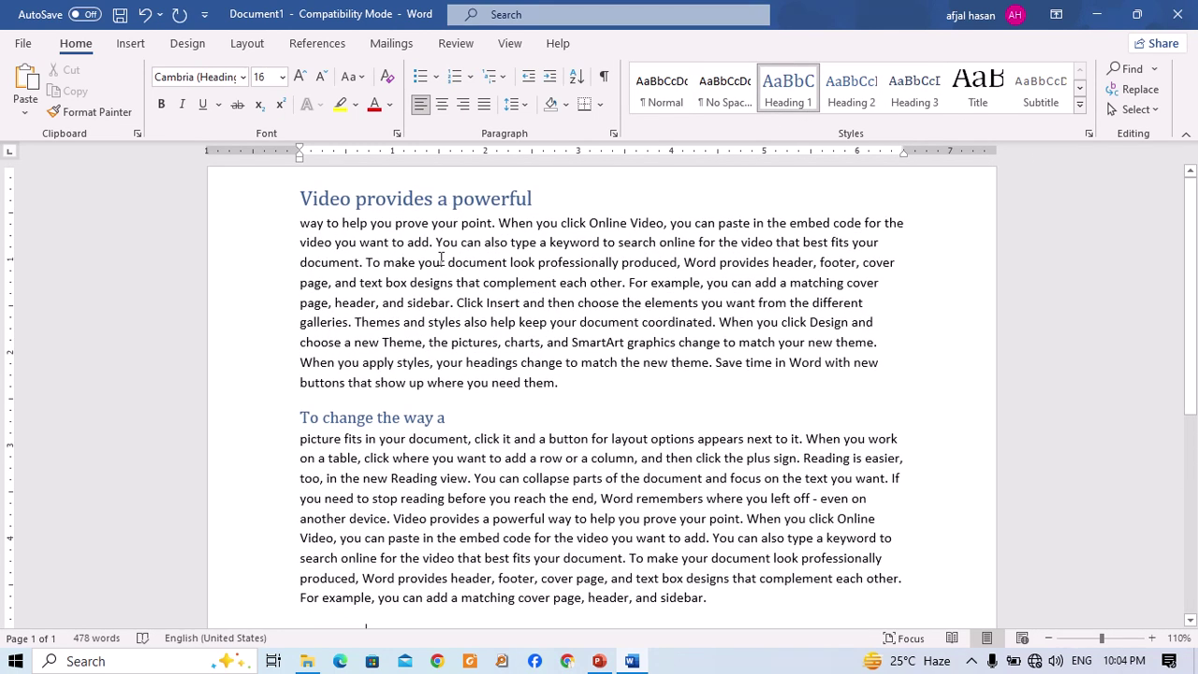
pyautogui.scroll(-4, 441, 259)
pyautogui.scroll(4, 412, 524)
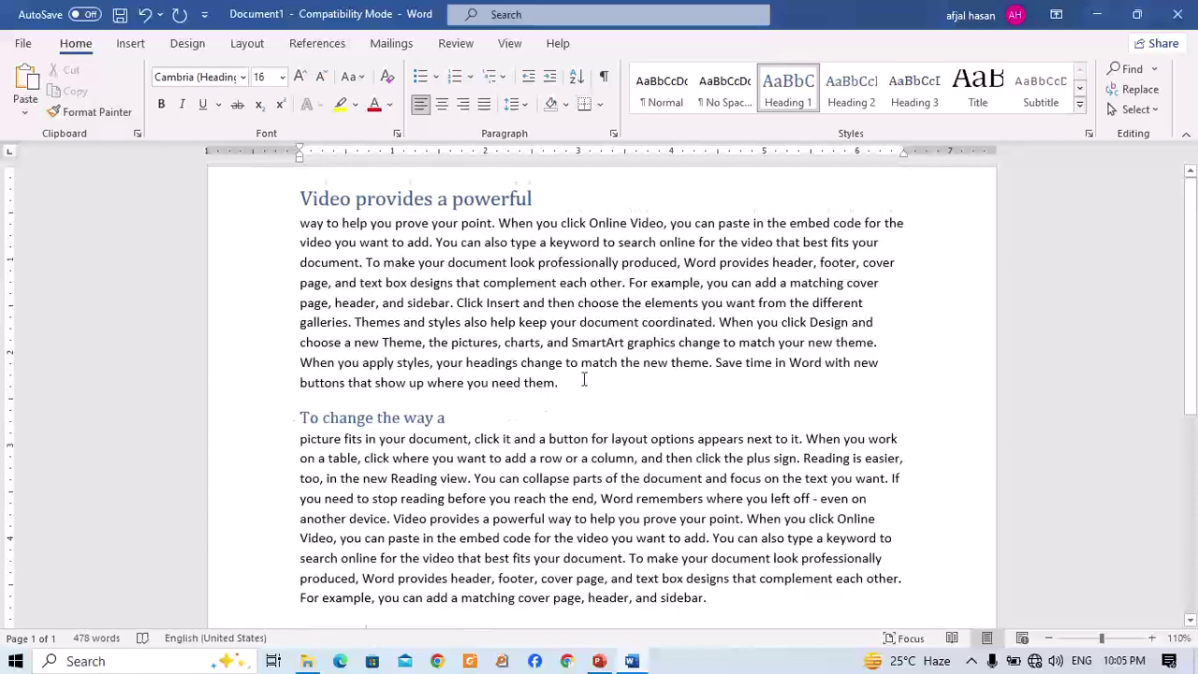
pyautogui.click(584, 379)
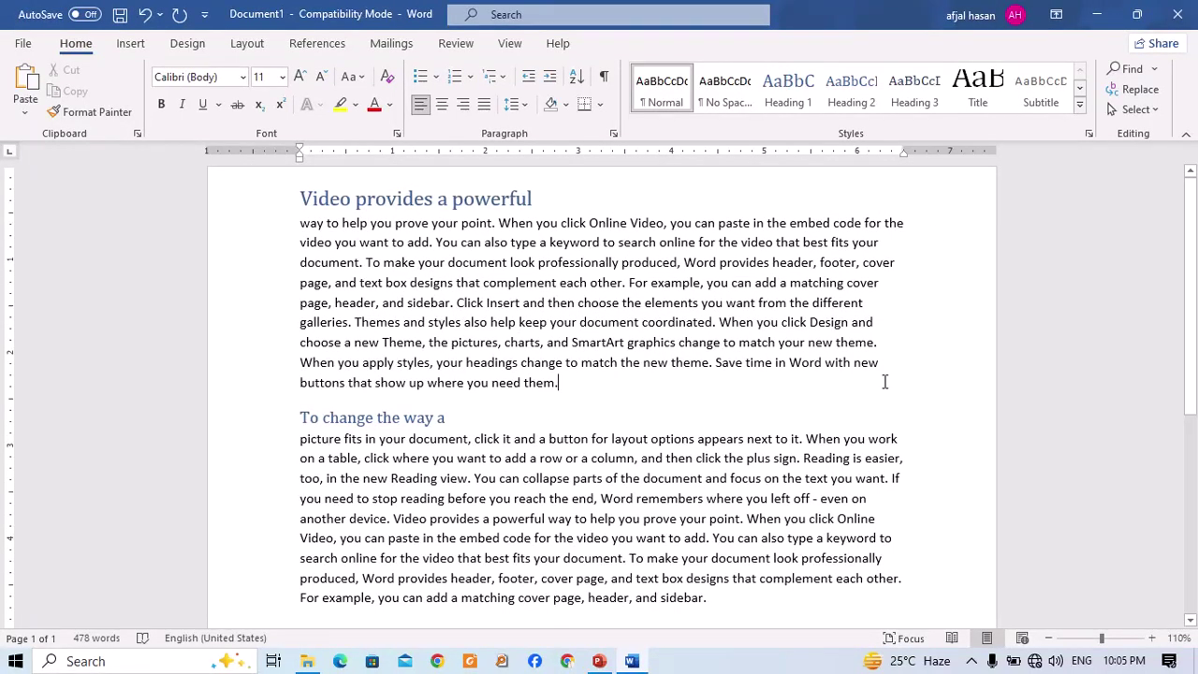
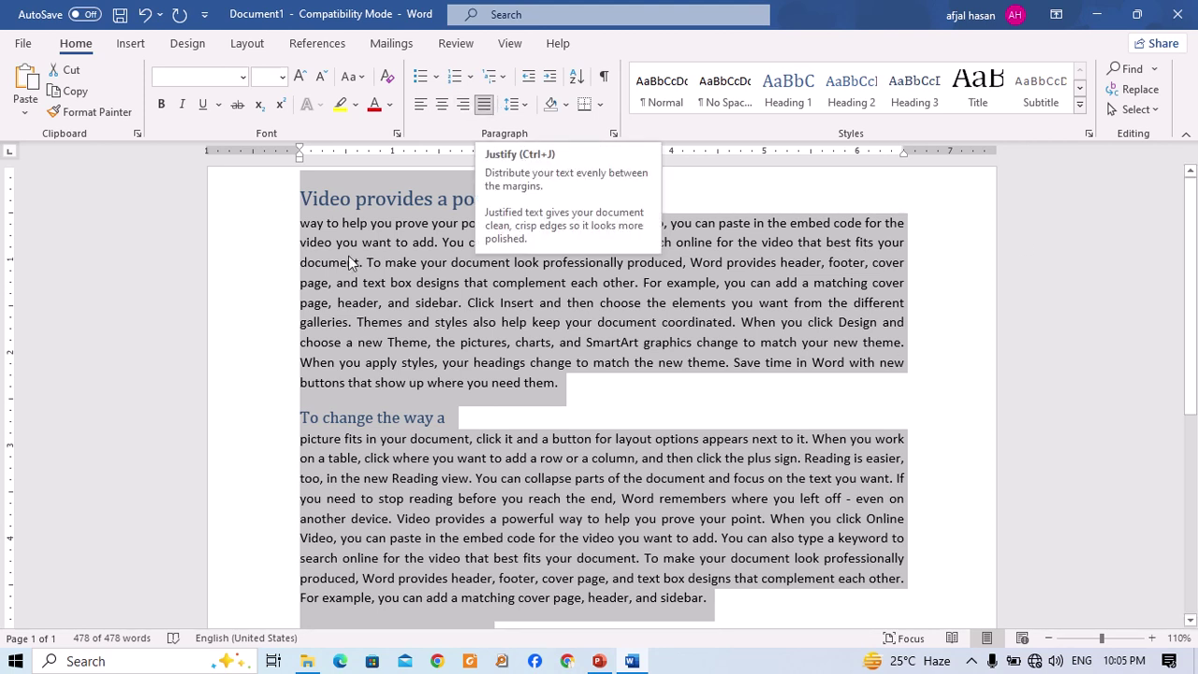
pyautogui.scroll(-5, 885, 449)
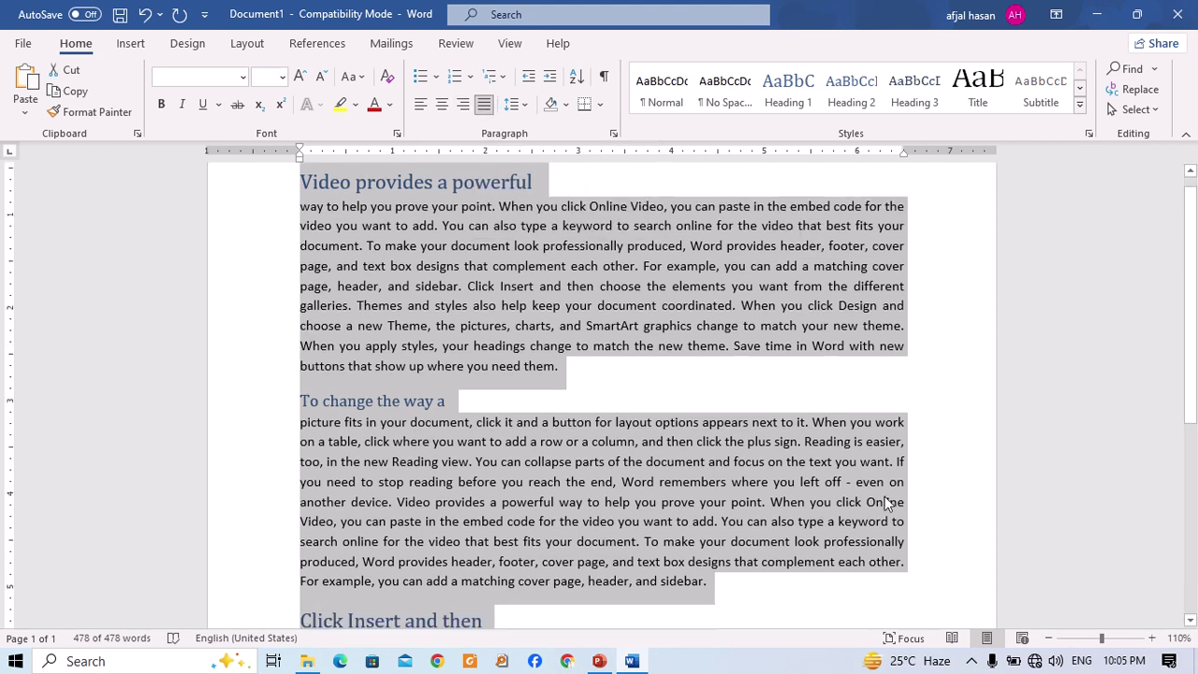
pyautogui.scroll(5, 651, 430)
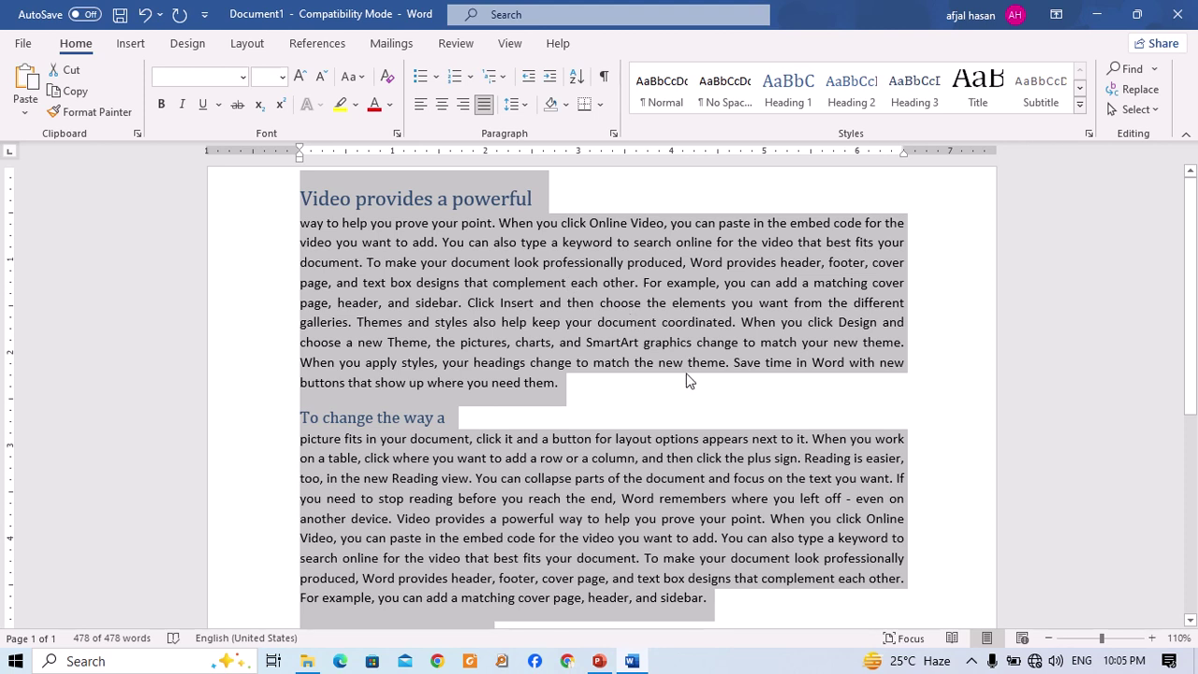
pyautogui.scroll(-6, 686, 392)
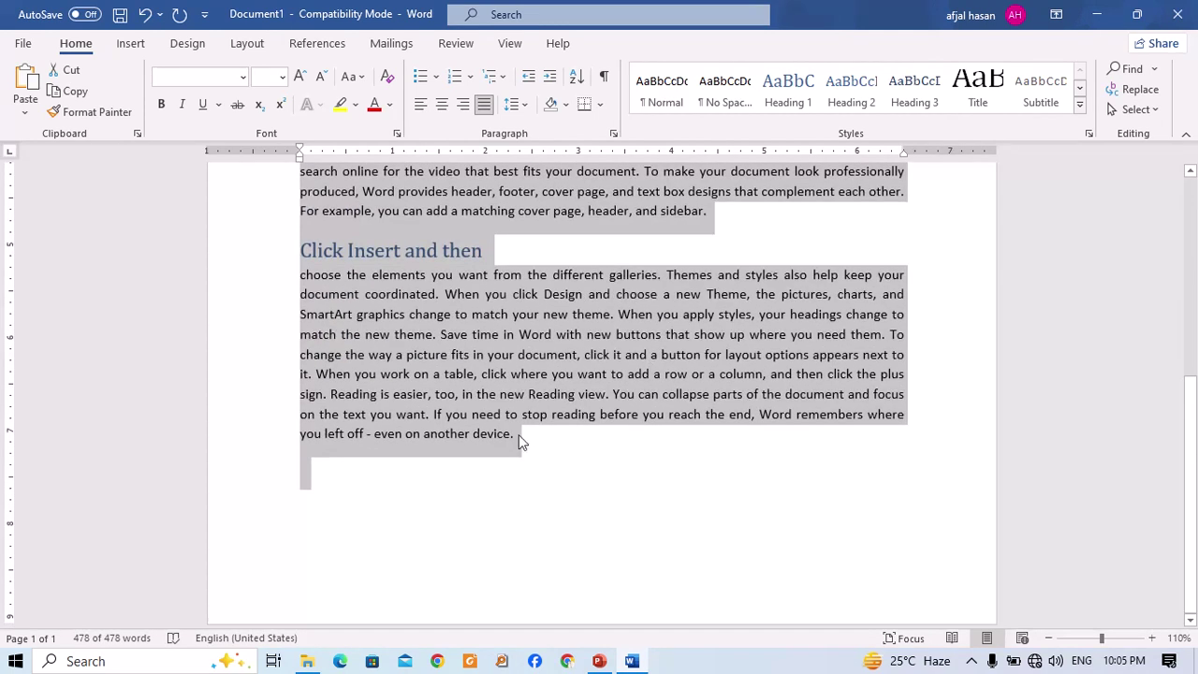
pyautogui.click(415, 466)
pyautogui.scroll(6, 534, 471)
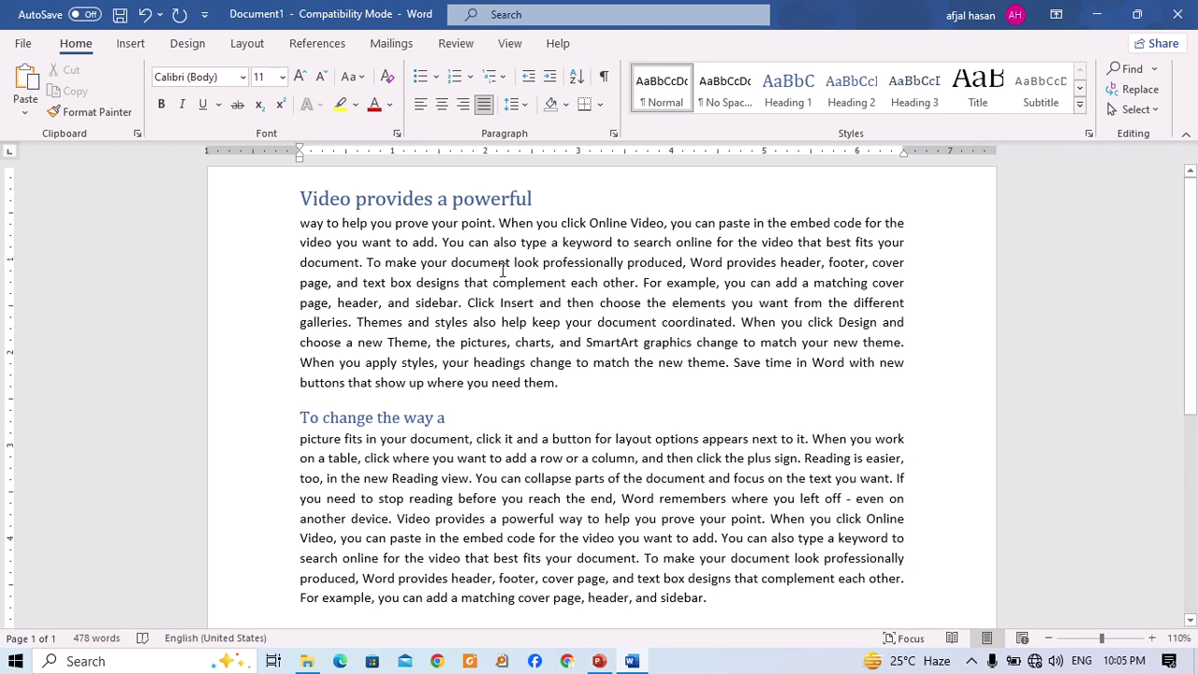
# Select the body paragraph under the first heading and change its font colour to a dark red theme colour.
pyautogui.scroll(-2, 503, 270)
pyautogui.scroll(2, 562, 335)
pyautogui.moveTo(560, 382); pyautogui.dragTo(292, 223)
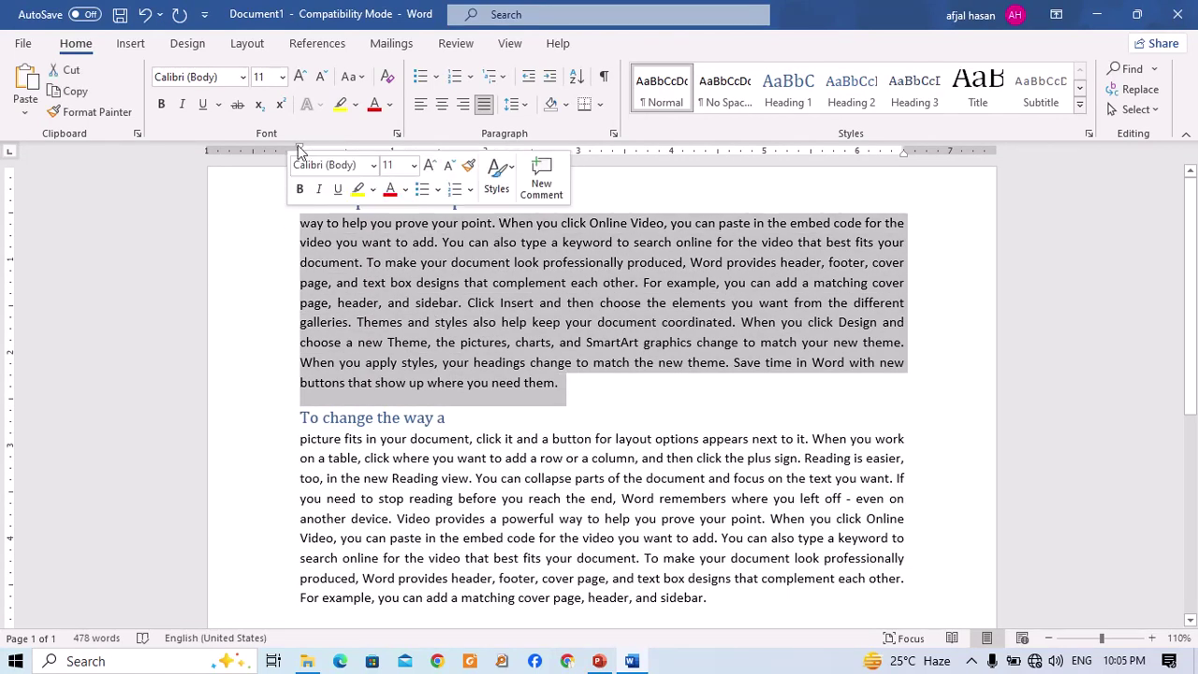
pyautogui.click(391, 104)
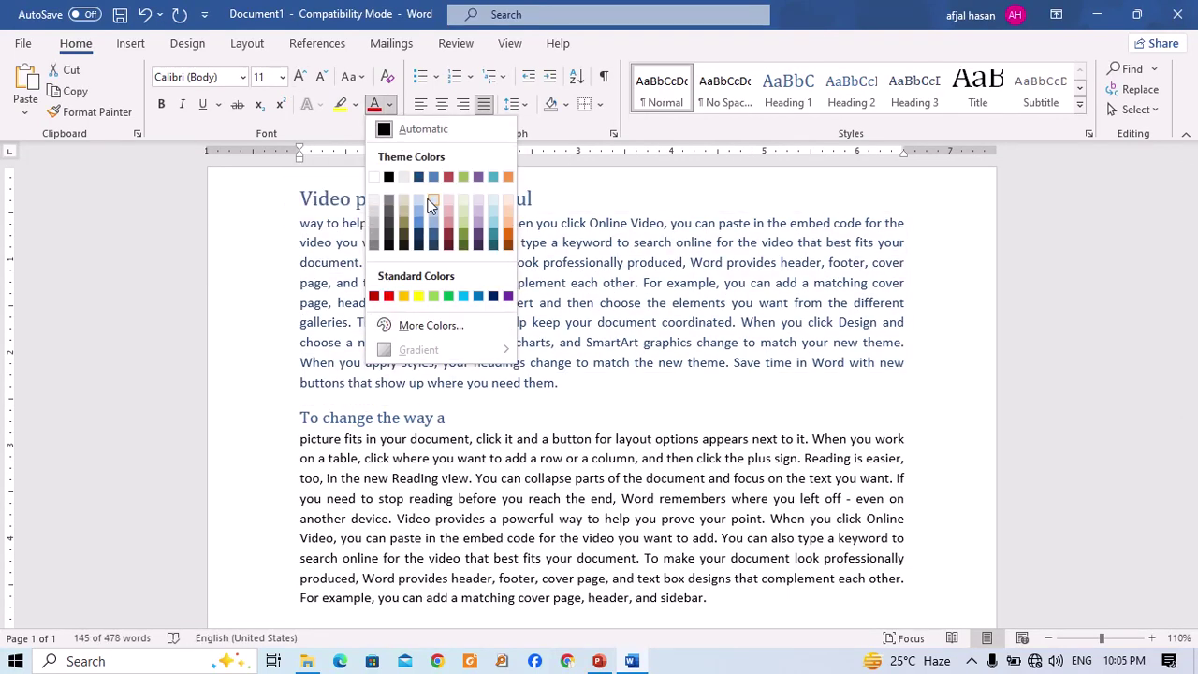
pyautogui.click(454, 239)
# Select the body paragraph under "To change the way a" and change its font colour to a dark olive green theme colour.
pyautogui.scroll(-1, 600, 374)
pyautogui.moveTo(225, 554); pyautogui.dragTo(224, 400)
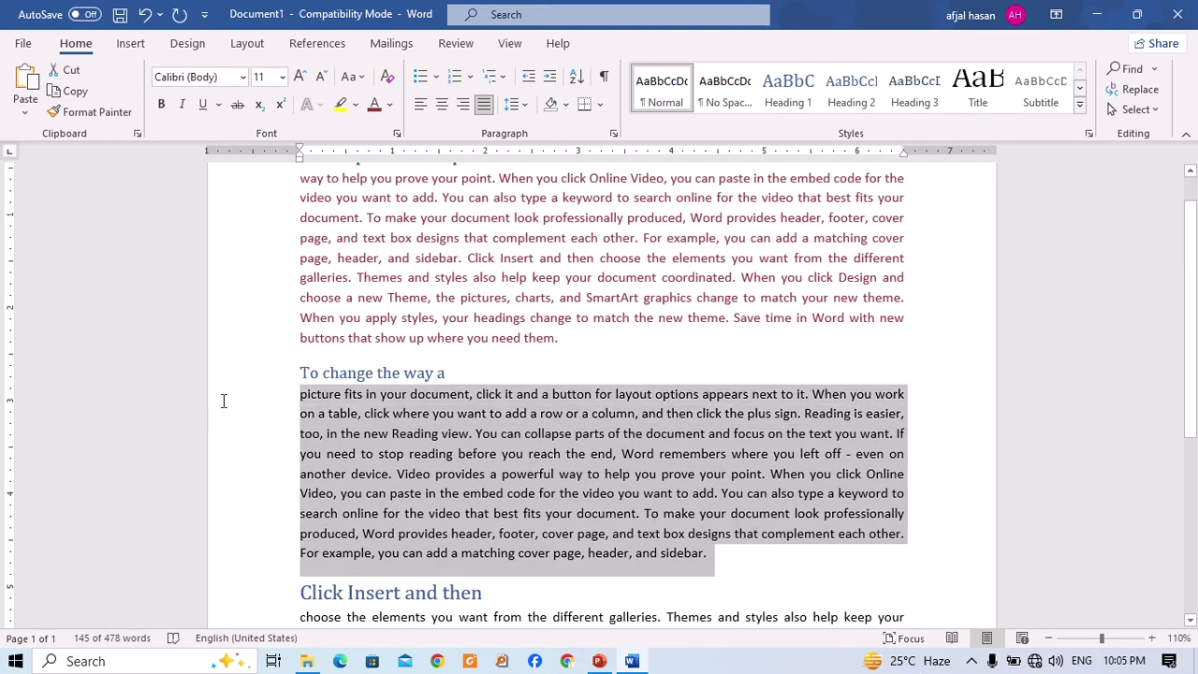
pyautogui.click(390, 104)
pyautogui.click(464, 238)
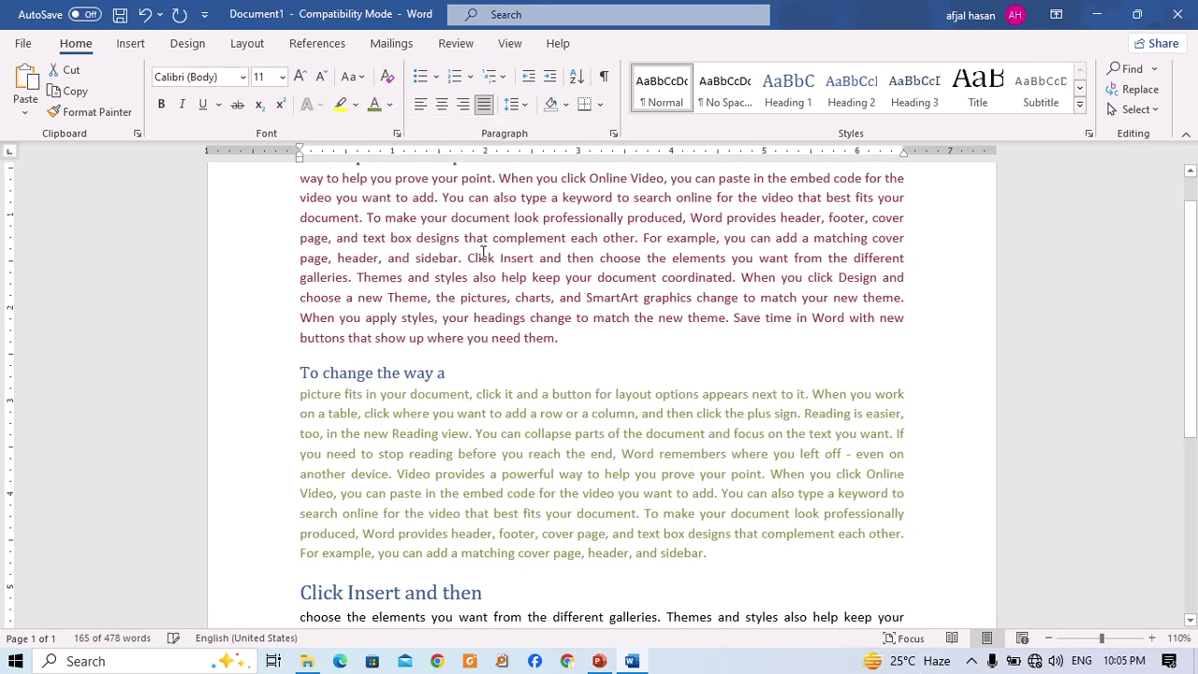
# Select the body paragraph under "Click Insert and then", change its font colour to a dark aqua theme colour, and clear the selection.
pyautogui.scroll(-5, 562, 450)
pyautogui.moveTo(309, 471); pyautogui.dragTo(299, 278)
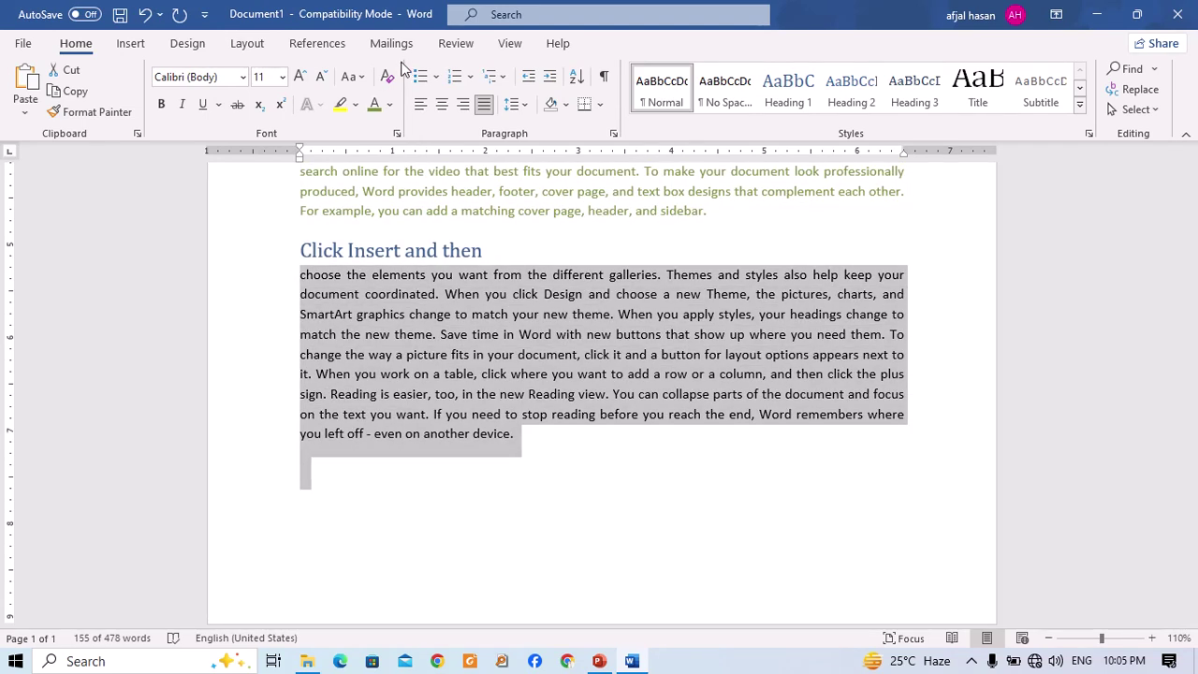
pyautogui.click(389, 105)
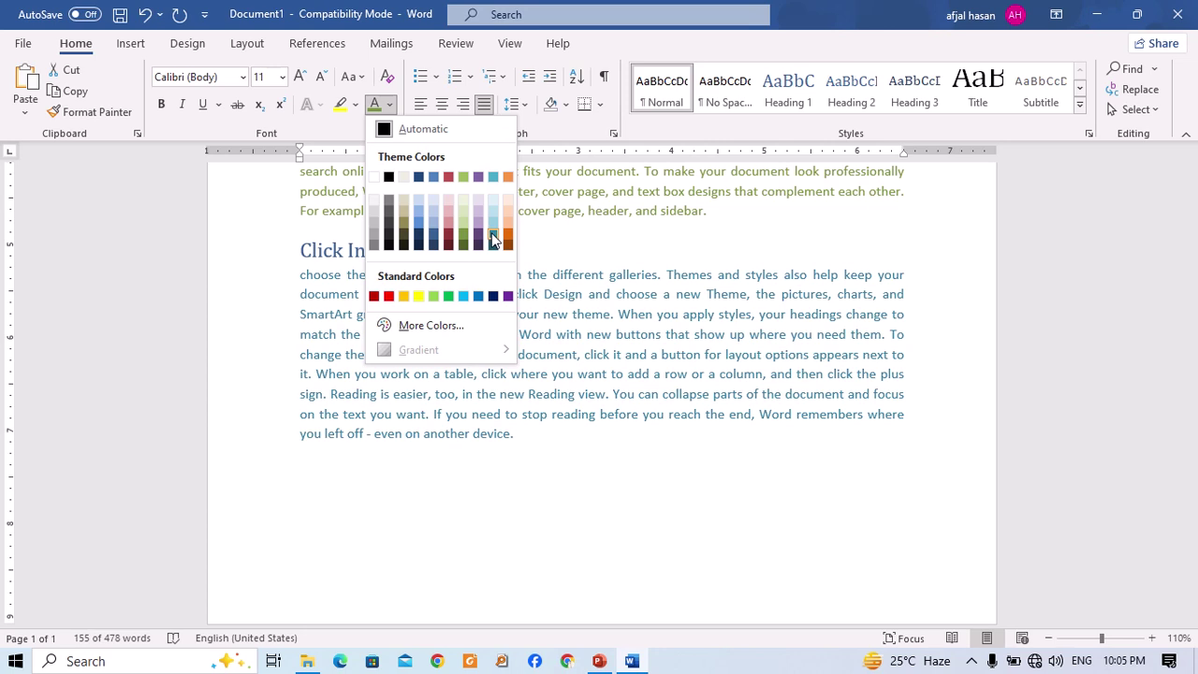
pyautogui.click(493, 239)
pyautogui.scroll(6, 655, 514)
pyautogui.scroll(-3, 628, 499)
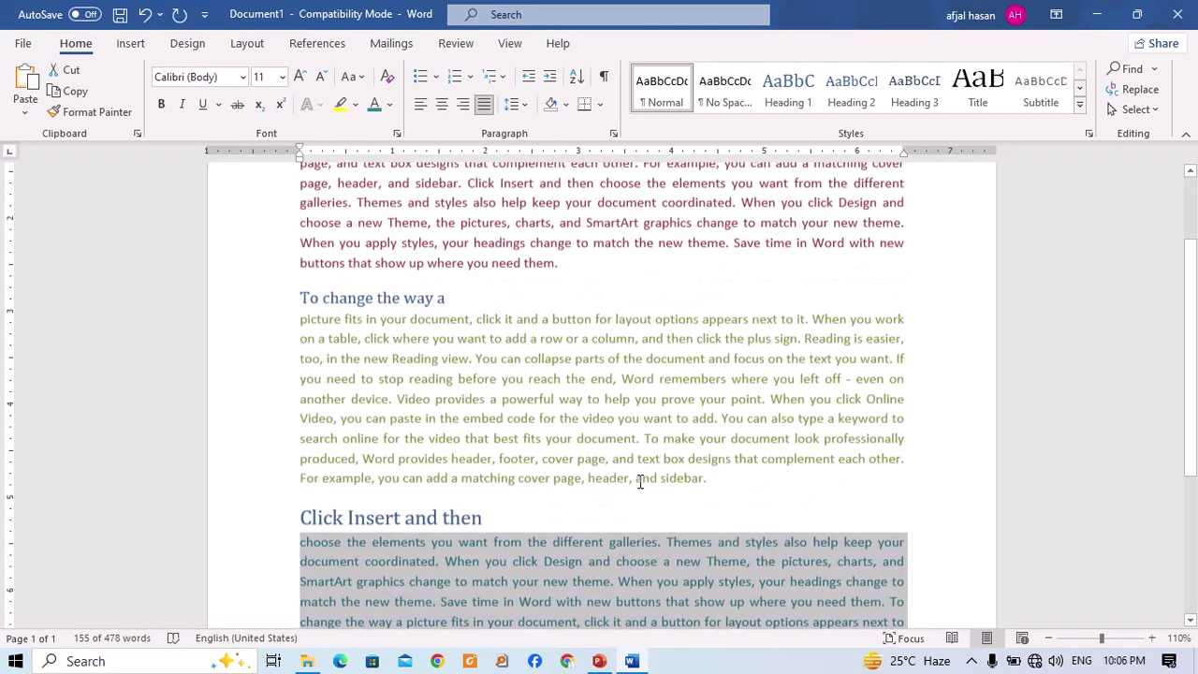
pyautogui.keyDown('ctrl'); pyautogui.scroll(-1, 636, 481); pyautogui.keyUp('ctrl')
pyautogui.scroll(2, 615, 460)
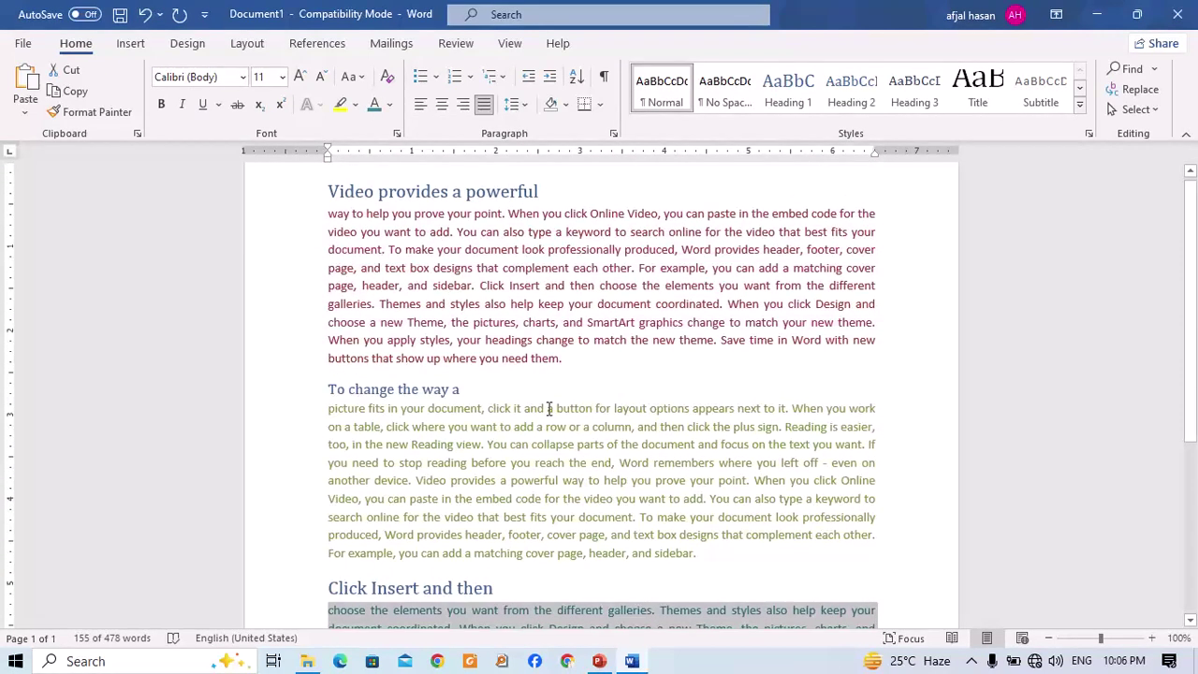
pyautogui.click(550, 303)
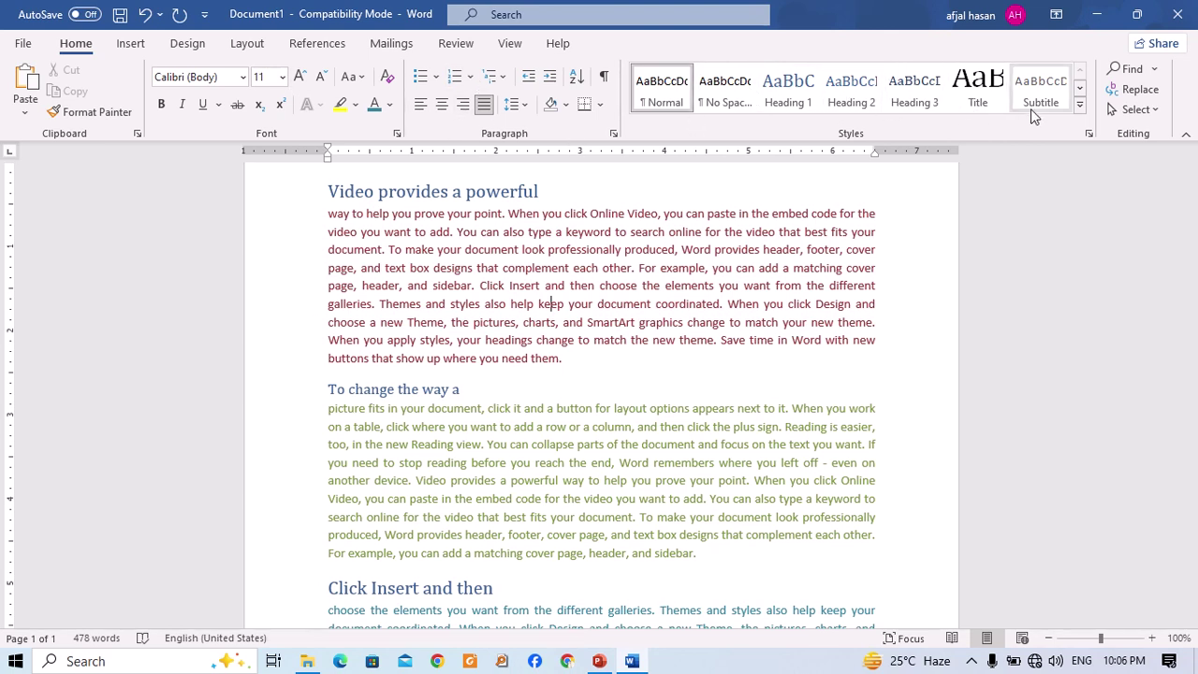
# Examine the complete gallery of text styles available for the document's headings and paragraphs.
pyautogui.click(1078, 105)
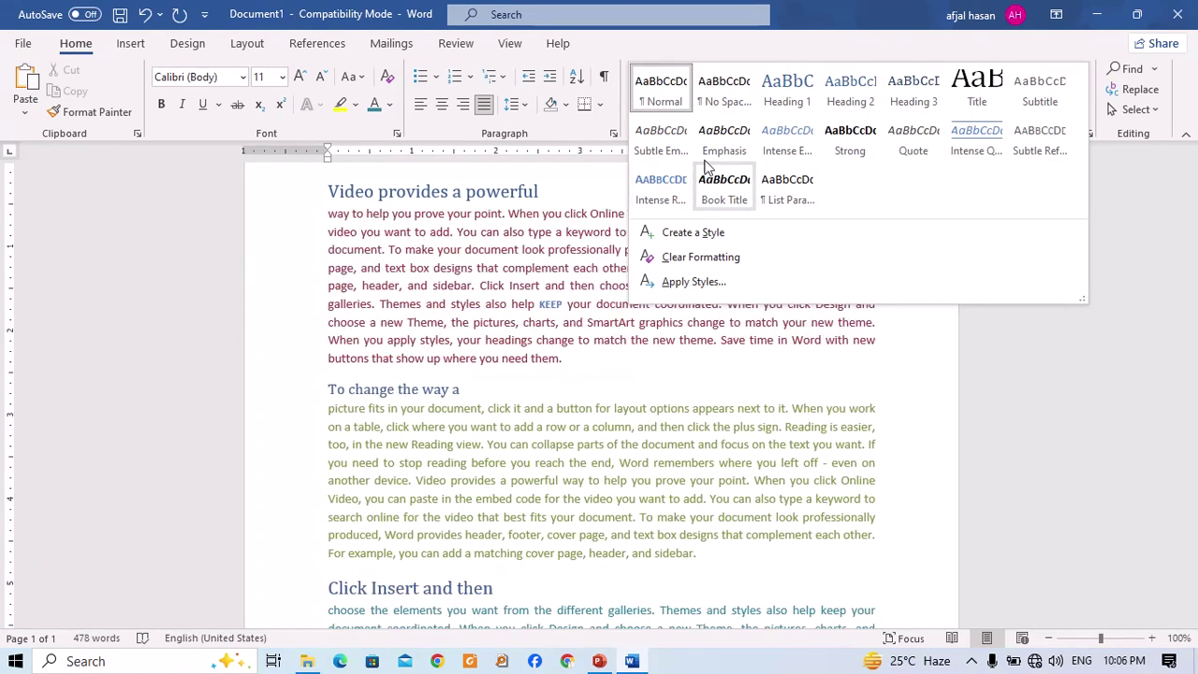
pyautogui.click(983, 437)
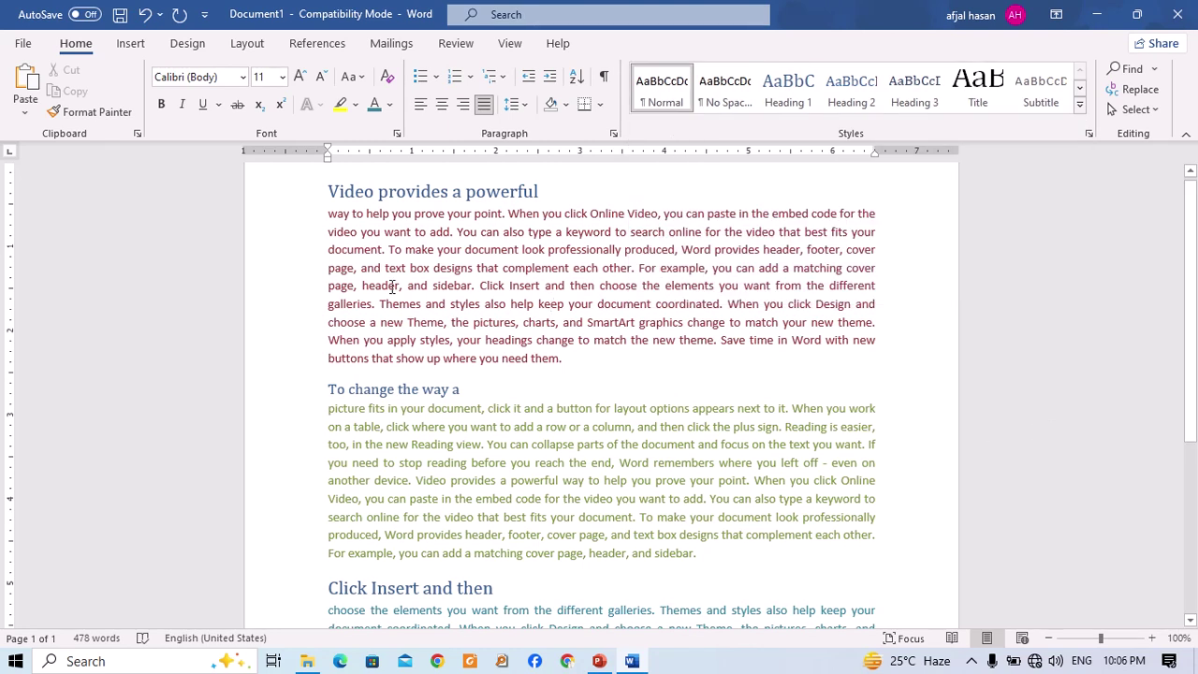
pyautogui.scroll(1, 461, 262)
pyautogui.scroll(-2, 577, 297)
pyautogui.scroll(2, 636, 318)
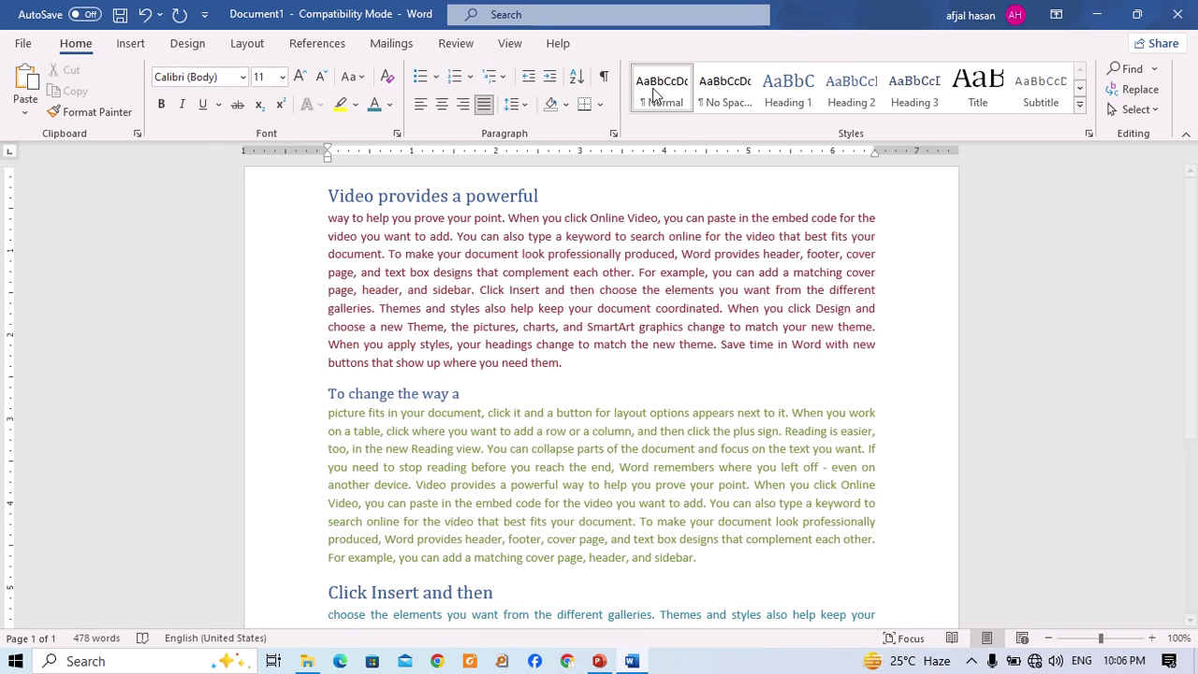
pyautogui.click(1082, 109)
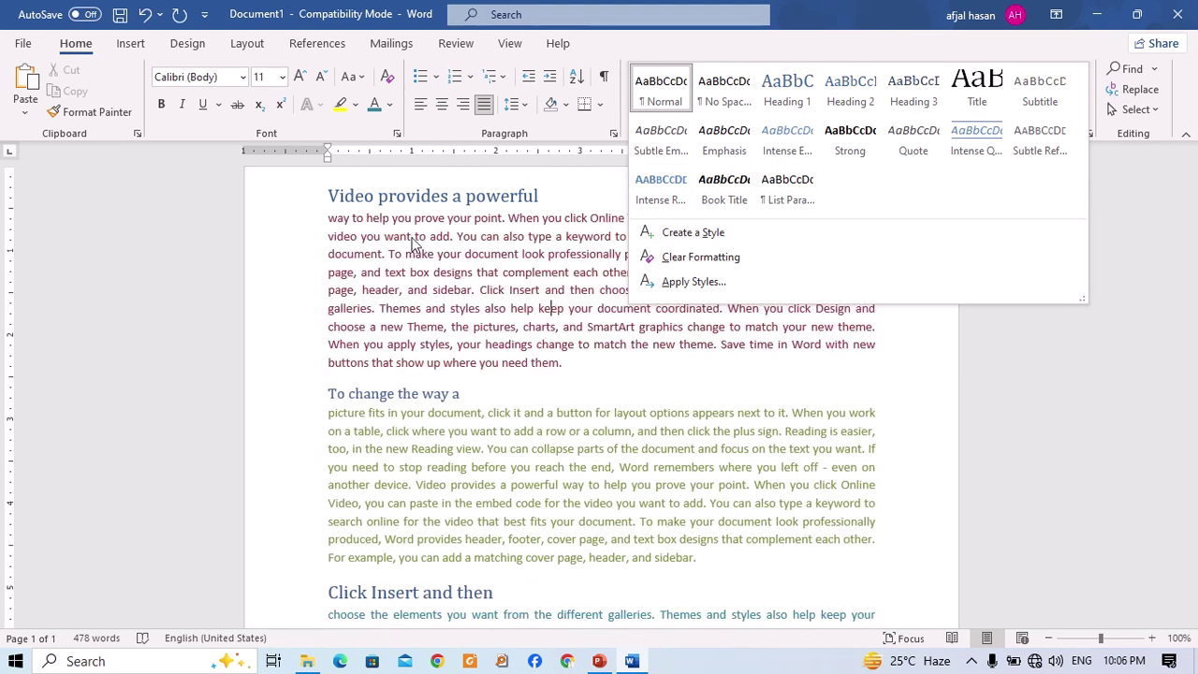
pyautogui.press('Escape')
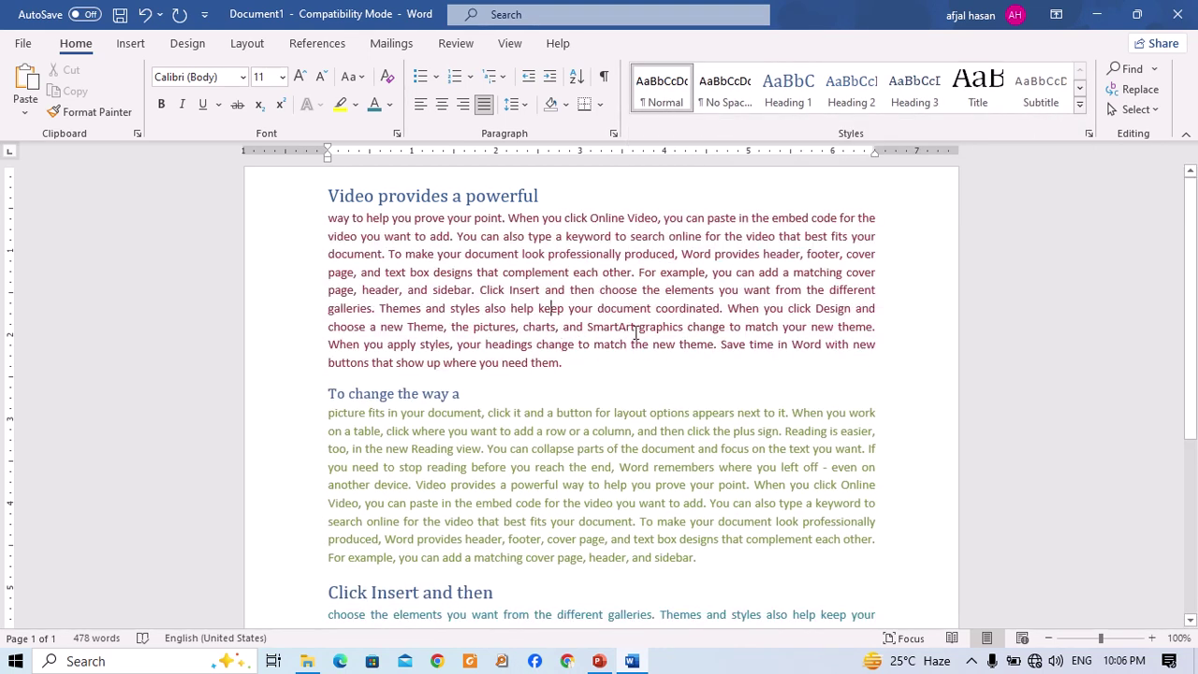
pyautogui.scroll(-3, 566, 365)
pyautogui.scroll(3, 665, 356)
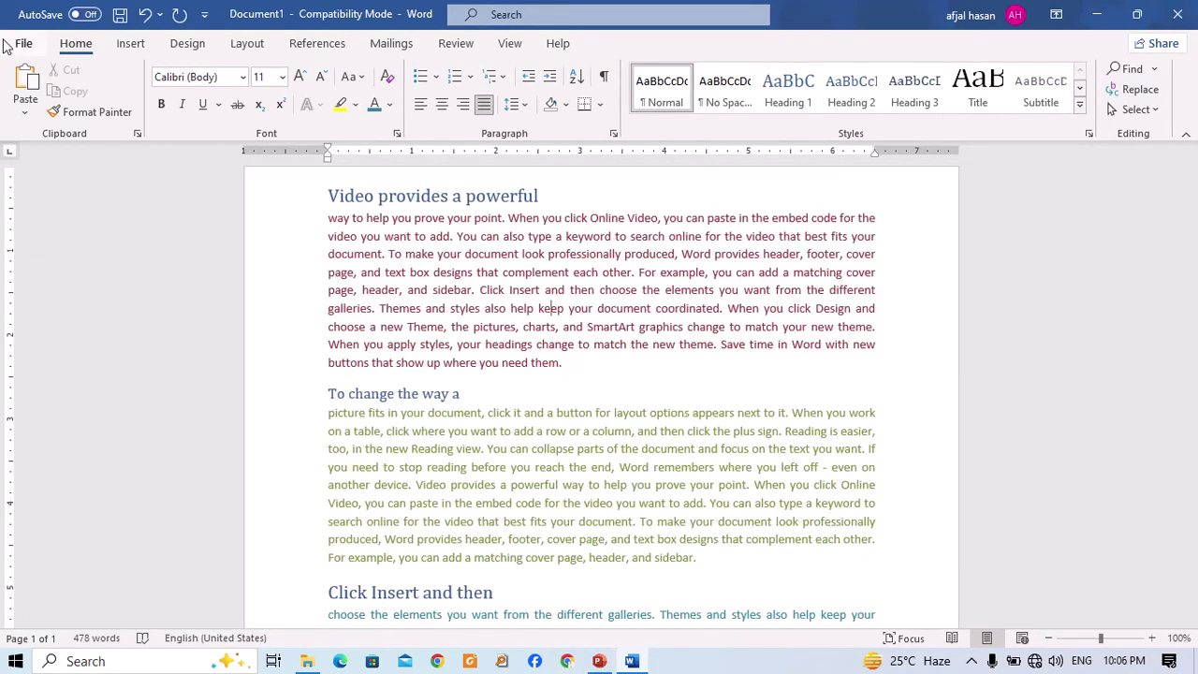
pyautogui.click(131, 49)
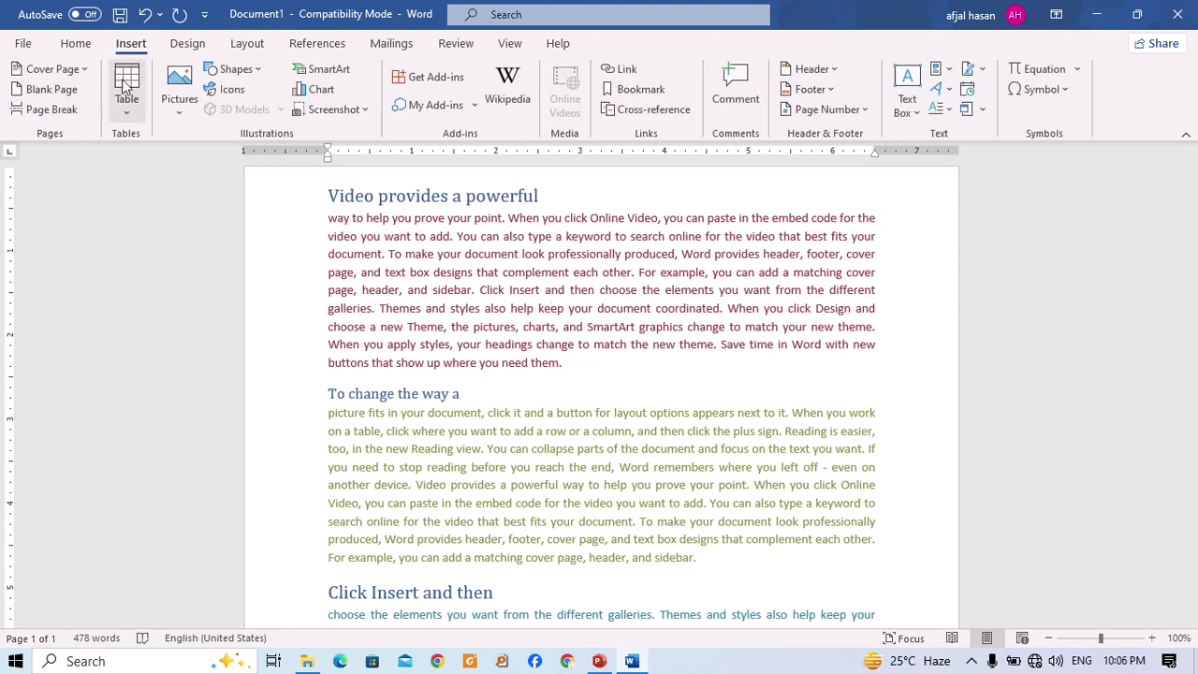
pyautogui.click(88, 45)
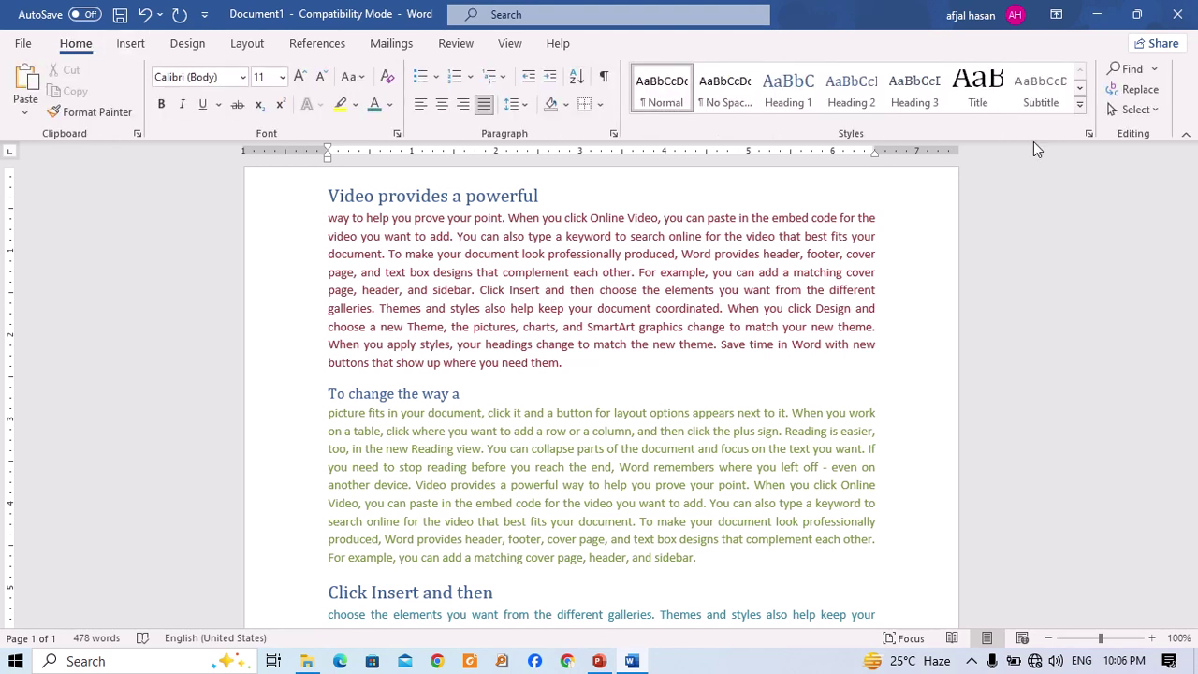
pyautogui.click(131, 44)
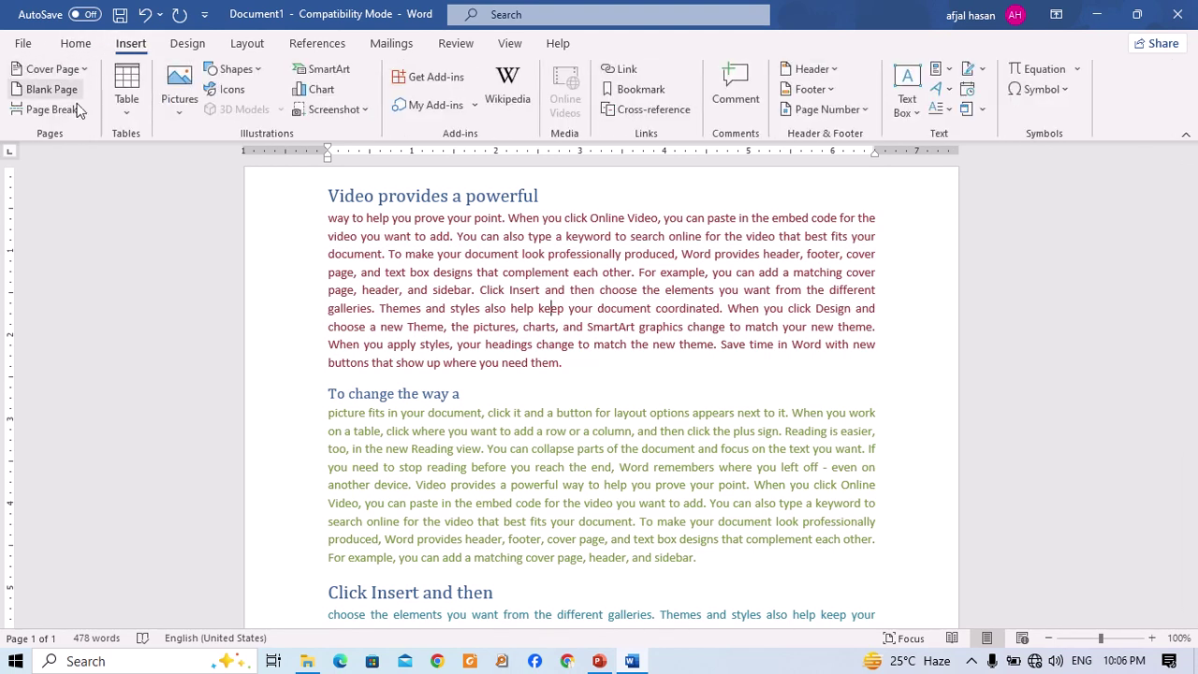
pyautogui.click(186, 45)
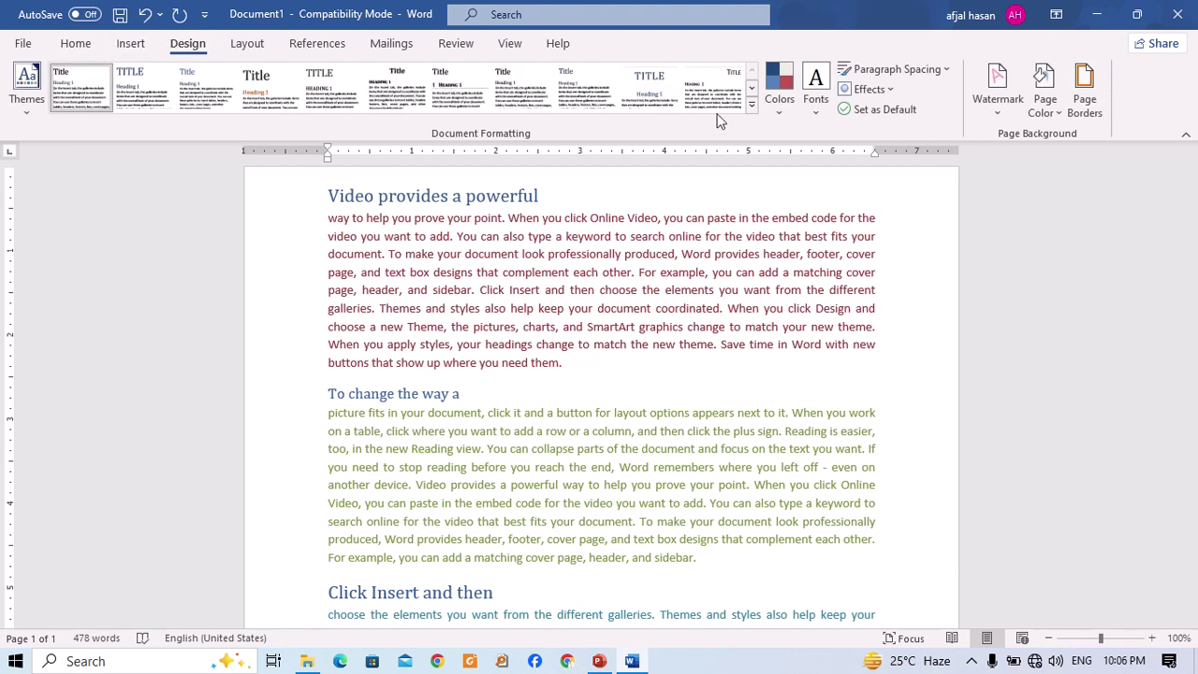
pyautogui.click(88, 50)
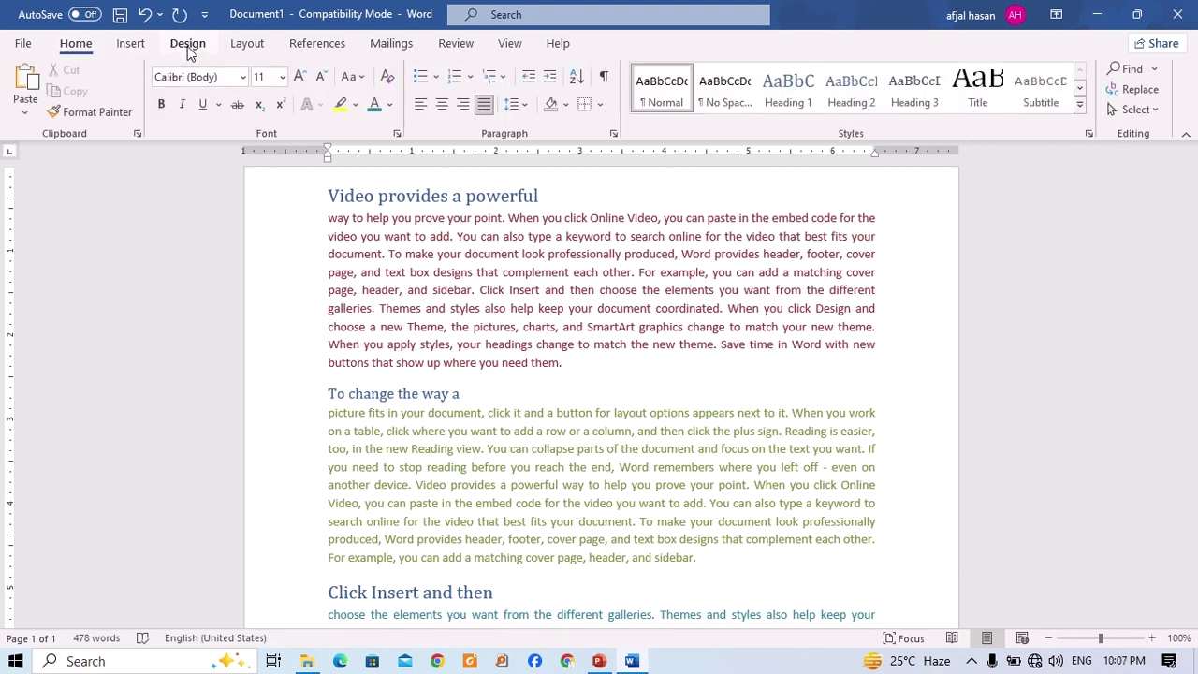
pyautogui.click(188, 47)
pyautogui.click(97, 44)
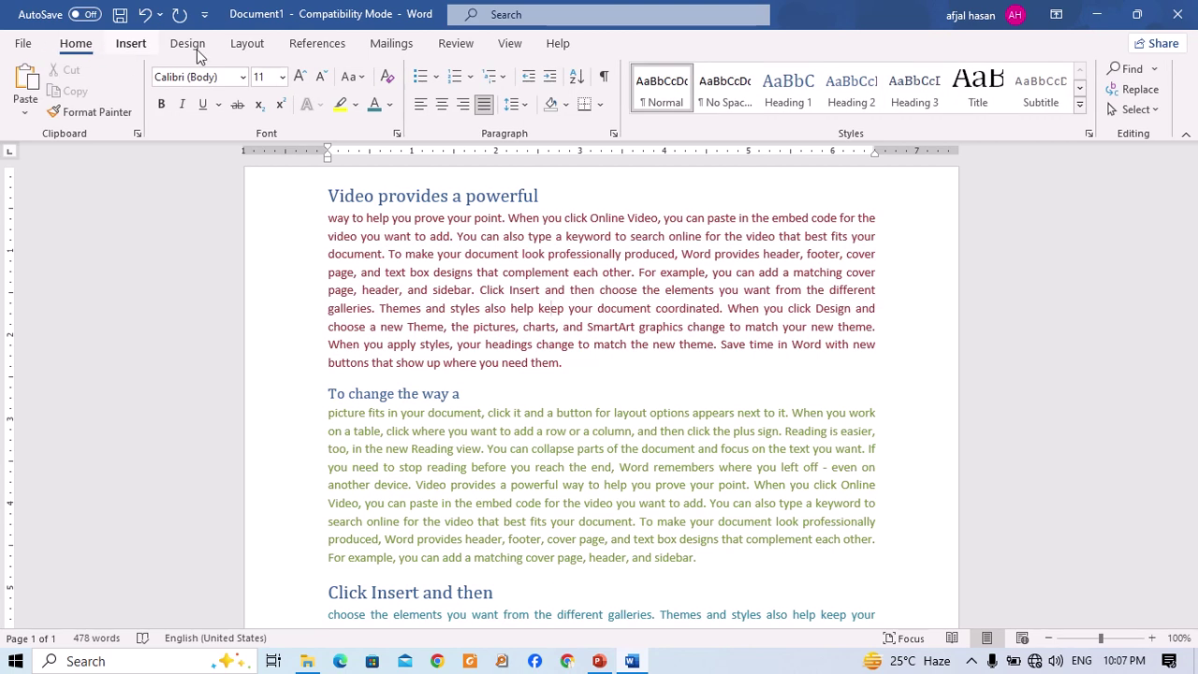
pyautogui.scroll(-3, 402, 360)
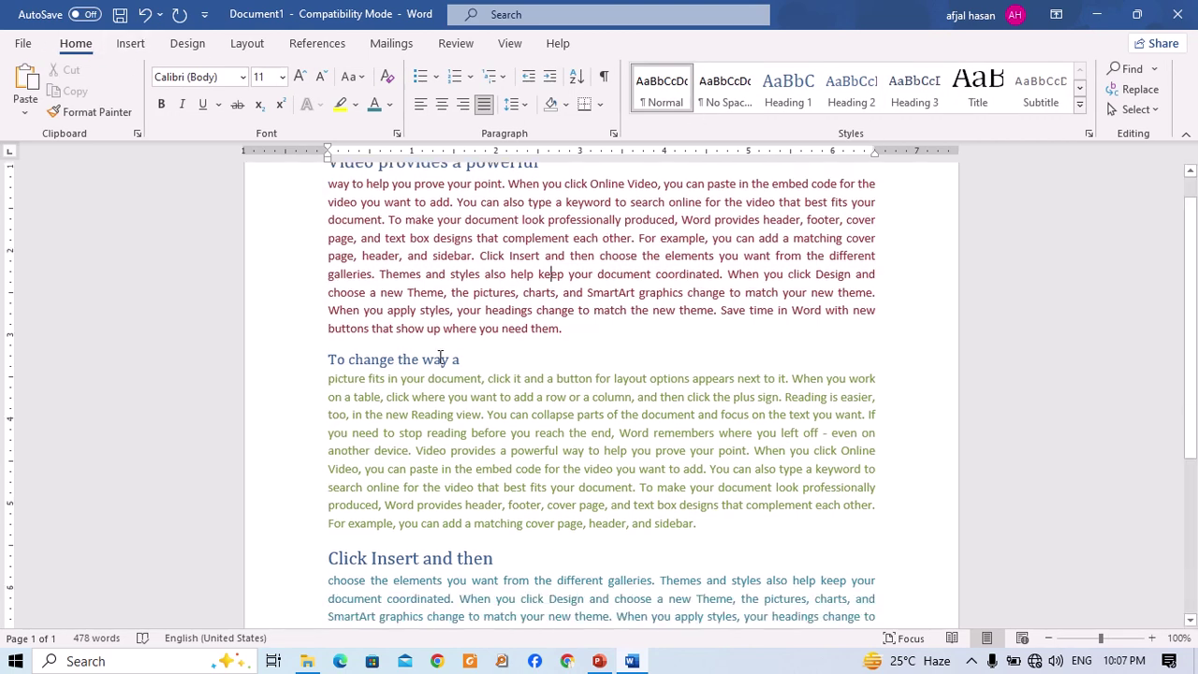
pyautogui.scroll(3, 432, 423)
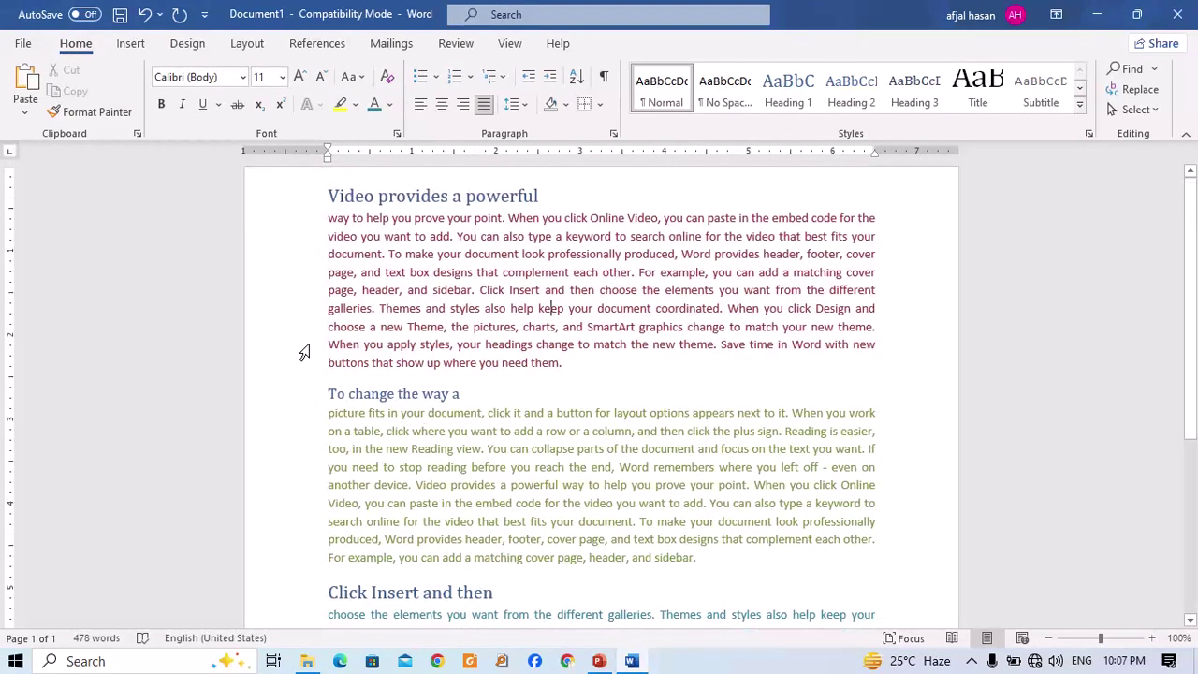
# Apply the Black & White (Numbered) style set to the whole document.
pyautogui.click(188, 44)
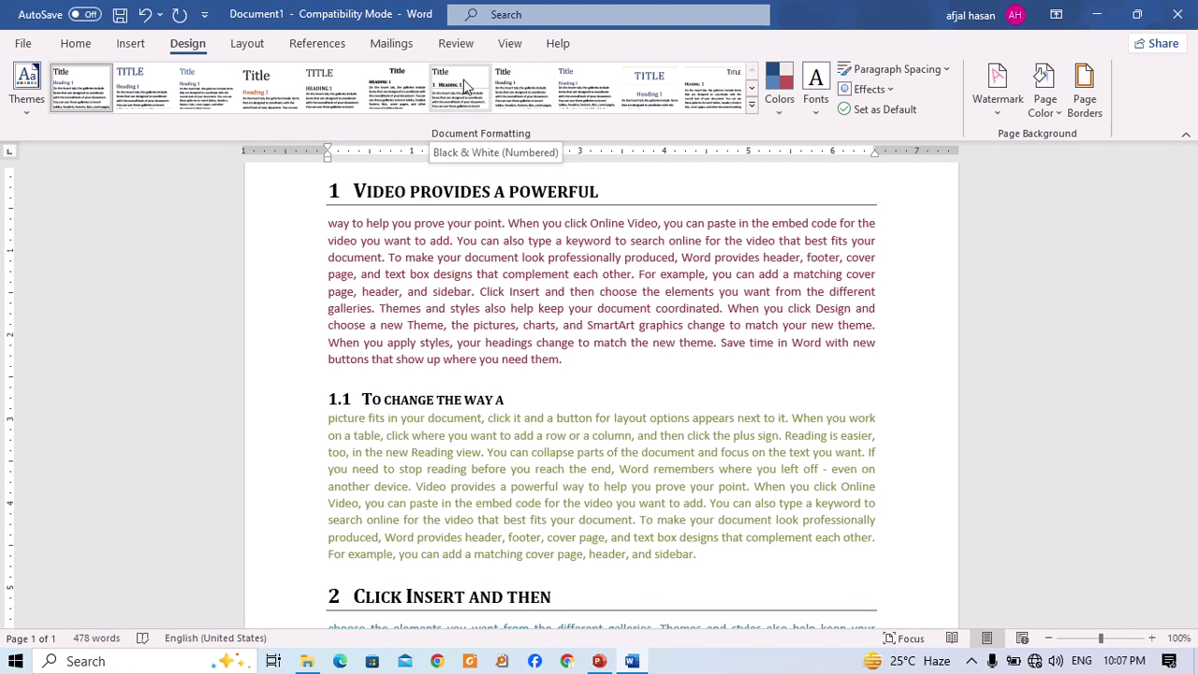
pyautogui.click(465, 86)
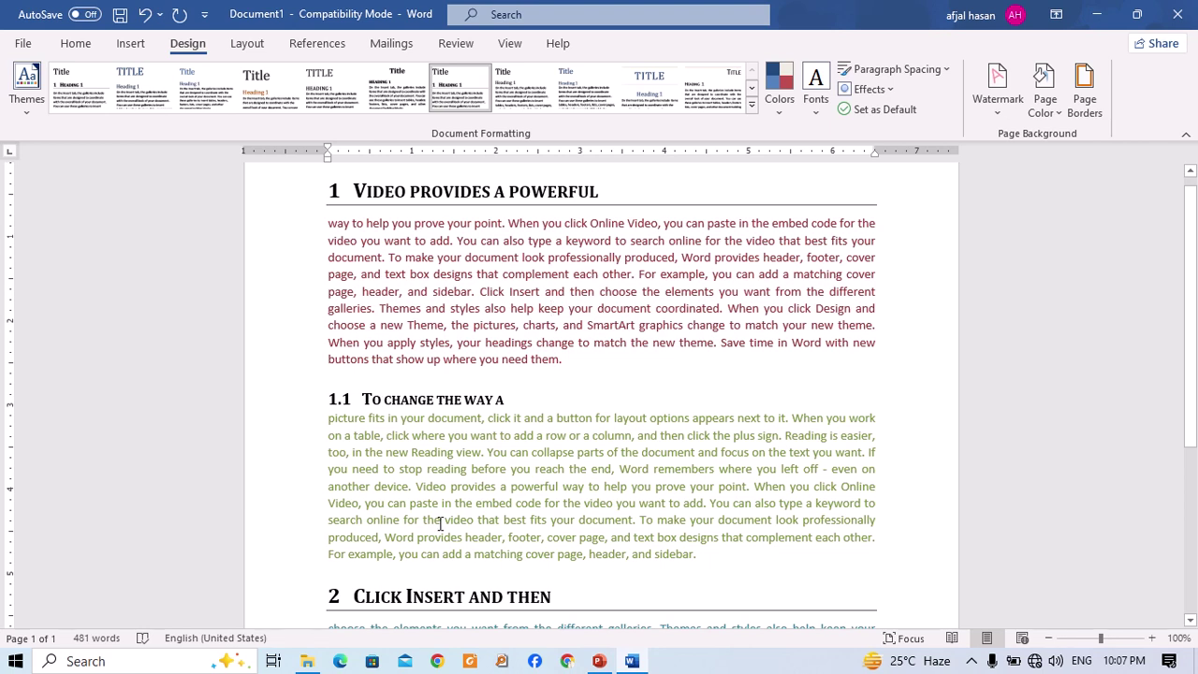
pyautogui.scroll(-1, 440, 524)
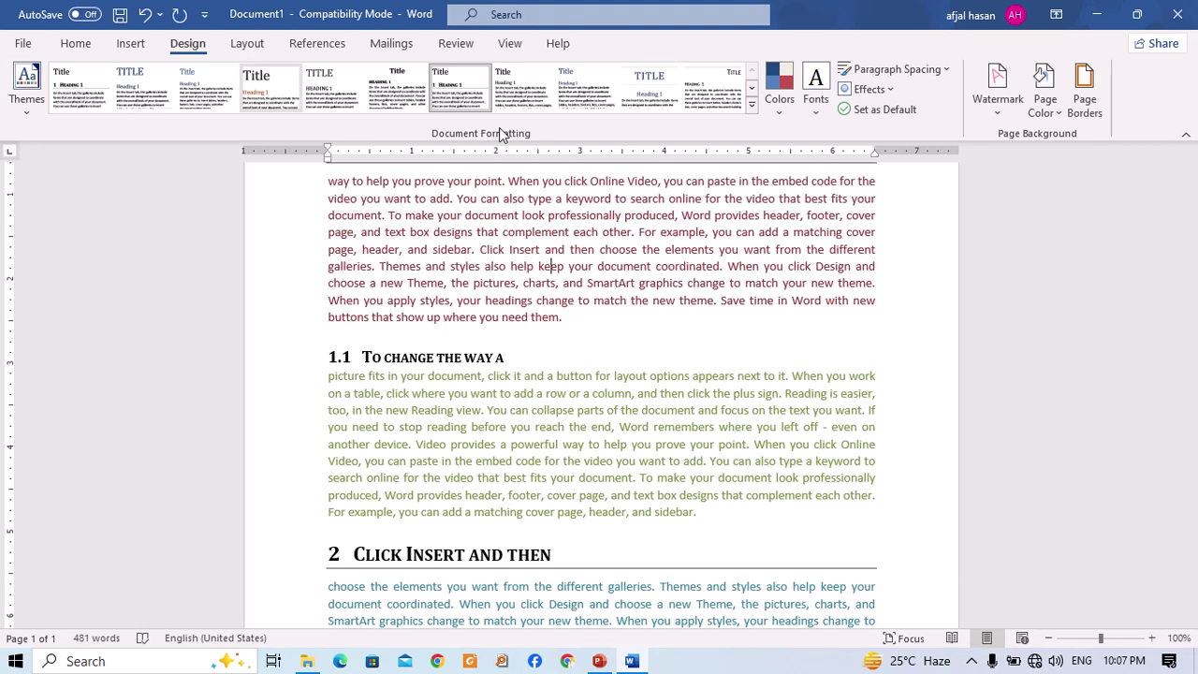
# Examine the available document themes and the full range of built-in style sets without applying one.
pyautogui.click(26, 86)
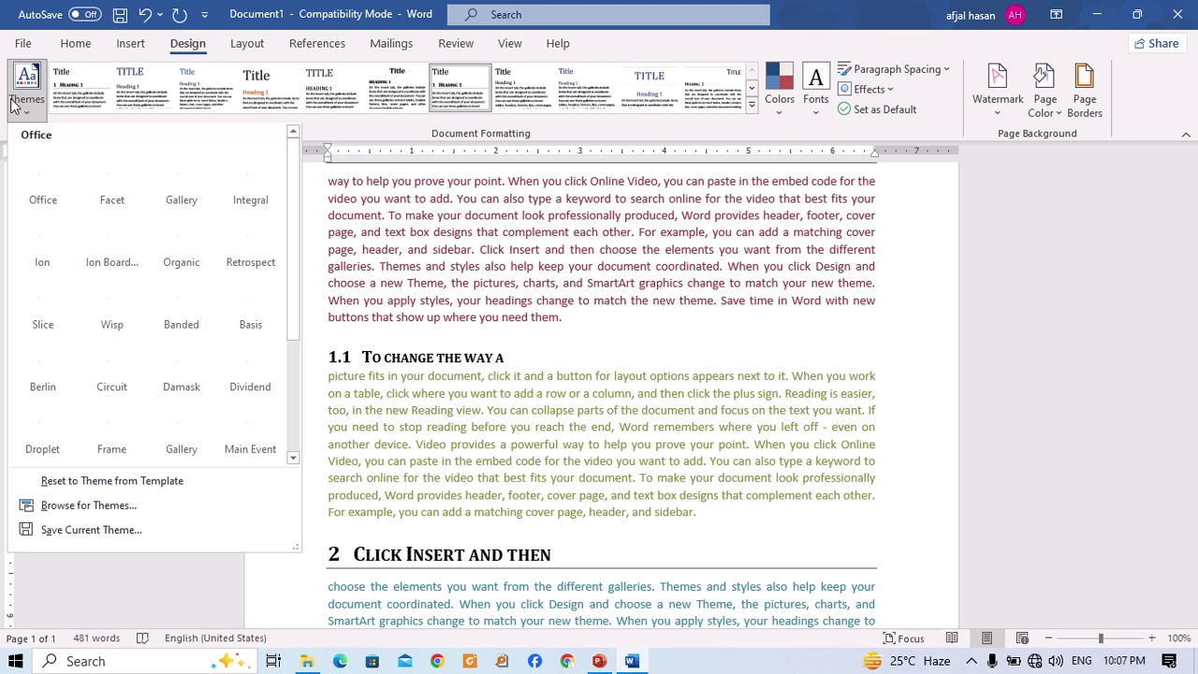
pyautogui.click(621, 380)
pyautogui.scroll(1, 620, 380)
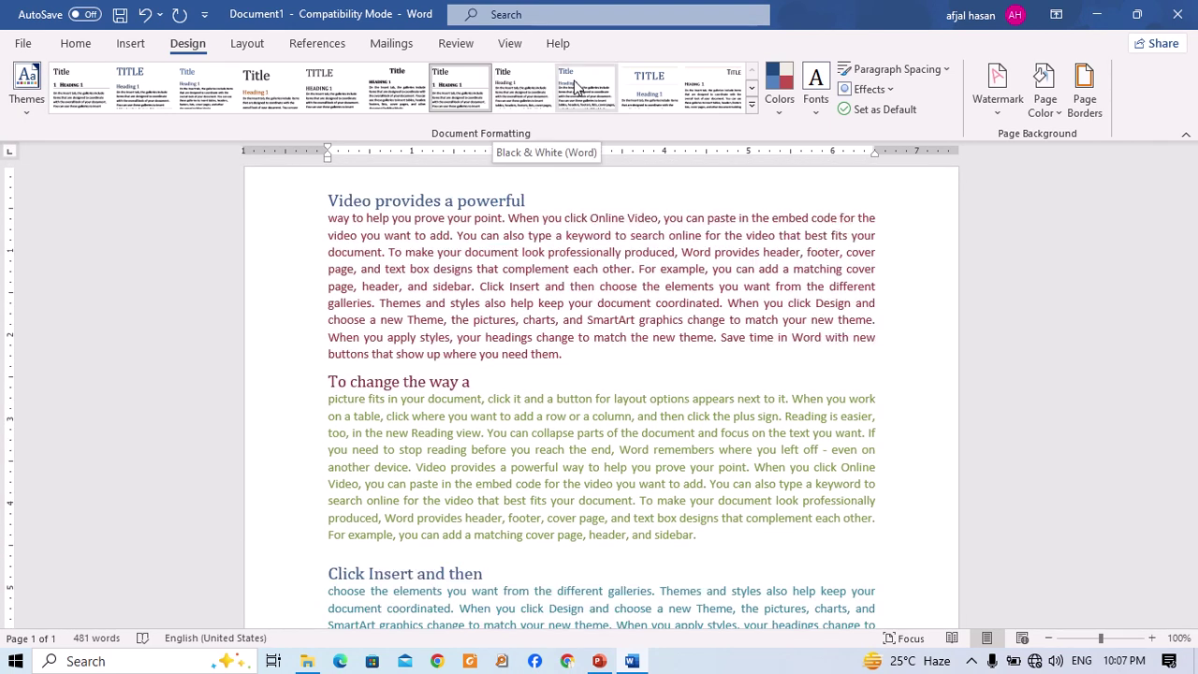
pyautogui.click(754, 106)
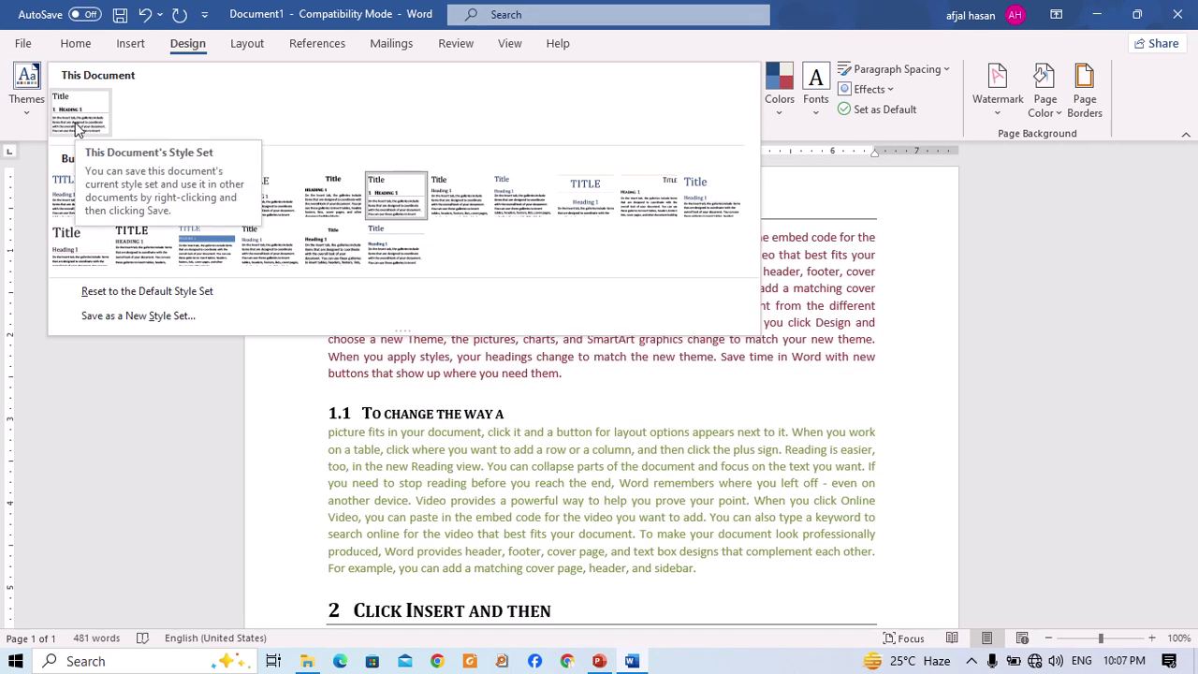
pyautogui.click(27, 98)
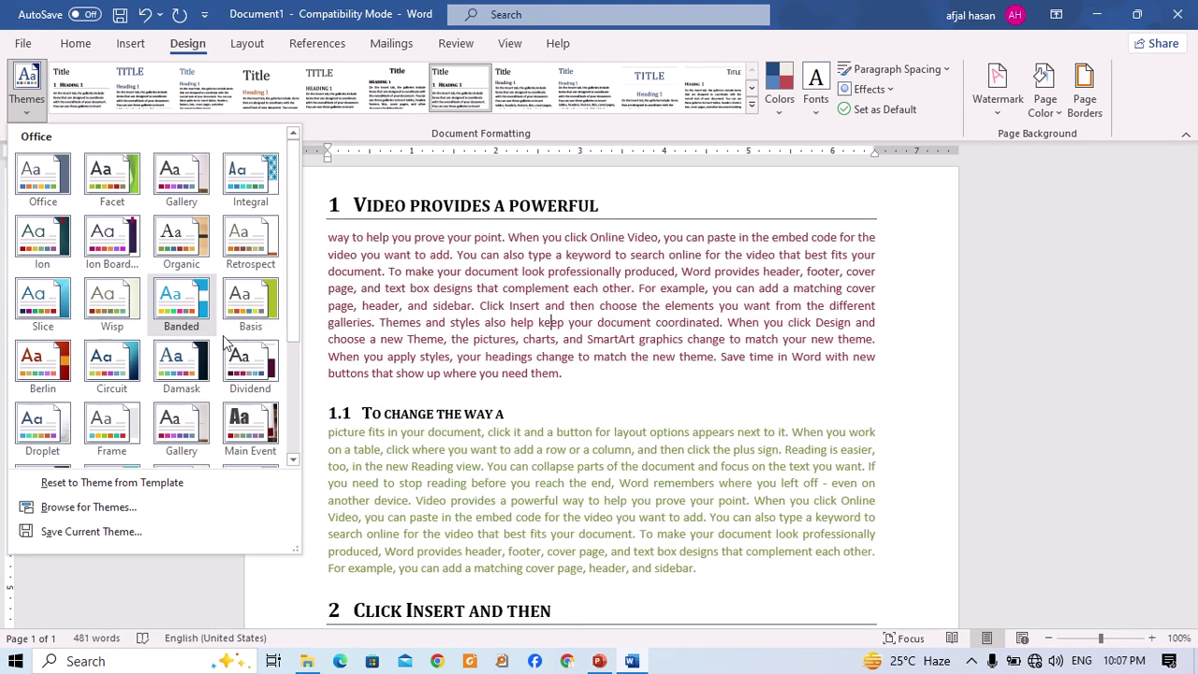
# Try the Green Yellow theme colours and replace them with the Violet II colour set for the whole document.
pyautogui.click(785, 118)
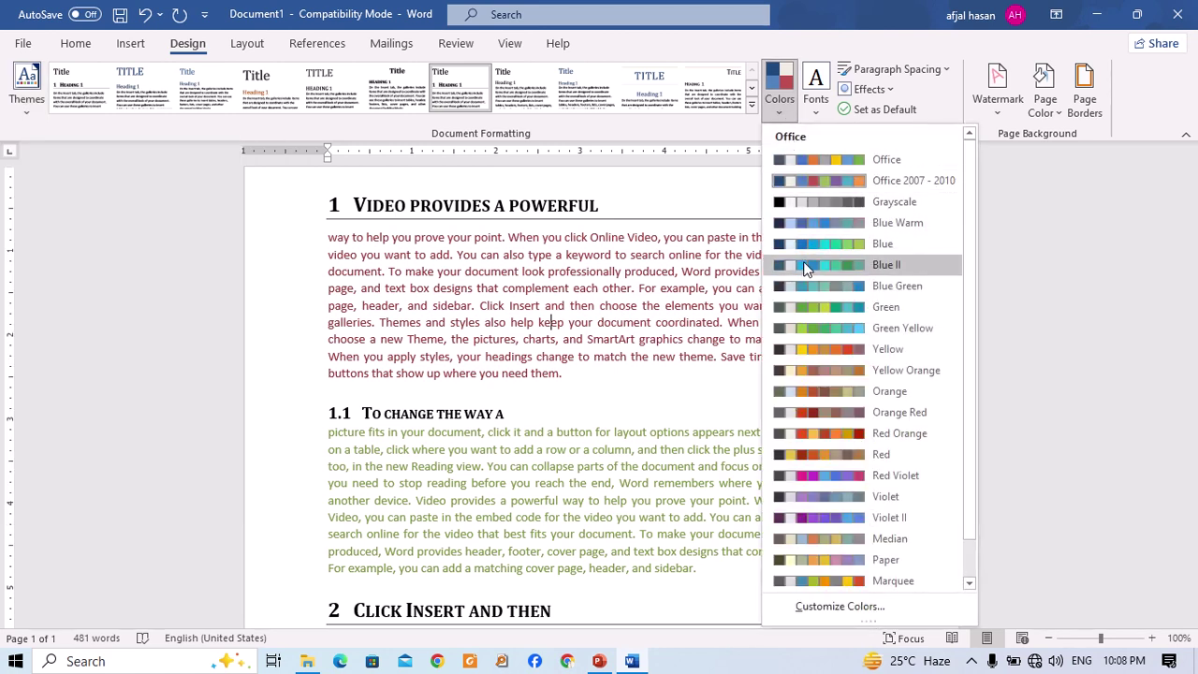
pyautogui.click(836, 329)
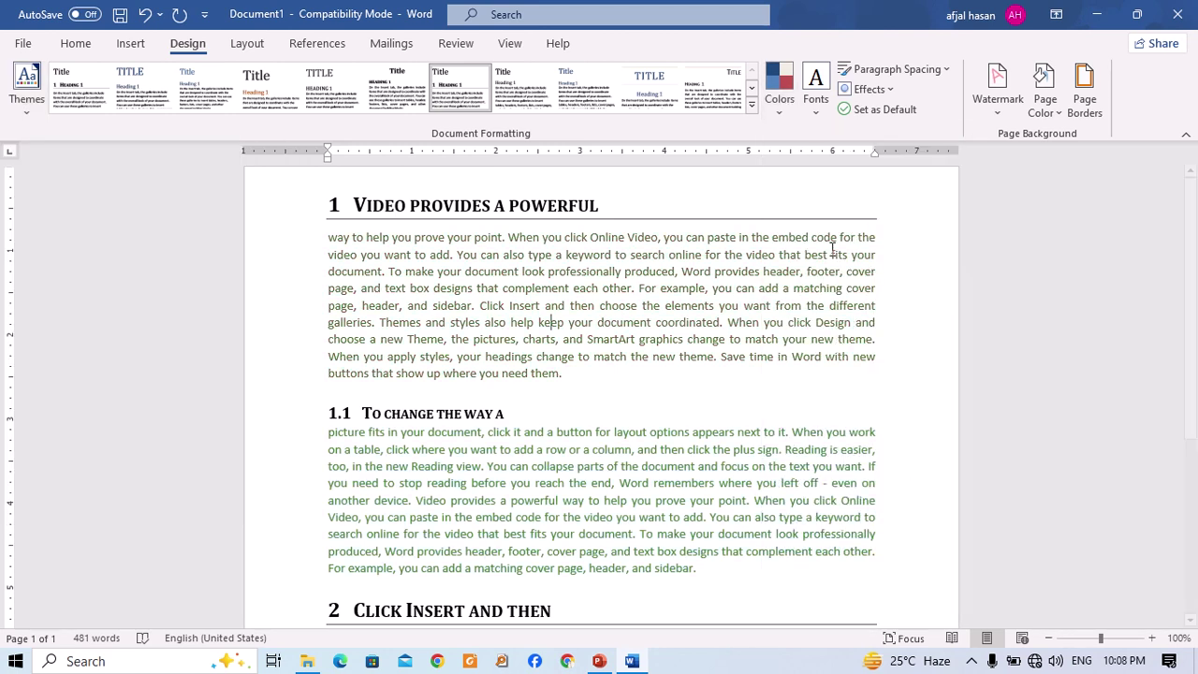
pyautogui.click(792, 107)
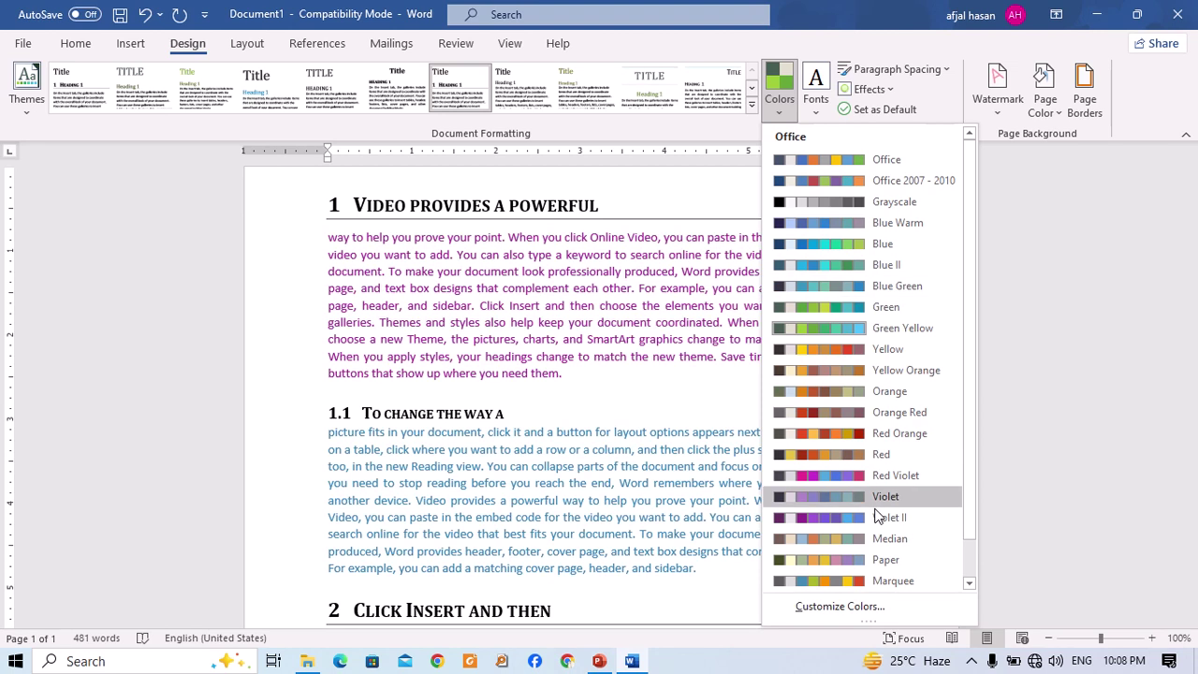
pyautogui.click(824, 420)
# Look over the theme font sets and the built-in paragraph spacing options without changing either.
pyautogui.click(815, 94)
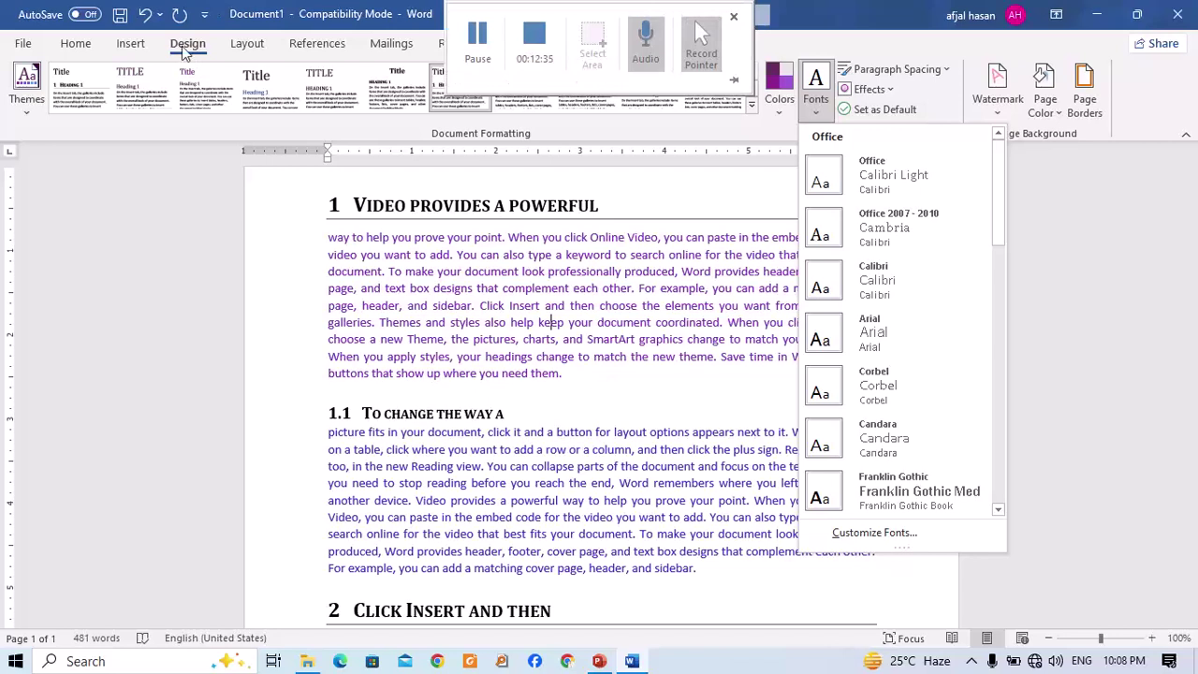
pyautogui.click(75, 45)
pyautogui.click(75, 45)
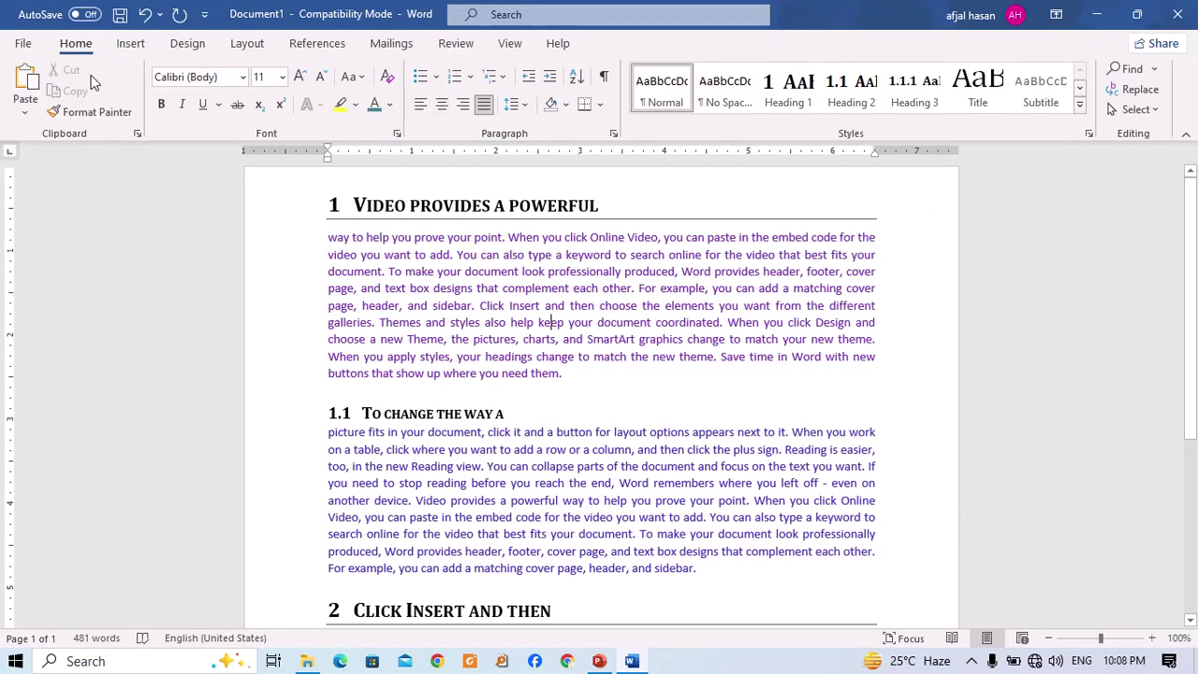
pyautogui.click(190, 45)
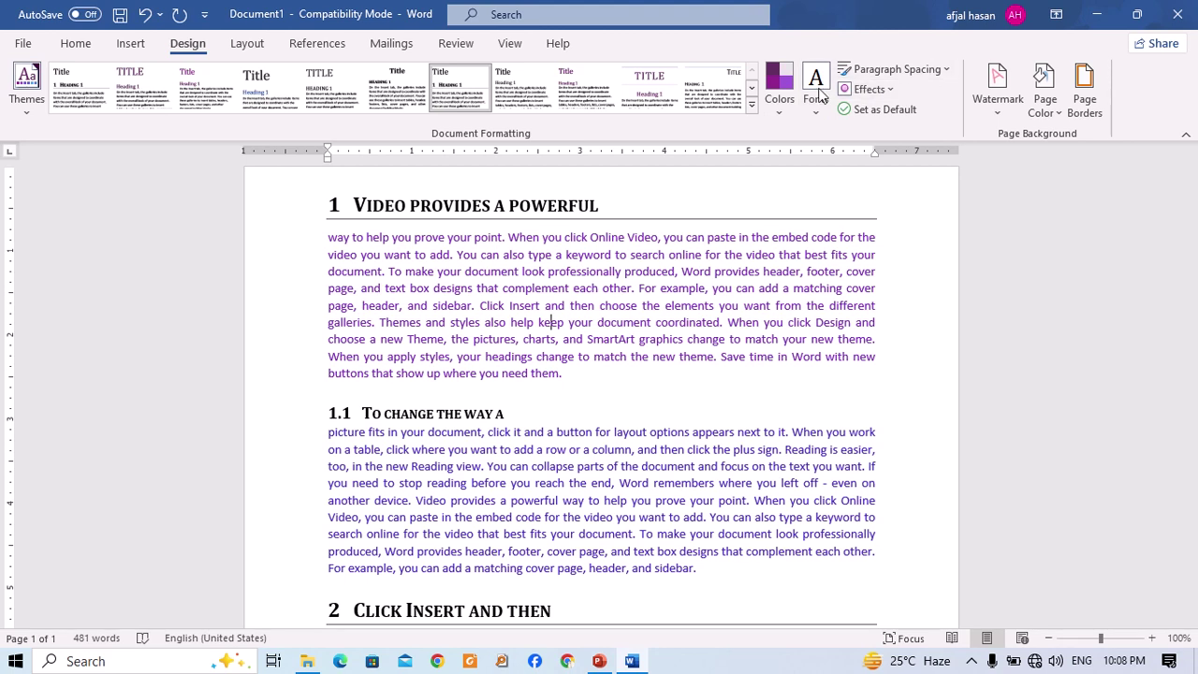
pyautogui.click(893, 69)
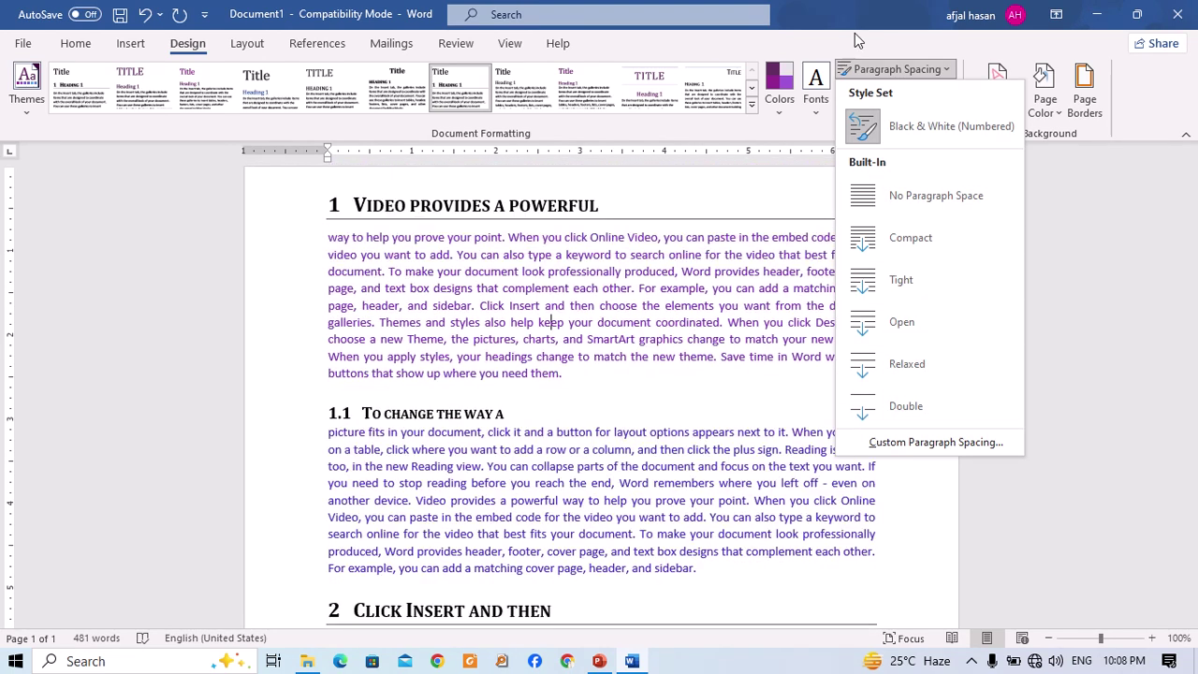
pyautogui.click(854, 33)
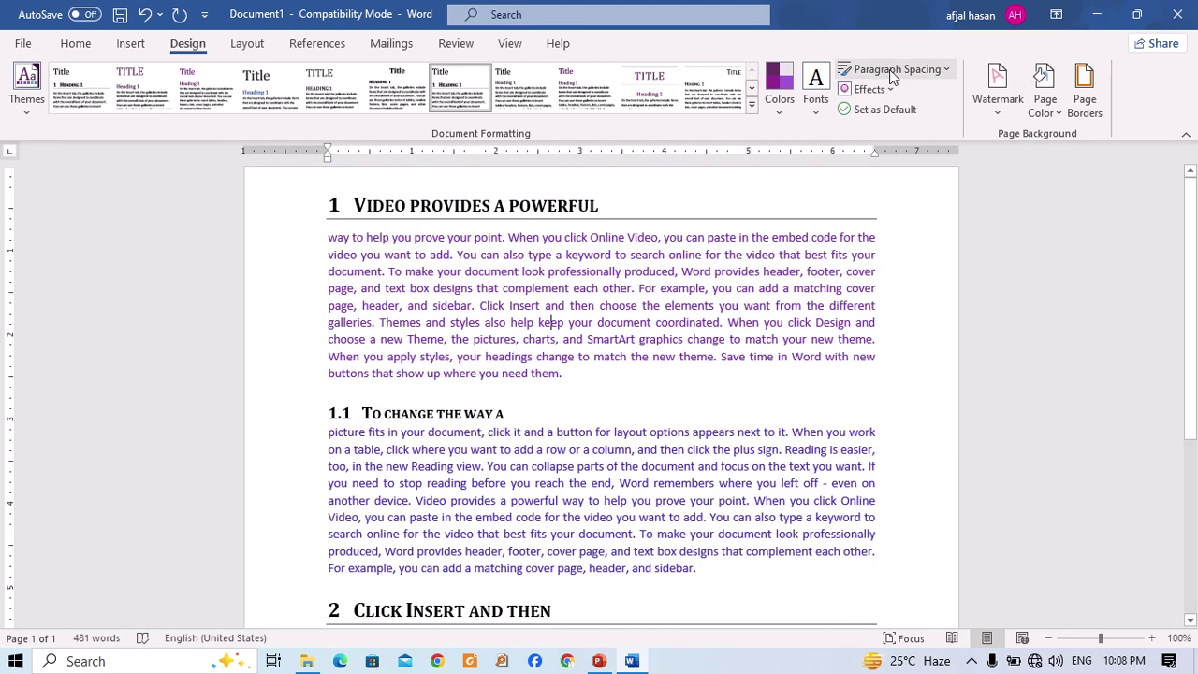
# Apply the Orange Red theme colours and the Arial Black-Arial theme fonts to the whole document.
pyautogui.click(794, 110)
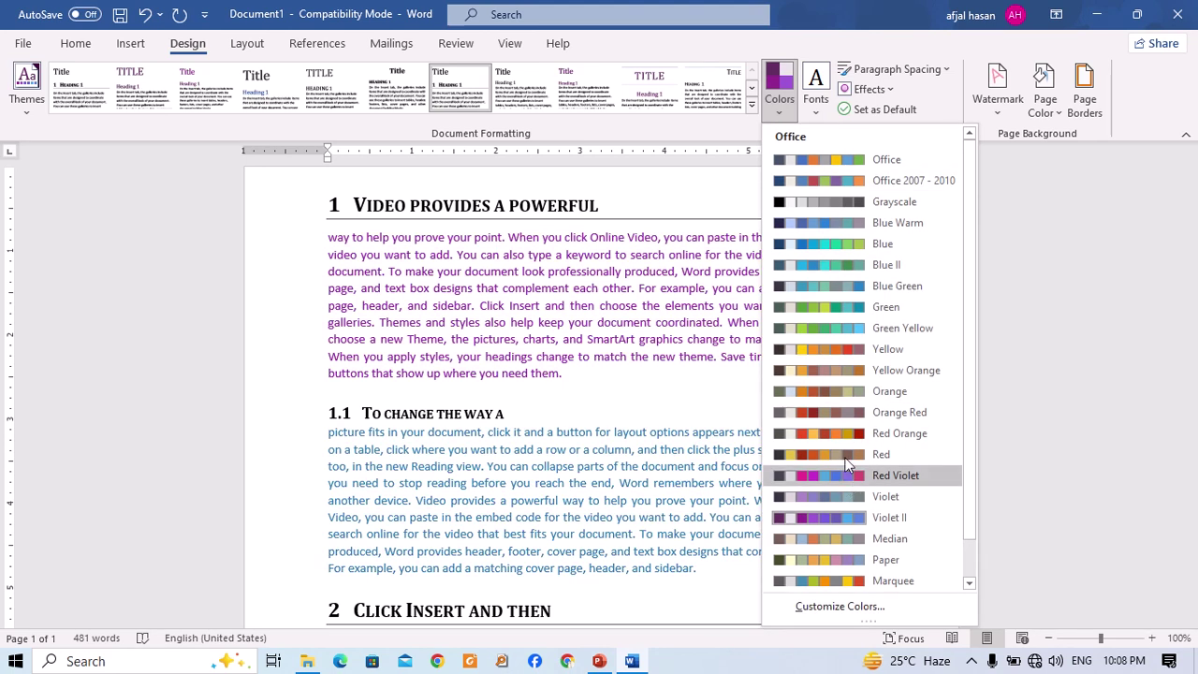
pyautogui.click(851, 410)
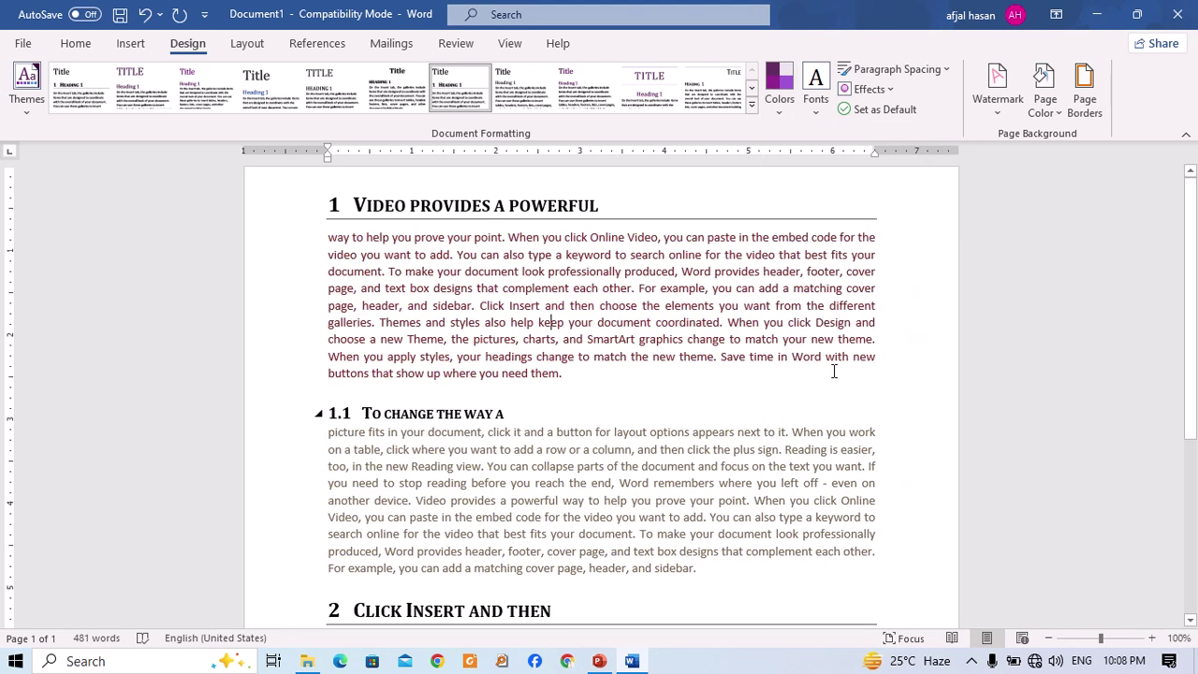
pyautogui.click(819, 101)
pyautogui.scroll(-5, 952, 328)
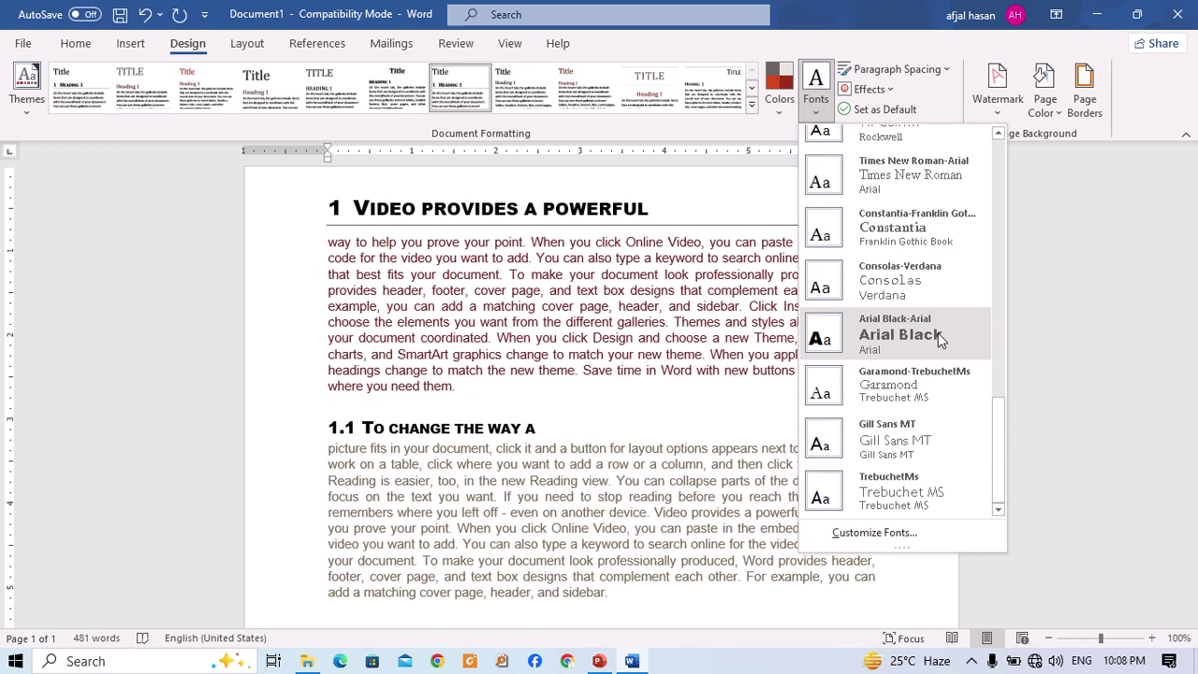
pyautogui.click(910, 339)
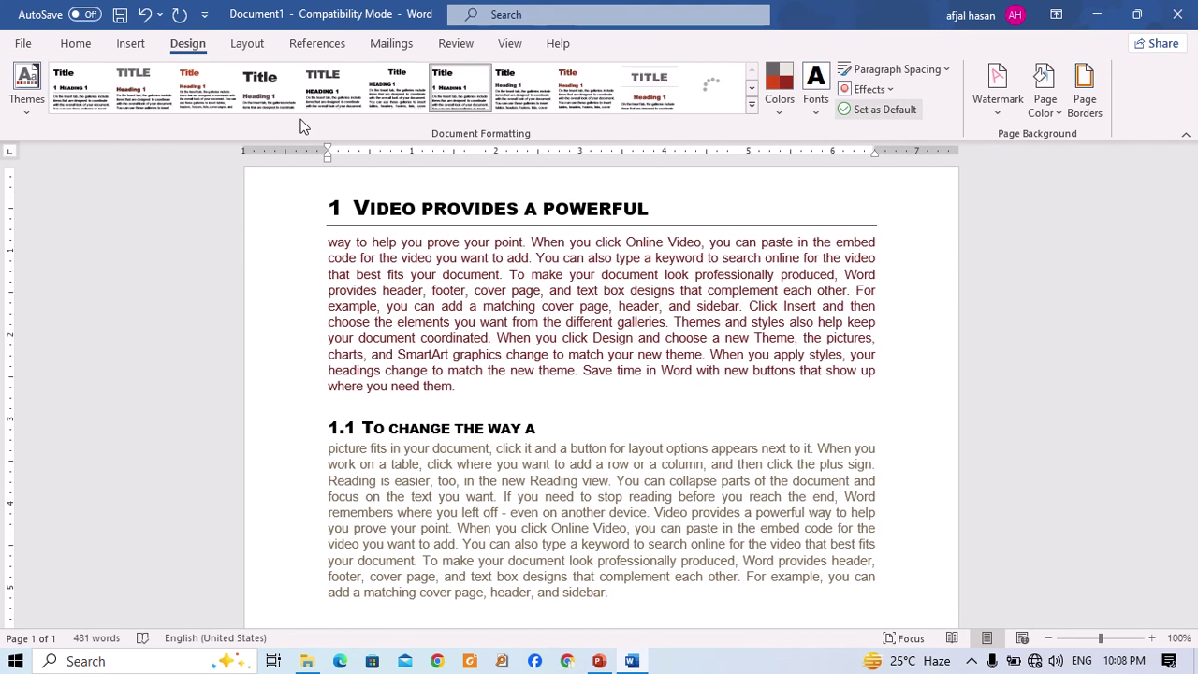
# Change the document to the style set with black, all-capitals main headings and apply the Office theme.
pyautogui.click(145, 89)
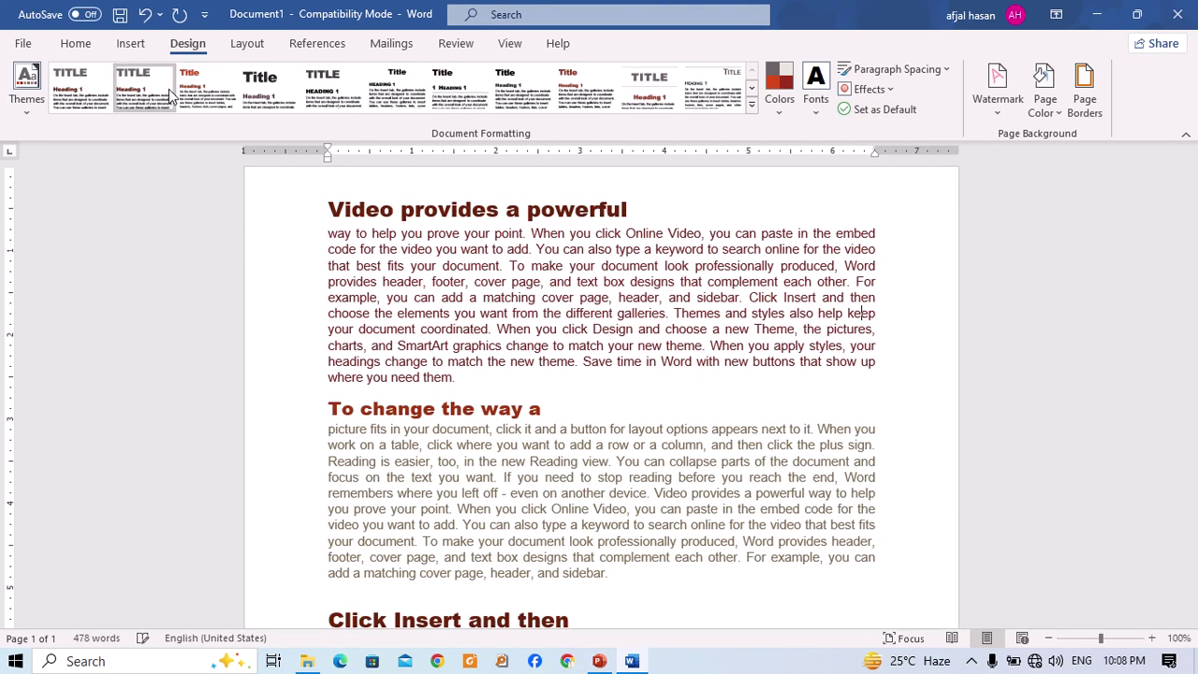
pyautogui.click(383, 95)
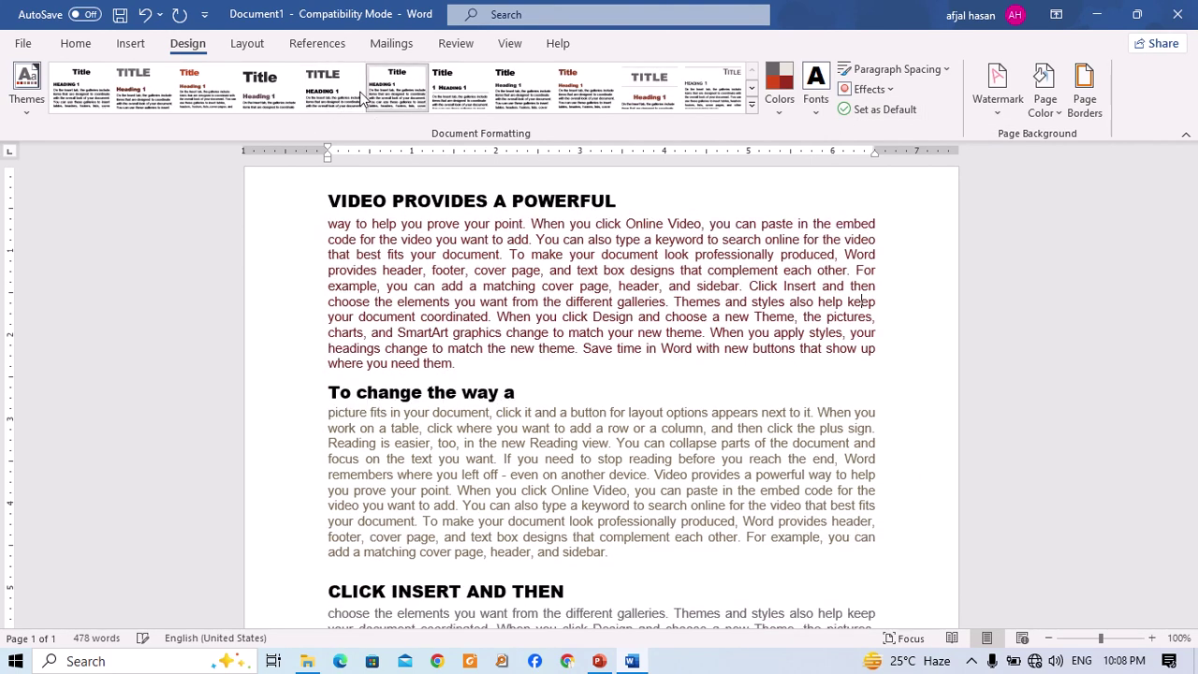
pyautogui.click(26, 89)
pyautogui.click(42, 178)
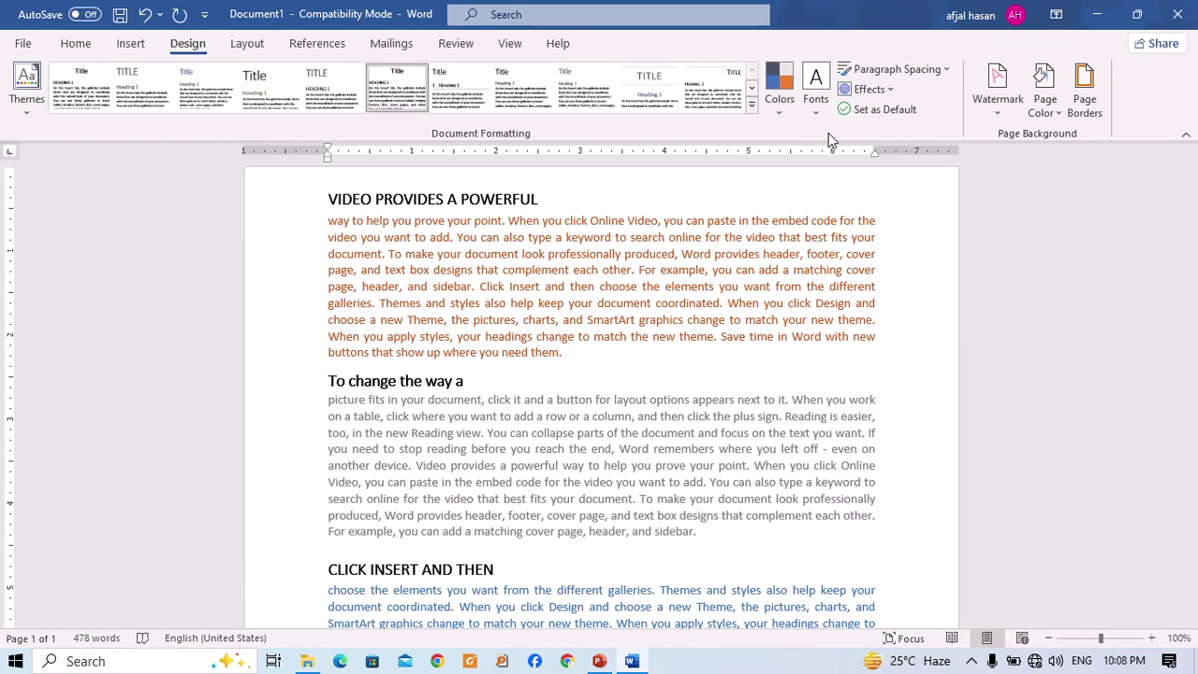
# Start a new paragraph style from the current formatting and name it EDGE.
pyautogui.click(82, 45)
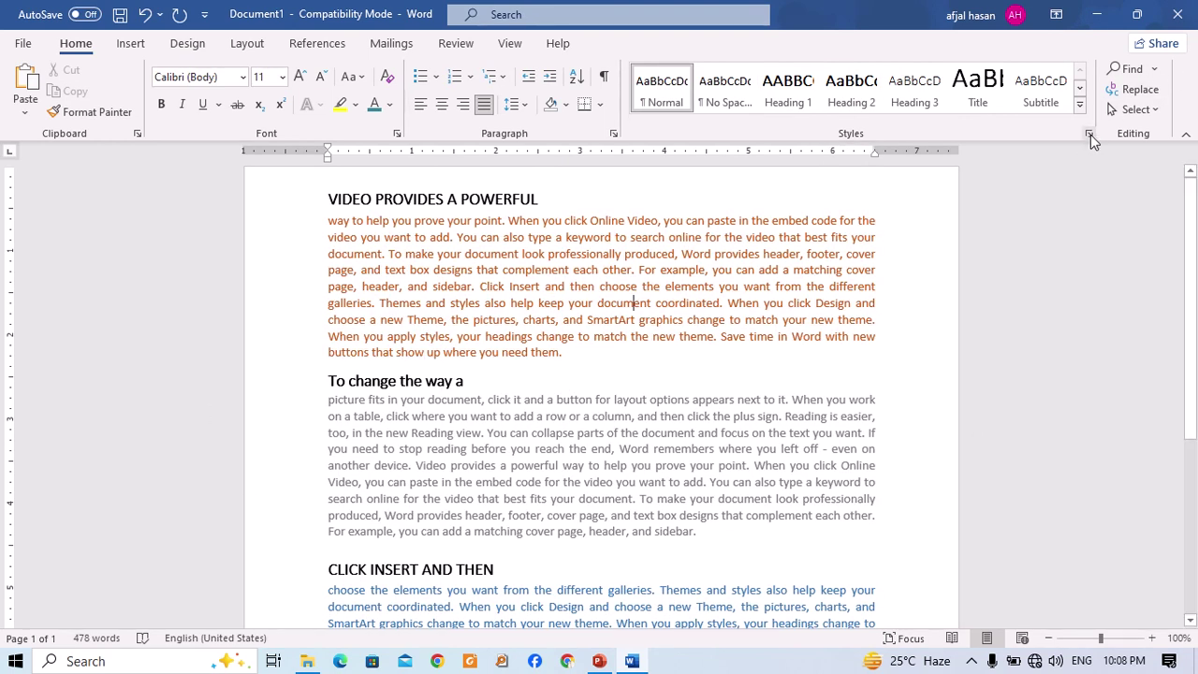
pyautogui.click(1091, 135)
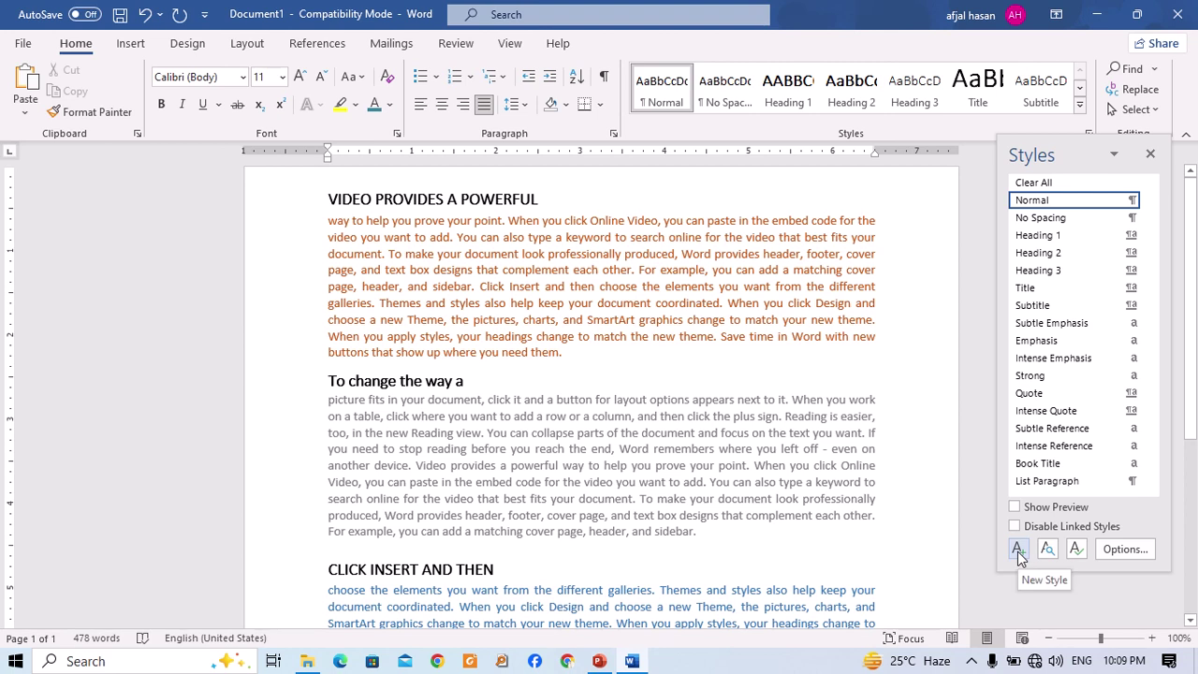
pyautogui.click(1018, 552)
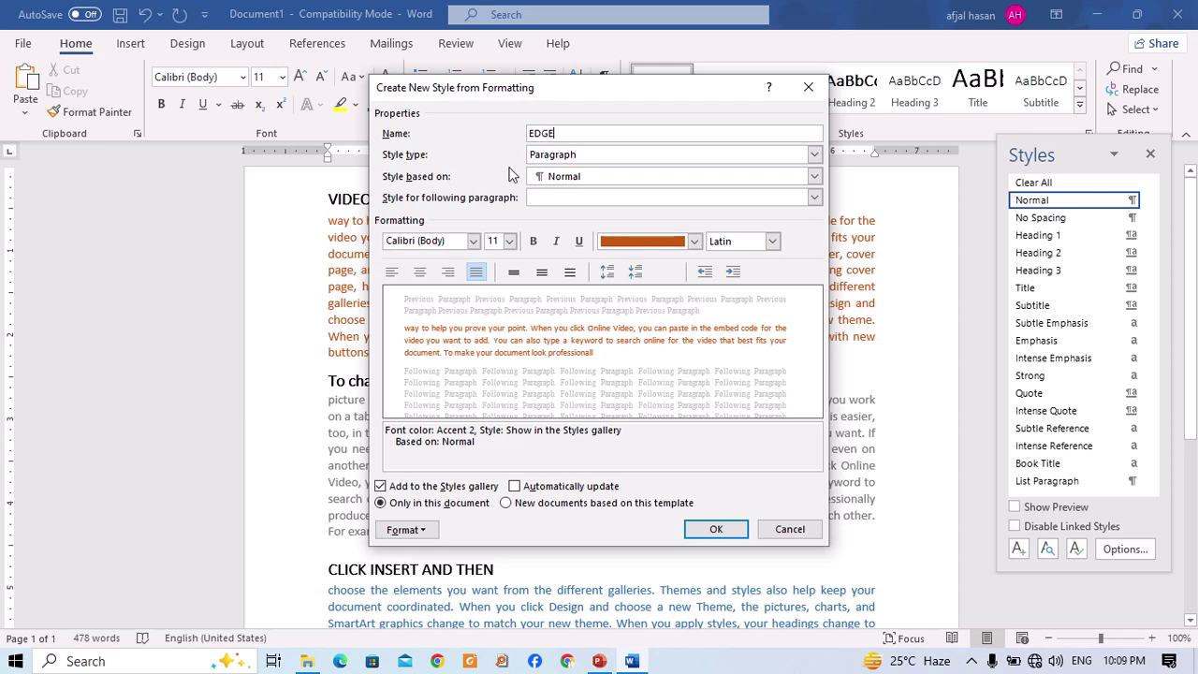
# Set the EDGE style's font to Lucida Handwriting.
pyautogui.click(473, 242)
pyautogui.click(474, 242)
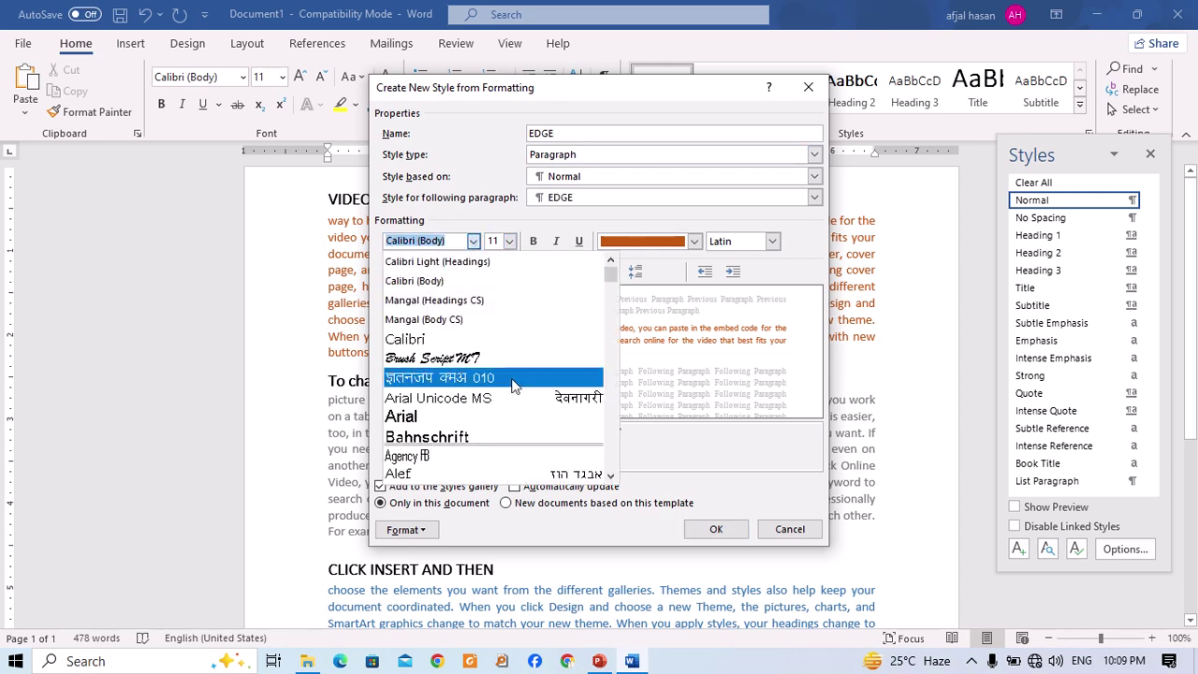
pyautogui.scroll(-1, 533, 360)
pyautogui.scroll(-10, 538, 354)
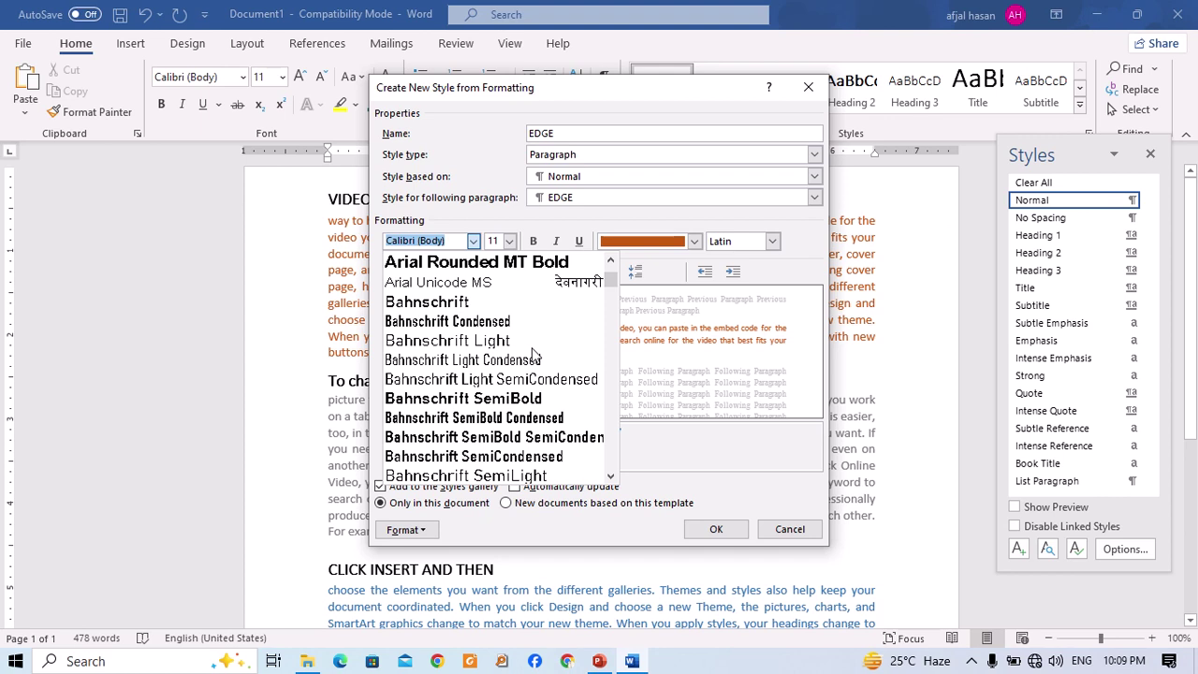
pyautogui.scroll(-10, 533, 356)
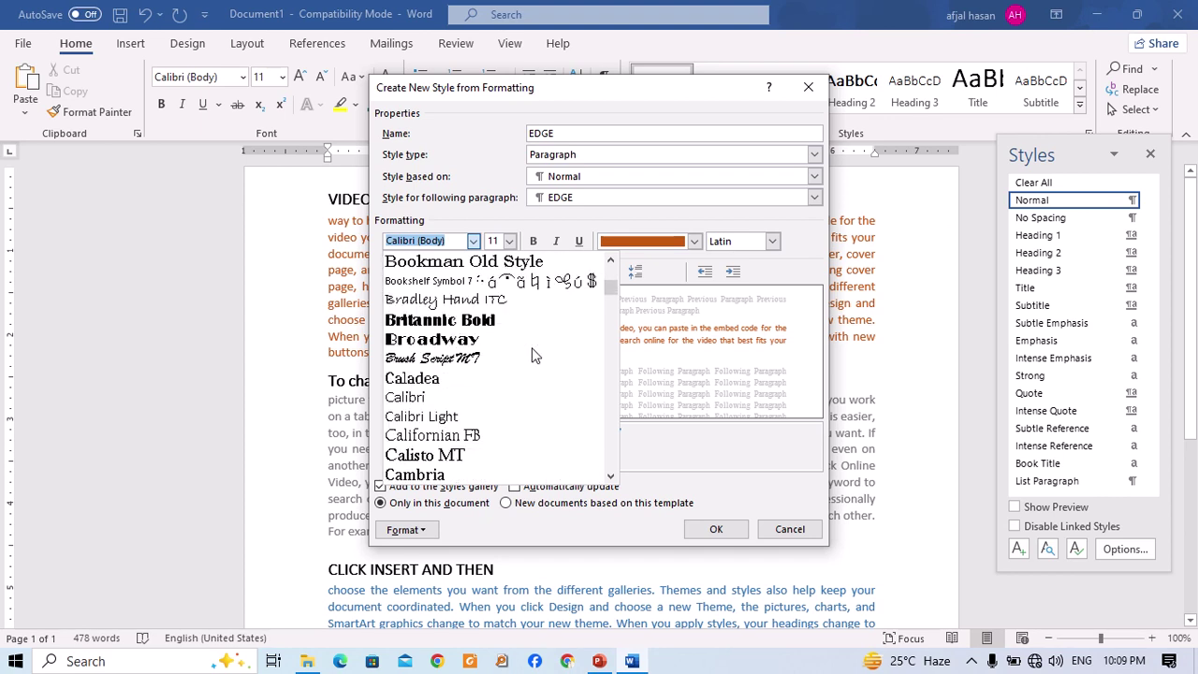
pyautogui.scroll(-4, 536, 356)
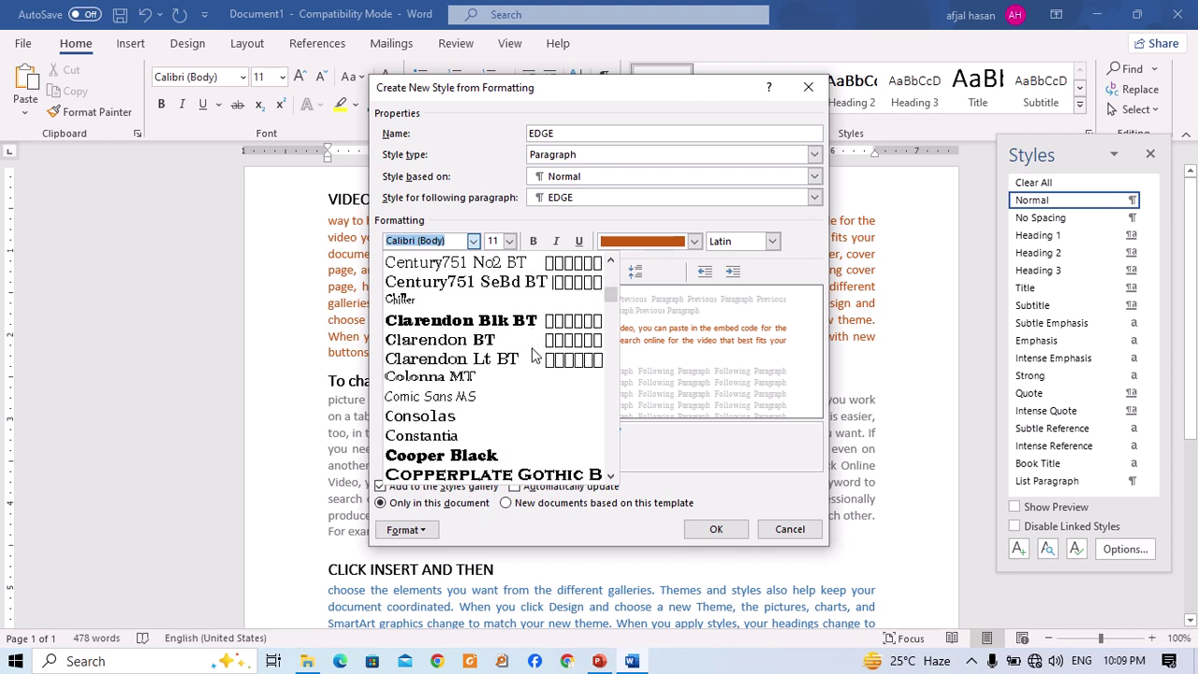
pyautogui.scroll(-1, 486, 360)
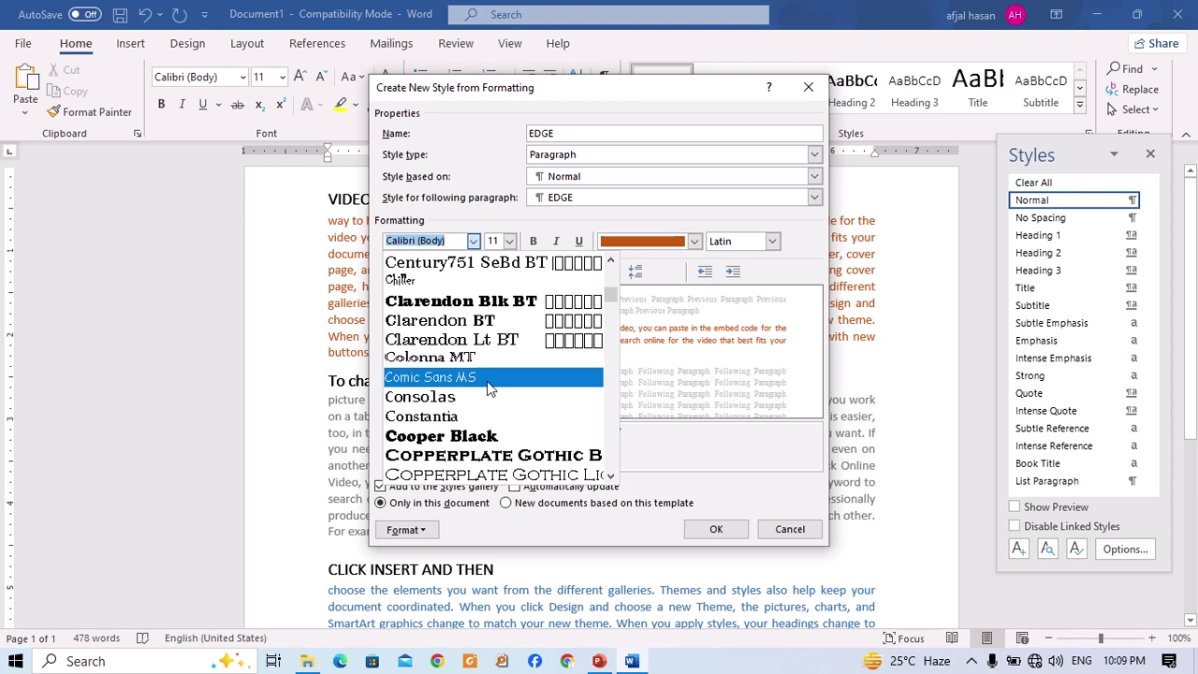
pyautogui.scroll(-7, 489, 380)
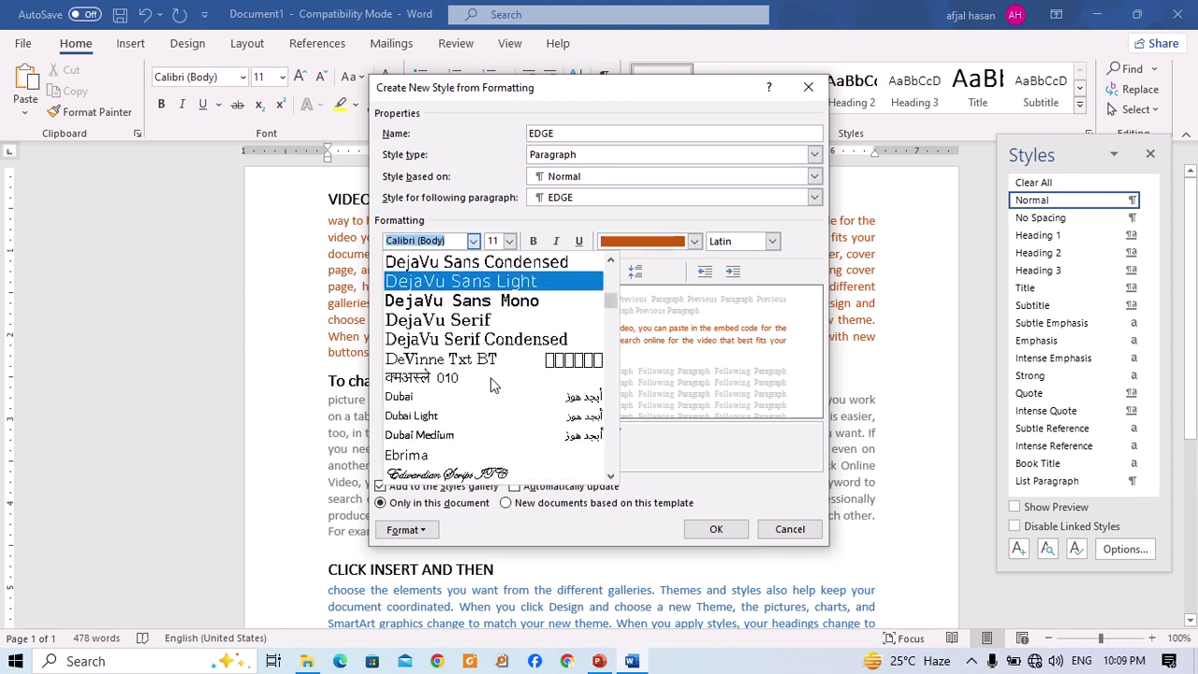
pyautogui.scroll(-10, 490, 378)
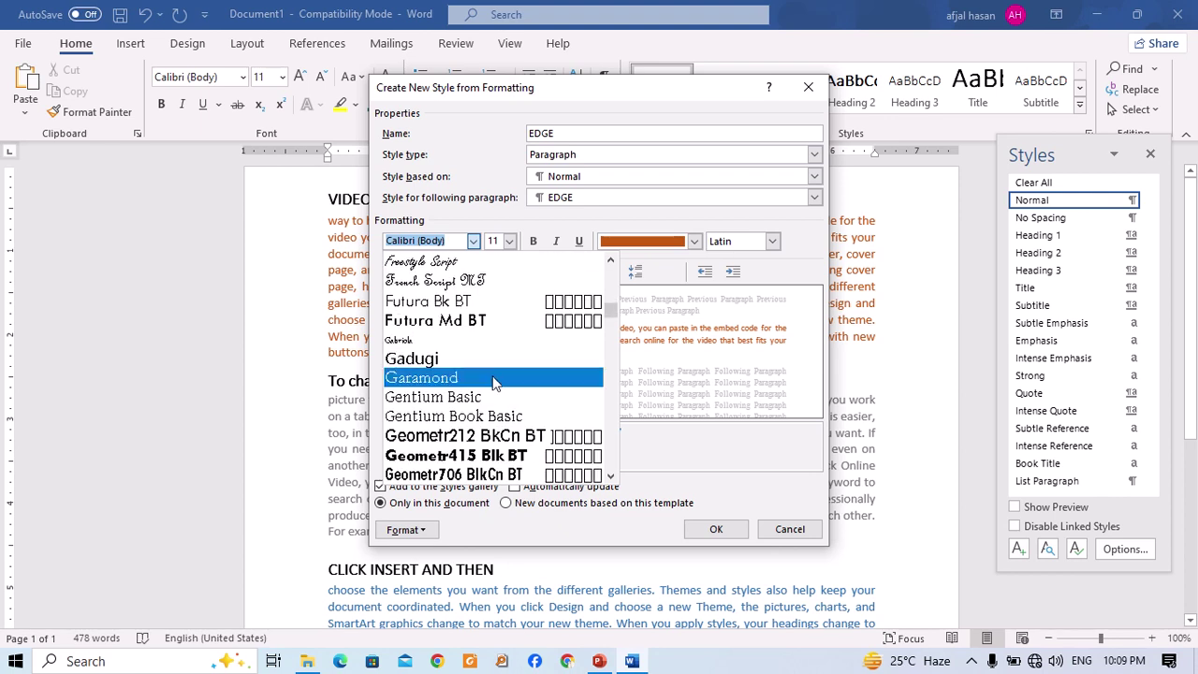
pyautogui.scroll(-15, 494, 383)
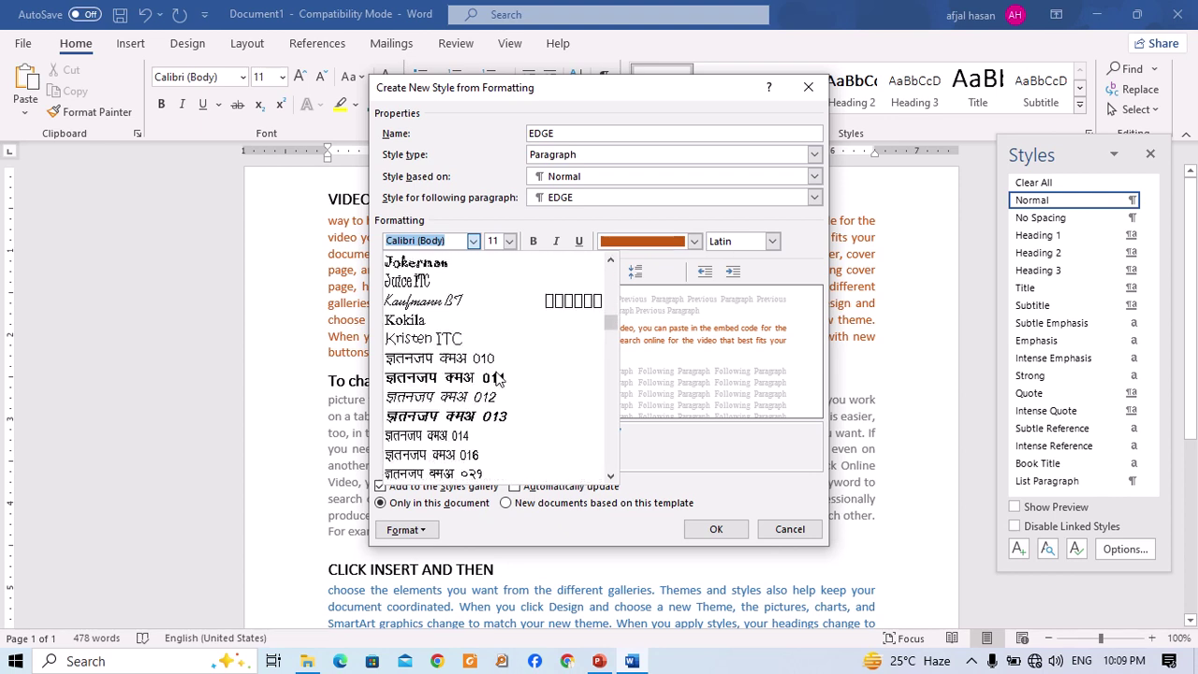
pyautogui.scroll(-10, 496, 378)
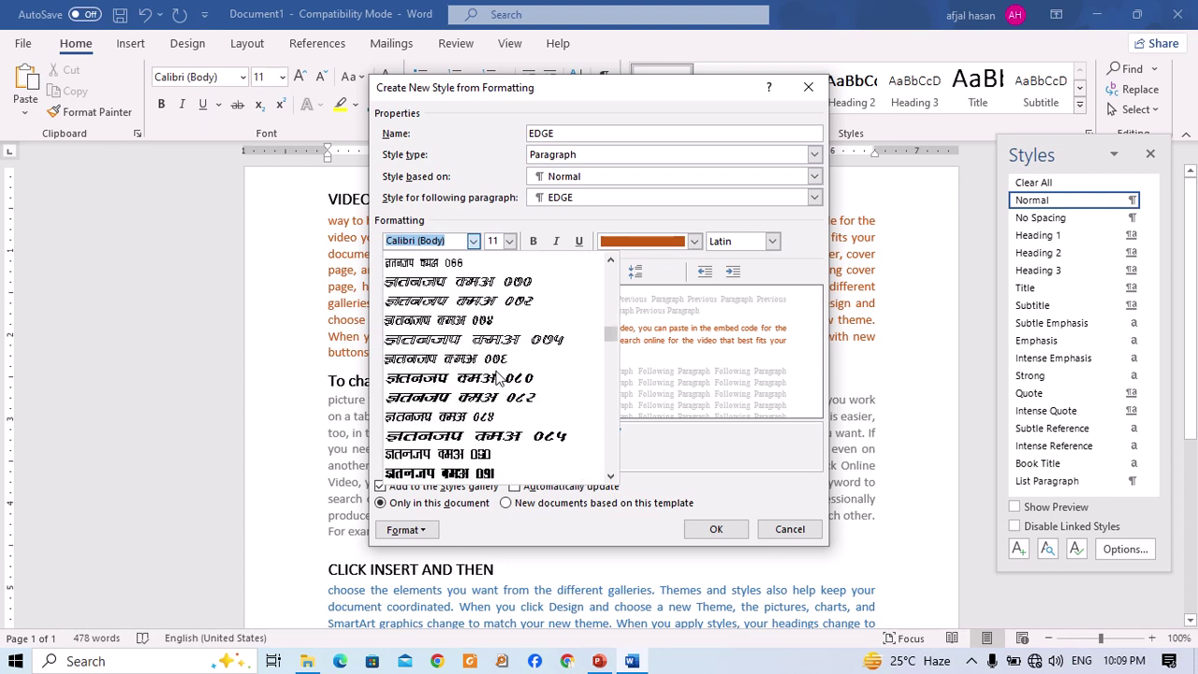
pyautogui.scroll(-8, 500, 374)
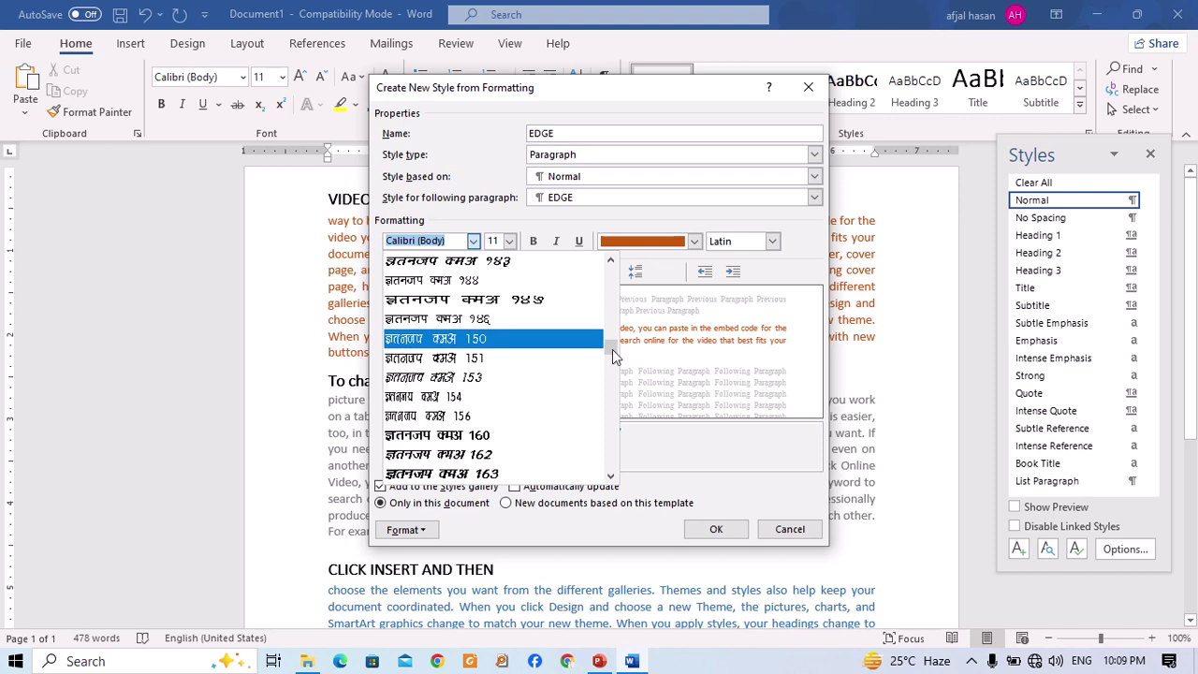
pyautogui.moveTo(612, 349); pyautogui.dragTo(617, 419)
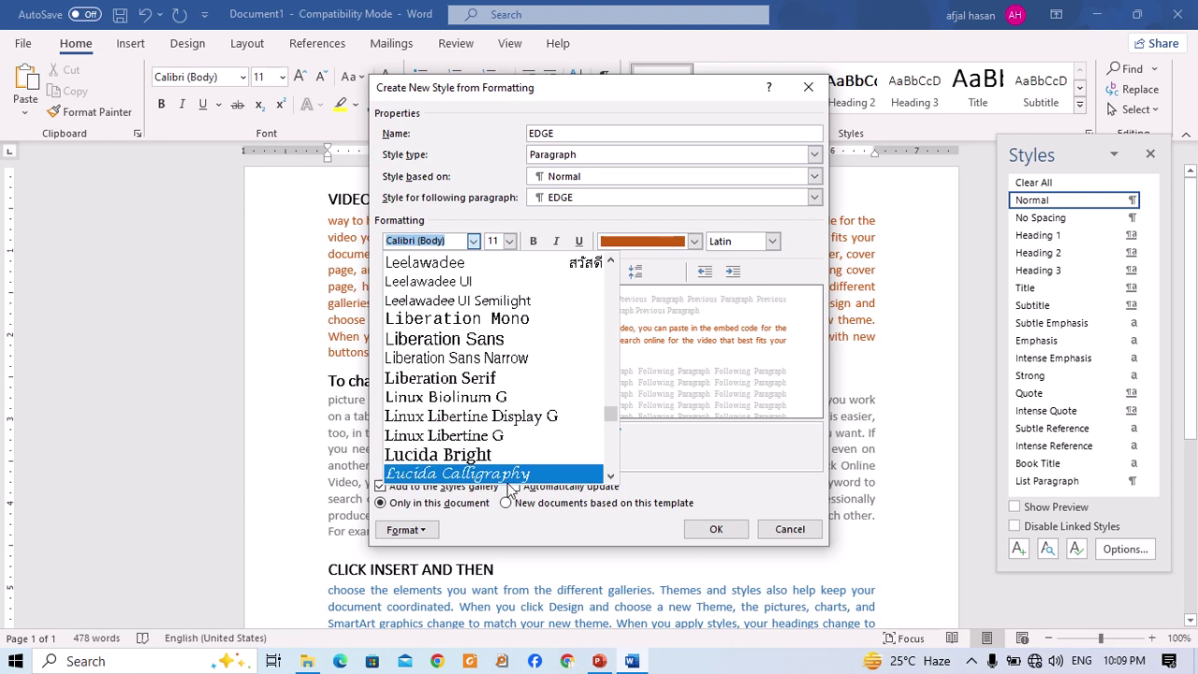
pyautogui.scroll(-4, 529, 468)
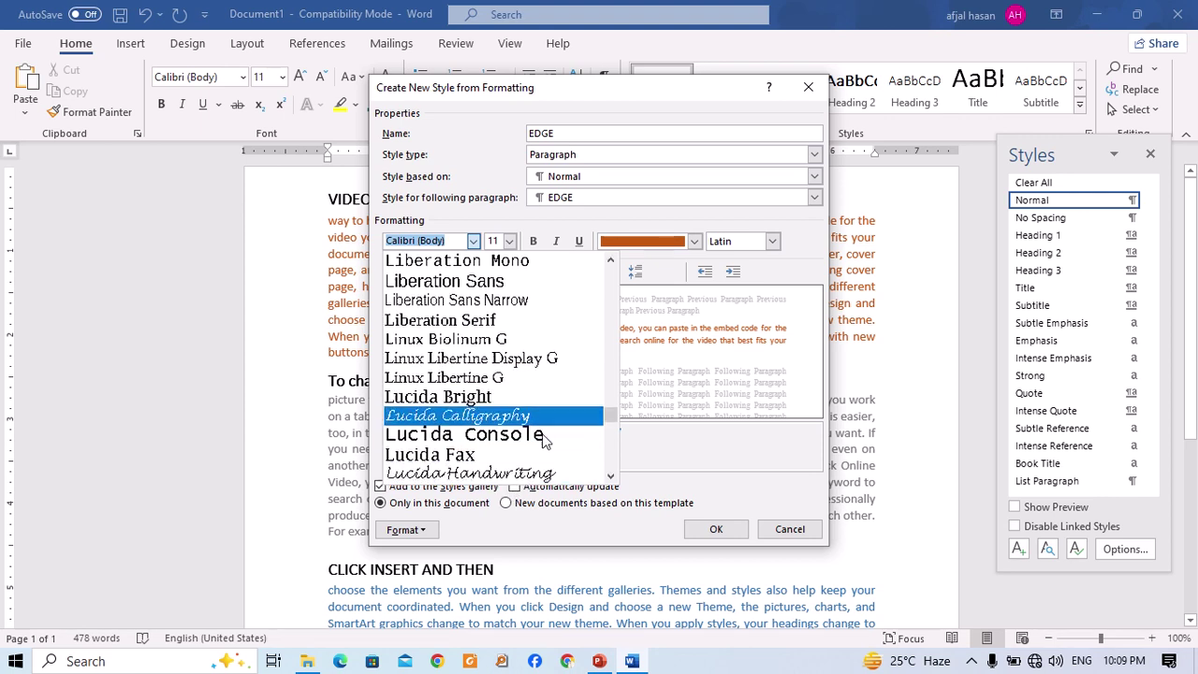
pyautogui.click(472, 454)
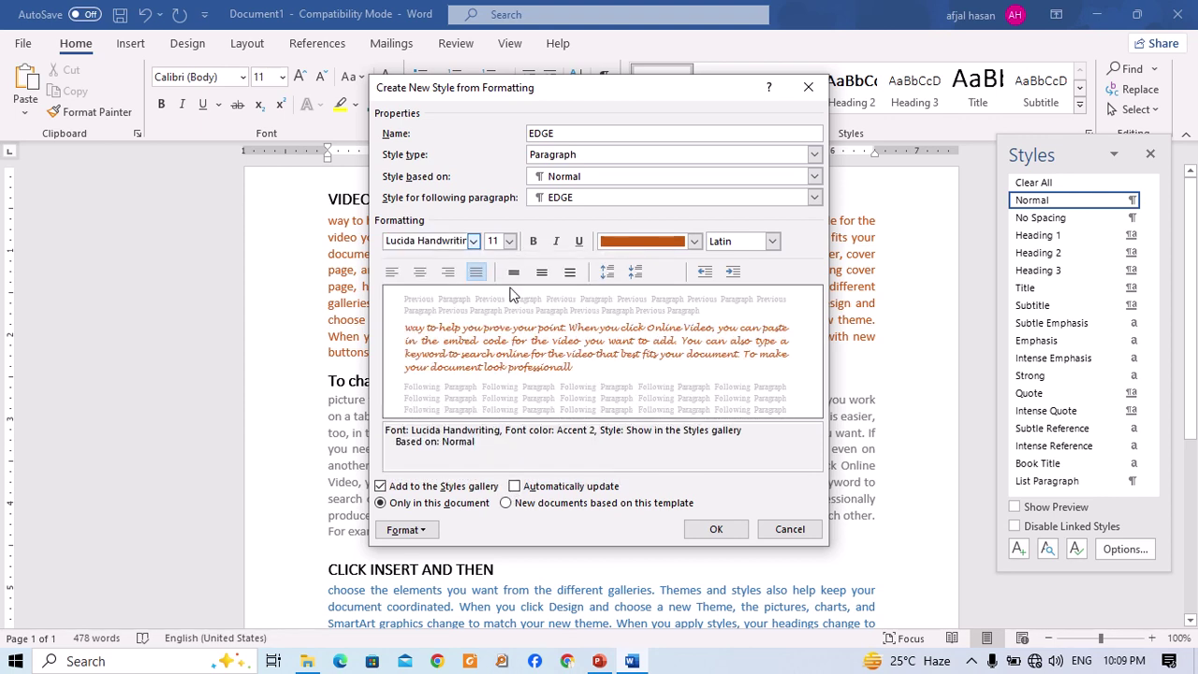
# Try font size 16 for the EDGE style, return it to 11, and set the font colour to Dark Blue, keeping Latin script.
pyautogui.click(510, 242)
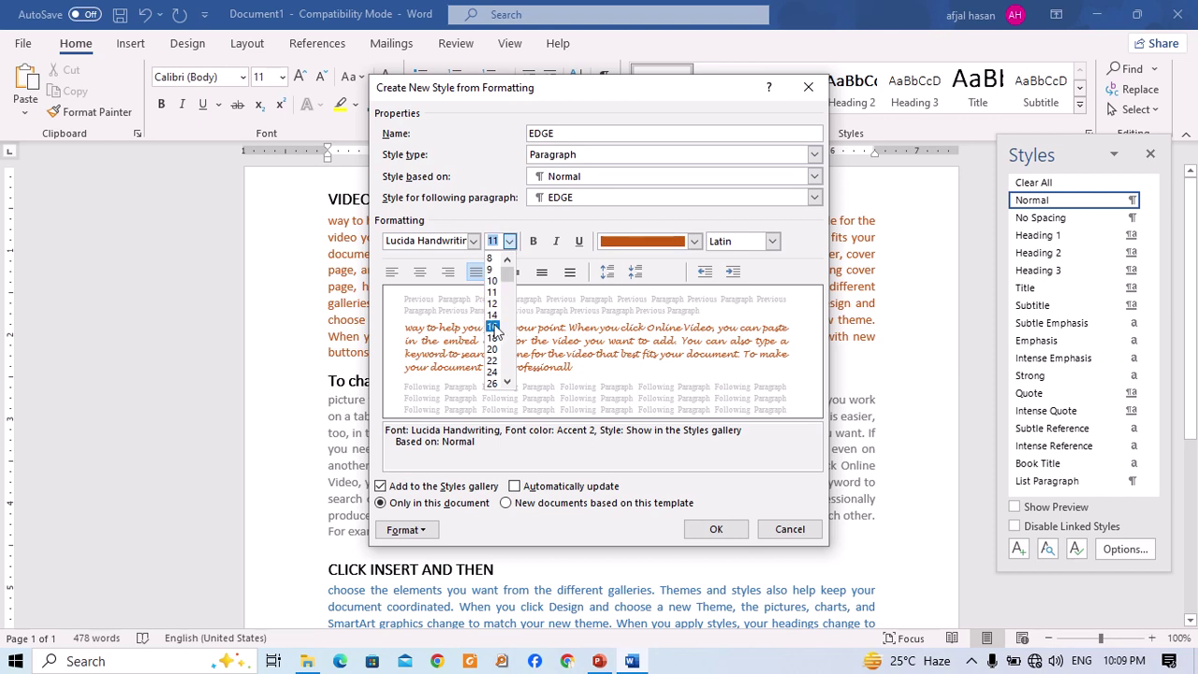
pyautogui.click(493, 327)
pyautogui.click(508, 245)
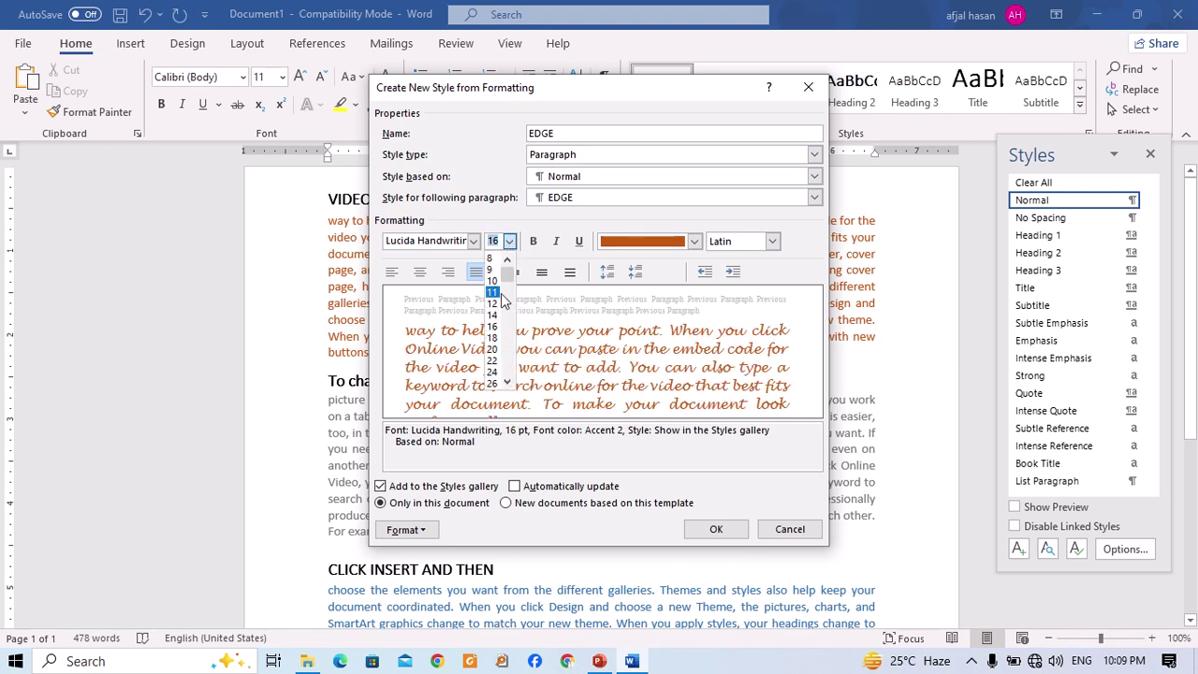
pyautogui.click(492, 293)
pyautogui.click(693, 241)
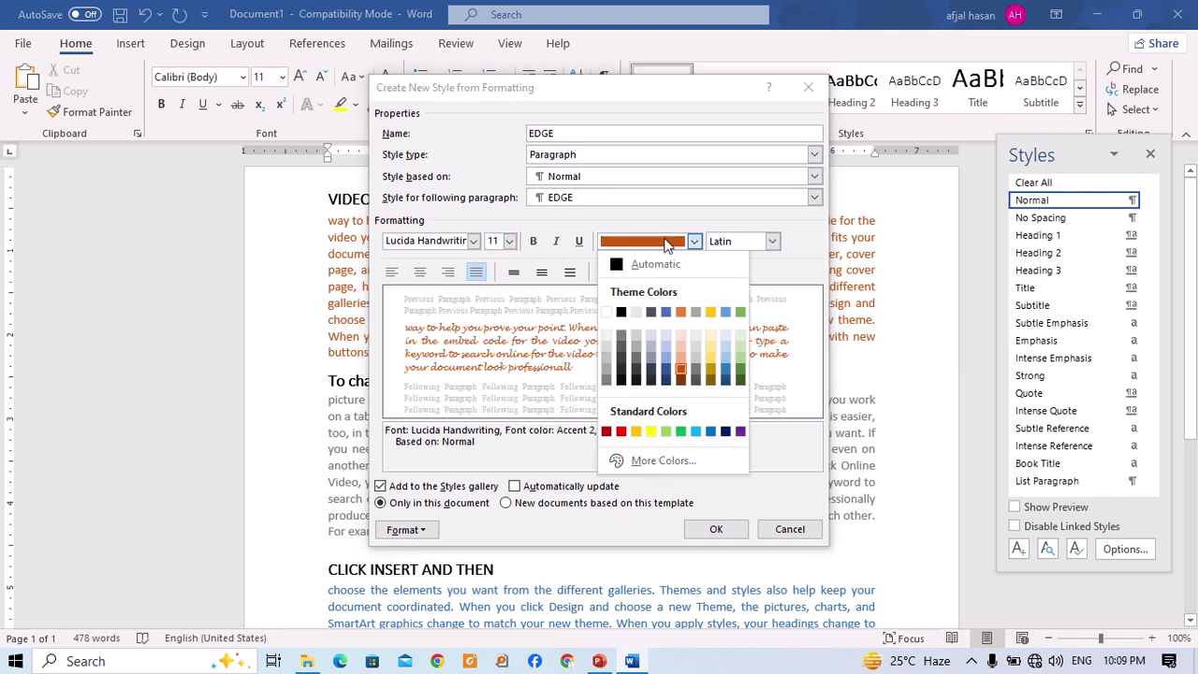
pyautogui.click(726, 431)
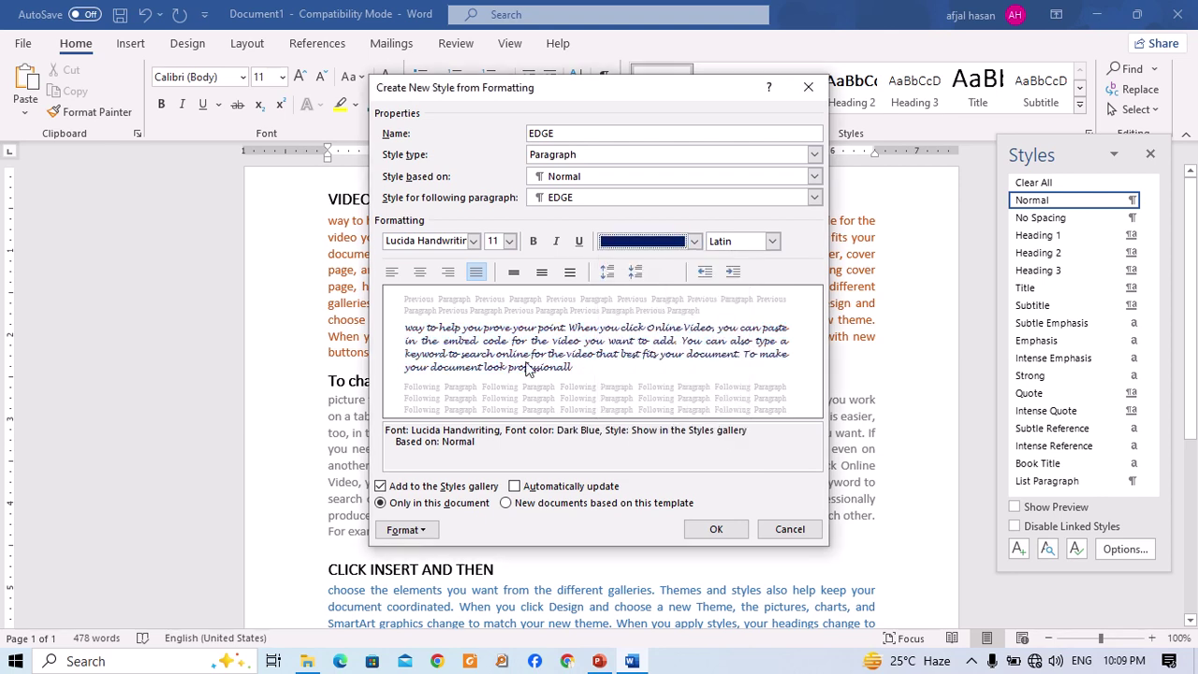
pyautogui.click(748, 242)
pyautogui.click(740, 256)
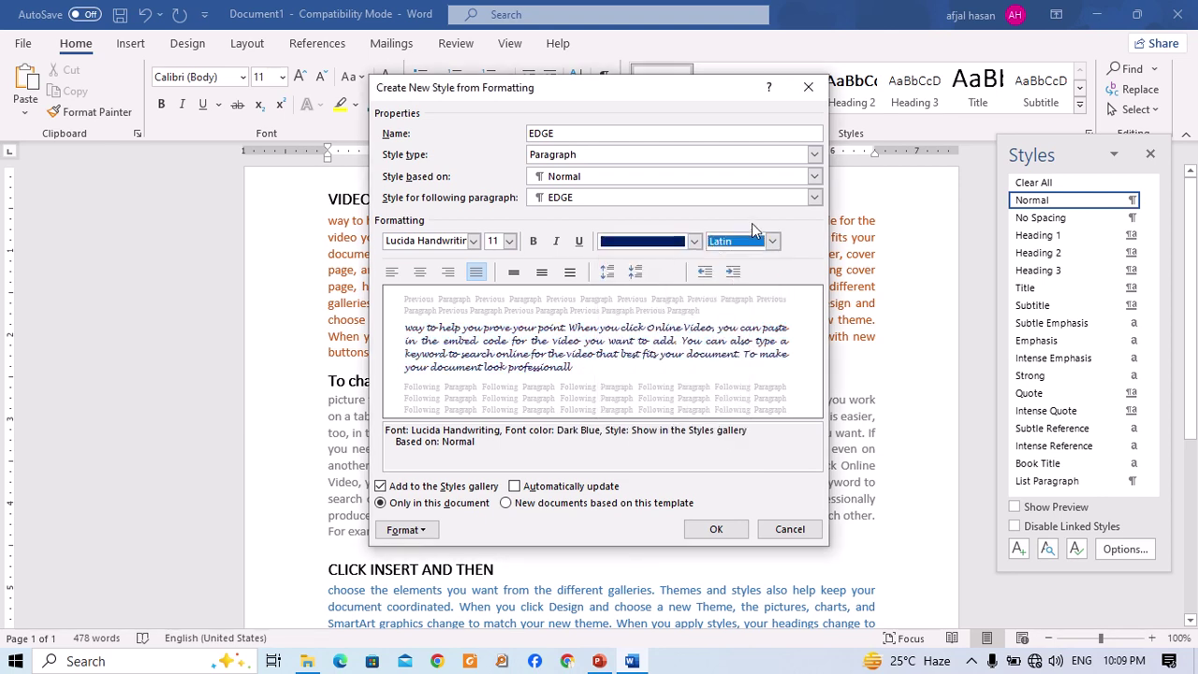
# Give the EDGE style single line spacing, trying centred alignment before returning it to justified.
pyautogui.click(515, 273)
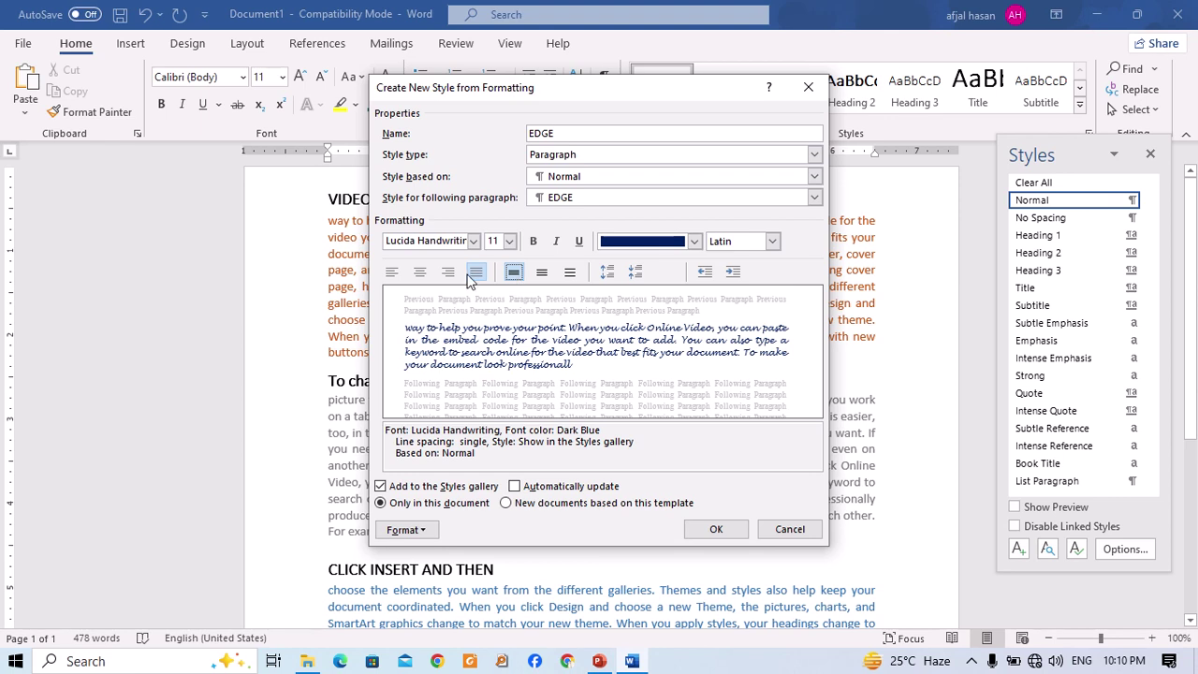
pyautogui.click(419, 272)
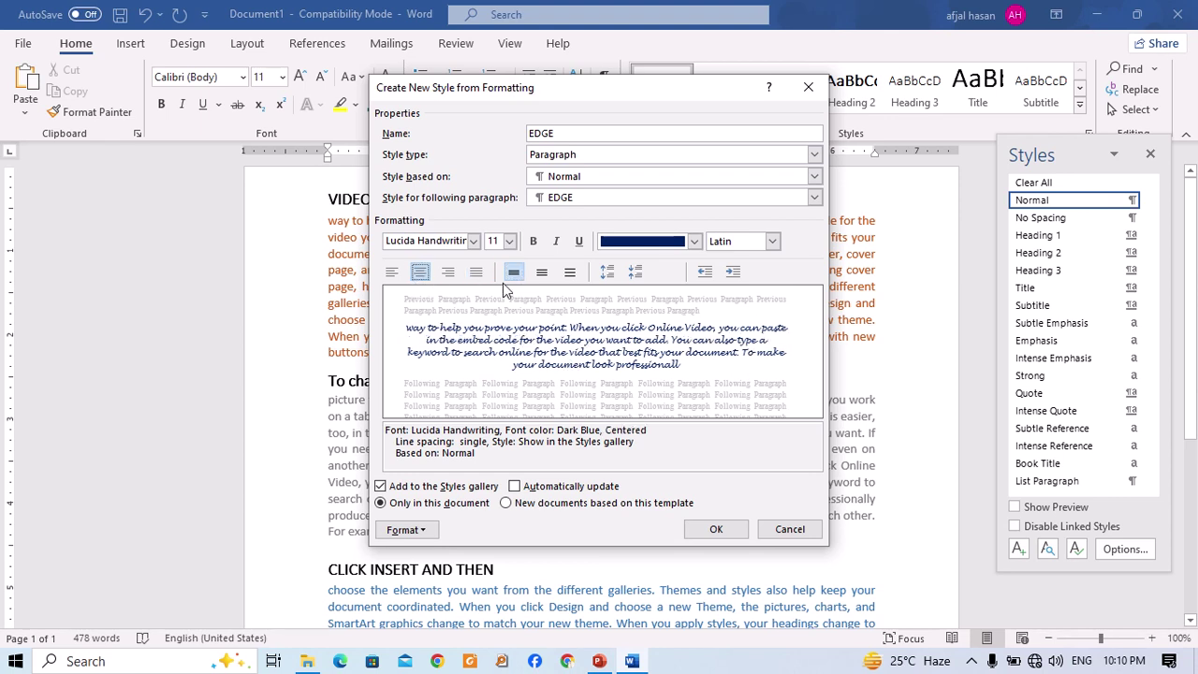
pyautogui.click(472, 273)
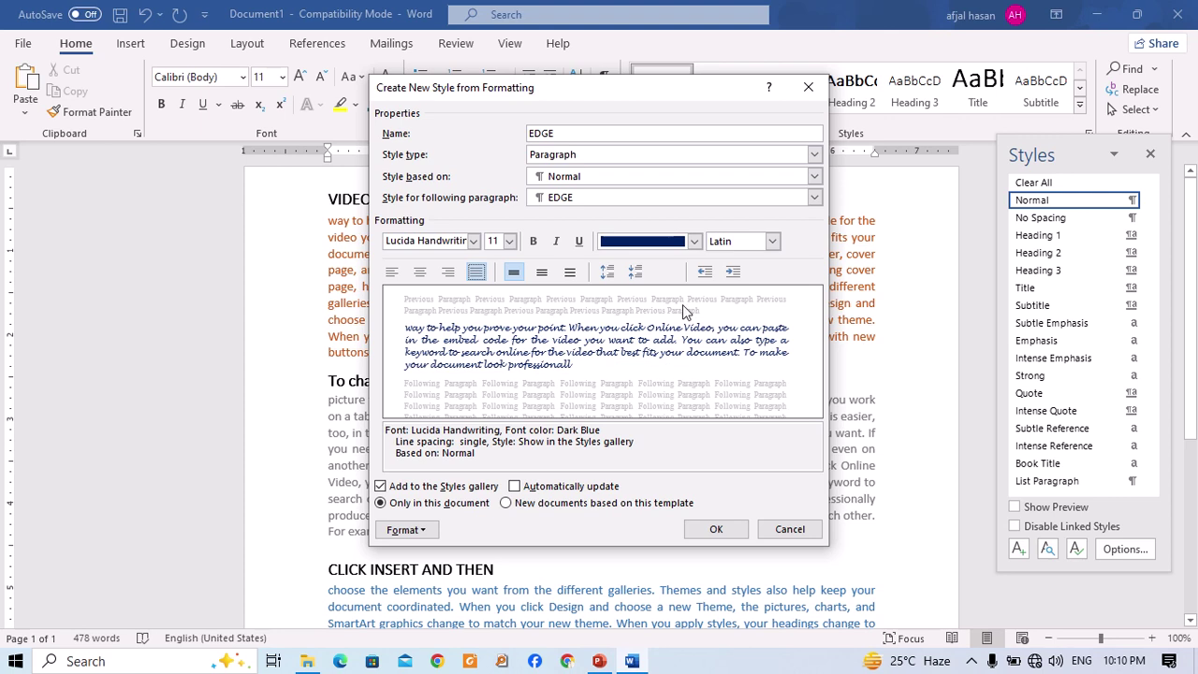
# Try a 1.5-inch left indent on the EDGE style and remove it again.
pyautogui.click(733, 271)
pyautogui.click(733, 272)
pyautogui.click(733, 272)
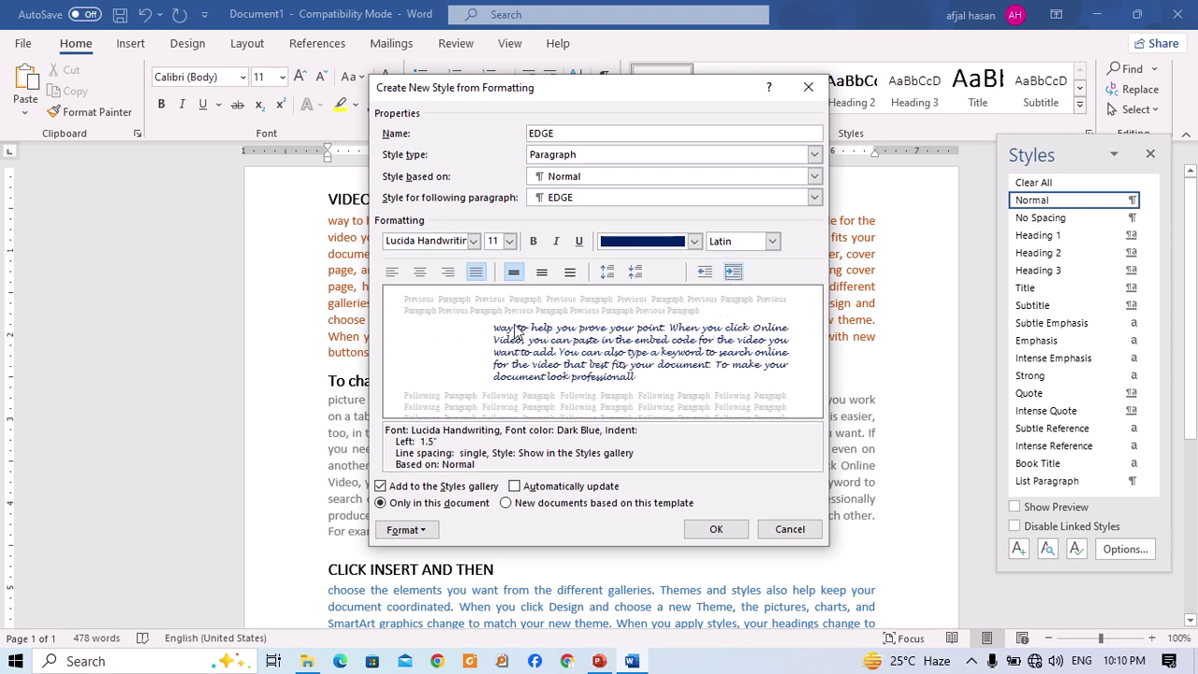
pyautogui.click(699, 274)
pyautogui.click(699, 274)
pyautogui.click(699, 275)
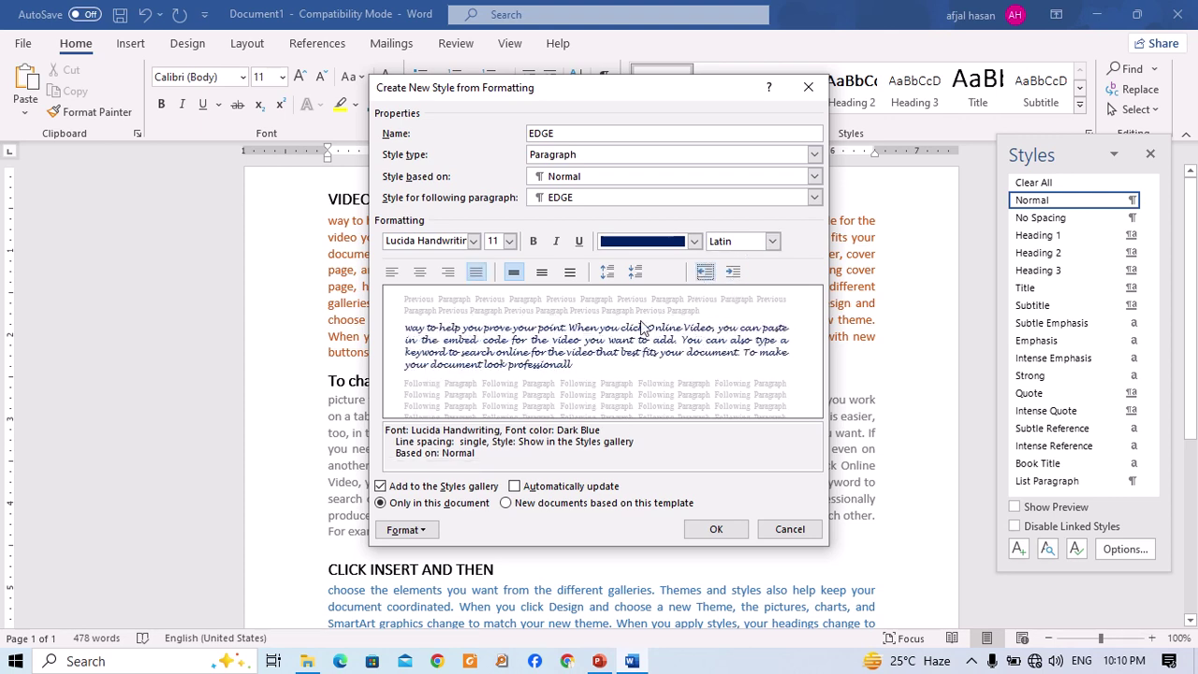
# Try the Outline and Shadow font effects on the EDGE style, then keep Emboss as its effect.
pyautogui.click(398, 532)
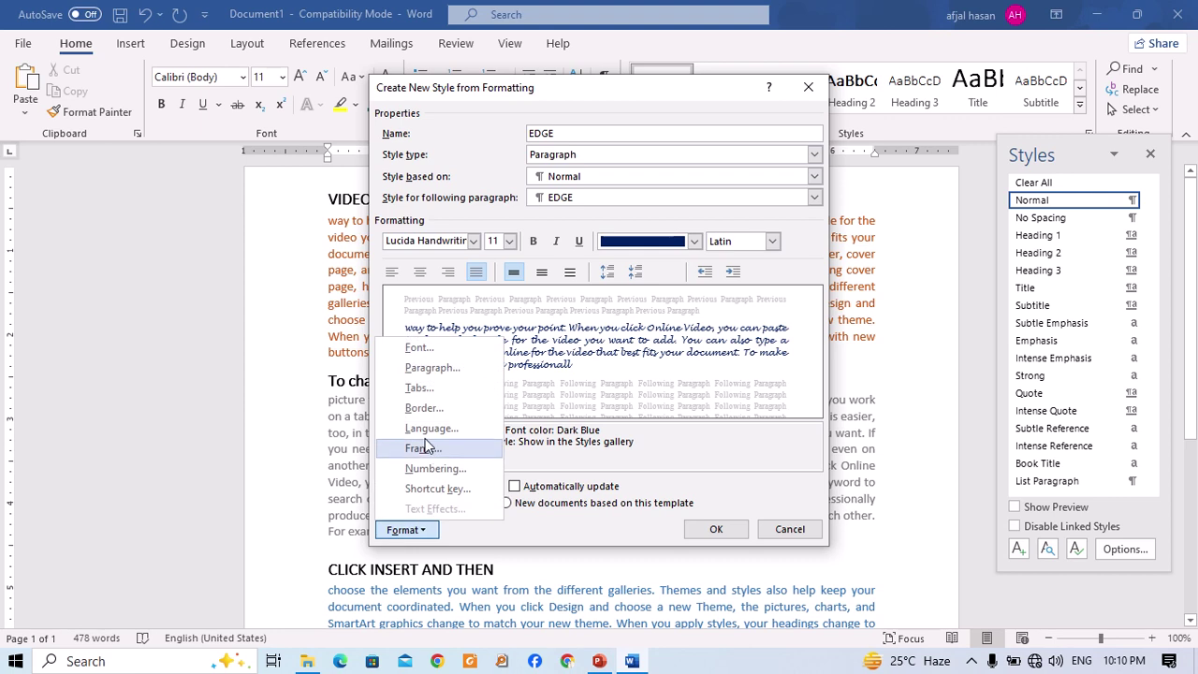
pyautogui.click(436, 349)
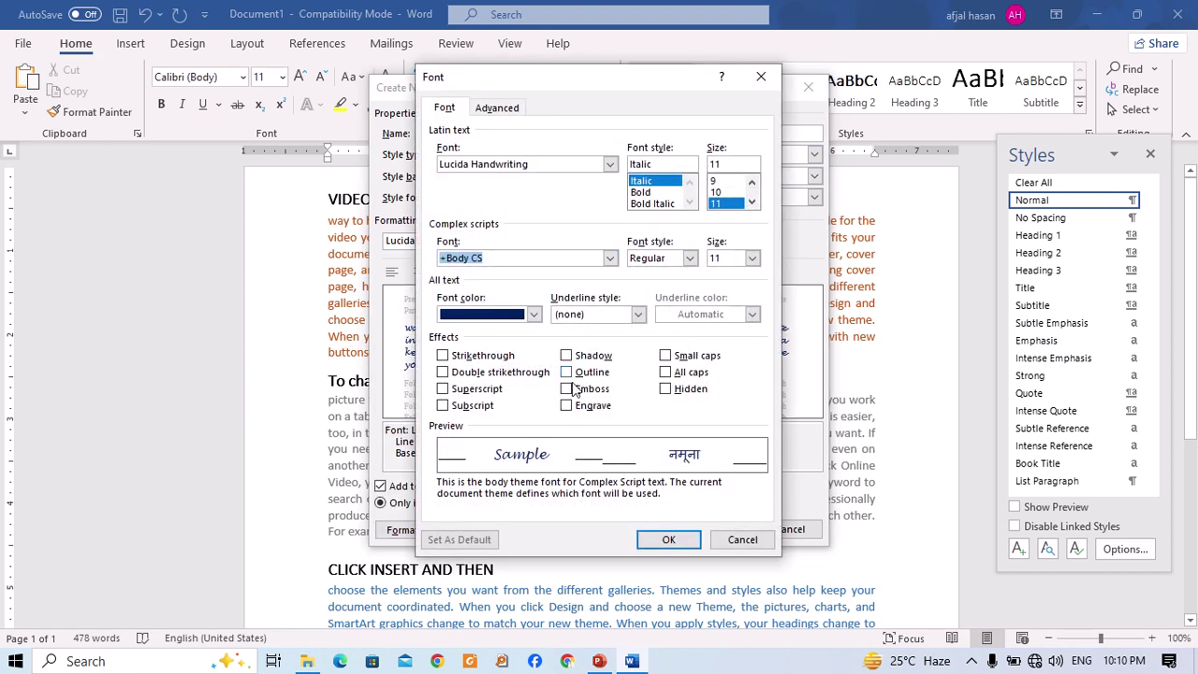
pyautogui.click(575, 396)
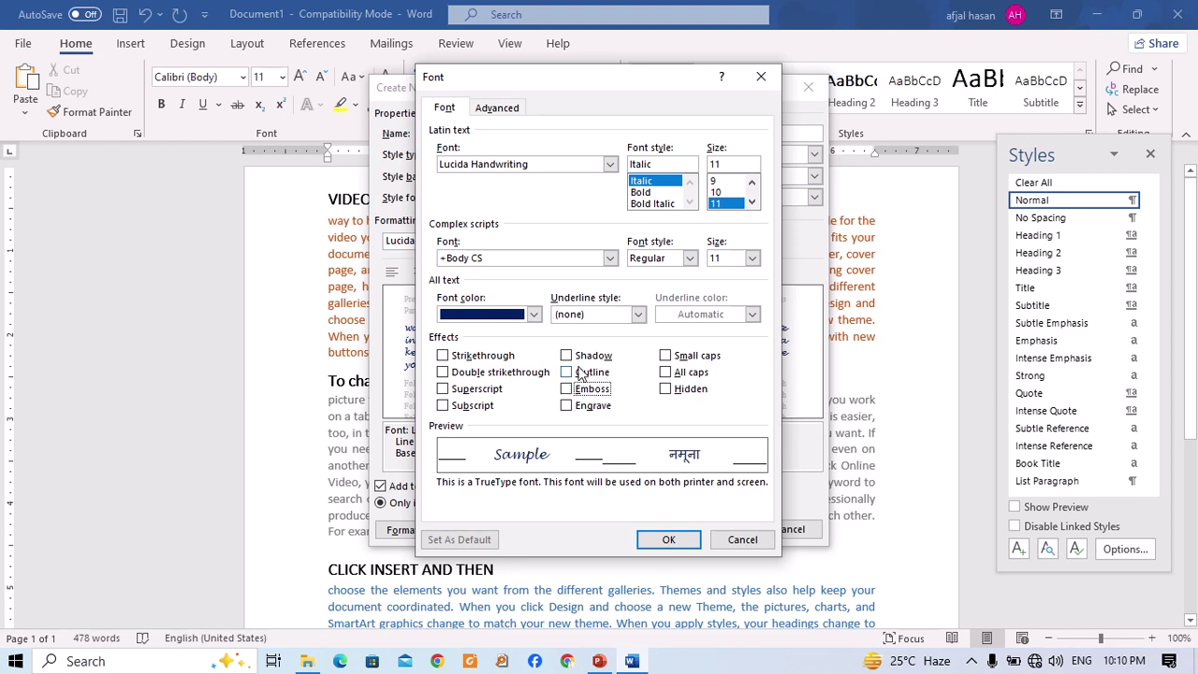
pyautogui.click(571, 373)
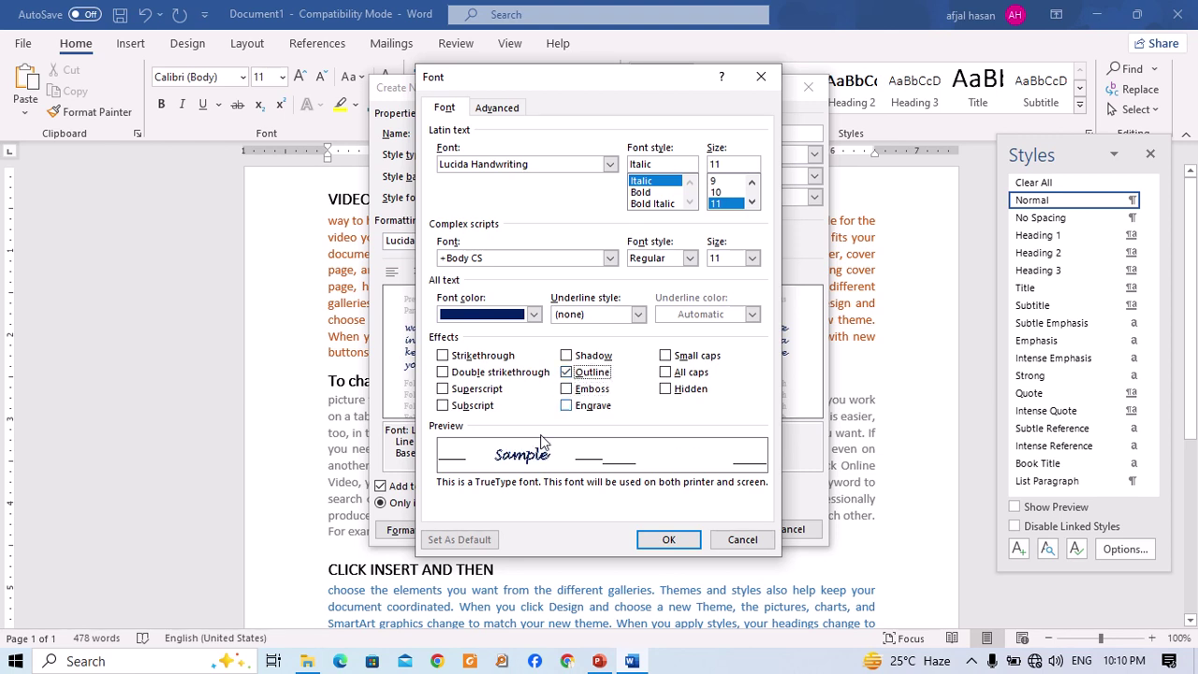
pyautogui.click(590, 357)
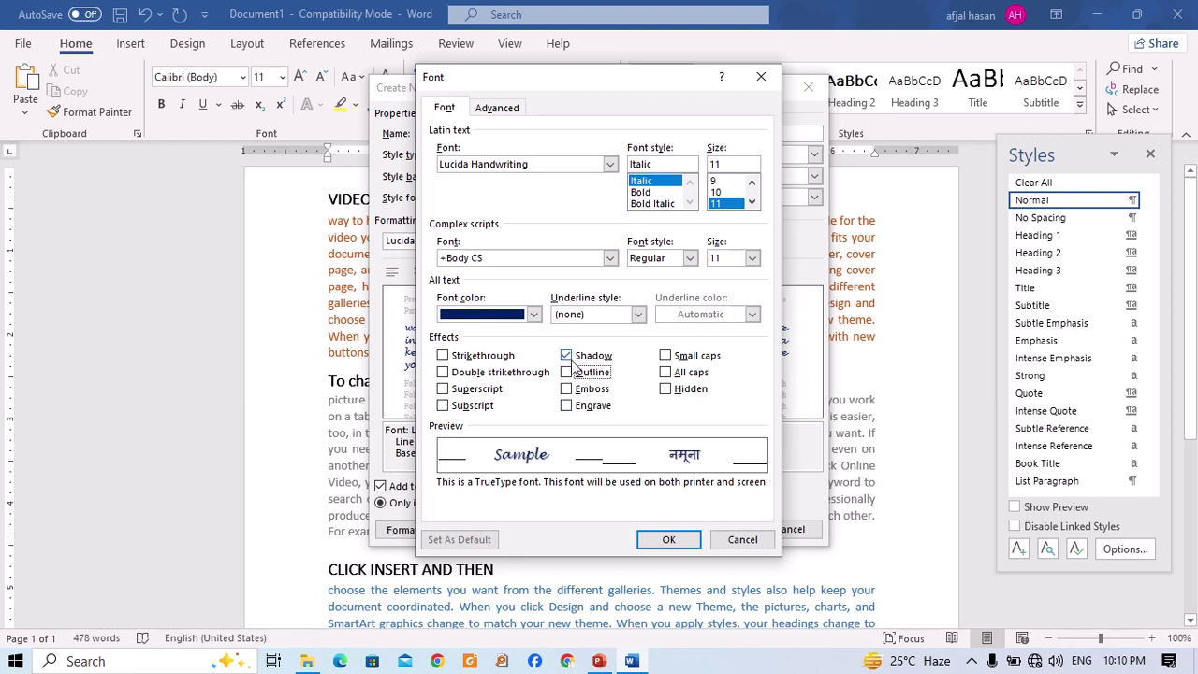
pyautogui.click(567, 388)
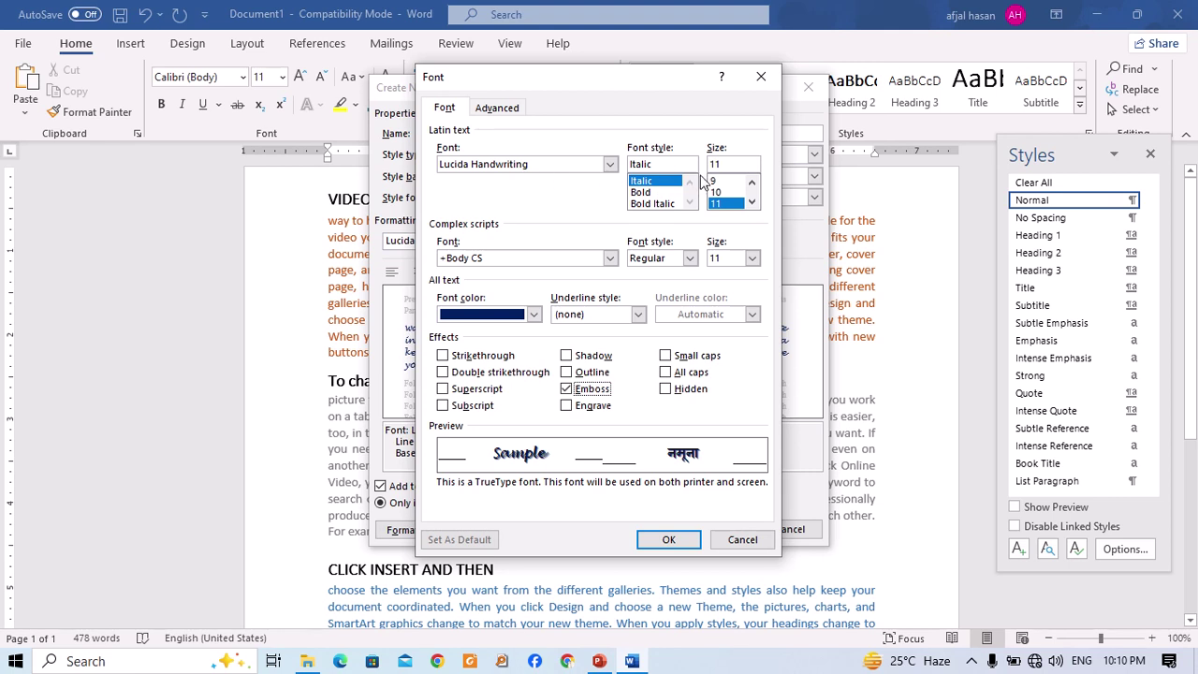
pyautogui.click(668, 539)
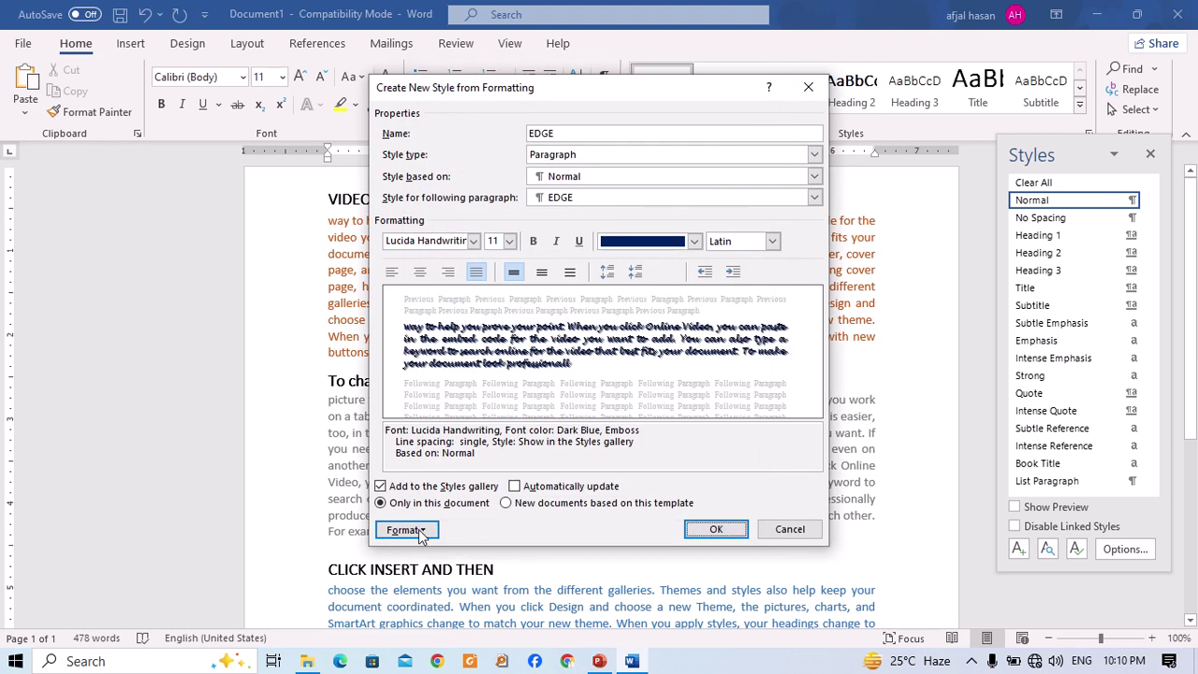
# Make the EDGE style available in new documents based on this template and create it.
pyautogui.click(402, 530)
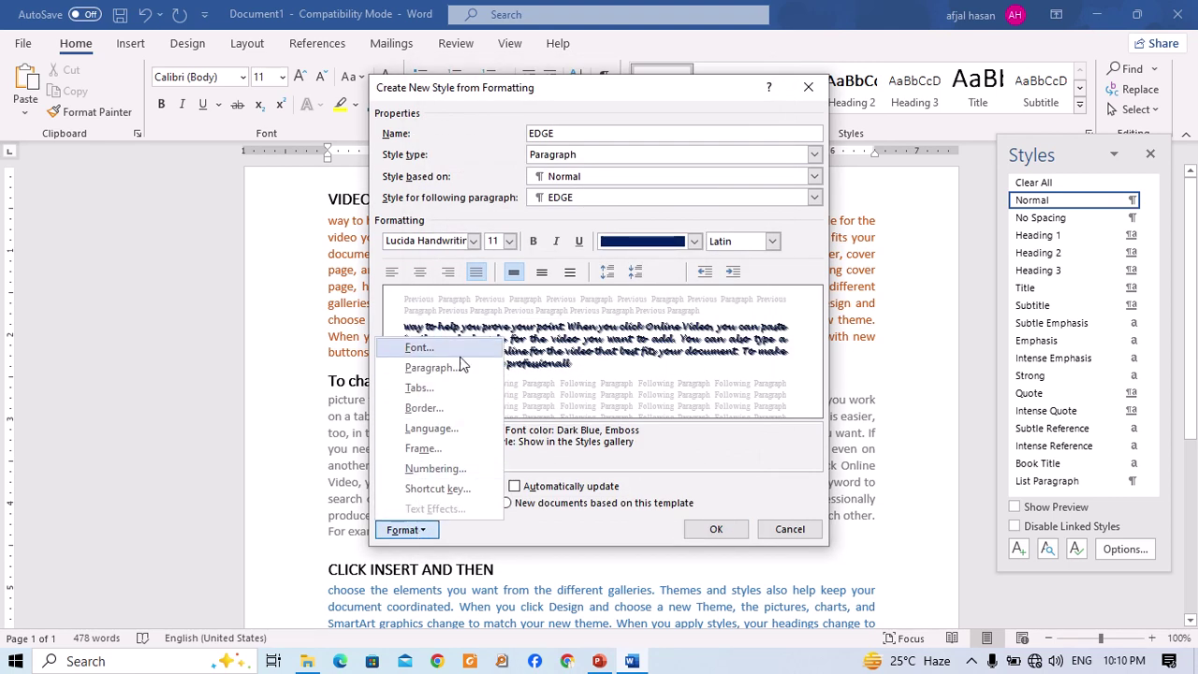
pyautogui.click(658, 514)
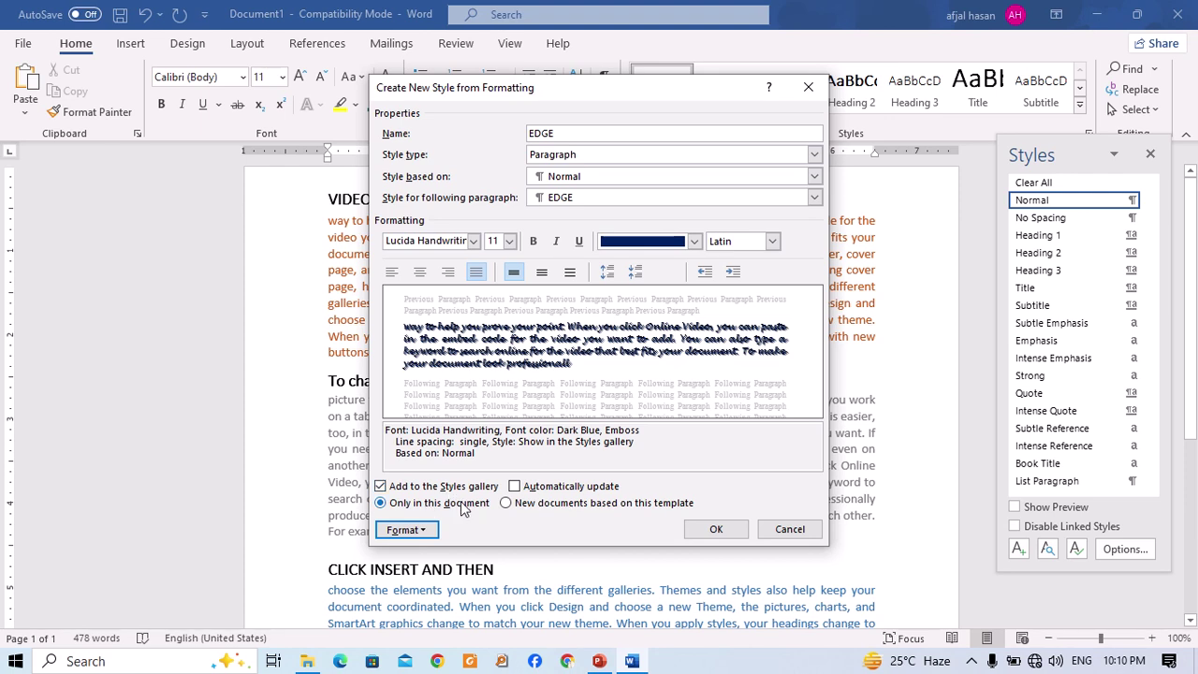
pyautogui.click(538, 507)
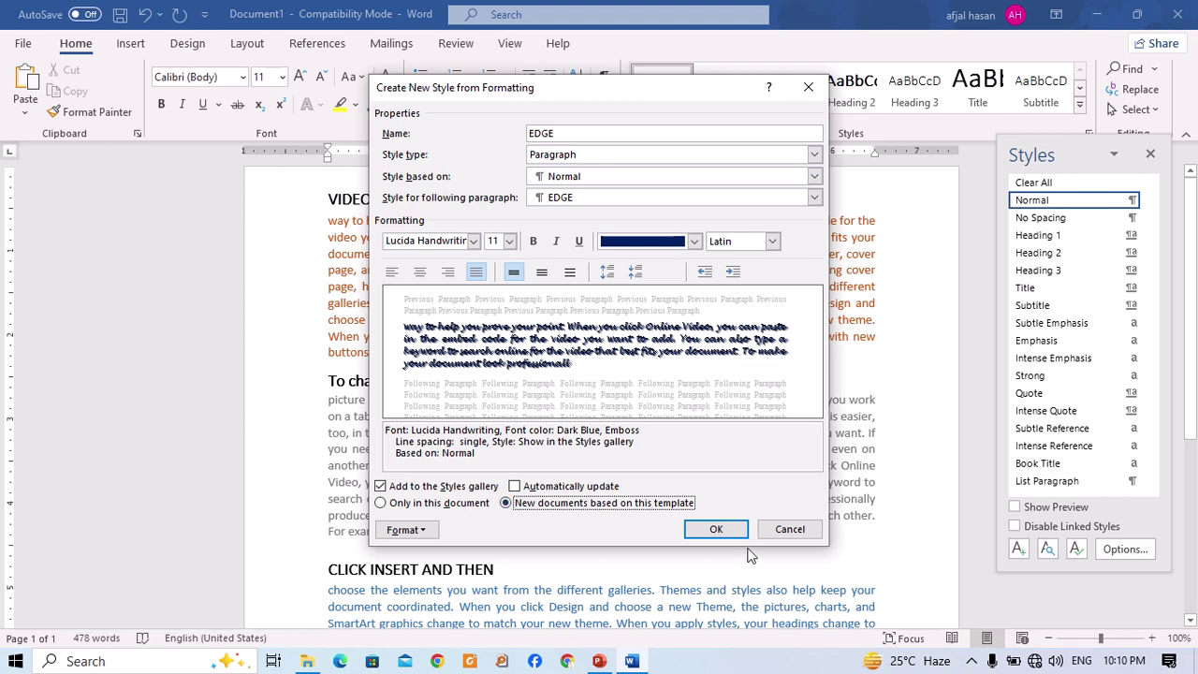
pyautogui.click(719, 530)
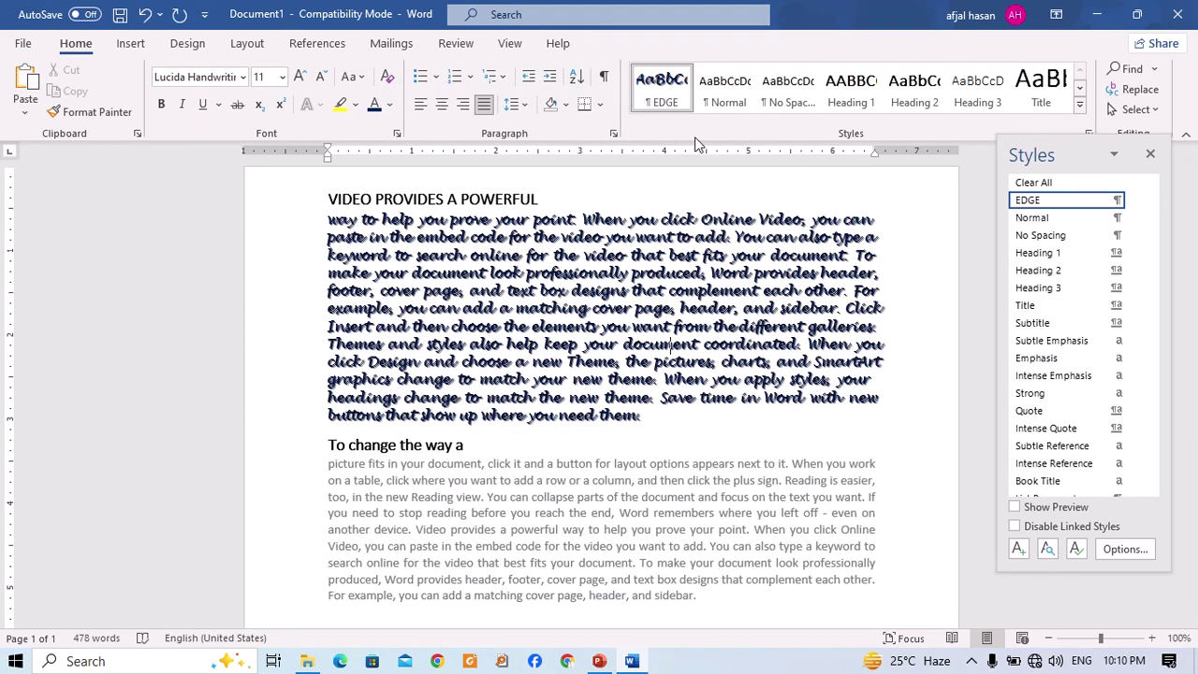
# Apply the EDGE style to the body paragraphs under the headings "To change the way a" and "CLICK INSERT AND THEN".
pyautogui.keyDown('ctrl'); pyautogui.scroll(11, 578, 346); pyautogui.keyUp('ctrl')
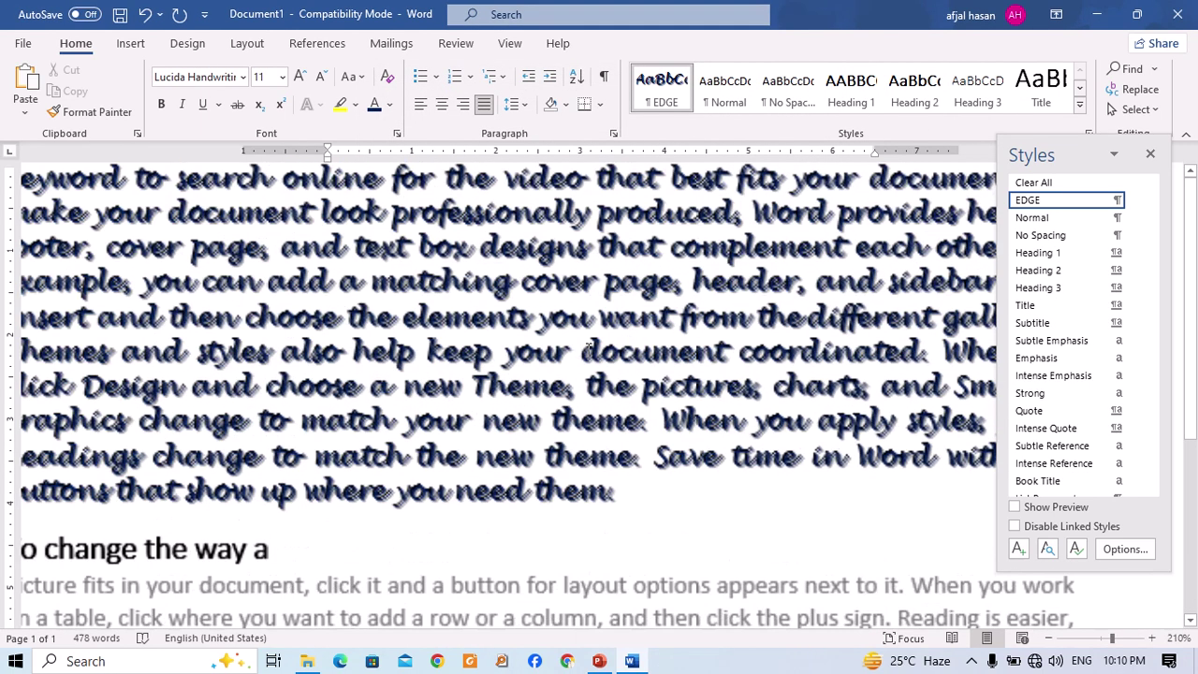
pyautogui.scroll(3, 423, 323)
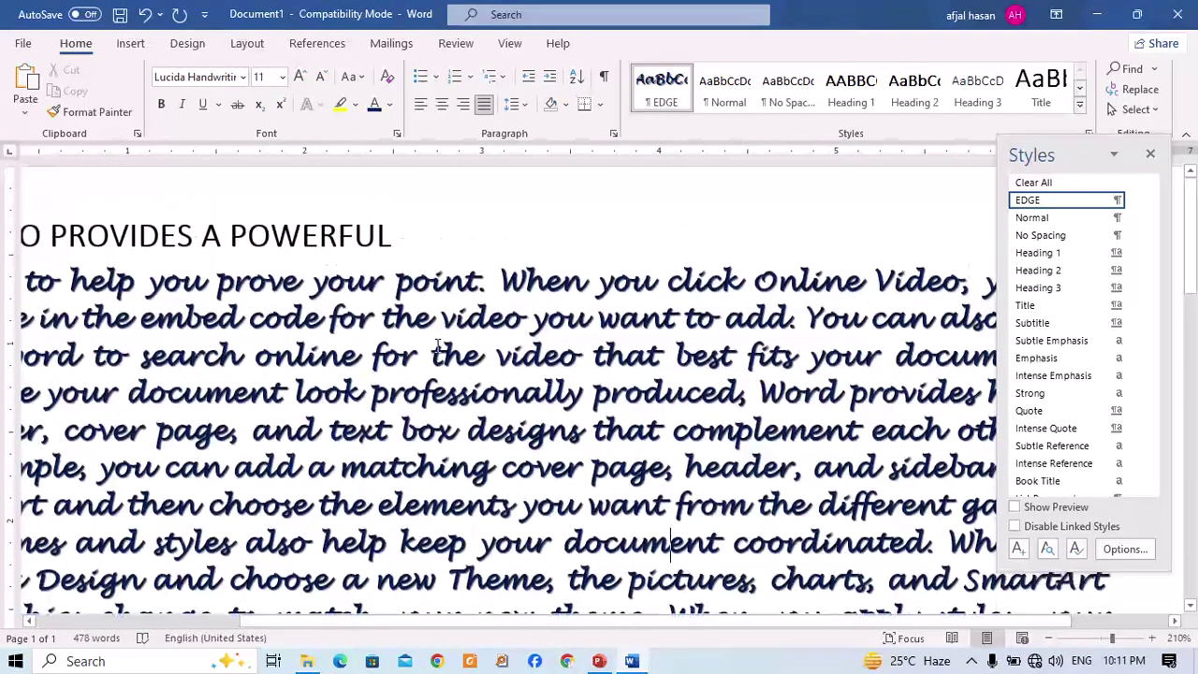
pyautogui.scroll(-4, 333, 359)
pyautogui.scroll(-4, 333, 358)
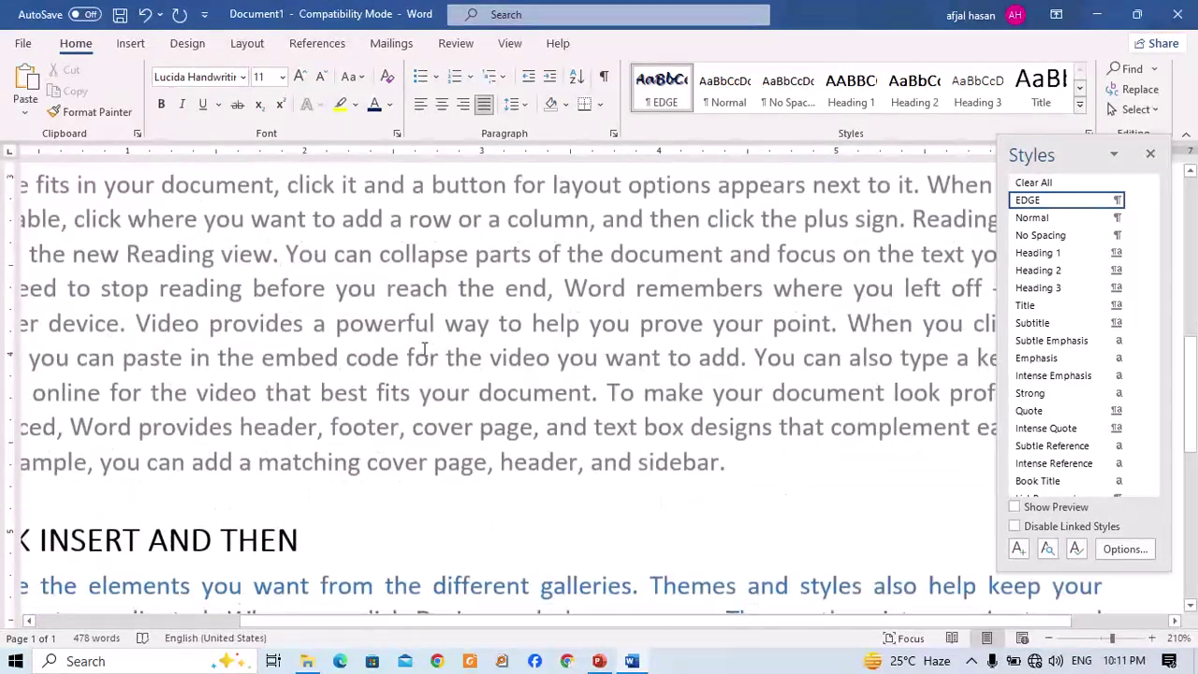
pyautogui.scroll(4, 332, 359)
pyautogui.keyDown('ctrl'); pyautogui.scroll(-4, 426, 351); pyautogui.keyUp('ctrl')
pyautogui.keyDown('ctrl'); pyautogui.scroll(-5, 426, 351); pyautogui.keyUp('ctrl')
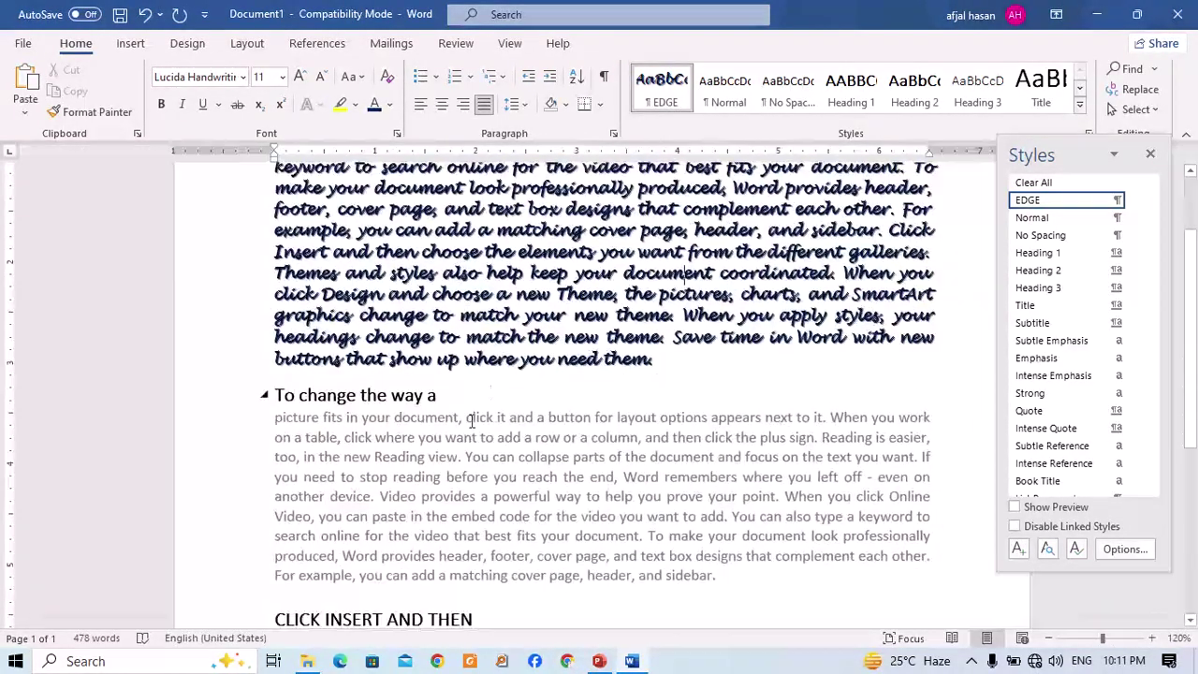
pyautogui.click(481, 437)
pyautogui.click(662, 89)
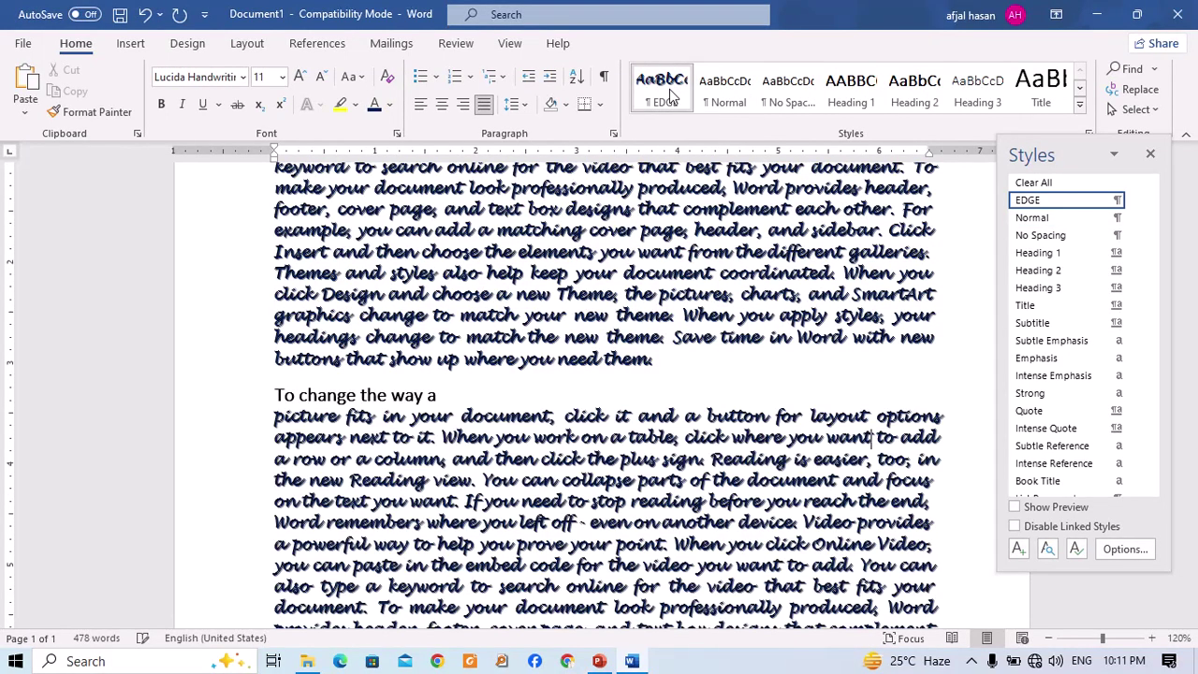
pyautogui.scroll(-4, 526, 470)
pyautogui.click(526, 471)
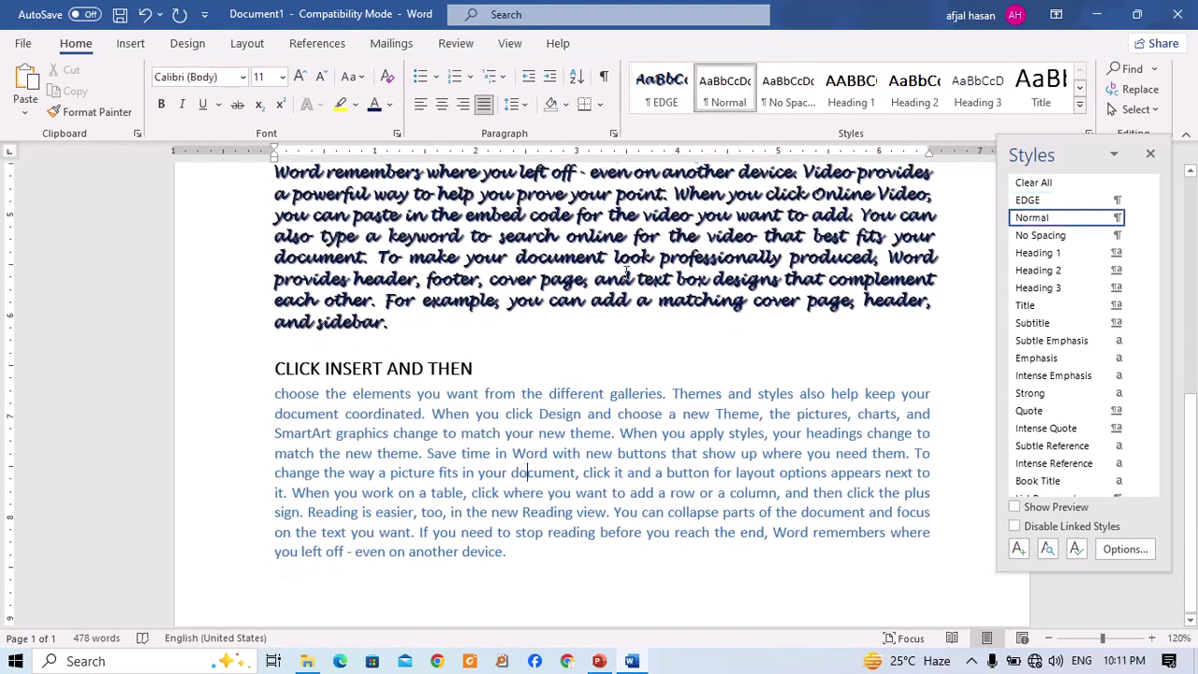
pyautogui.click(663, 89)
# Fill a new blank document with sample text from =rand(5,15) and apply the EDGE style to all of it.
pyautogui.hotkey('ctrl', 'n')
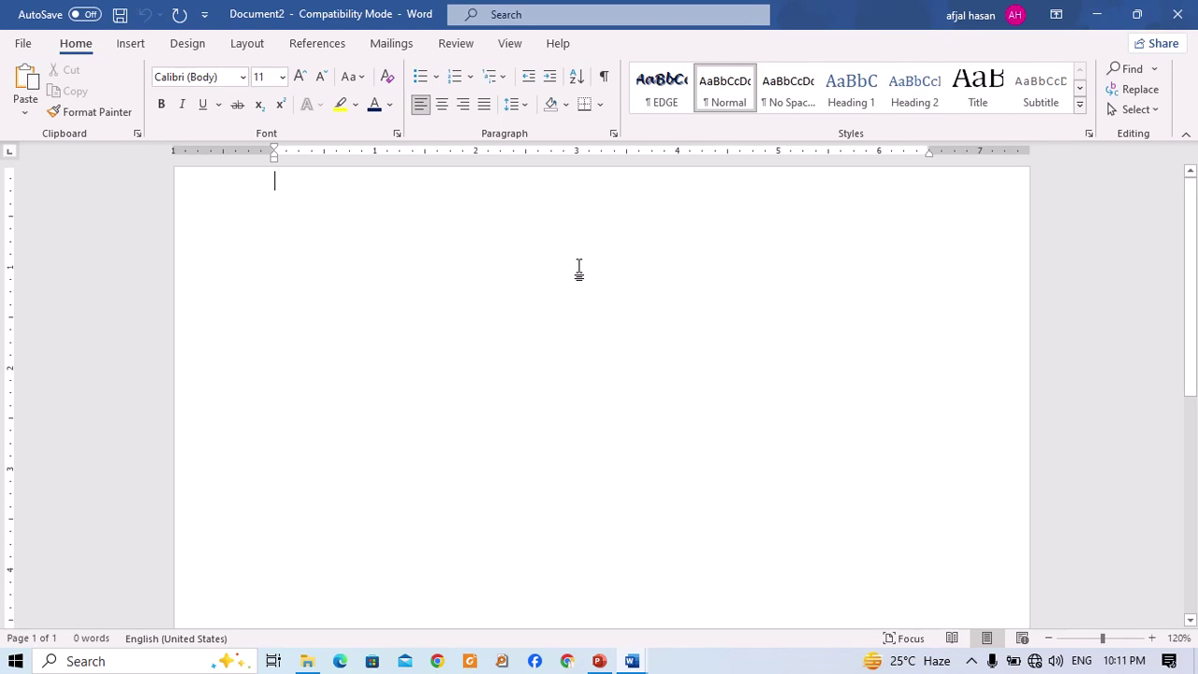
pyautogui.write('=rand(5')
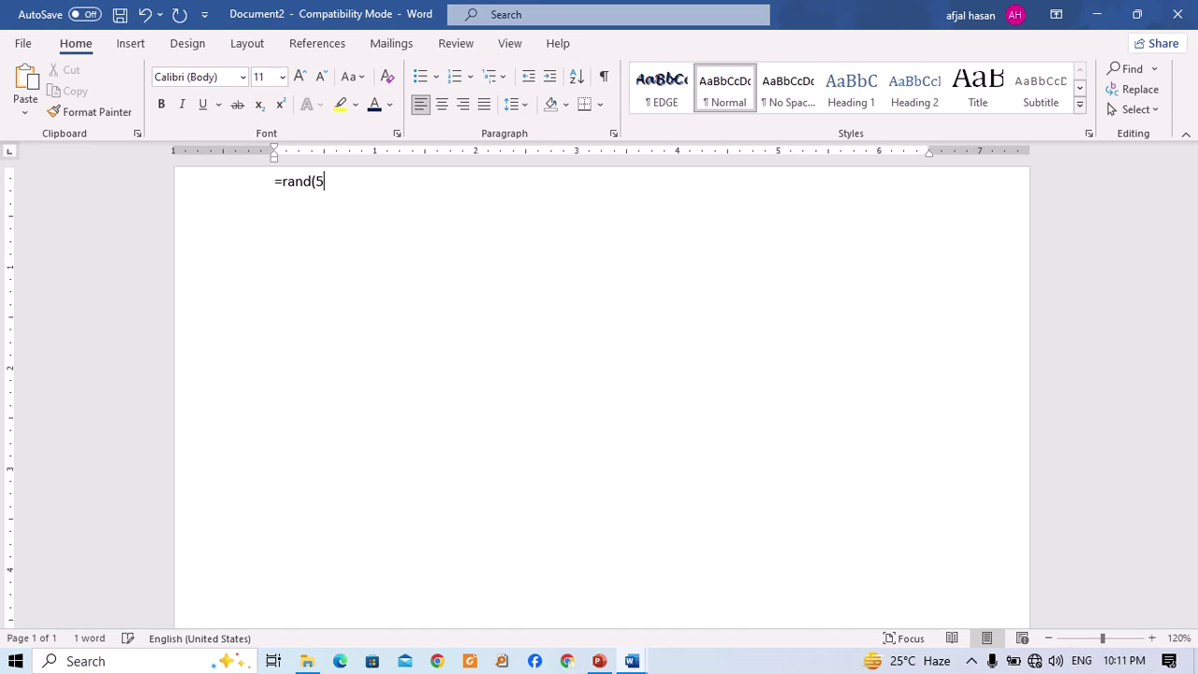
pyautogui.write(',15)')
pyautogui.press('Return')
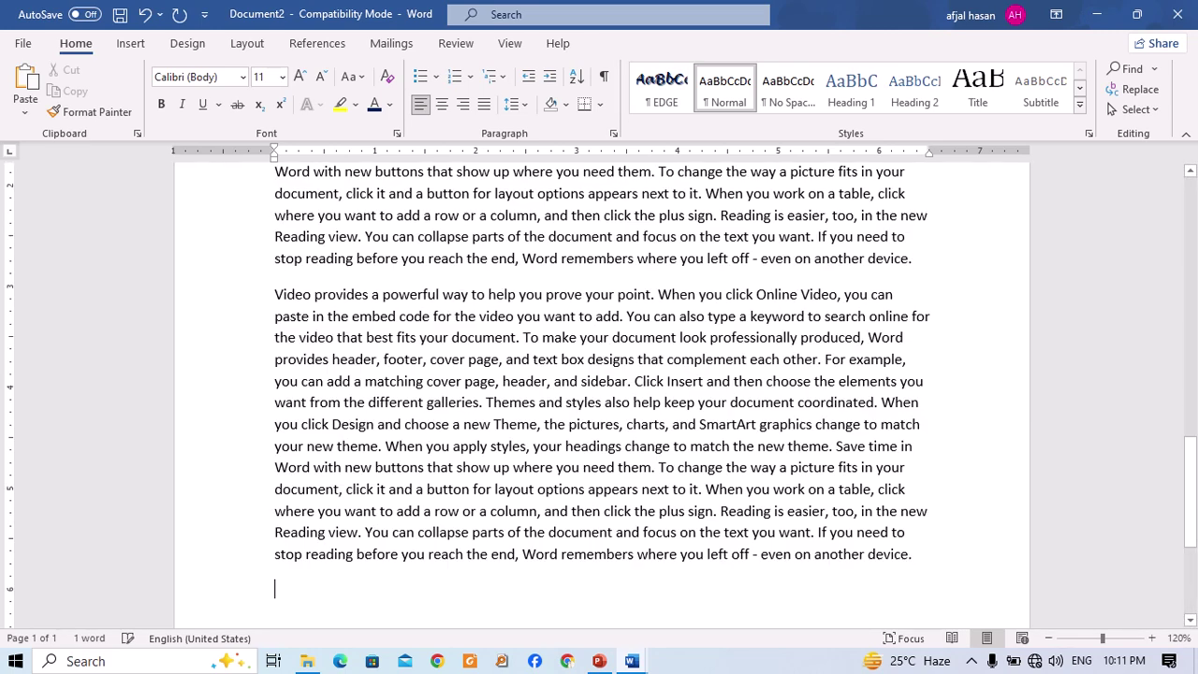
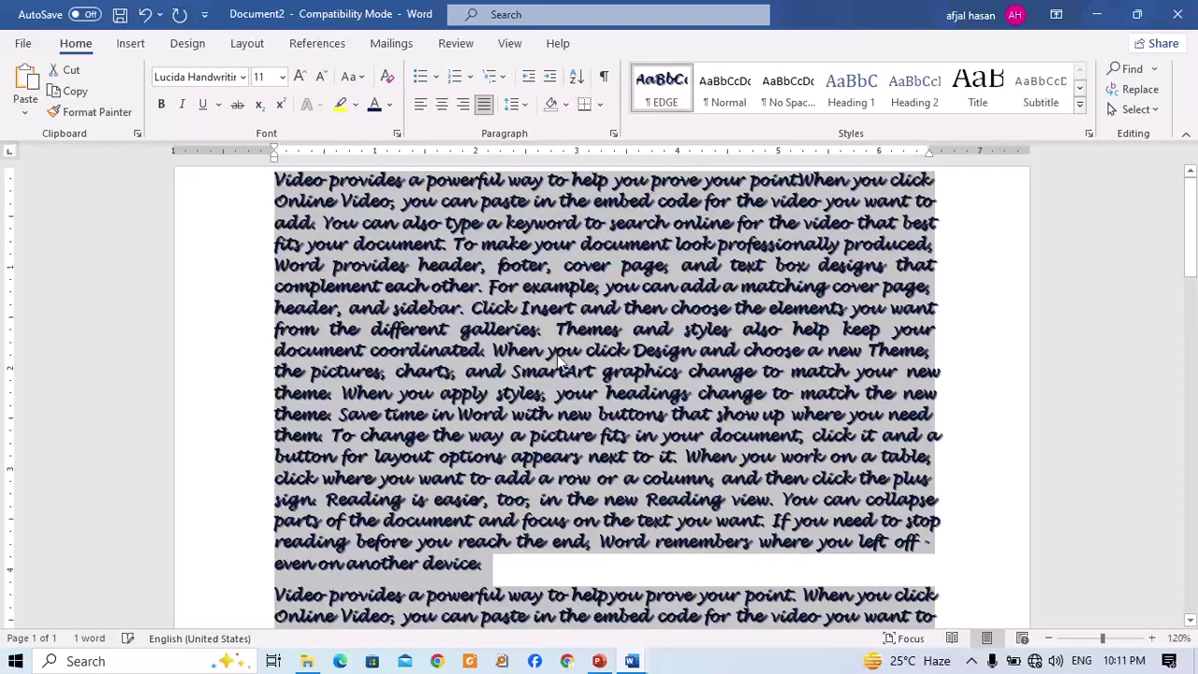
pyautogui.click(557, 357)
# Examine the EDGE-formatted text in the new document and check its list of available styles.
pyautogui.scroll(8, 556, 357)
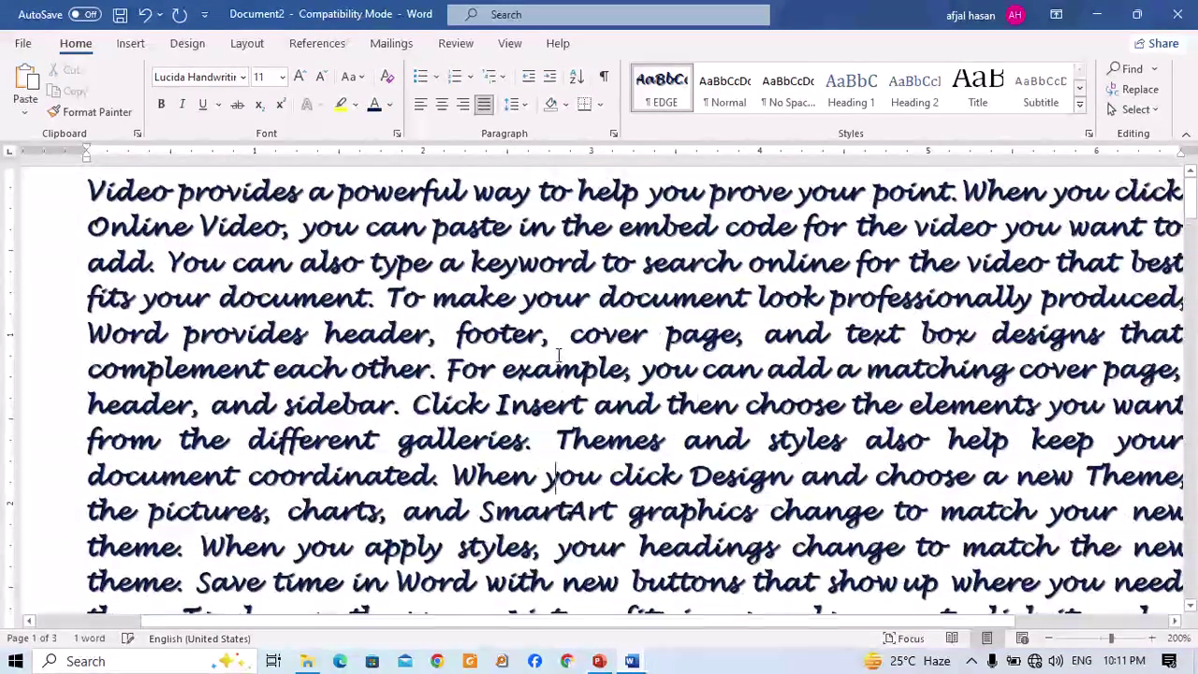
pyautogui.scroll(-4, 557, 356)
pyautogui.scroll(1, 559, 349)
pyautogui.scroll(1, 560, 351)
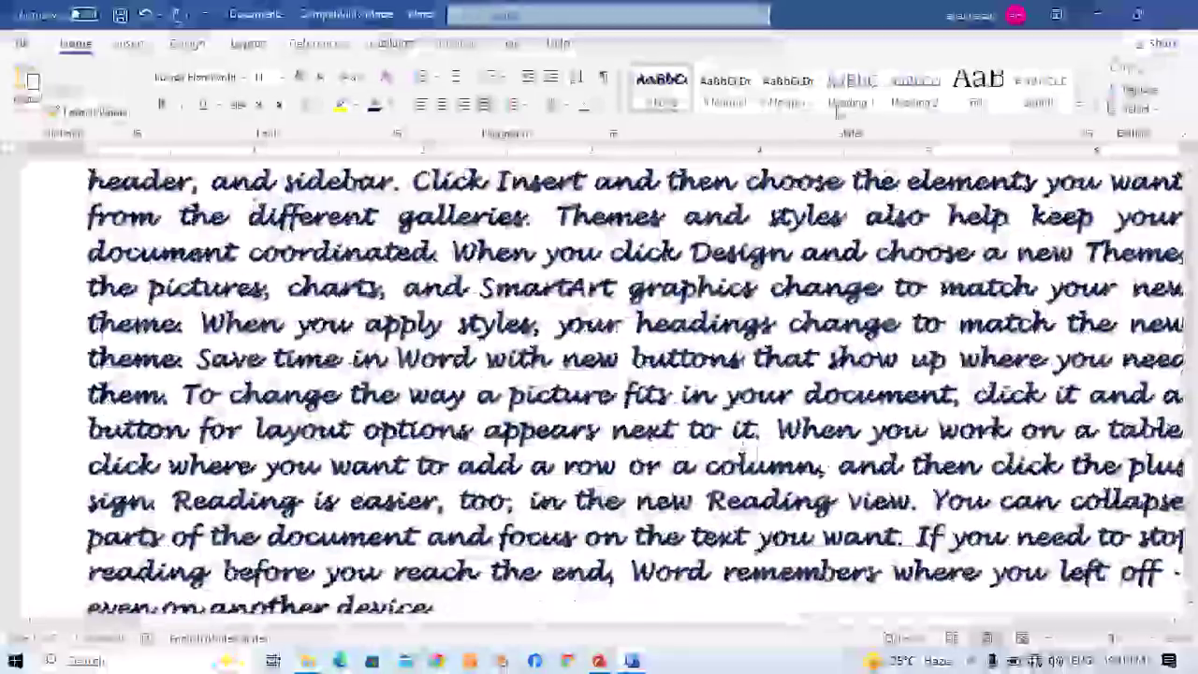
pyautogui.scroll(-2, 677, 361)
pyautogui.scroll(-3, 677, 361)
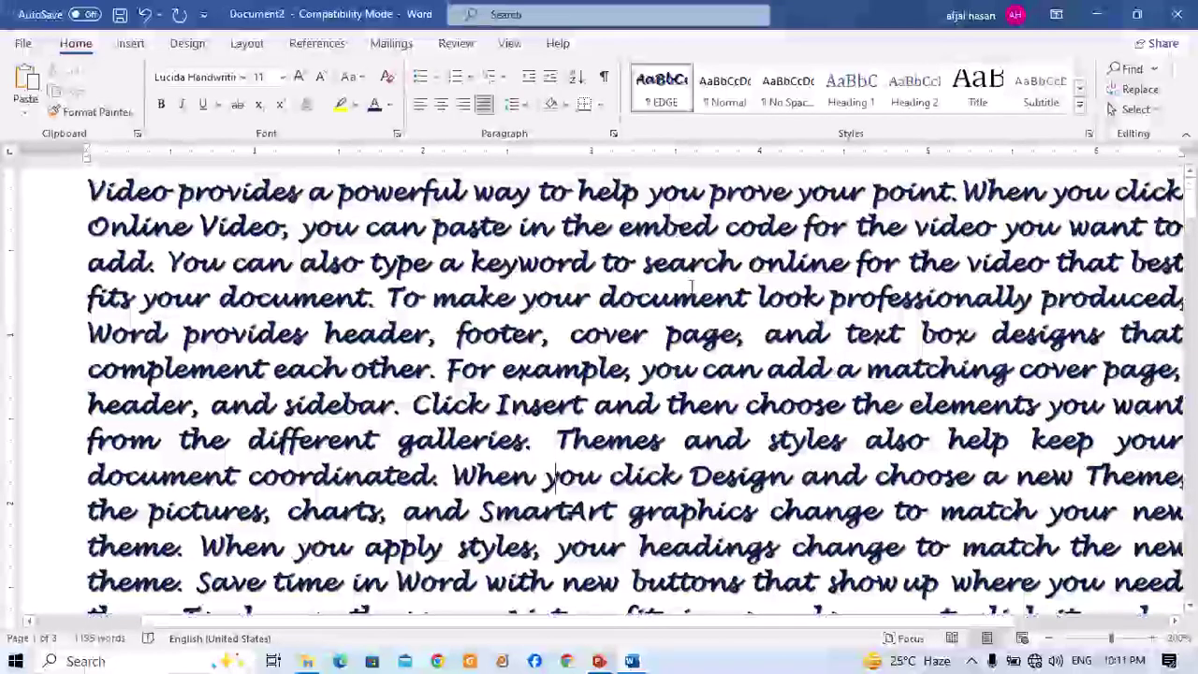
pyautogui.click(1089, 136)
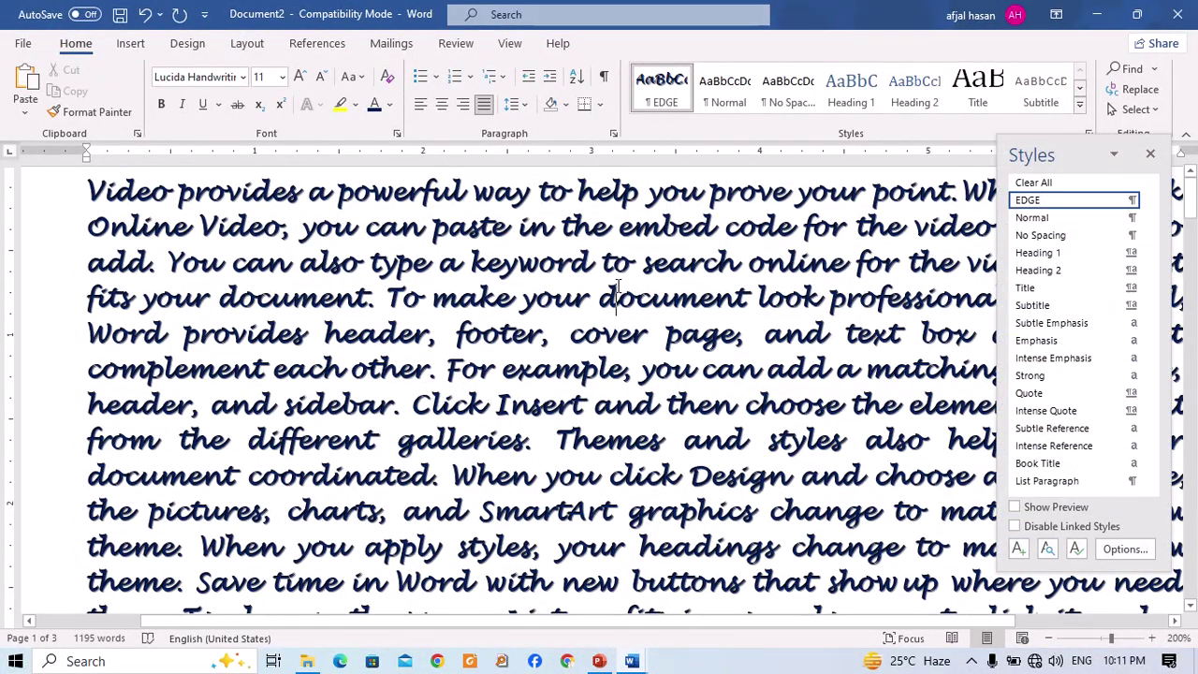
pyautogui.keyDown('ctrl'); pyautogui.scroll(-15, 617, 286); pyautogui.keyUp('ctrl')
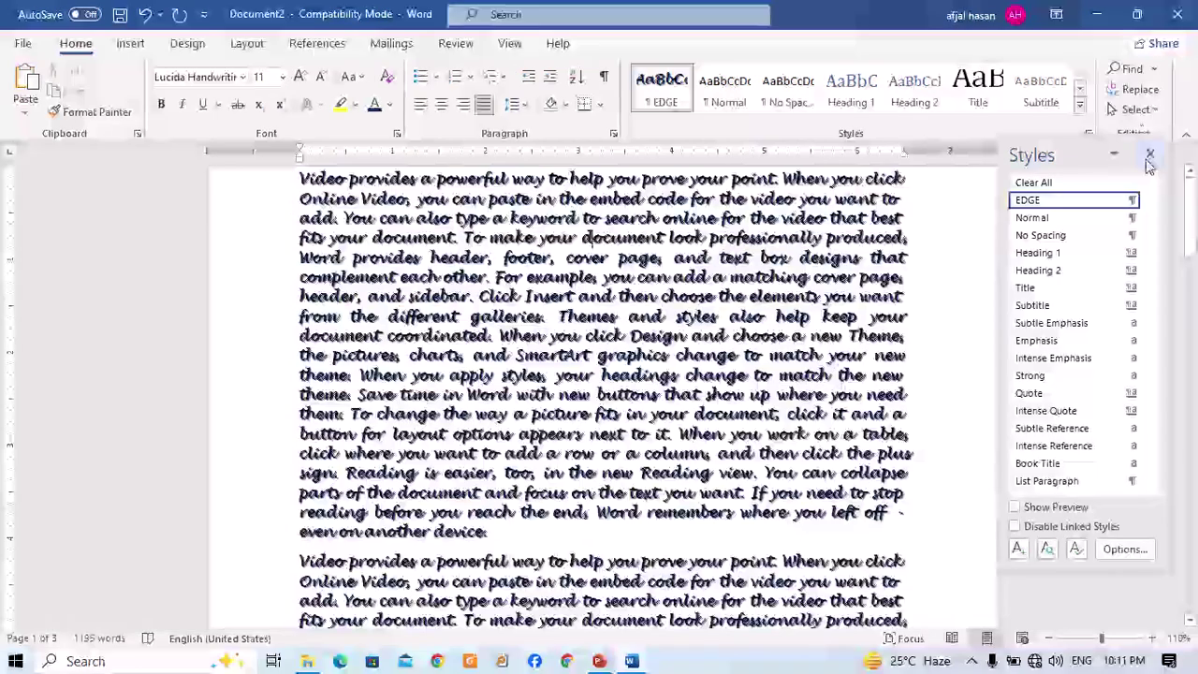
pyautogui.click(1150, 153)
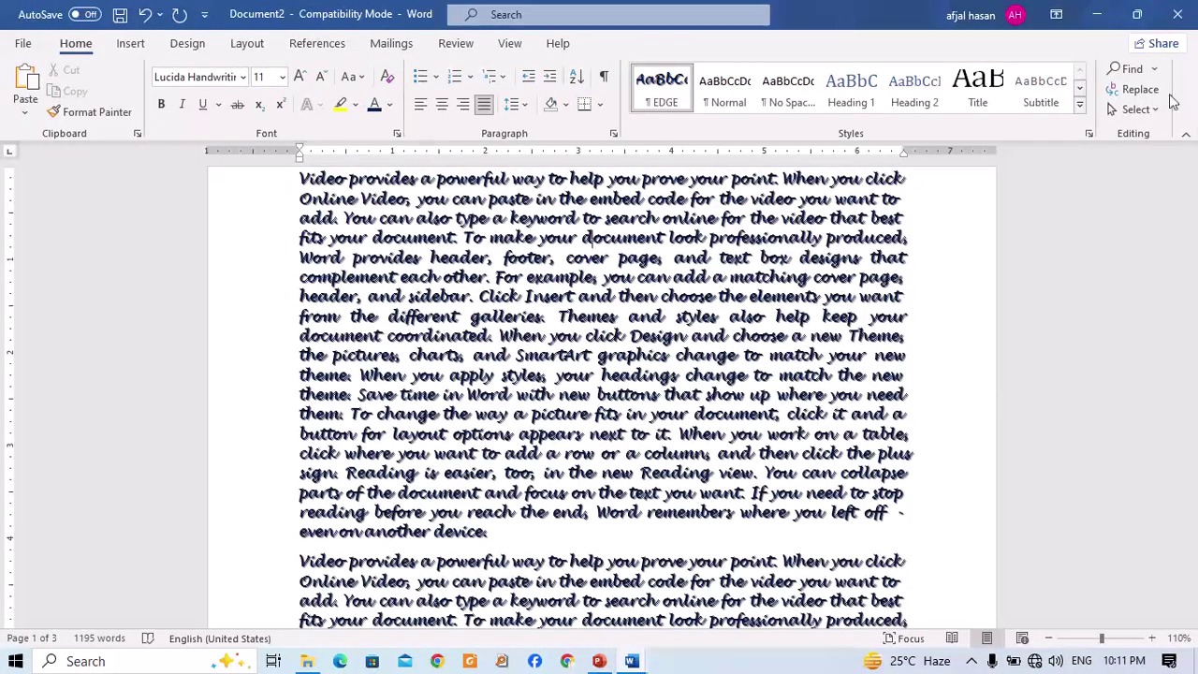
# Search the document for the word "make" and go through each match in the results.
pyautogui.keyDown('ctrl'); pyautogui.scroll(5, 674, 342); pyautogui.keyUp('ctrl')
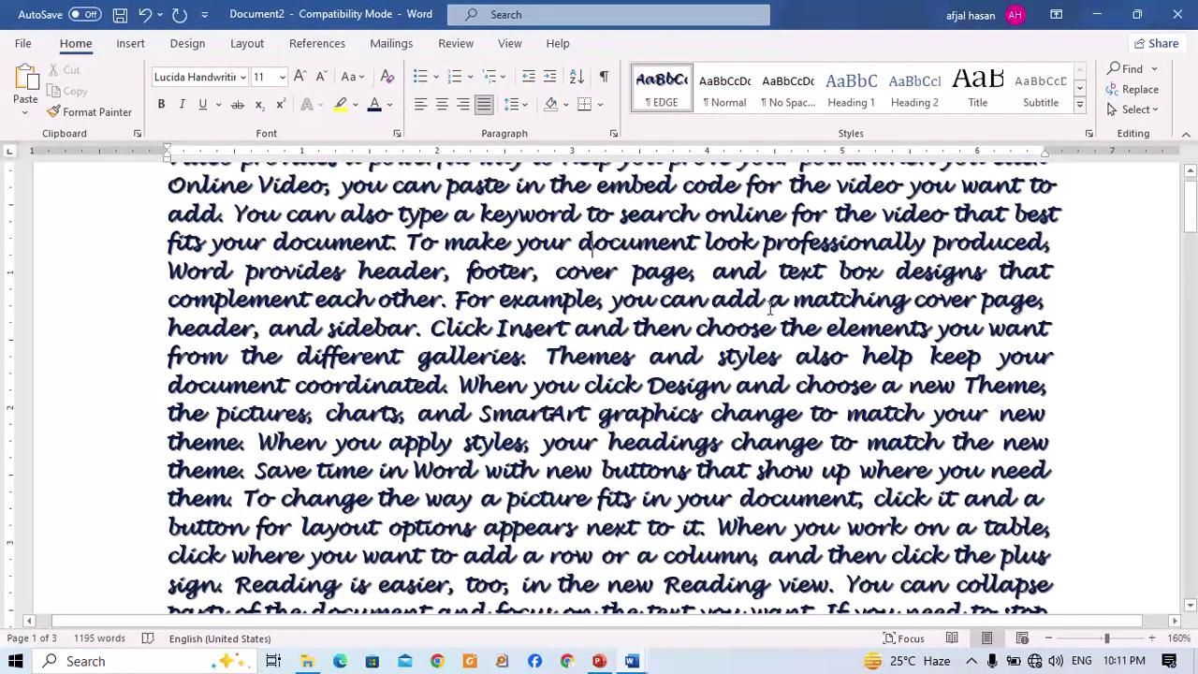
pyautogui.scroll(1, 674, 341)
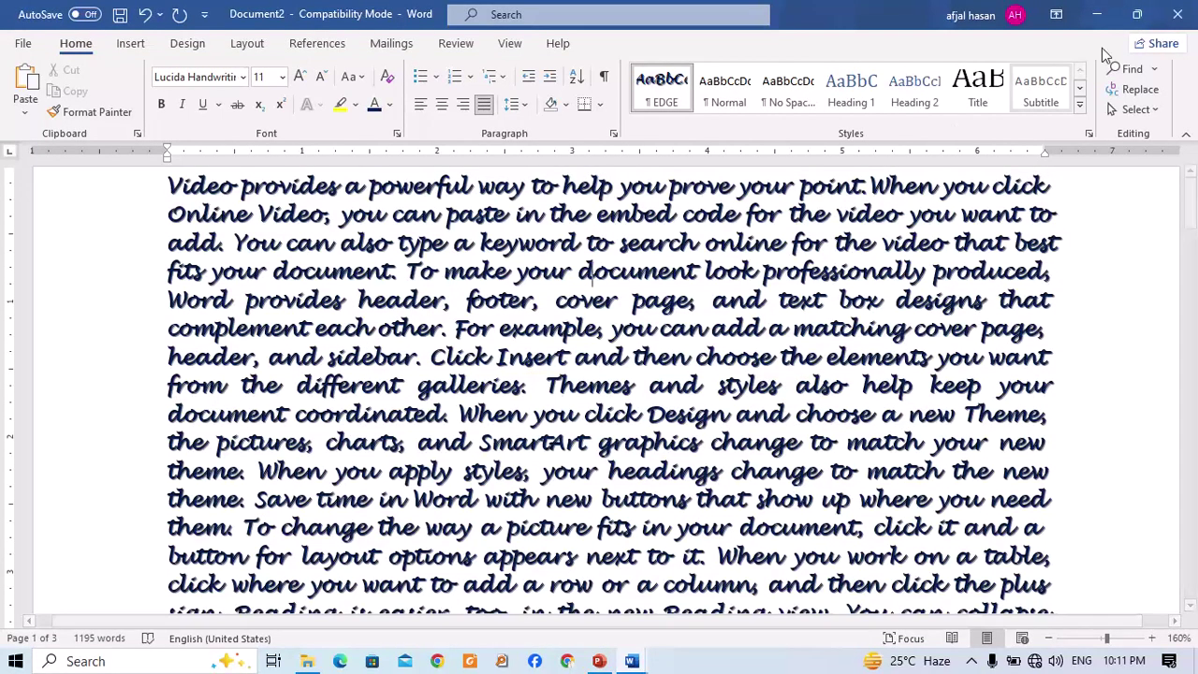
pyautogui.click(1132, 69)
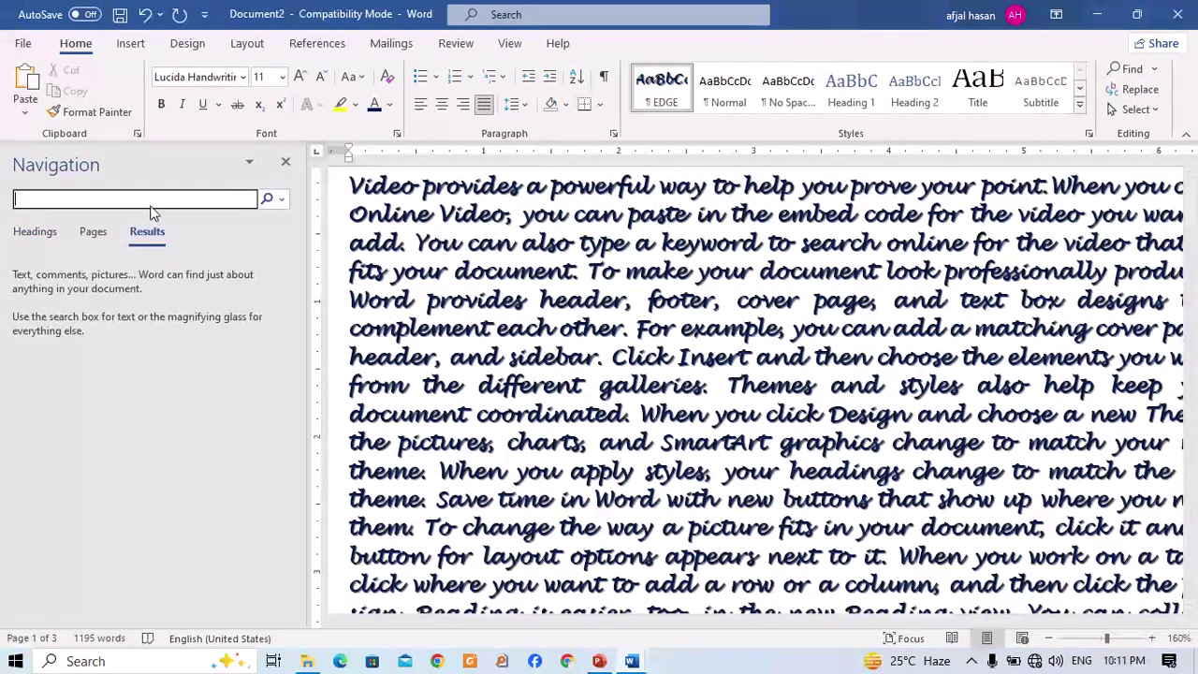
pyautogui.write('make')
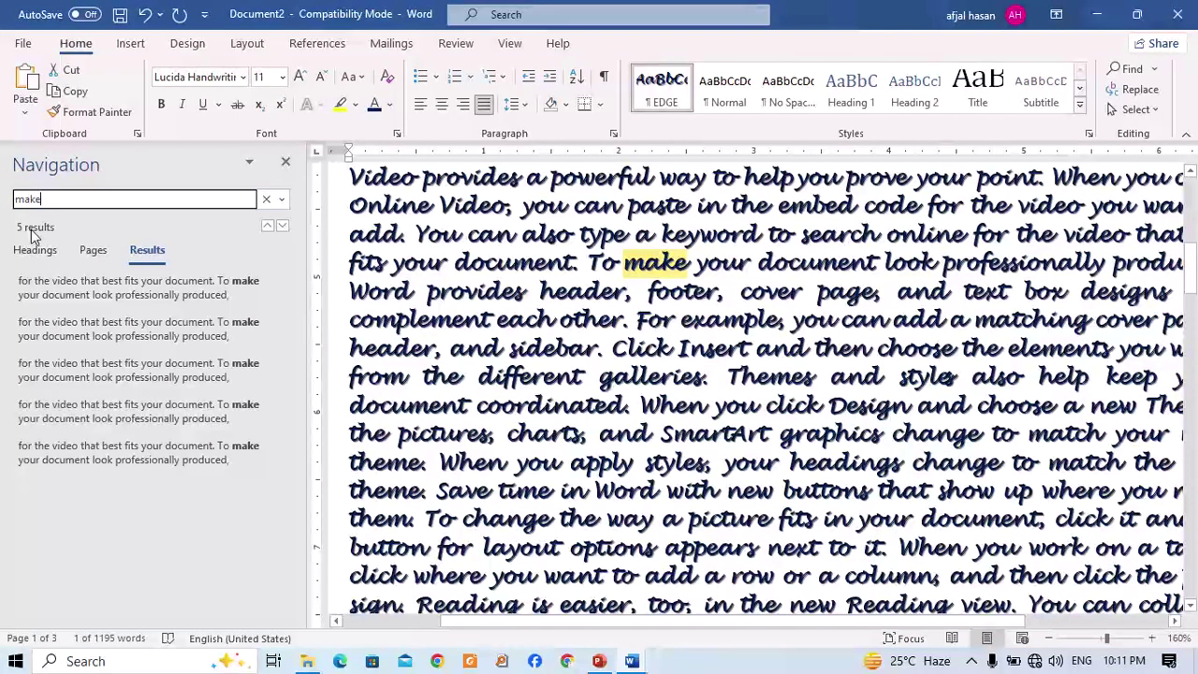
pyautogui.click(61, 286)
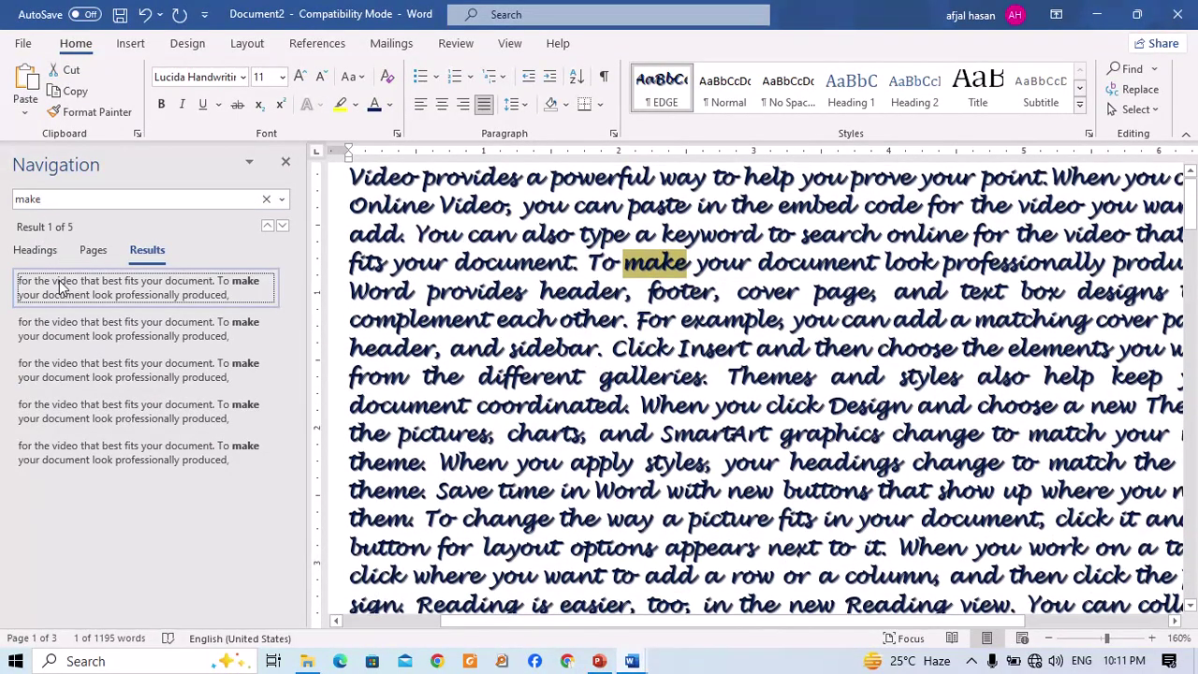
pyautogui.click(72, 329)
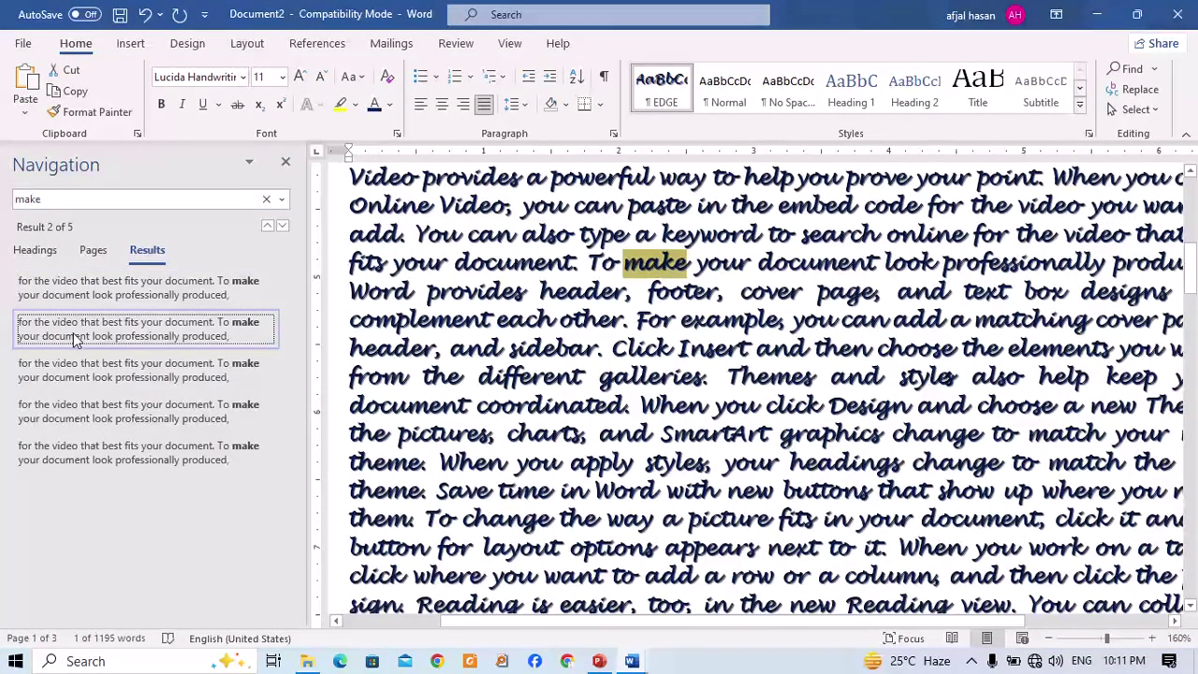
pyautogui.click(90, 393)
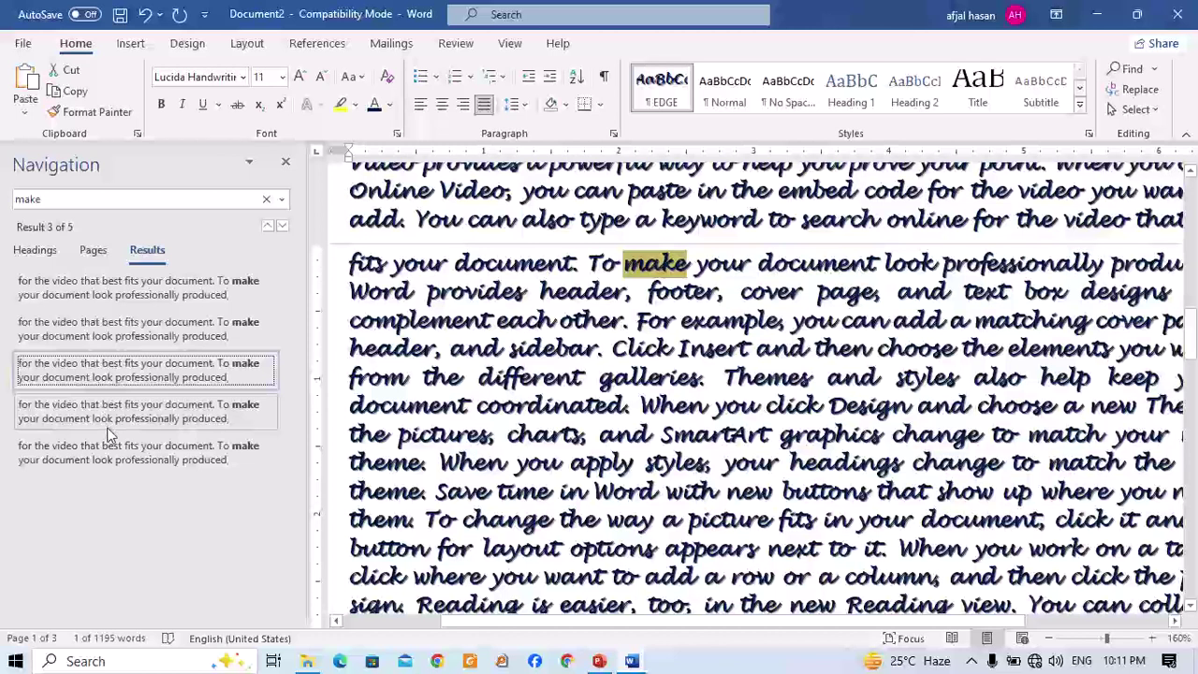
pyautogui.click(107, 426)
pyautogui.click(112, 451)
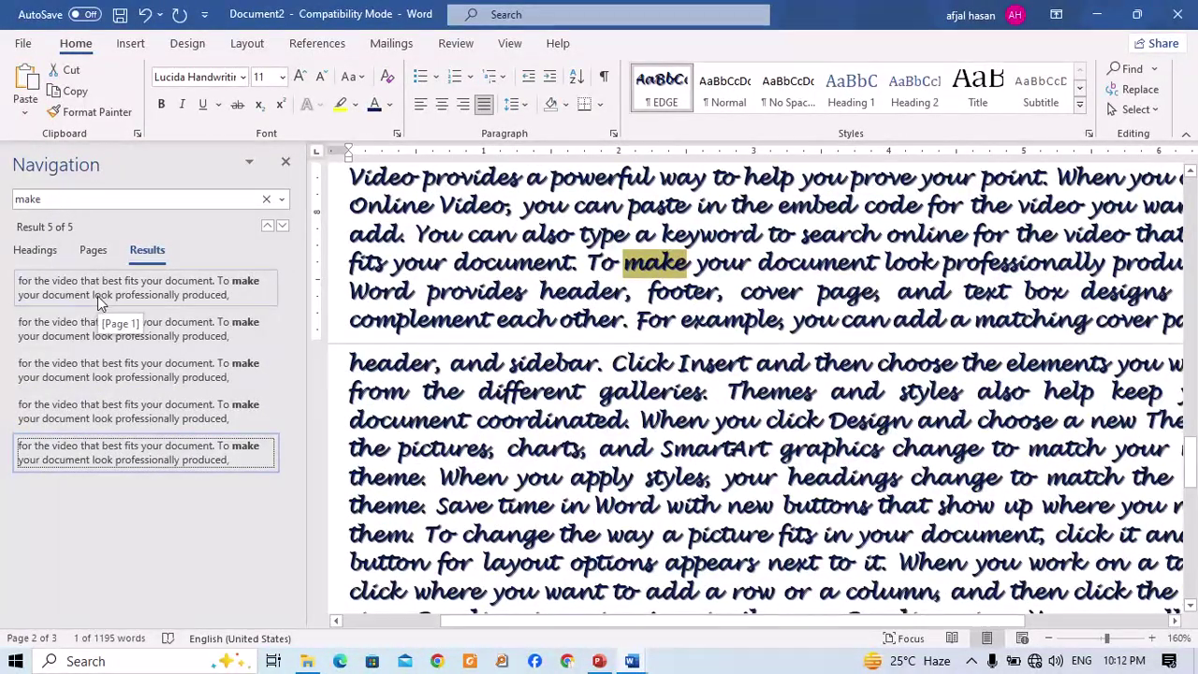
# Search the document for "you", look over the highlighted matches across the pages, and close the search.
pyautogui.click(75, 200)
pyautogui.moveTo(15, 199); pyautogui.dragTo(126, 199)
pyautogui.write('you')
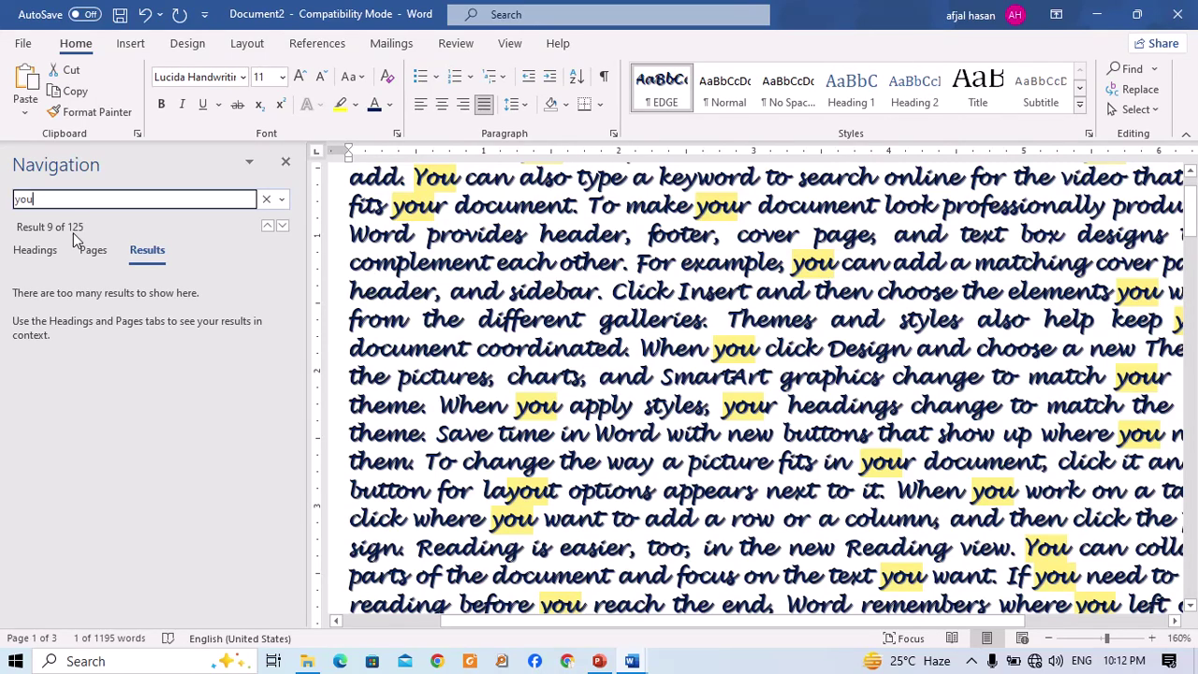
pyautogui.scroll(-9, 561, 285)
pyautogui.scroll(-5, 564, 284)
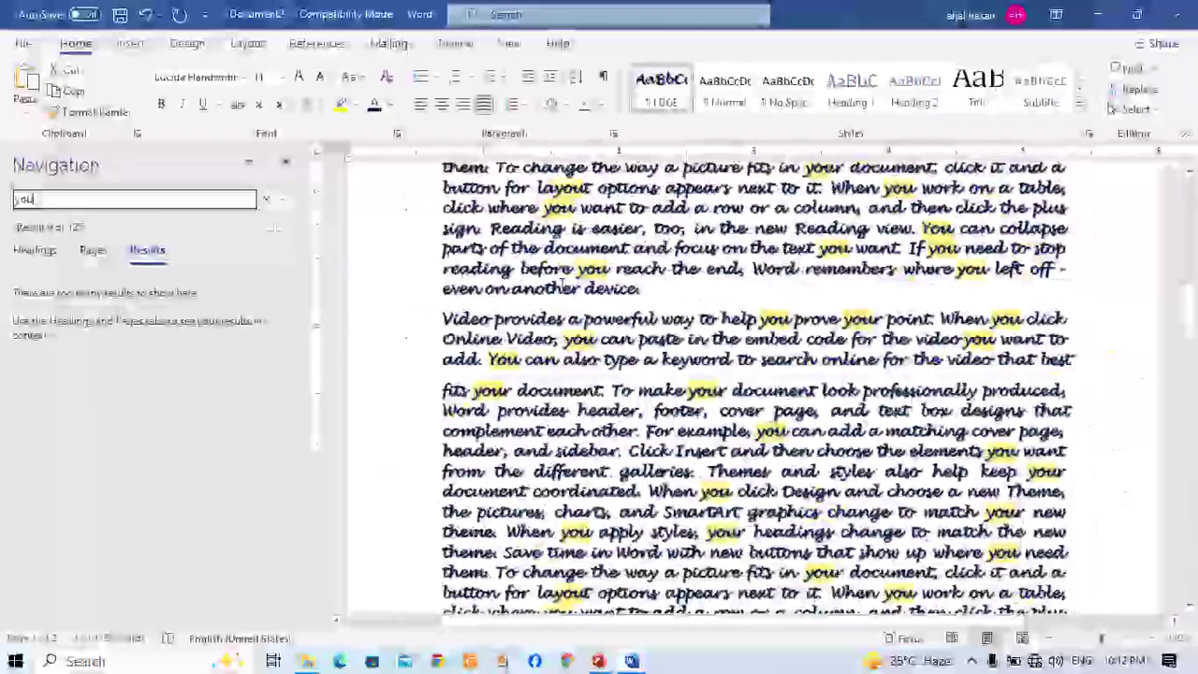
pyautogui.scroll(-5, 561, 286)
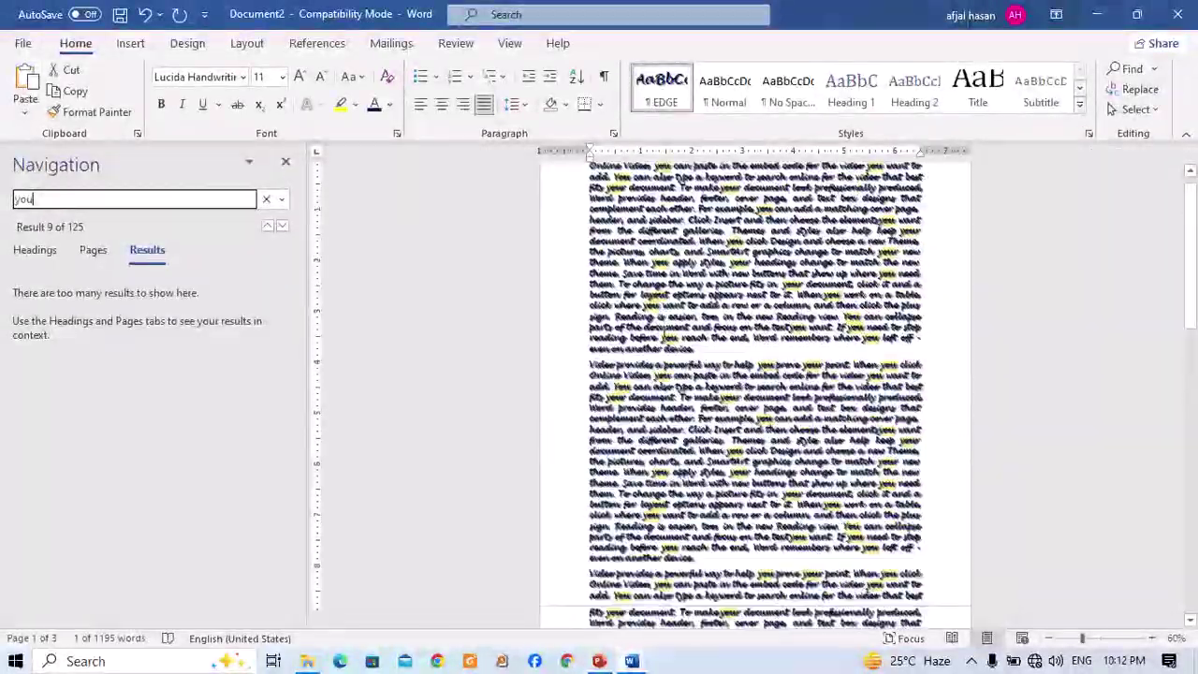
pyautogui.scroll(-5, 755, 393)
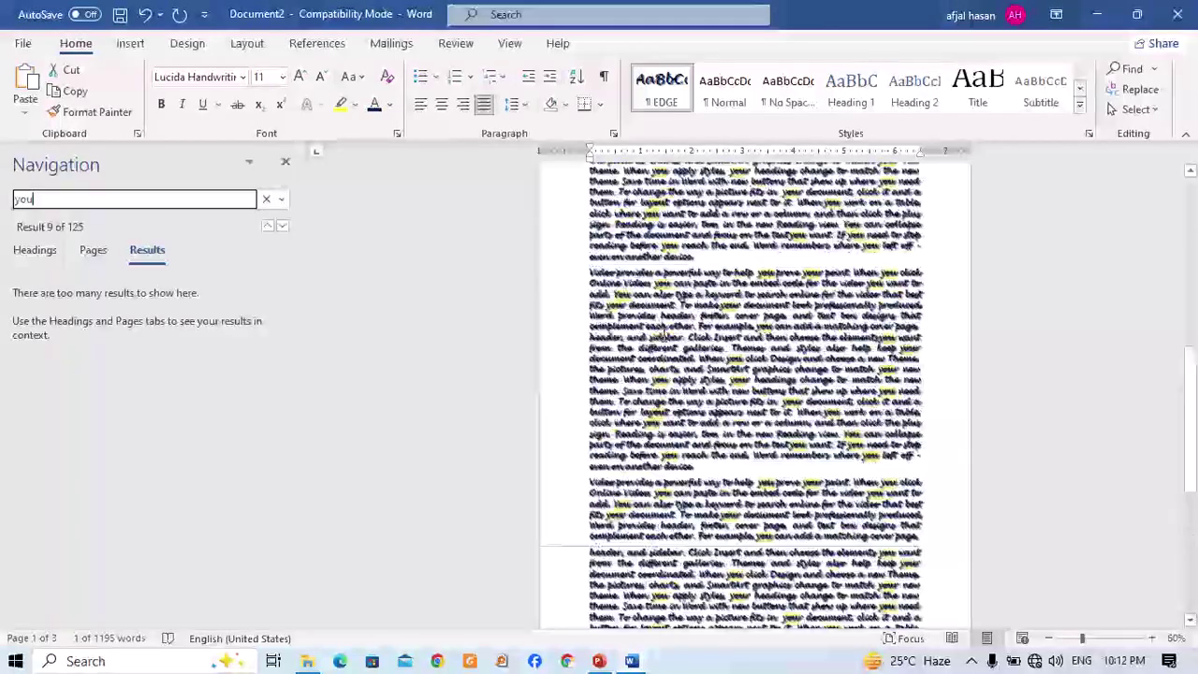
pyautogui.scroll(-5, 662, 335)
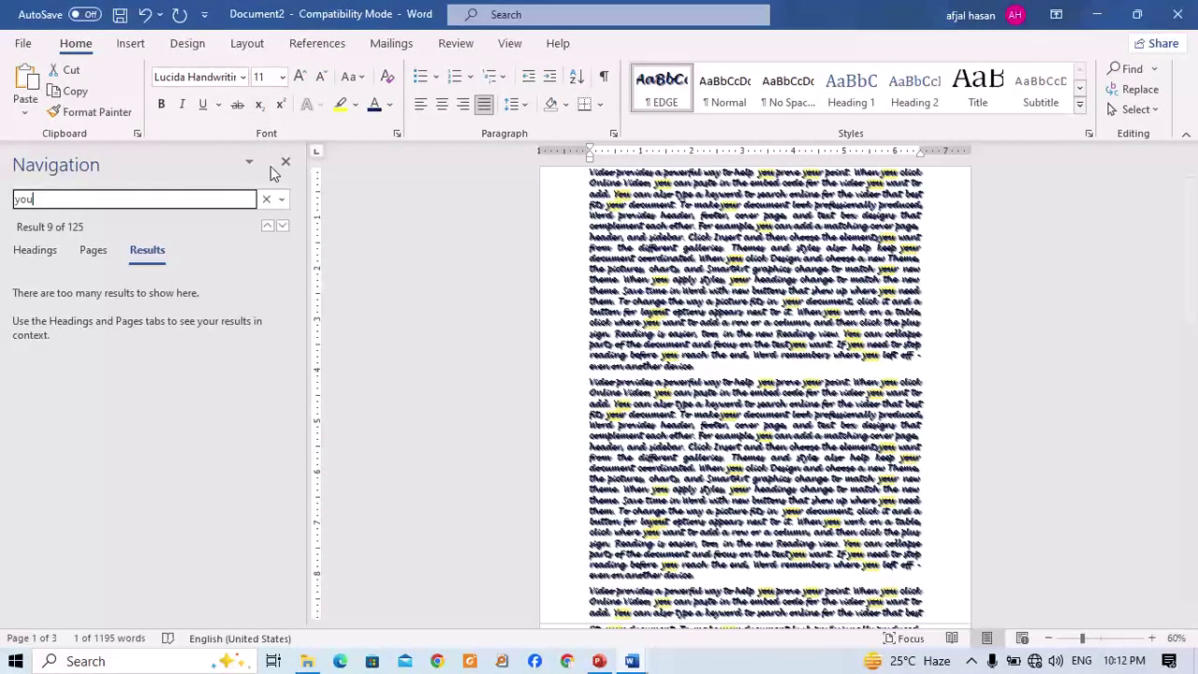
pyautogui.click(286, 162)
# Replace every occurrence of "you" with "animal" throughout the document and check the changed text.
pyautogui.scroll(7, 553, 296)
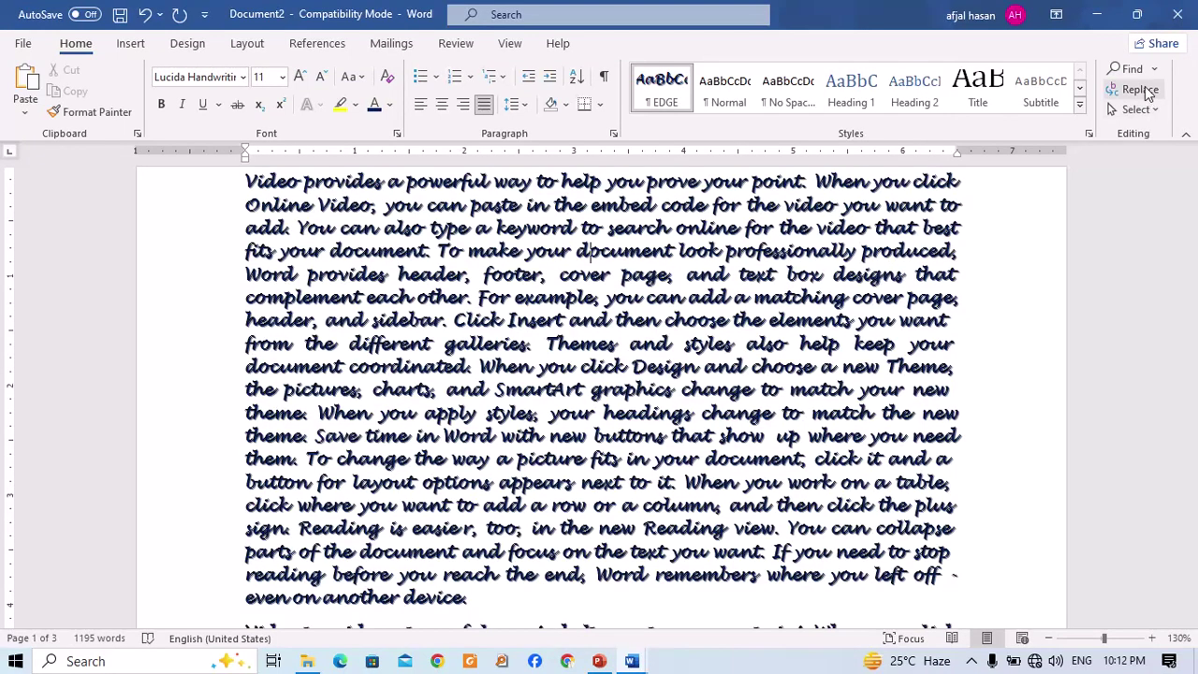
pyautogui.click(1148, 93)
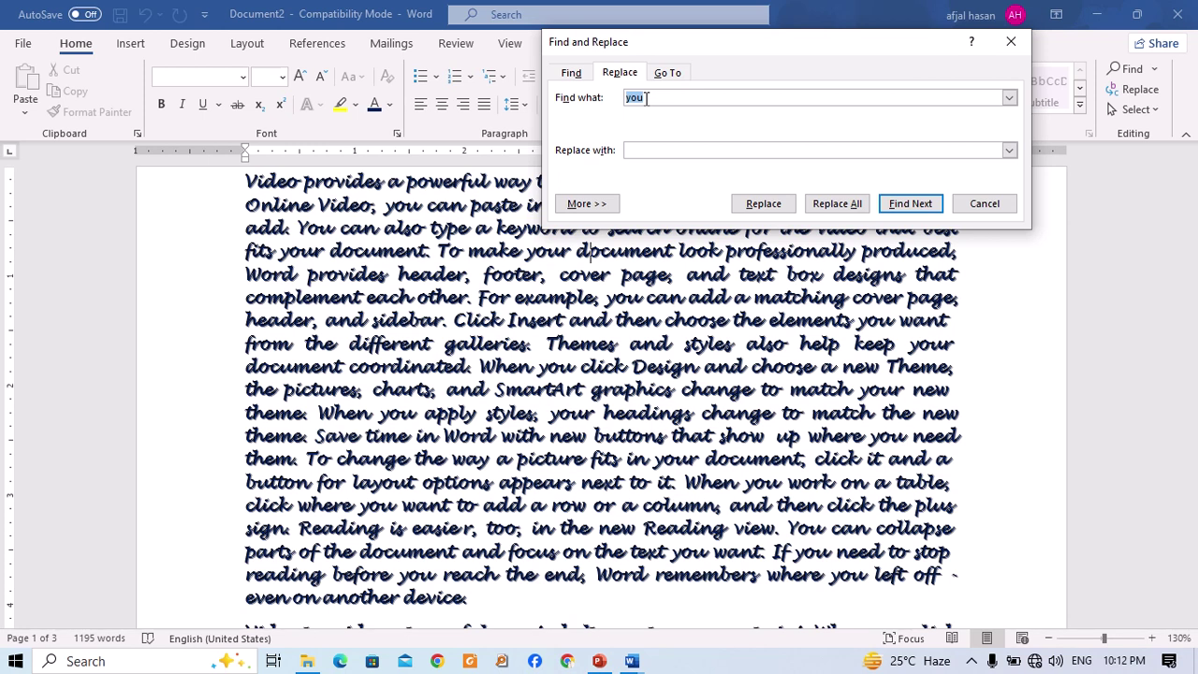
pyautogui.moveTo(717, 8)
pyautogui.write('ANim')
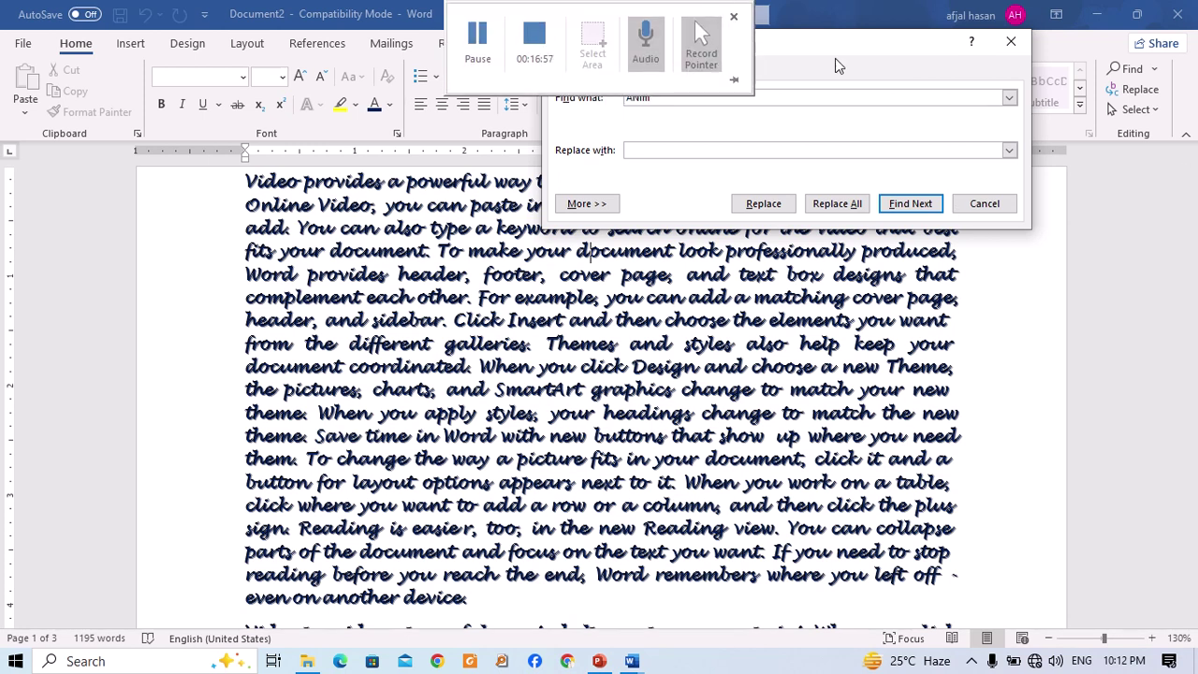
pyautogui.moveTo(814, 94); pyautogui.dragTo(567, 92)
pyautogui.write('you')
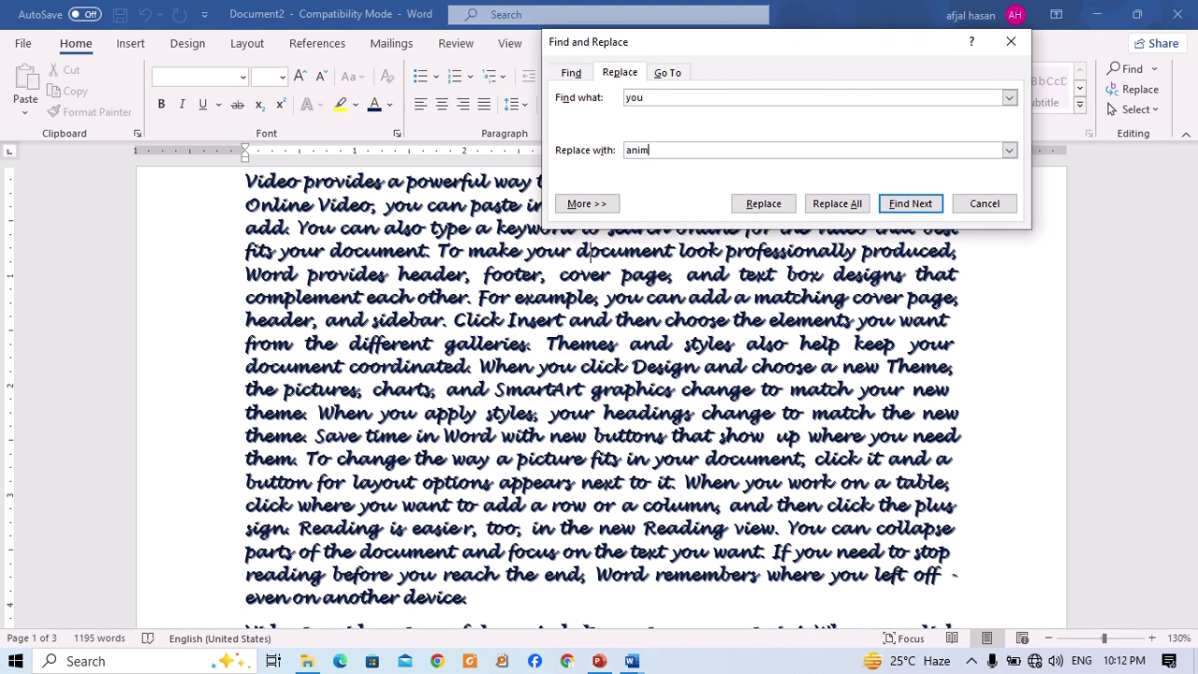
pyautogui.click(837, 204)
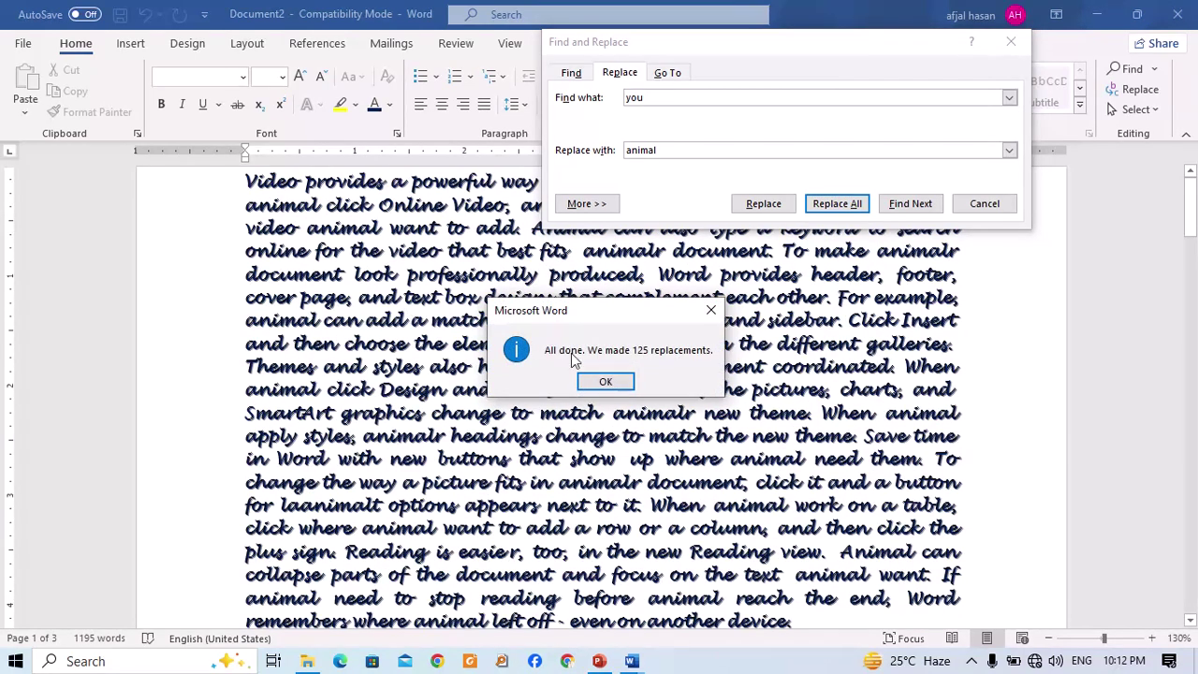
pyautogui.click(609, 380)
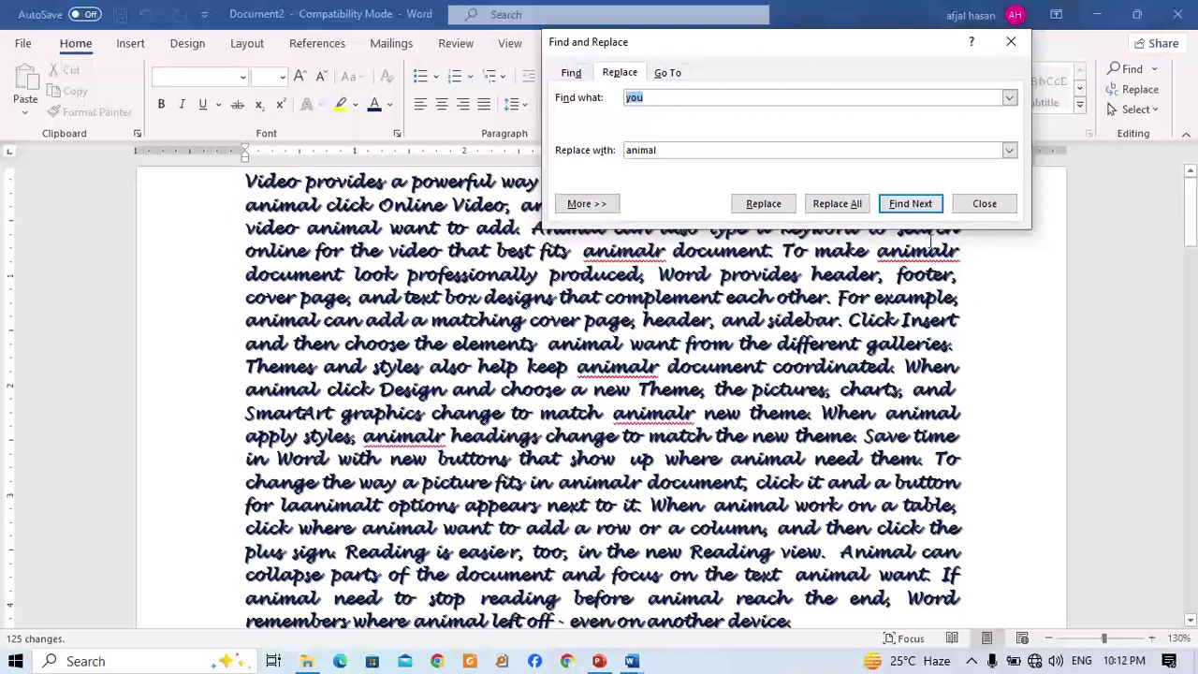
pyautogui.click(985, 203)
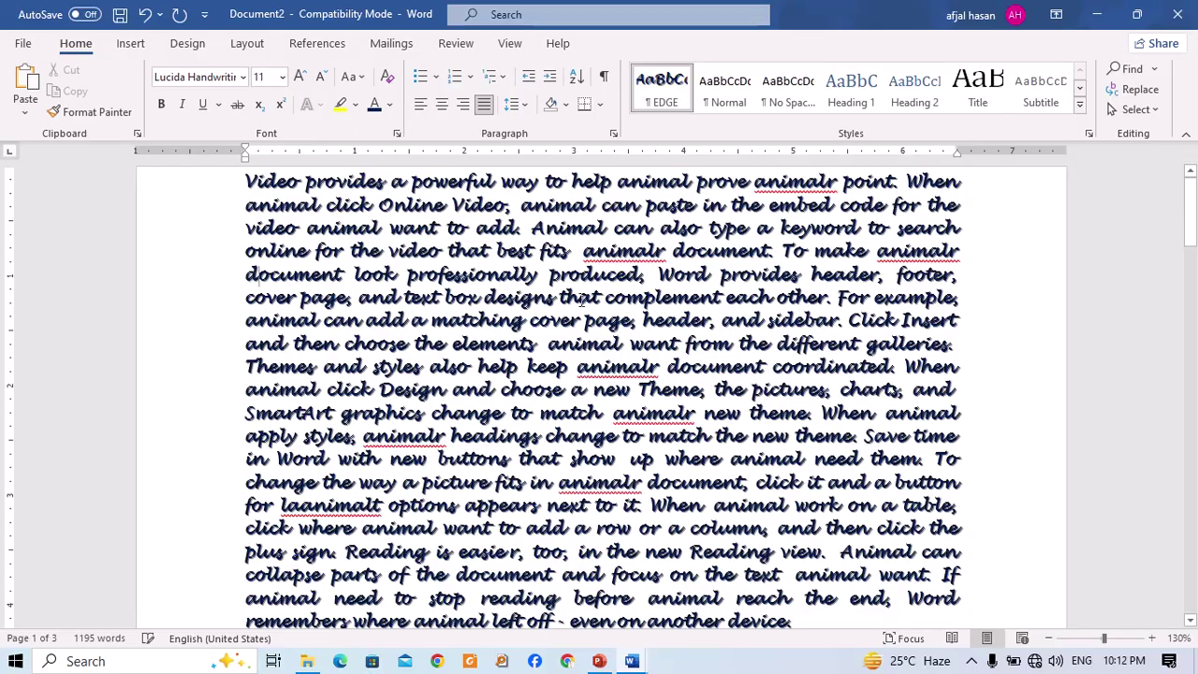
pyautogui.scroll(-10, 661, 278)
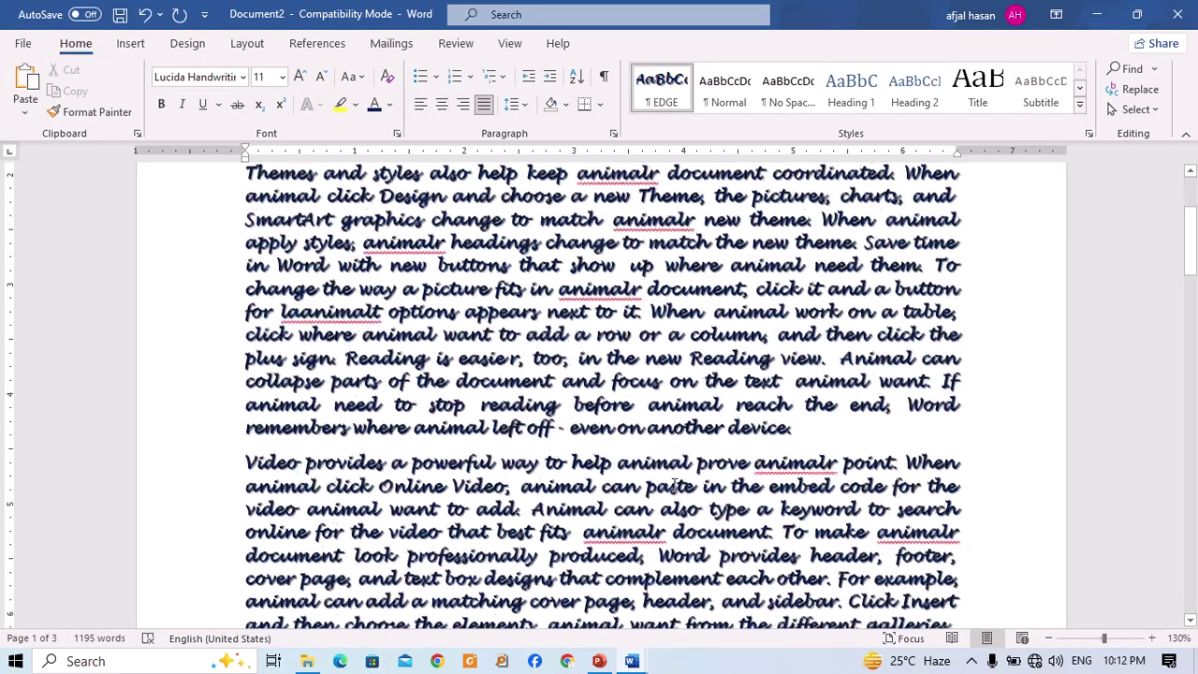
pyautogui.scroll(-12, 593, 455)
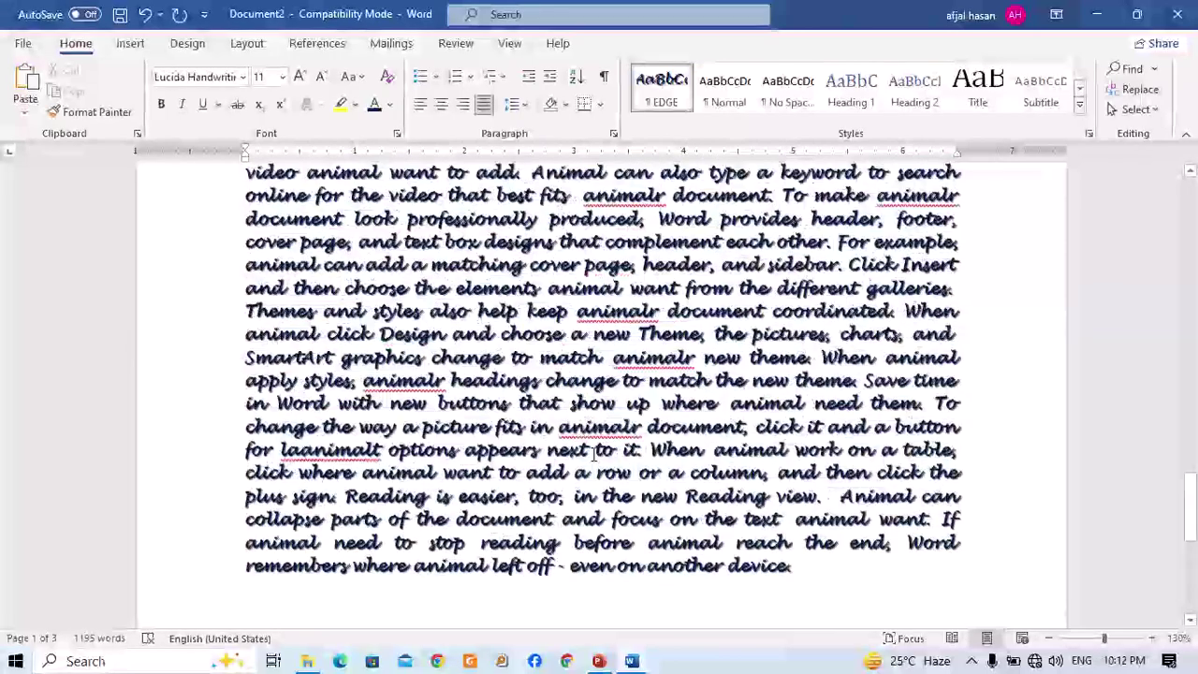
pyautogui.scroll(-8, 594, 455)
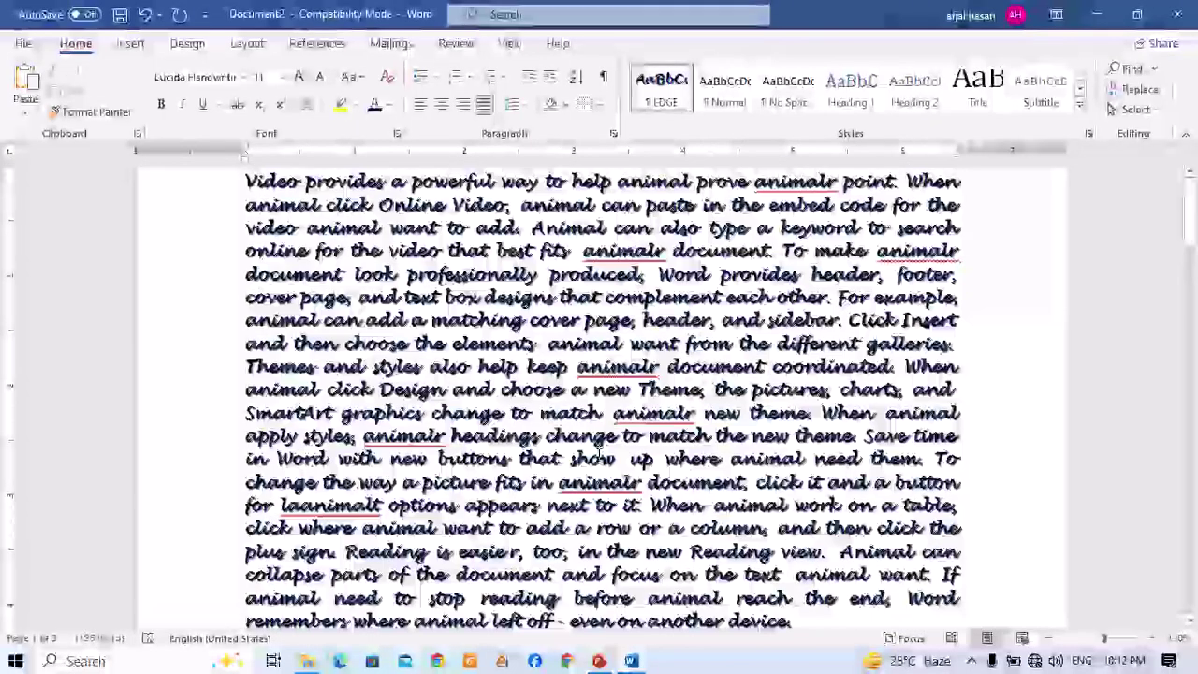
# Delete all of the document's text and enter a sample first name on the empty page.
pyautogui.hotkey('ctrl', 'a')
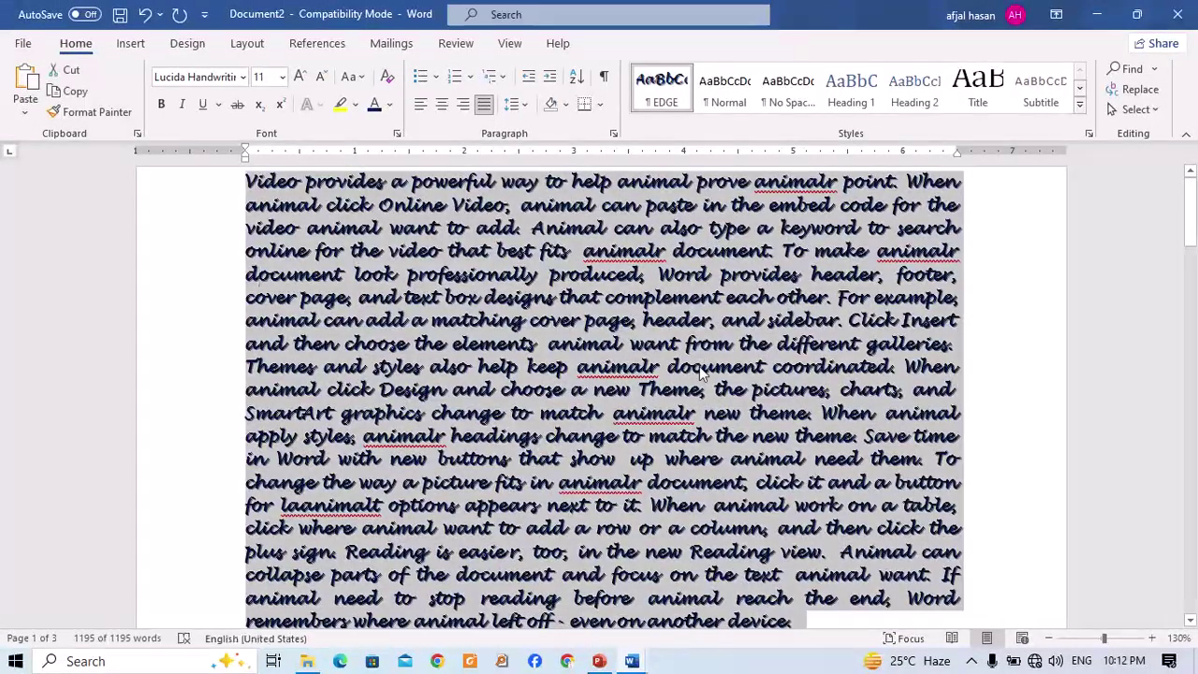
pyautogui.press('Delete')
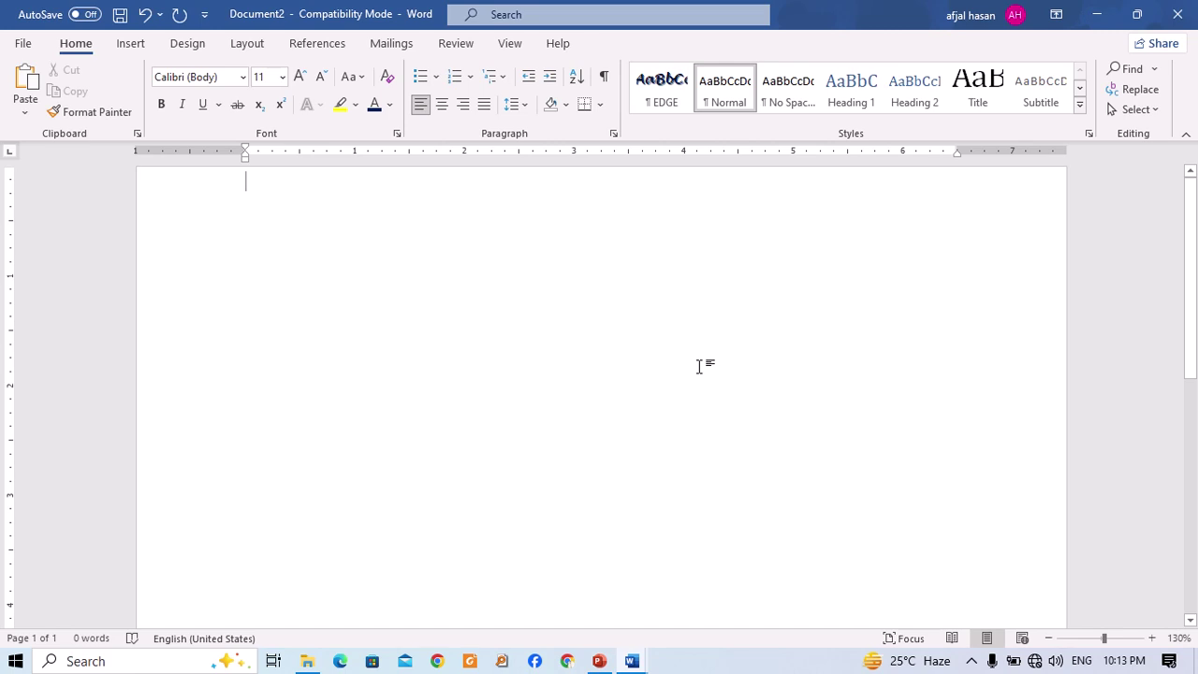
pyautogui.write('Rahul ')
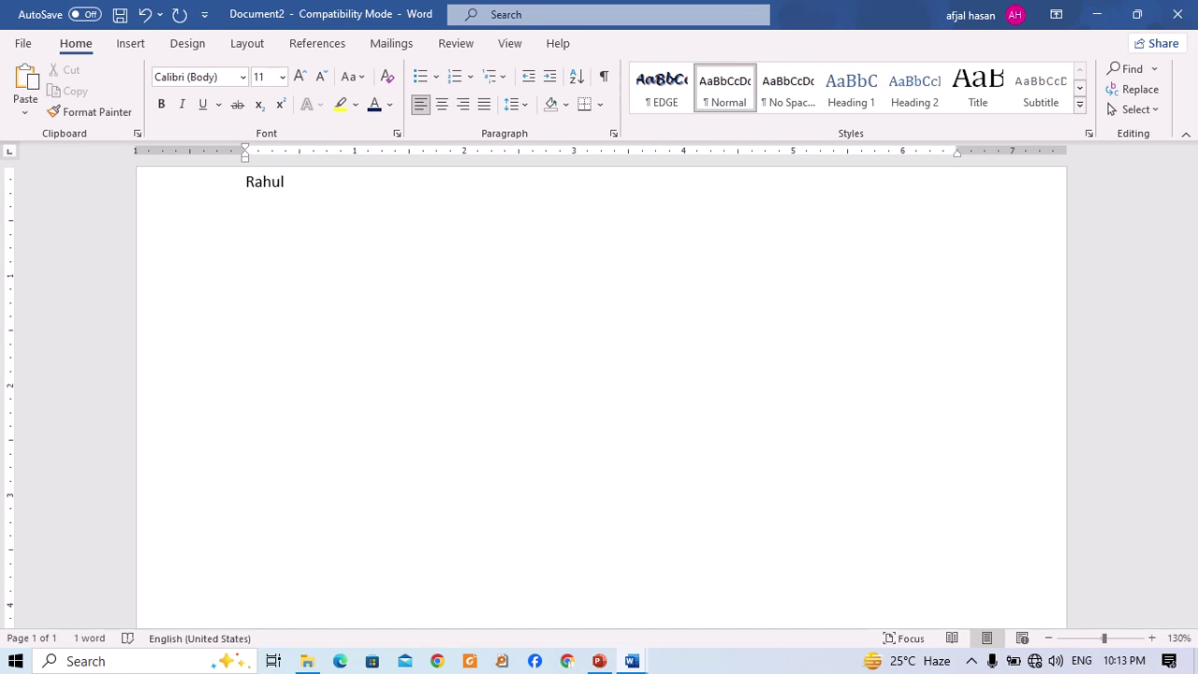
pyautogui.write('sakljf sjajsra')
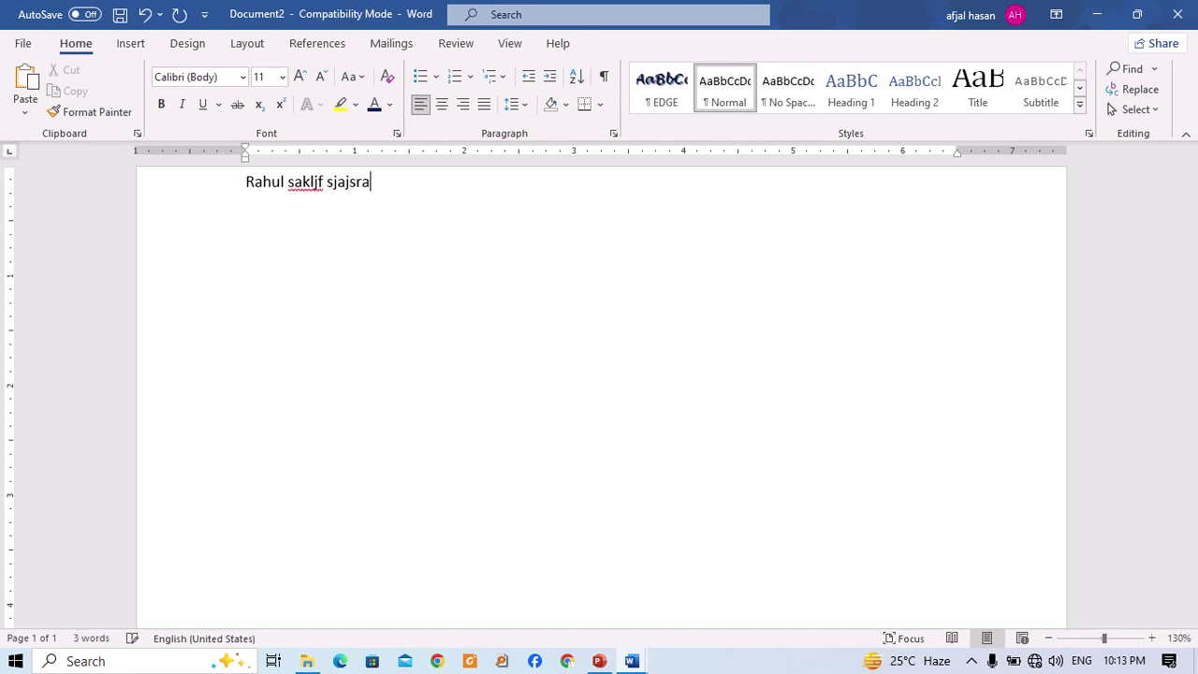
pyautogui.press('BackSpace')
pyautogui.press('BackSpace')
pyautogui.press('BackSpace')
pyautogui.press('BackSpace')
pyautogui.press('BackSpace')
pyautogui.press('BackSpace')
pyautogui.press('BackSpace')
pyautogui.press('BackSpace')
pyautogui.press('BackSpace')
pyautogui.press('BackSpace')
pyautogui.press('BackSpace')
pyautogui.press('BackSpace')
pyautogui.press('BackSpace')
pyautogui.press('BackSpace')
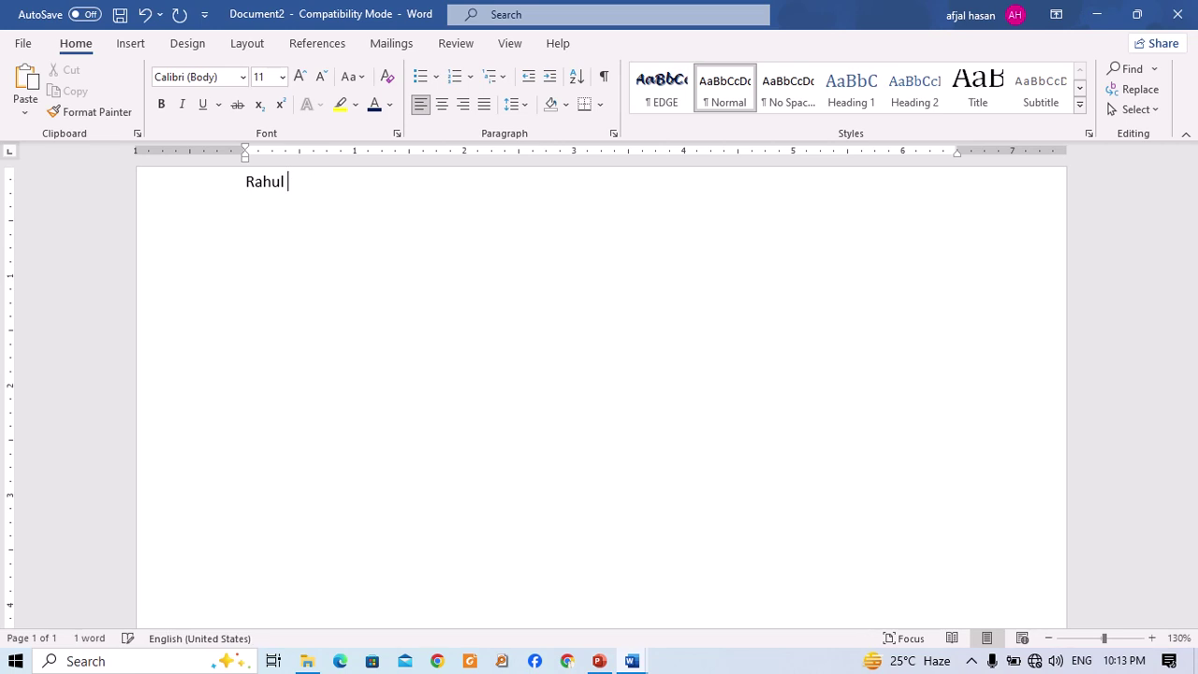
# Repeat the sample first name two more times on the same line and copy the whole line.
pyautogui.write('rahul ra')
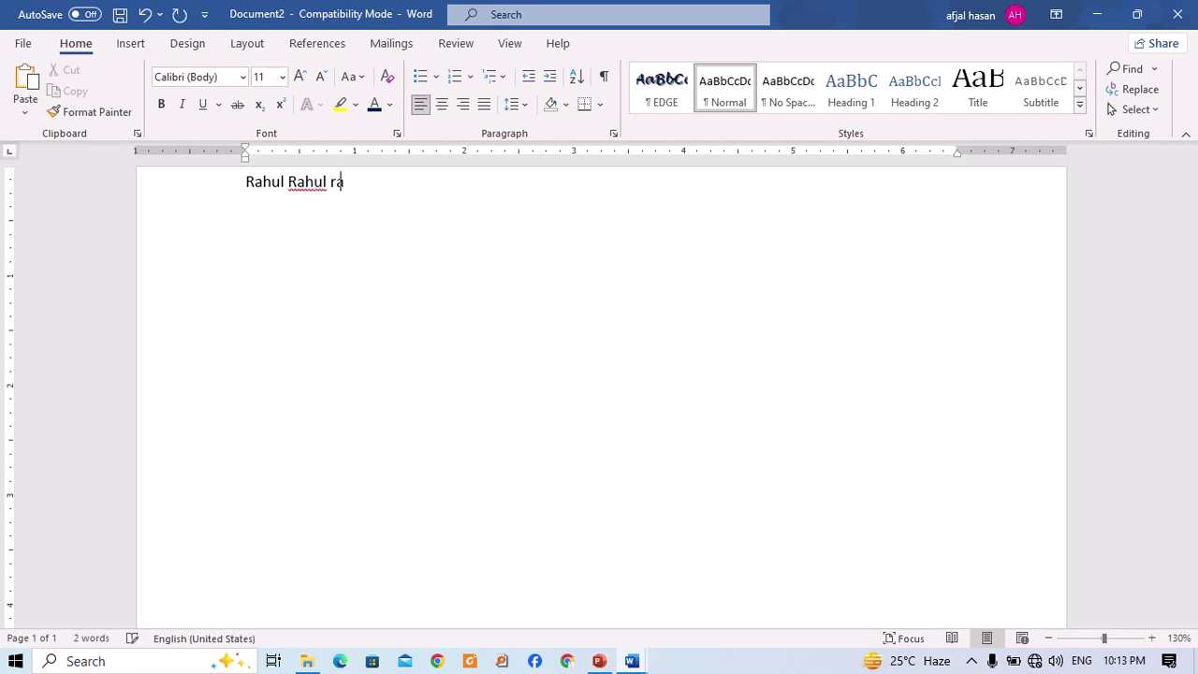
pyautogui.write('hul')
pyautogui.hotkey('ctrl', 'a')
pyautogui.hotkey('ctrl', 'c')
pyautogui.hotkey('ctrl', 'v')
pyautogui.hotkey('ctrl', 'v')
pyautogui.hotkey('ctrl', 'v')
pyautogui.hotkey('ctrl', 'v')
pyautogui.hotkey('ctrl', 'v')
pyautogui.hotkey('ctrl', 'v')
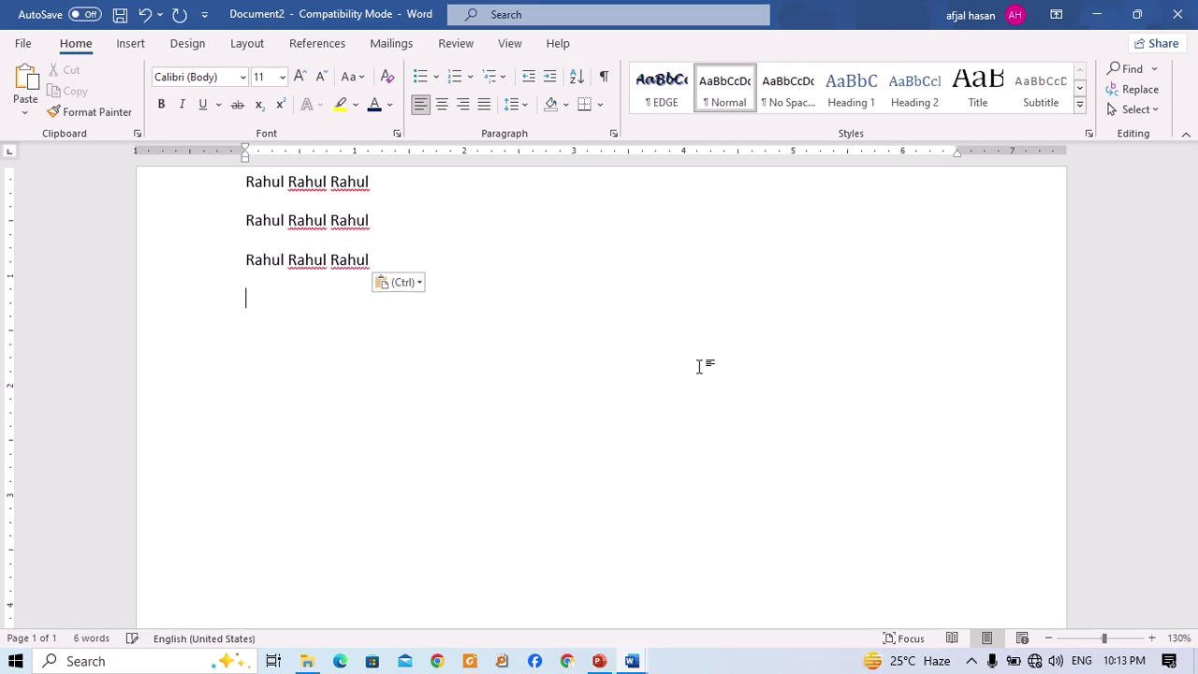
pyautogui.hotkey('ctrl', 'a')
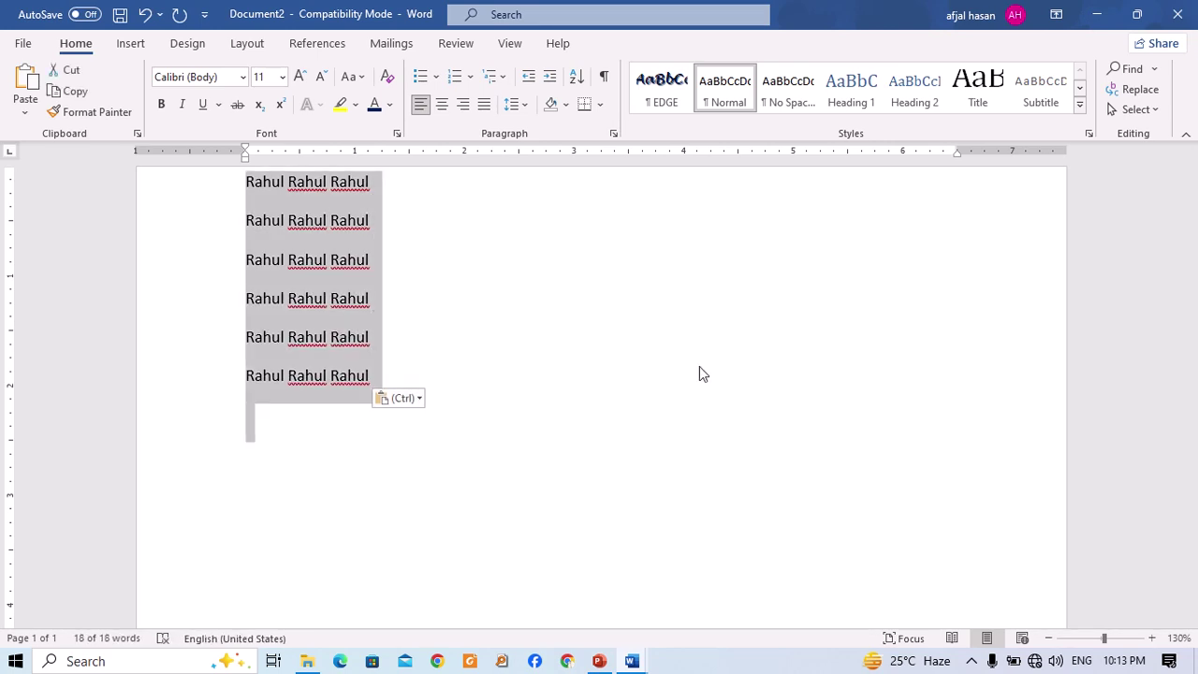
pyautogui.hotkey('ctrl', 'z')
pyautogui.hotkey('ctrl', 'z')
pyautogui.hotkey('ctrl', 'z')
pyautogui.hotkey('ctrl', 'z')
pyautogui.hotkey('ctrl', 'z')
pyautogui.hotkey('ctrl', 'z')
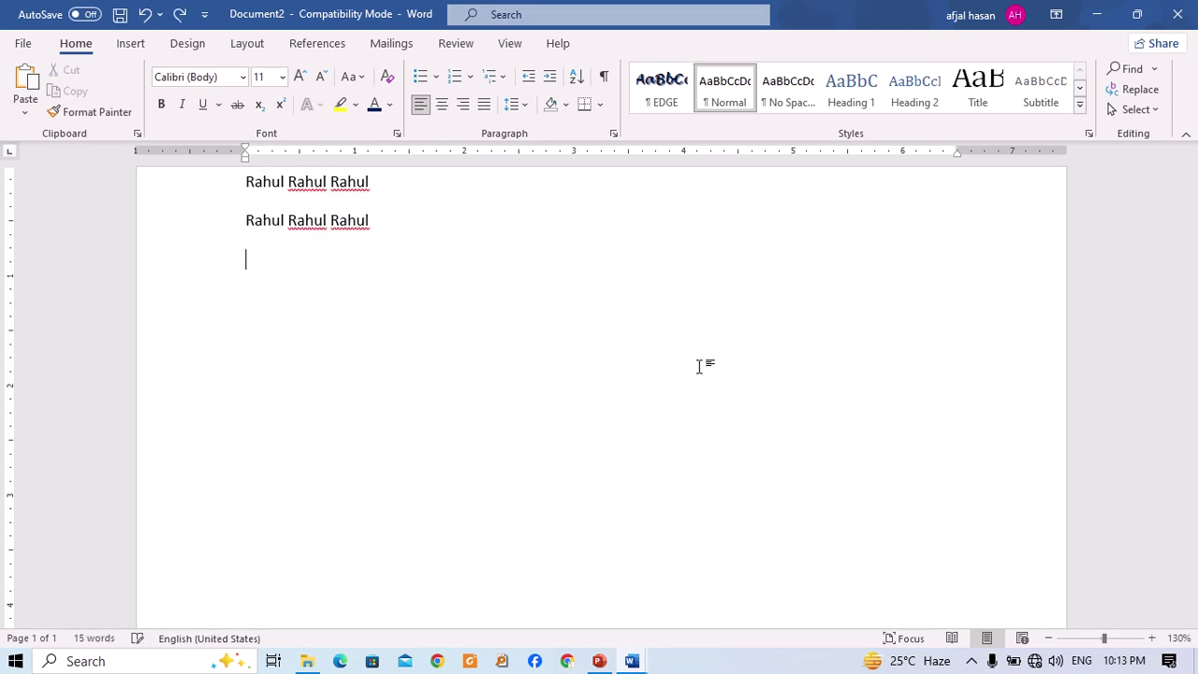
# Paste the copied line of names five times in a row, each directly after the existing text in the same paragraph.
pyautogui.press('Left')
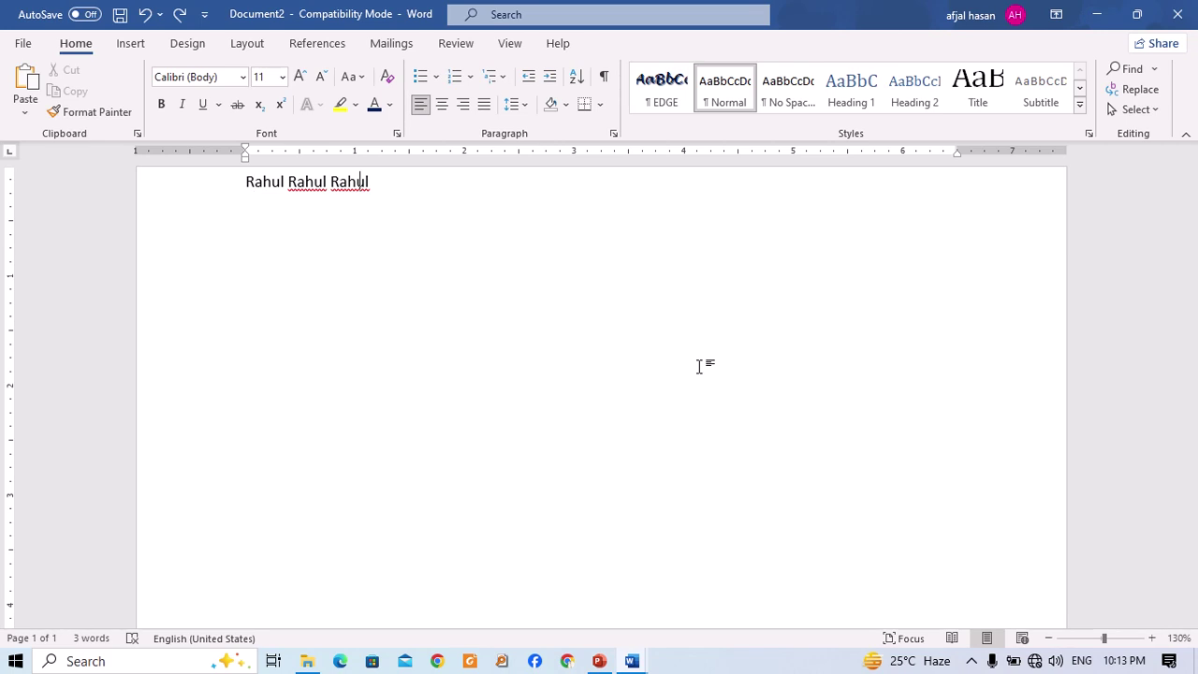
pyautogui.hotkey('ctrl', 'v')
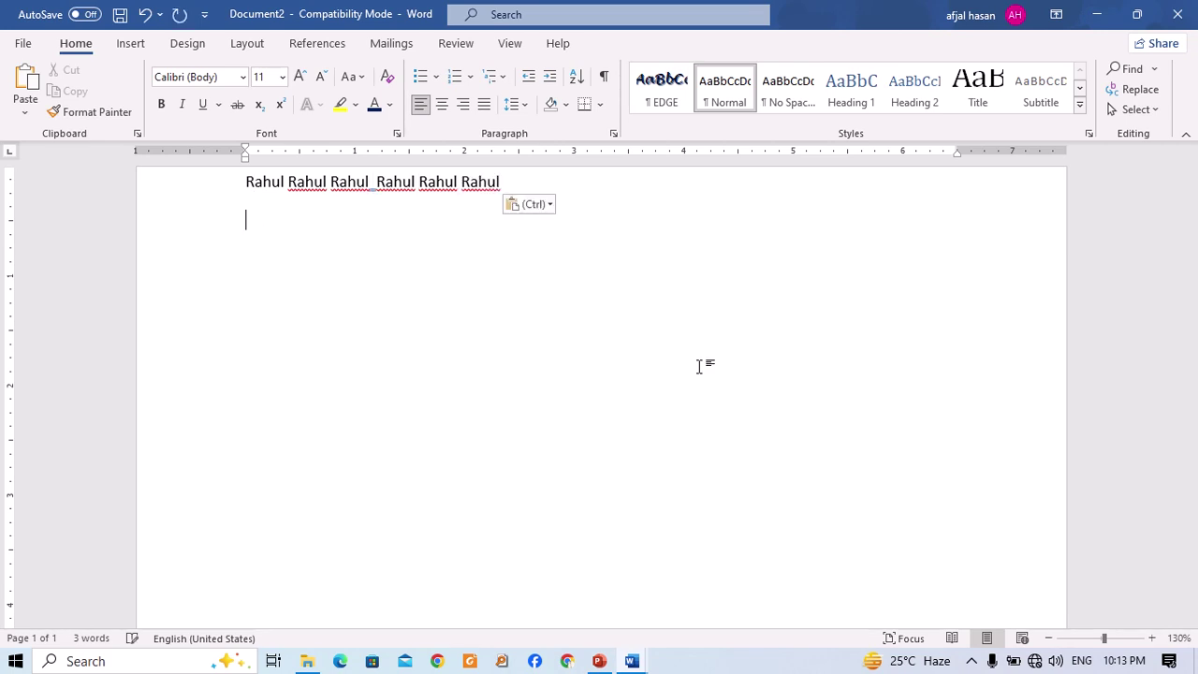
pyautogui.press('ctrl')
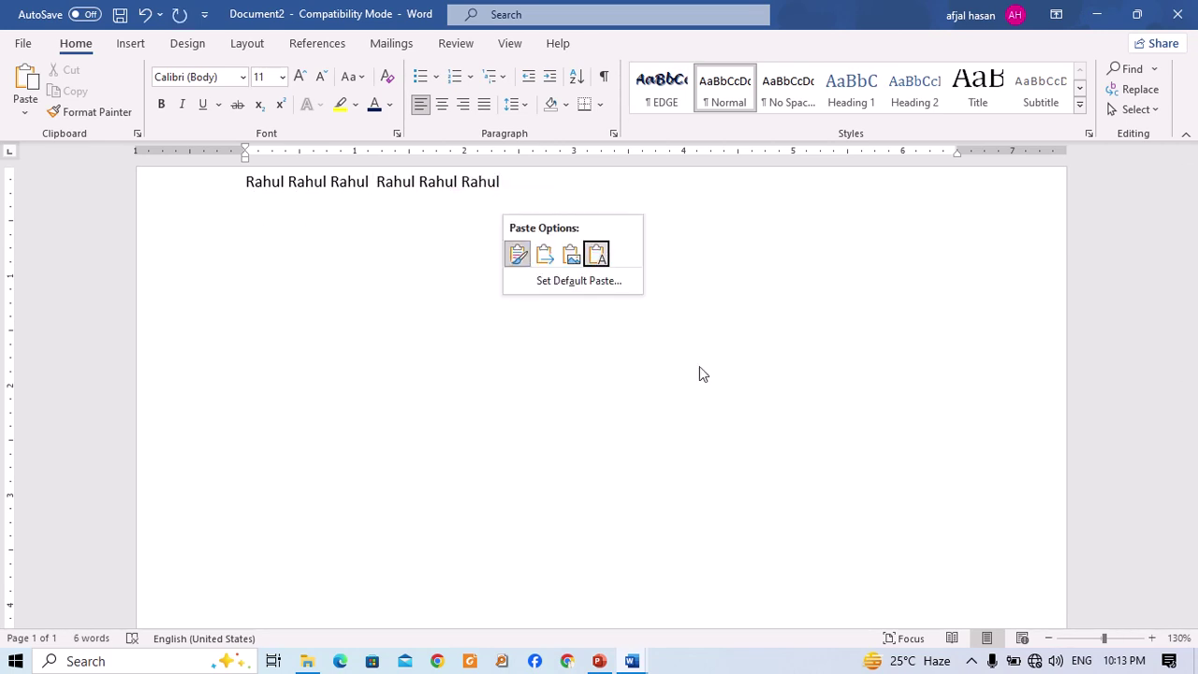
pyautogui.press('Return')
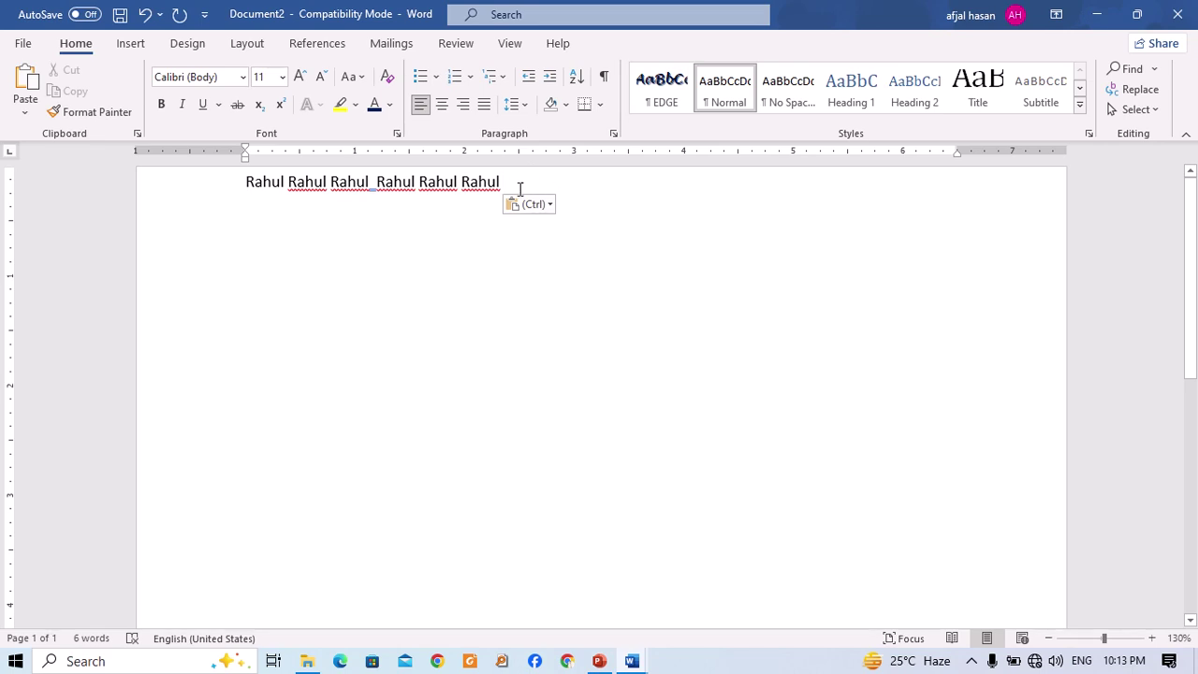
pyautogui.hotkey('ctrl', 'v')
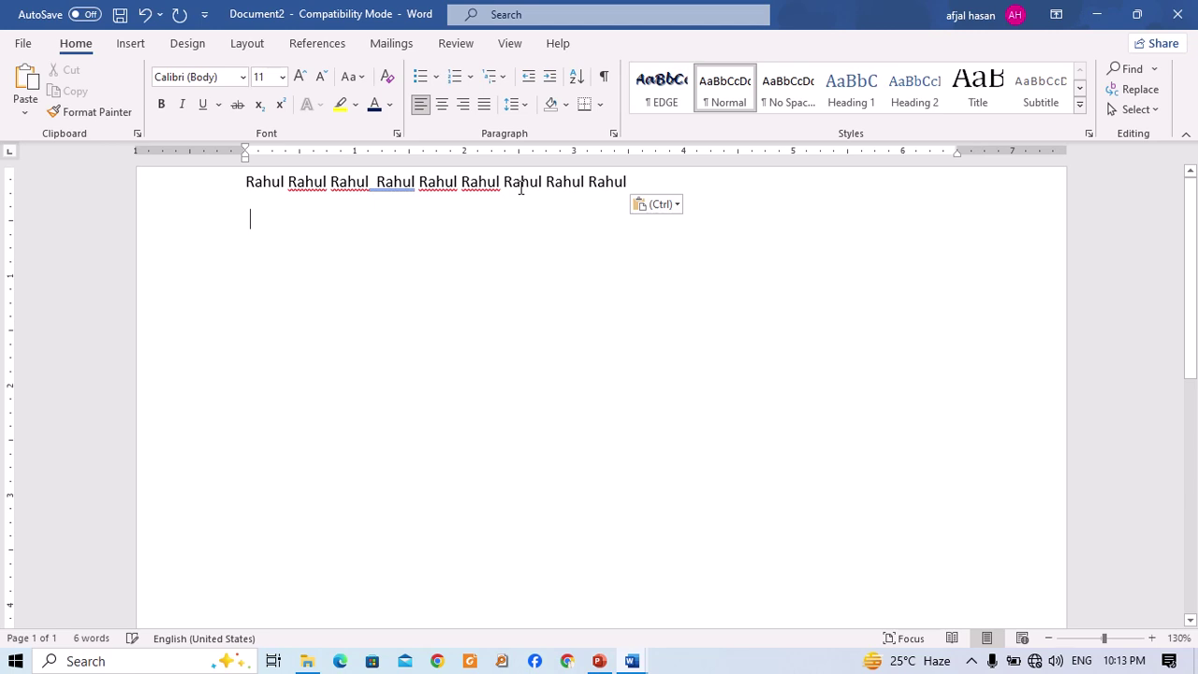
pyautogui.click(646, 184)
pyautogui.hotkey('ctrl', 'v')
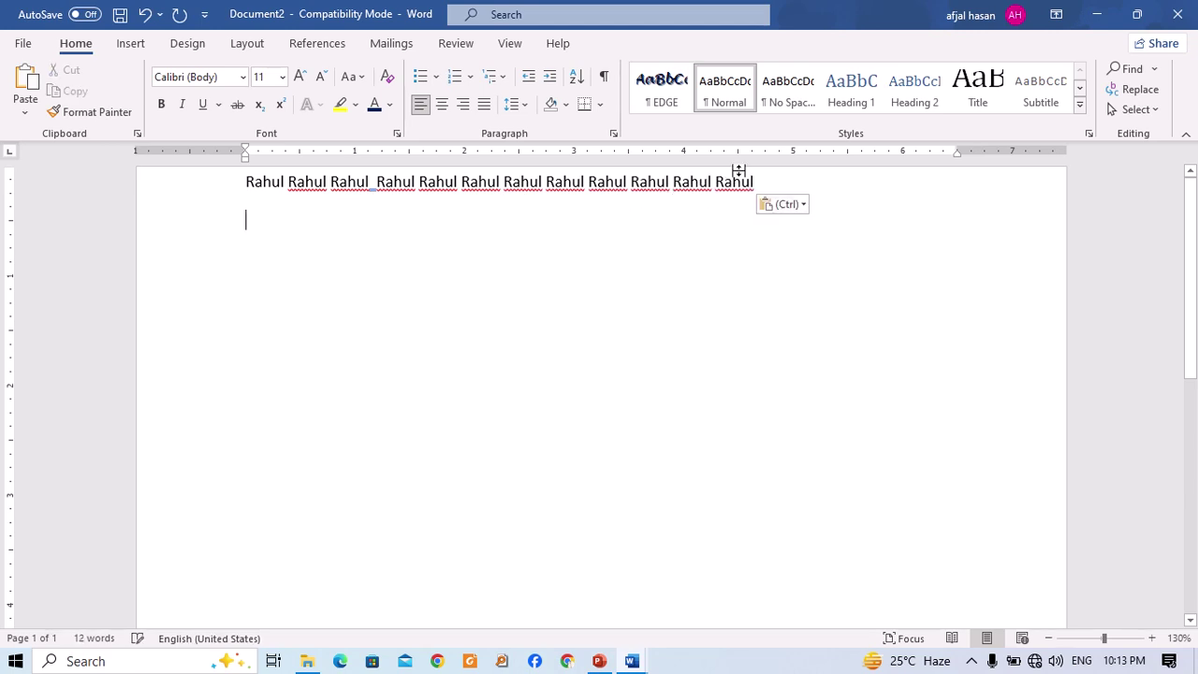
pyautogui.click(756, 183)
pyautogui.hotkey('ctrl', 'v')
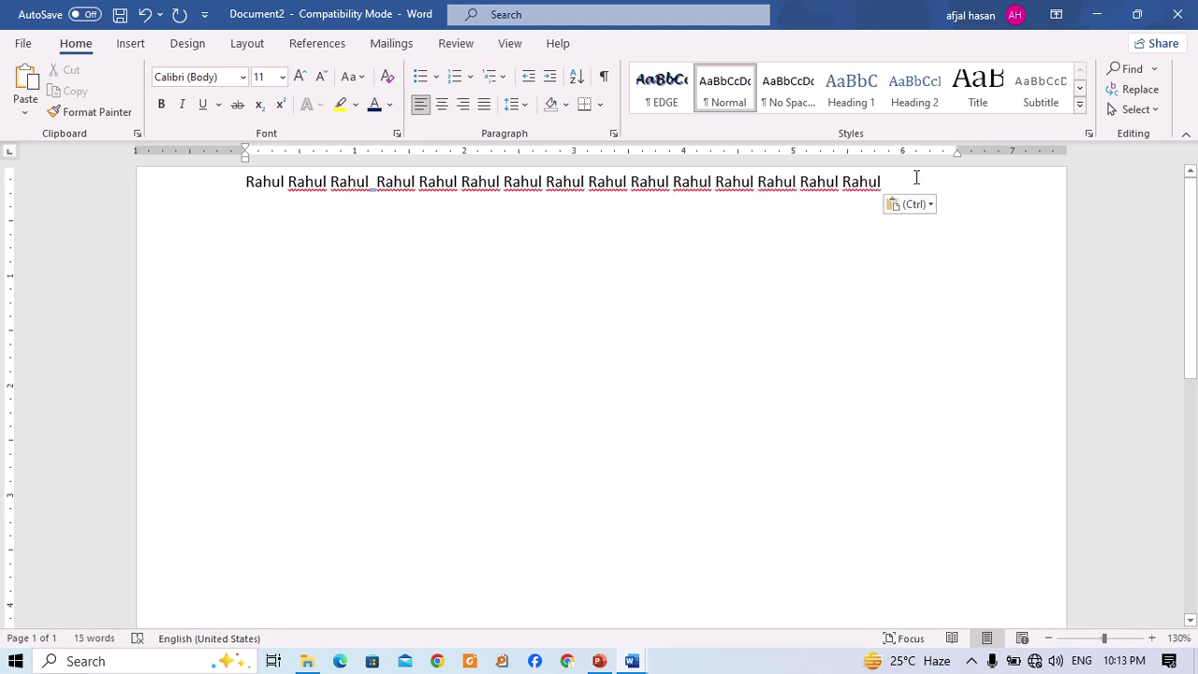
pyautogui.click(917, 179)
pyautogui.hotkey('ctrl', 'v')
pyautogui.press('Return')
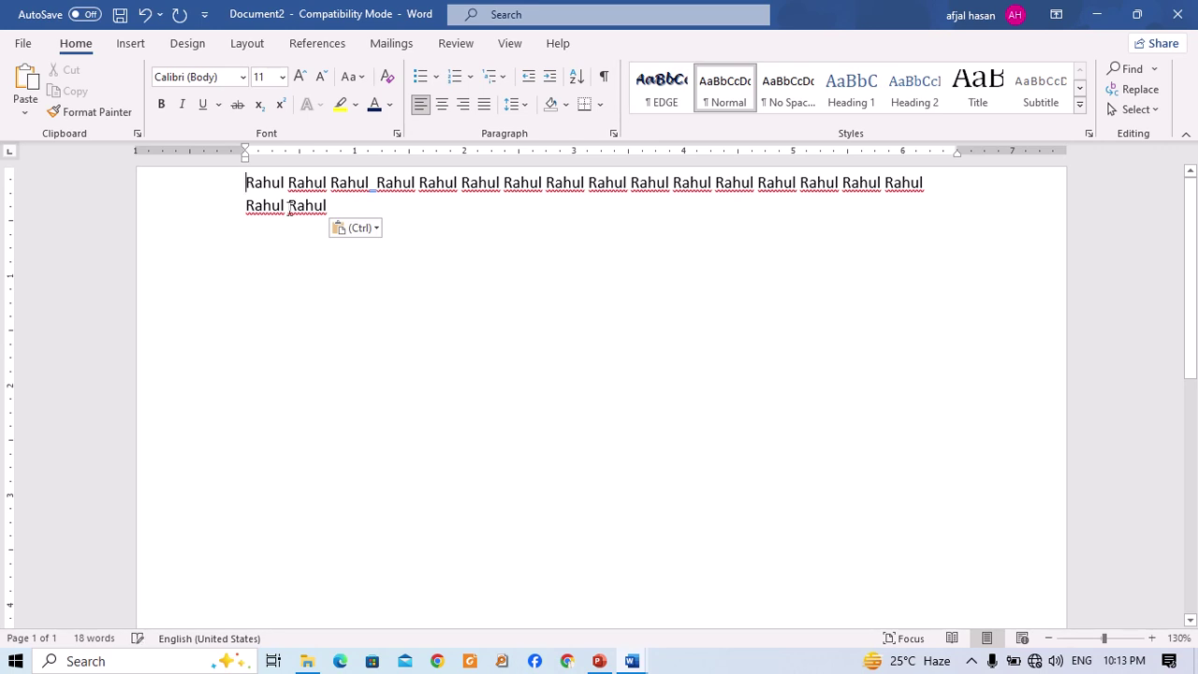
# Copy all of the repeated names and paste them twice at the end of the paragraph.
pyautogui.hotkey('ctrl', 'a')
pyautogui.hotkey('ctrl', 'c')
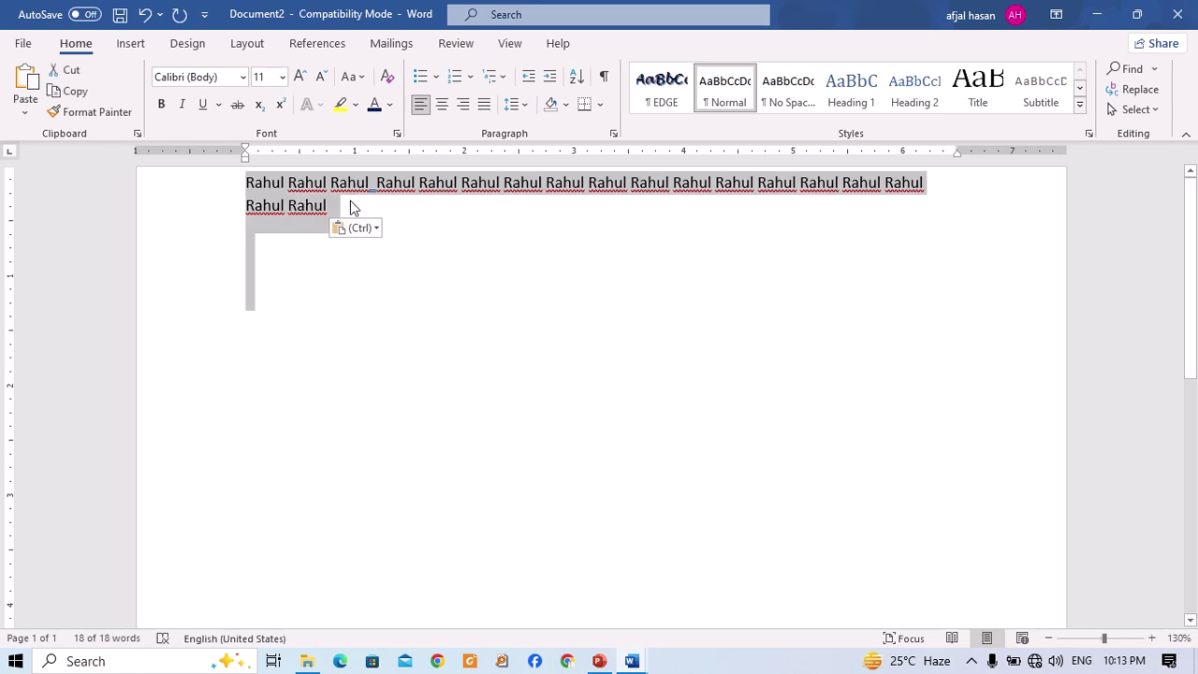
pyautogui.click(352, 203)
pyautogui.doubleClick(352, 204)
pyautogui.hotkey('ctrl', 'v')
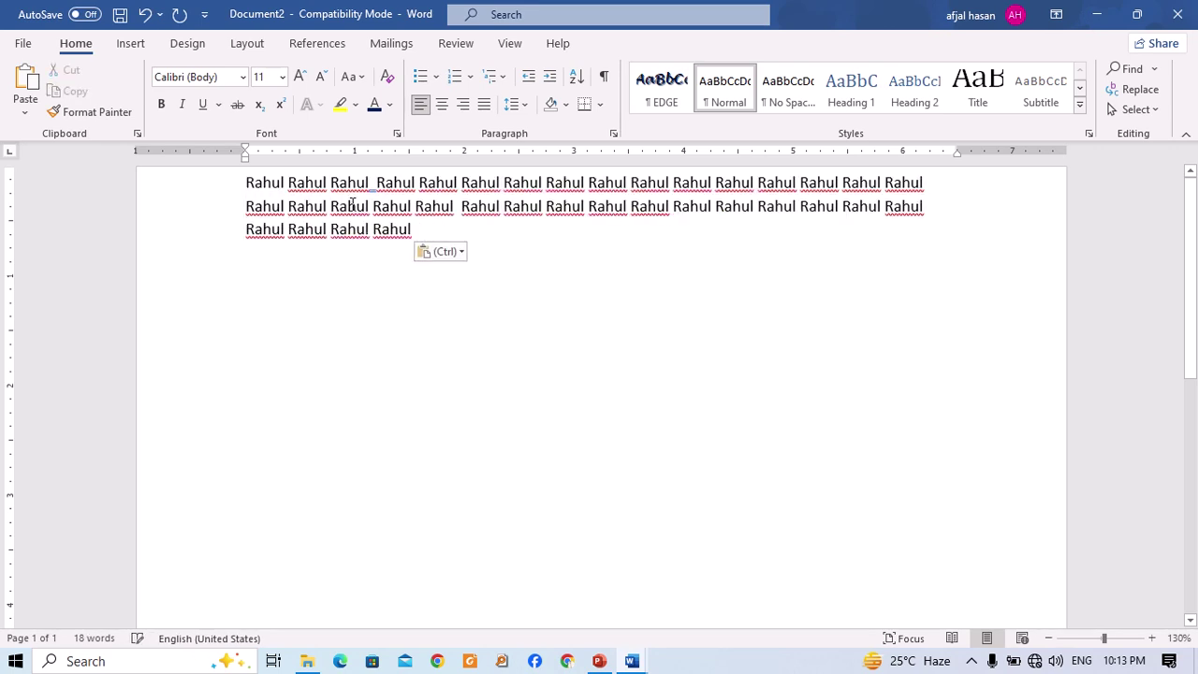
pyautogui.hotkey('ctrl', 'v')
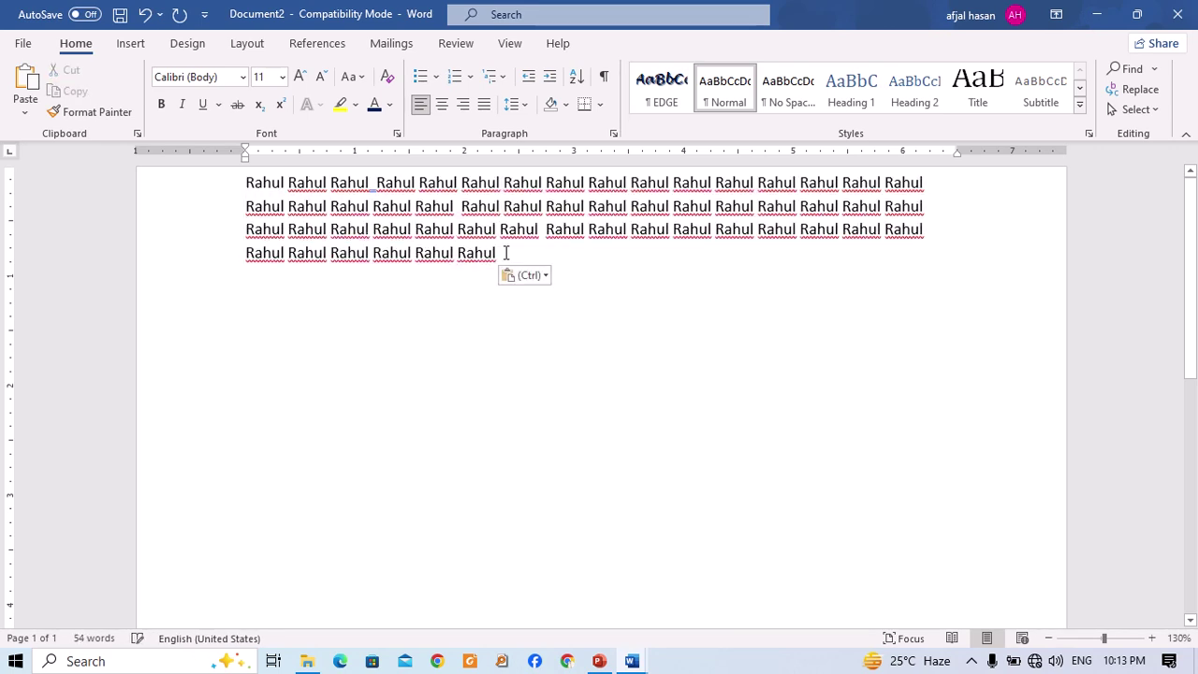
# Paste the copied line of names two more times at the end of the paragraph.
pyautogui.hotkey('ctrl', 'v')
pyautogui.hotkey('ctrl', 'a')
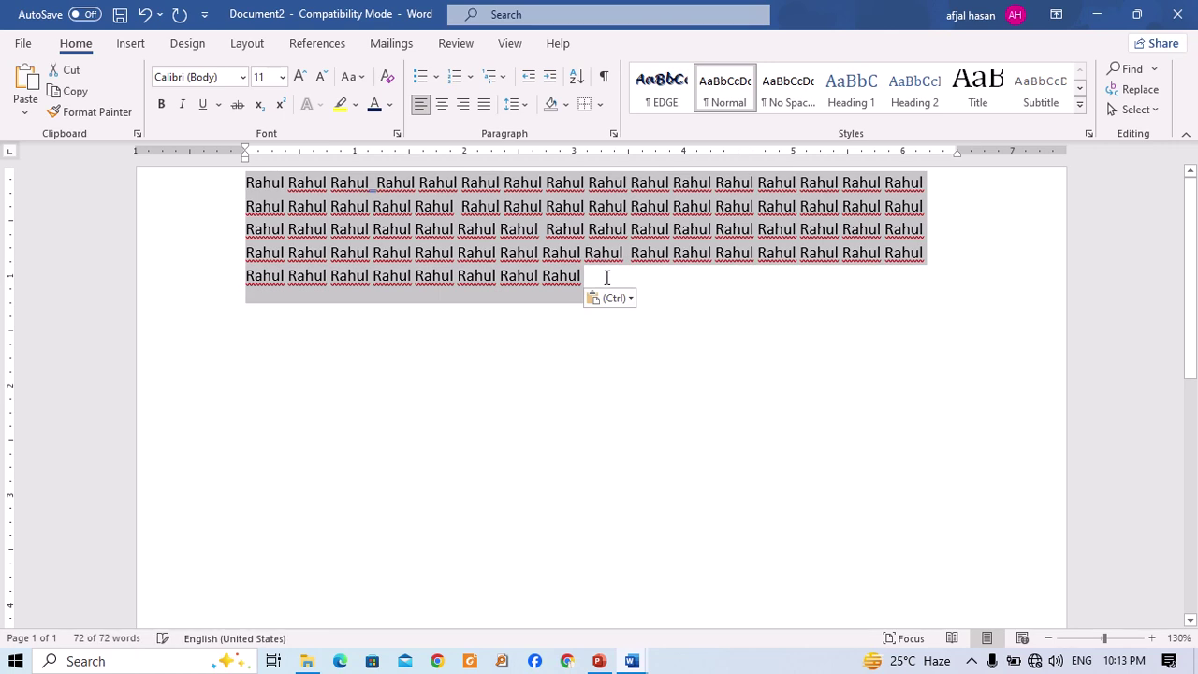
pyautogui.click(607, 277)
pyautogui.hotkey('ctrl', 'v')
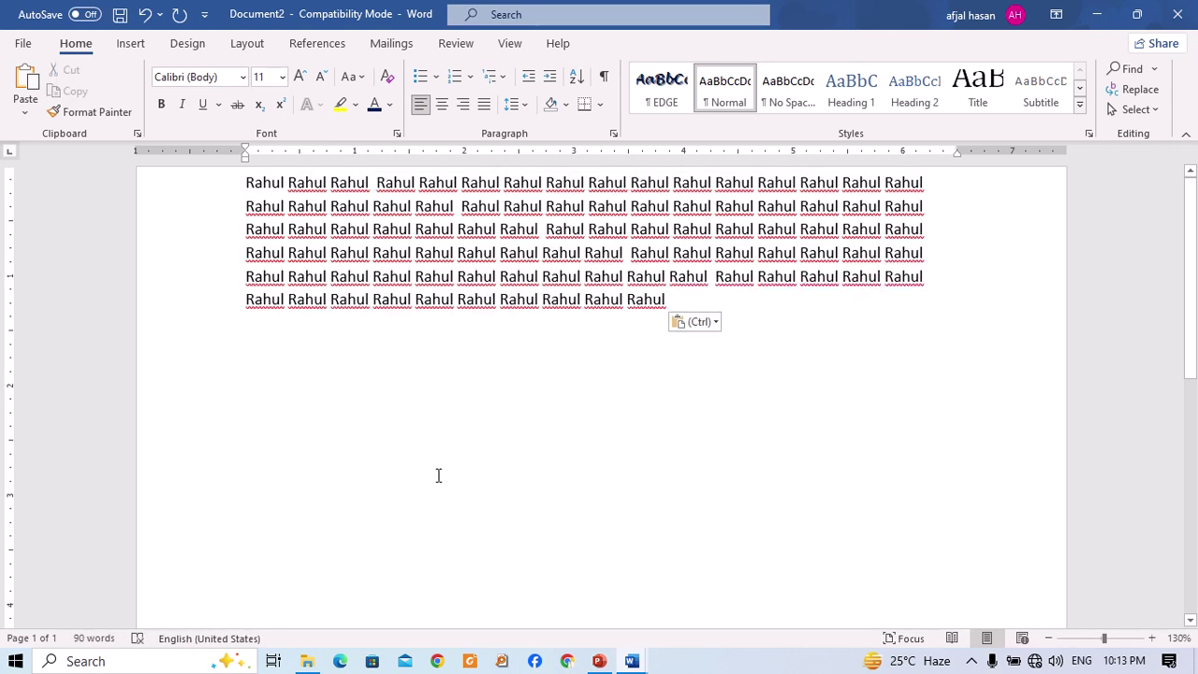
# Remove blank space after the paragraph of names and return the insertion point to the end of its last line.
pyautogui.press('BackSpace')
pyautogui.press('BackSpace')
pyautogui.doubleClick(290, 487)
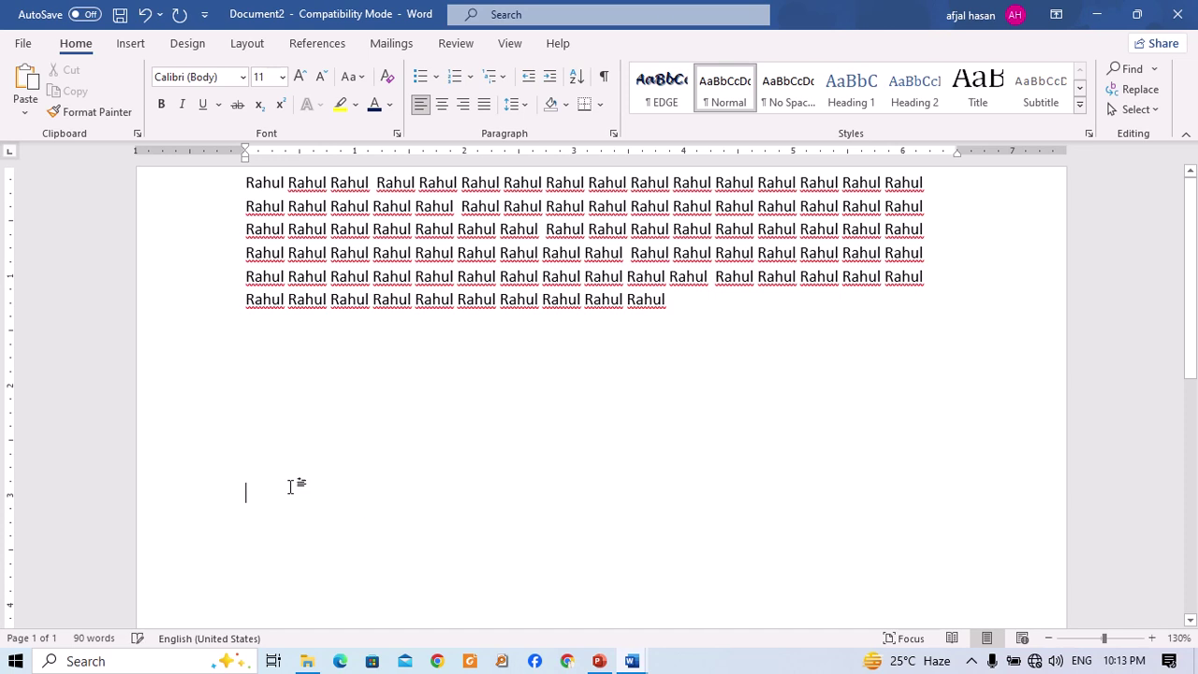
pyautogui.press('BackSpace')
pyautogui.press('BackSpace')
pyautogui.press('BackSpace')
# Replace every occurrence of the sample first name in the document with a different first name using Find and Replace.
pyautogui.click(1132, 89)
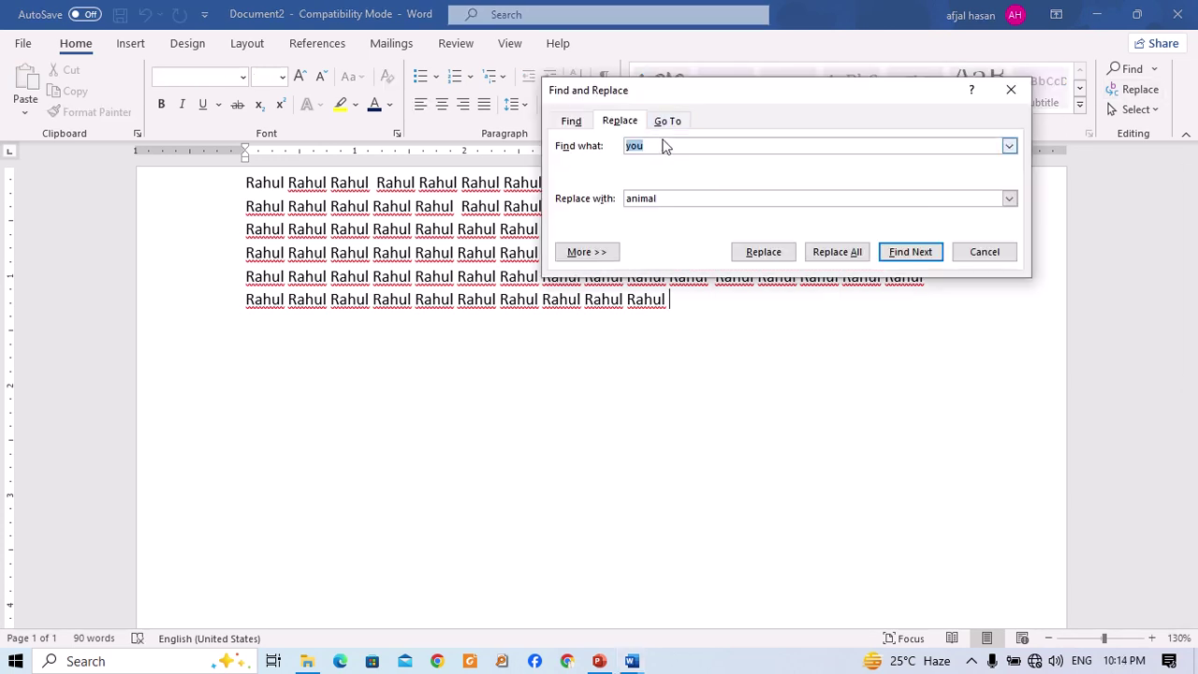
pyautogui.write('rahul')
pyautogui.press('Tab')
pyautogui.write('a')
pyautogui.click(836, 251)
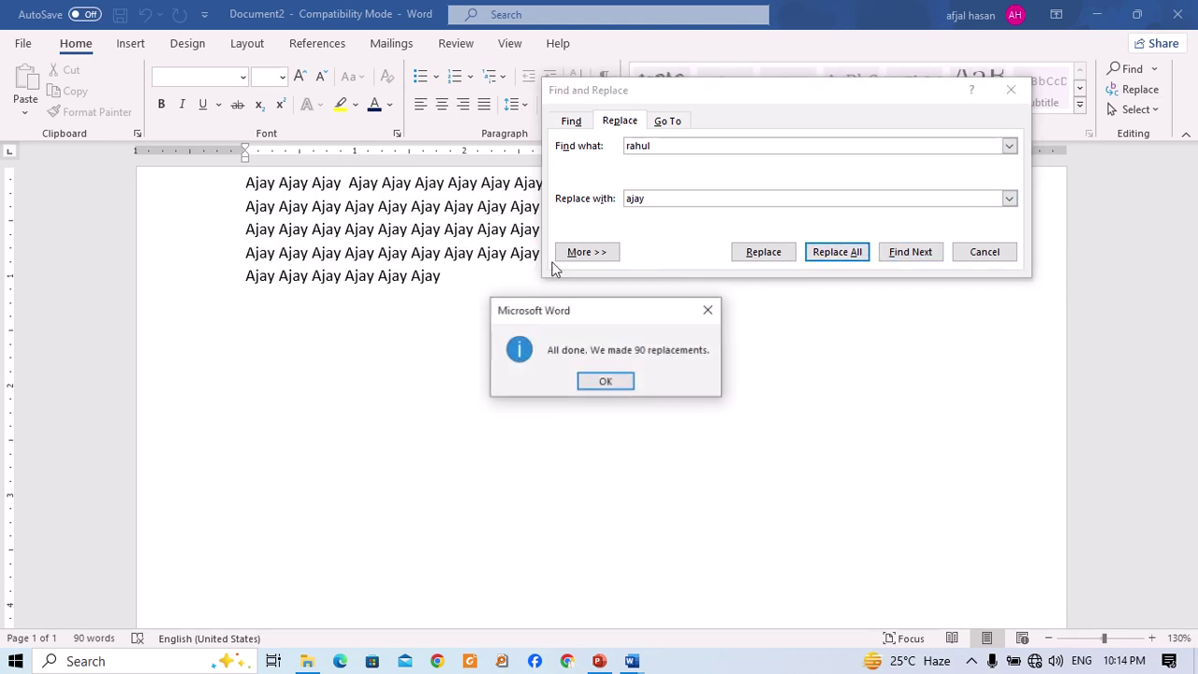
pyautogui.click(608, 381)
pyautogui.click(984, 252)
pyautogui.scroll(2, 395, 245)
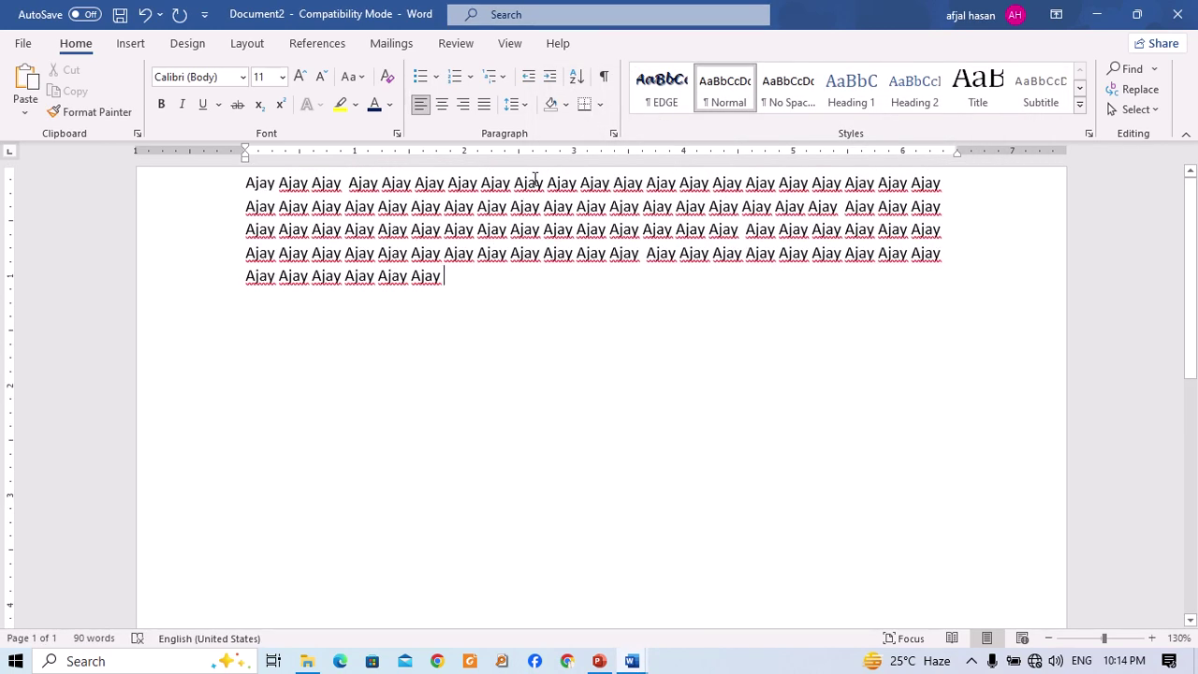
# Replace all occurrences of the new first name with its variant spelling that has a z instead of the j.
pyautogui.click(1136, 89)
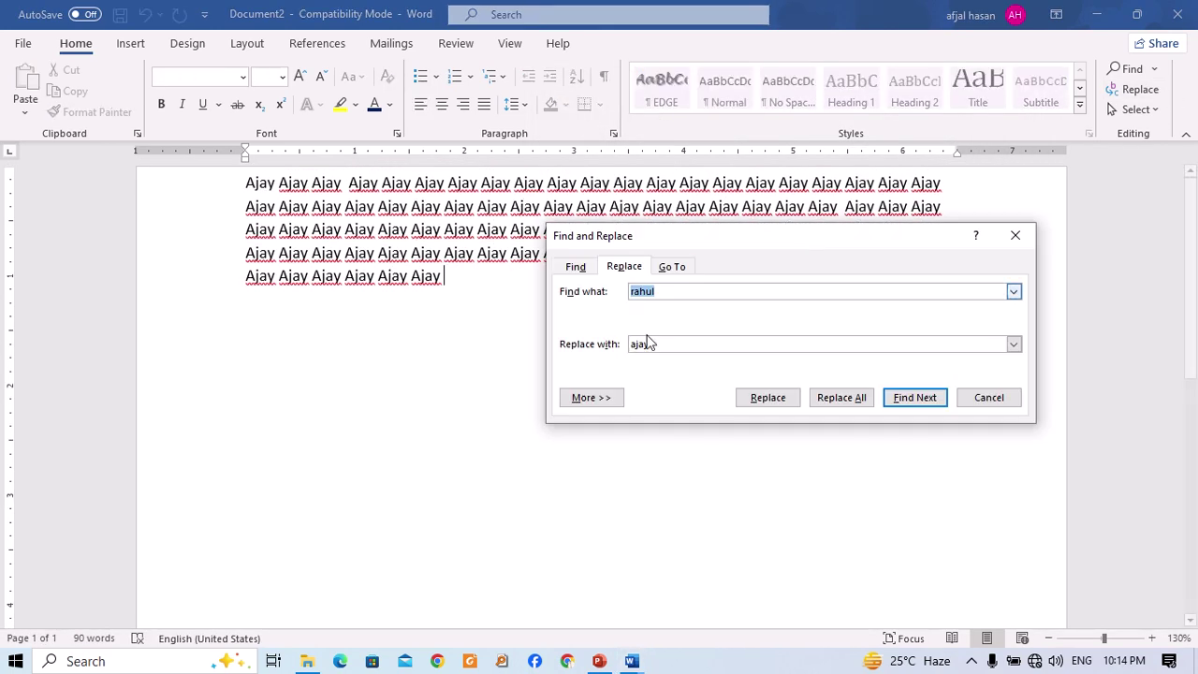
pyautogui.write('ajay')
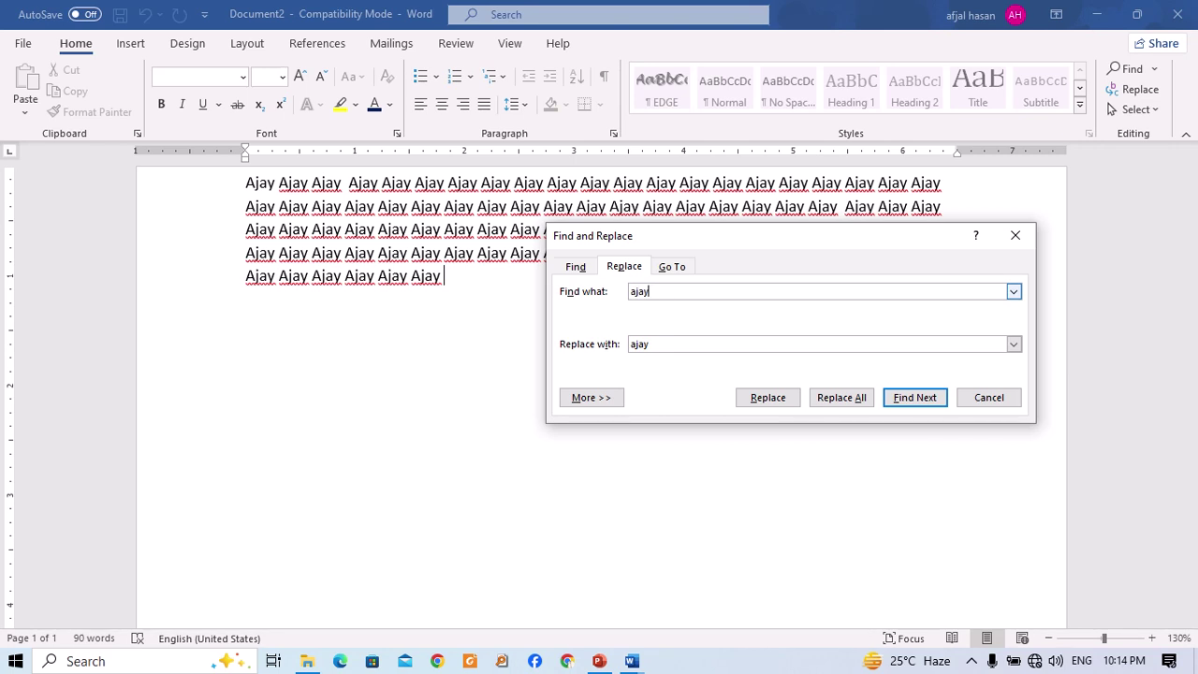
pyautogui.press('Tab')
pyautogui.write('a')
pyautogui.click(850, 399)
pyautogui.click(588, 378)
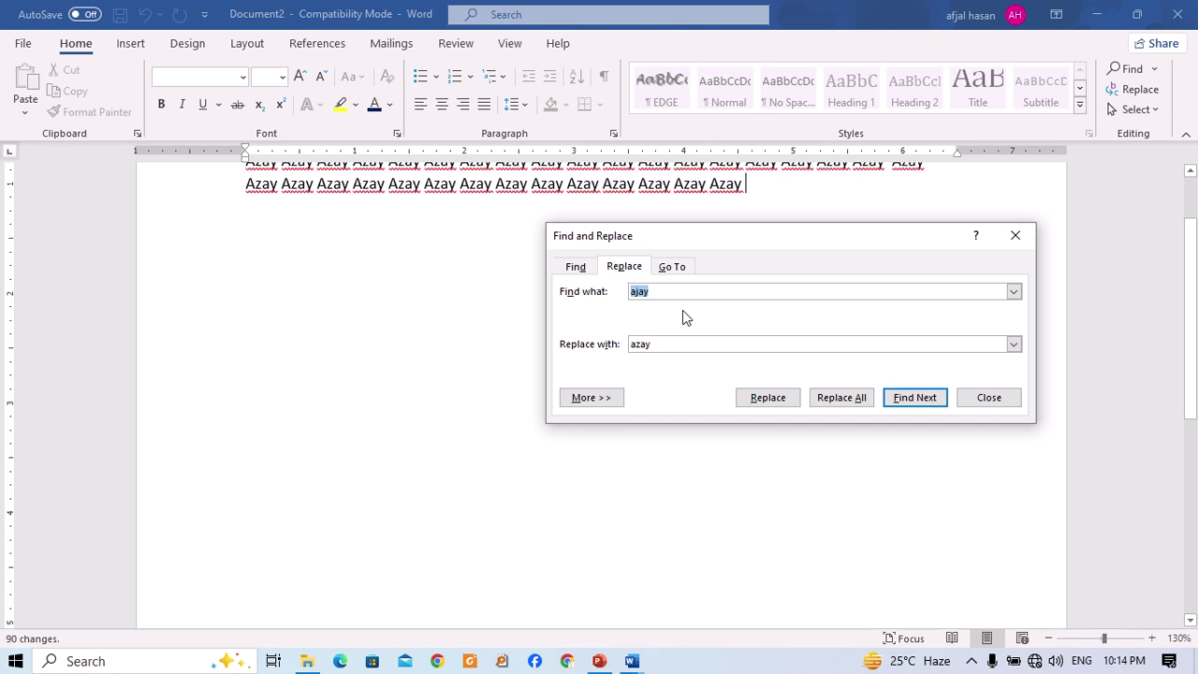
pyautogui.click(1014, 402)
pyautogui.scroll(2, 770, 264)
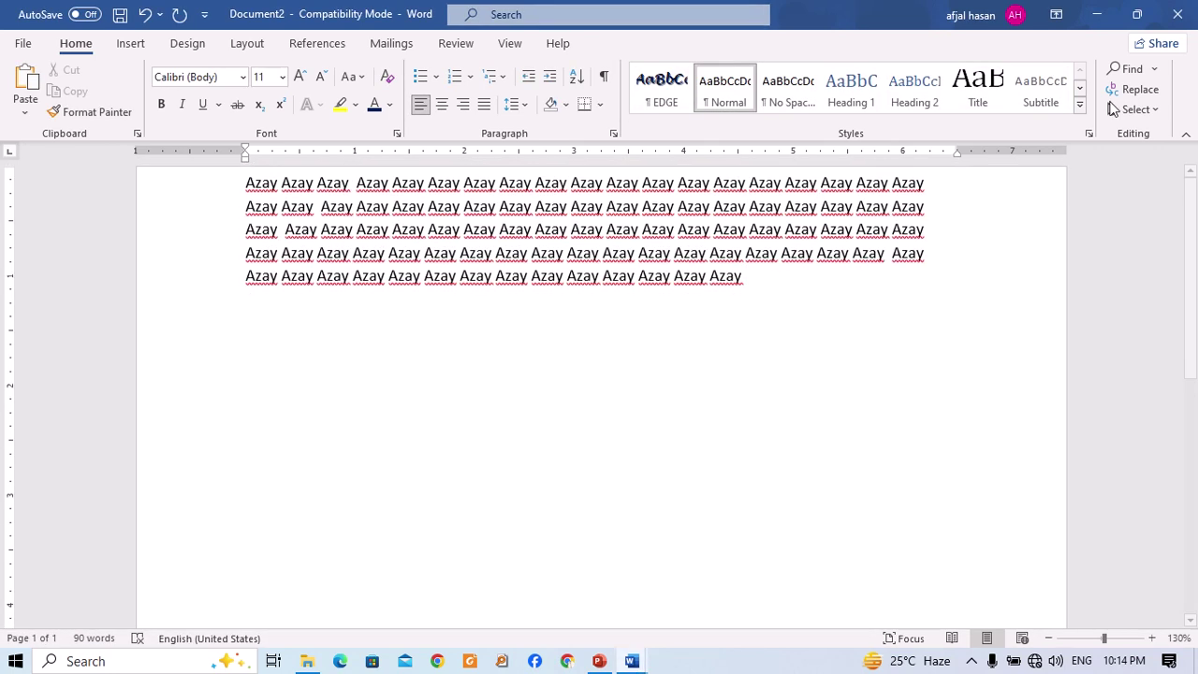
pyautogui.click(1136, 94)
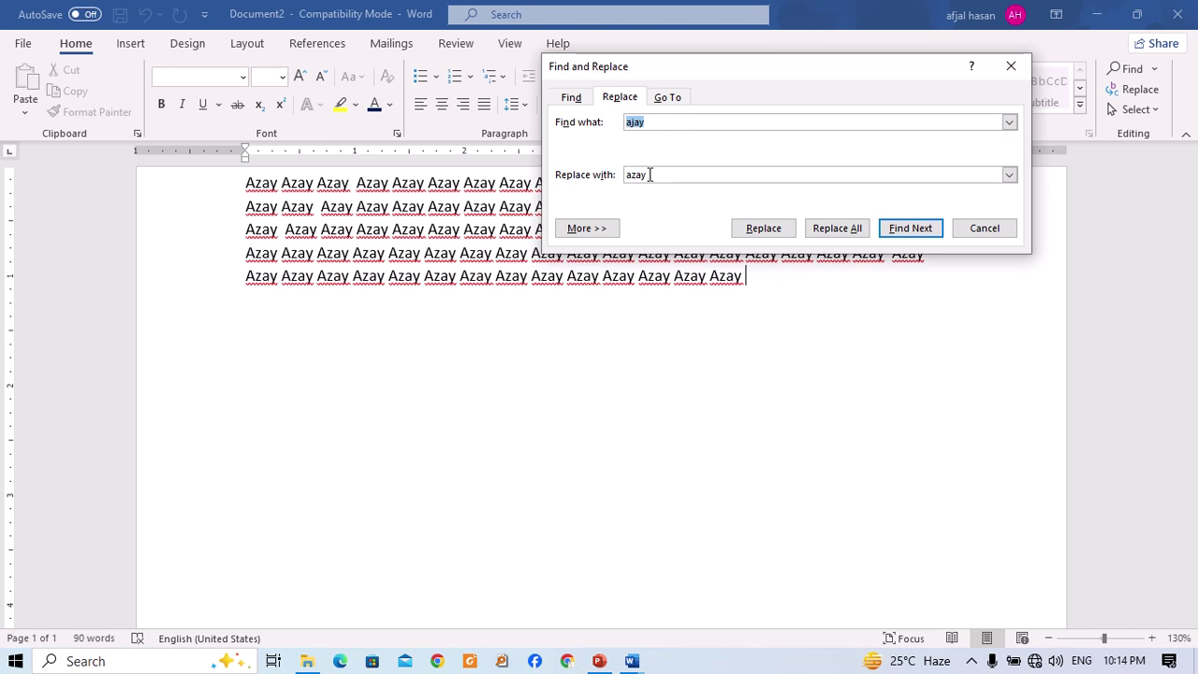
pyautogui.click(978, 234)
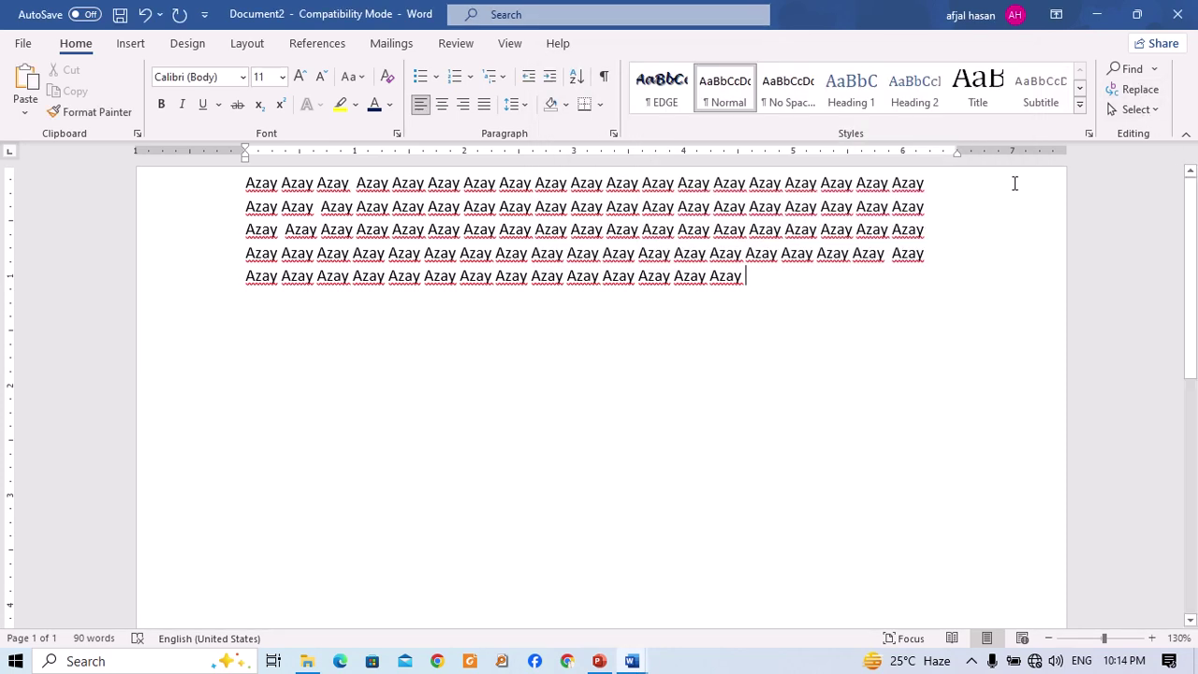
# Select all of the document's text with the Select All command and delete it.
pyautogui.click(1135, 110)
pyautogui.click(974, 137)
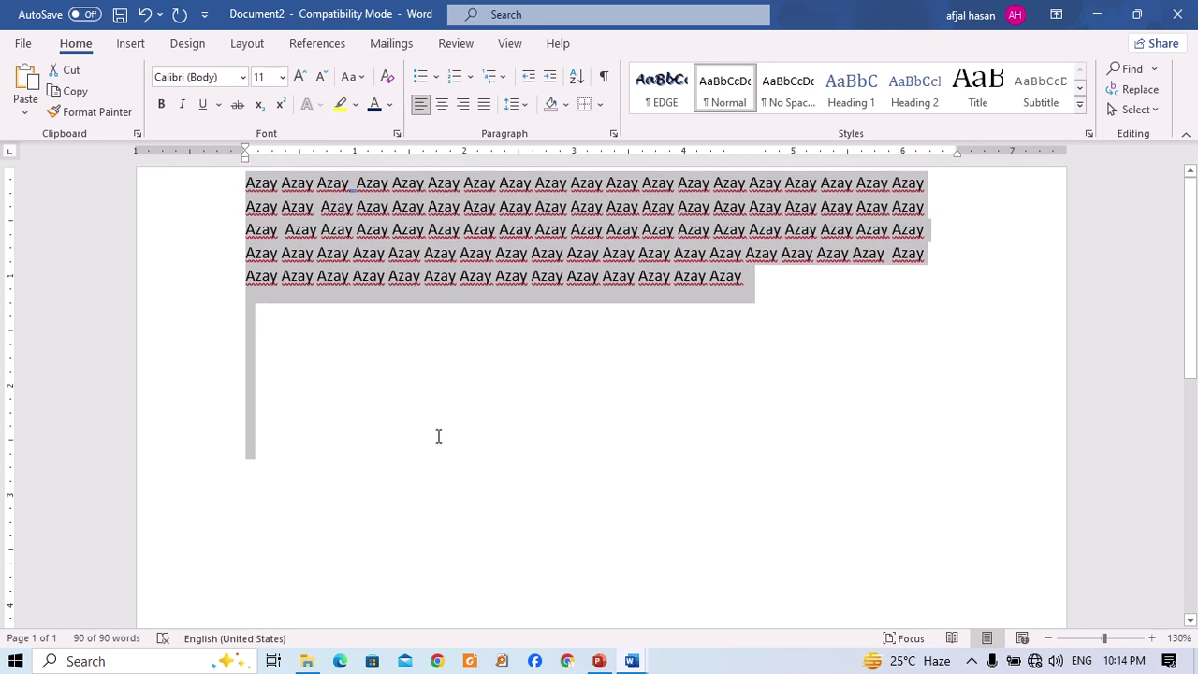
pyautogui.press('Delete')
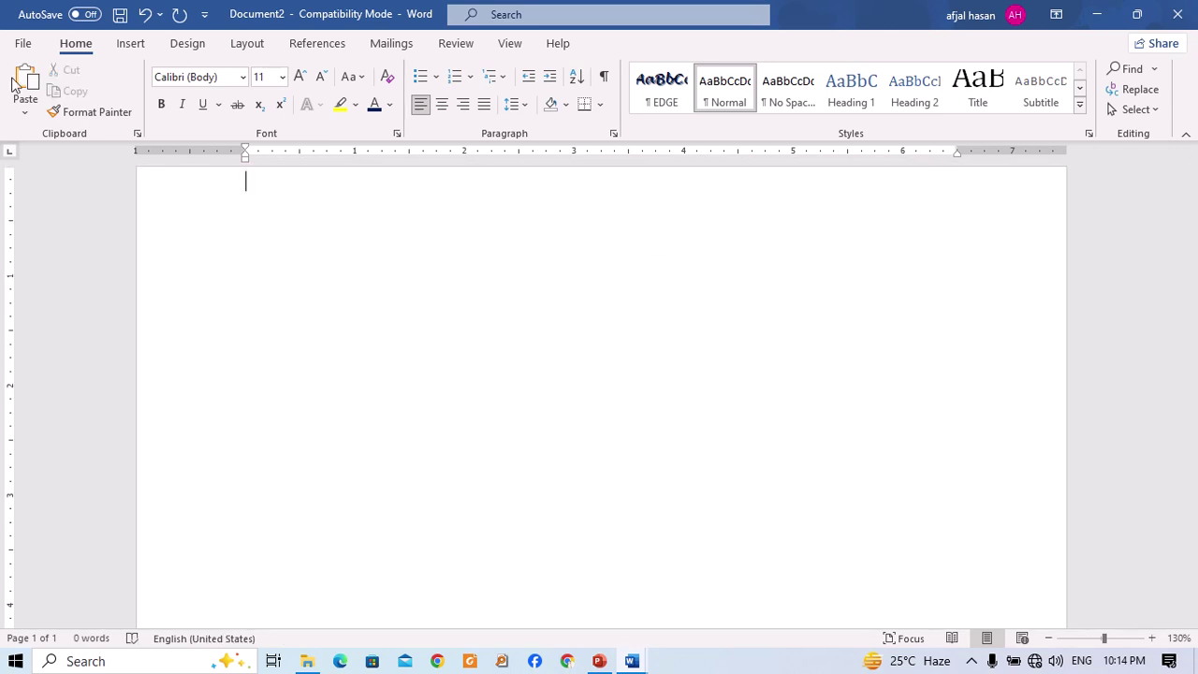